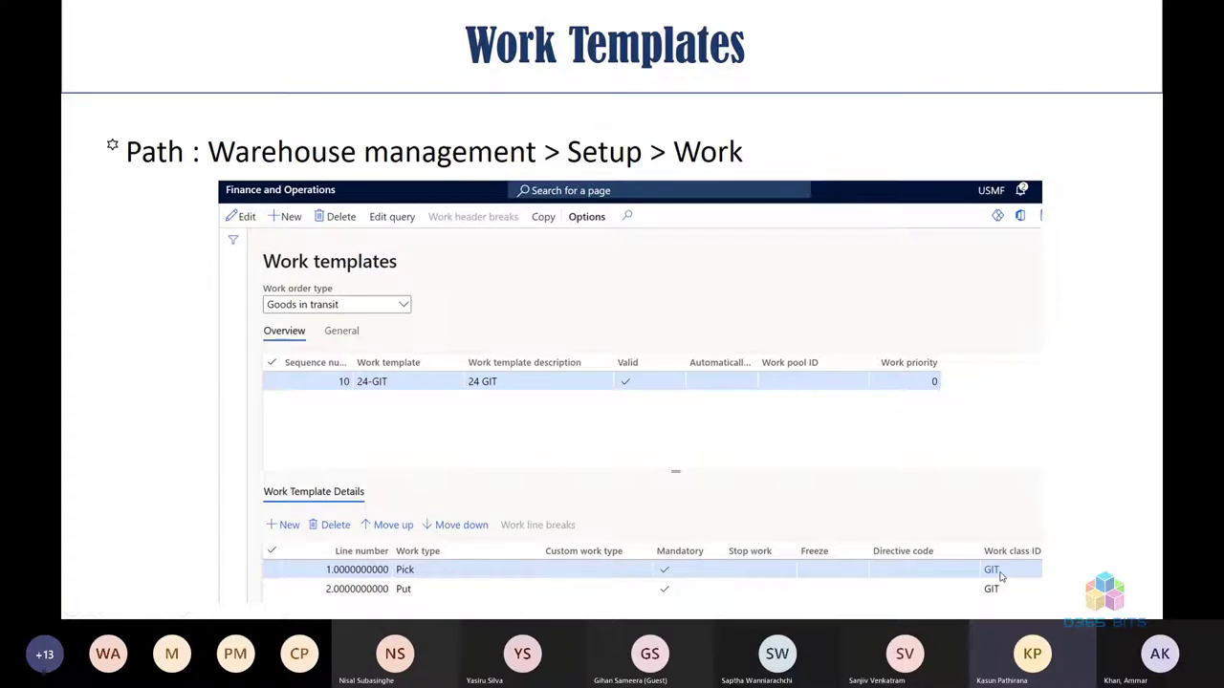
# - Advance the slideshow through the Location Directives and DEMO slides, then bring up the browser
pyautogui.press('Right')
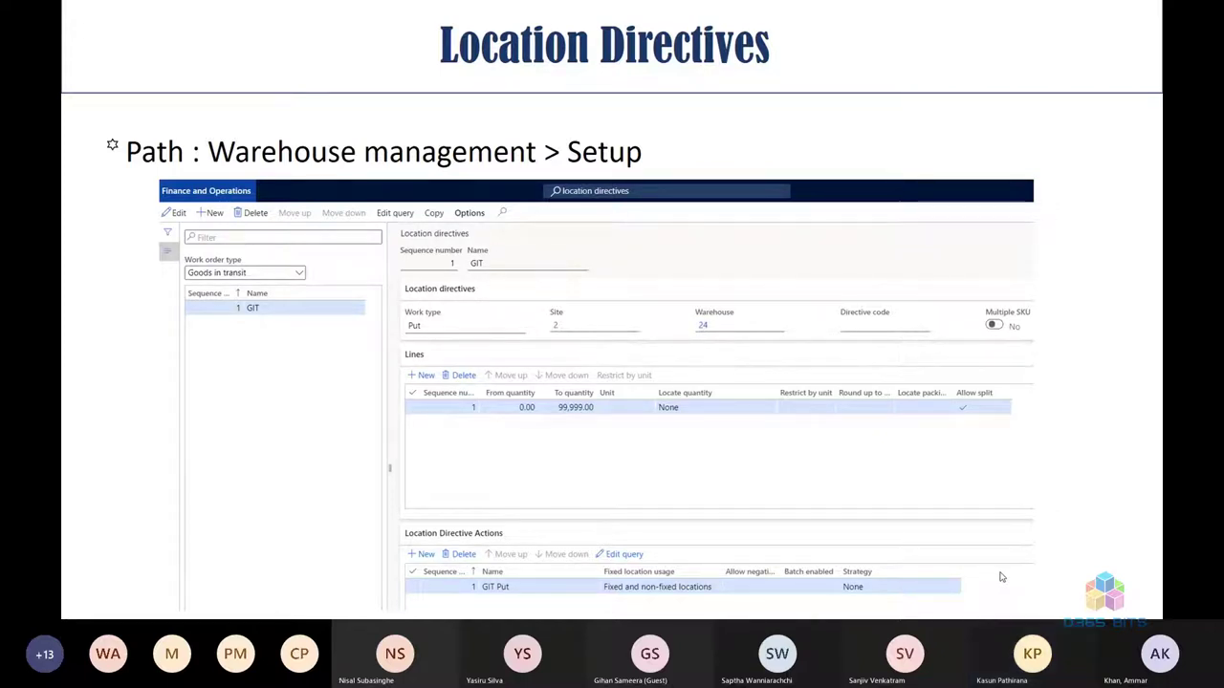
pyautogui.press('Right')
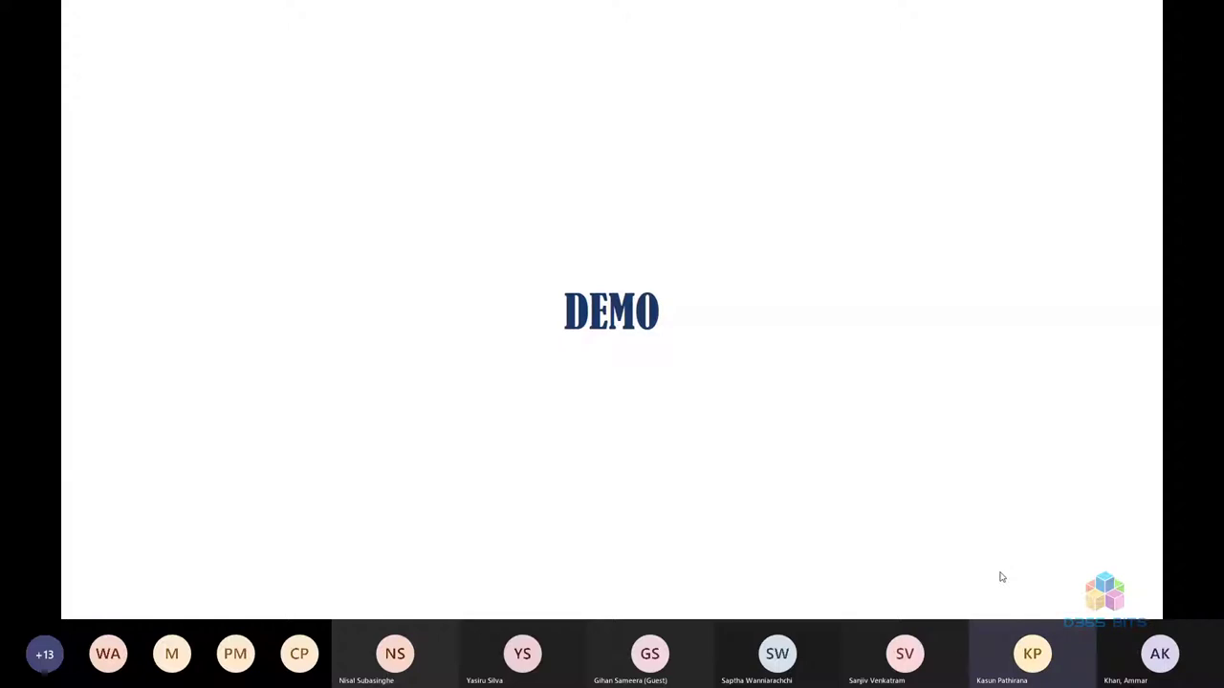
pyautogui.hotkey('alt', 'Tab')
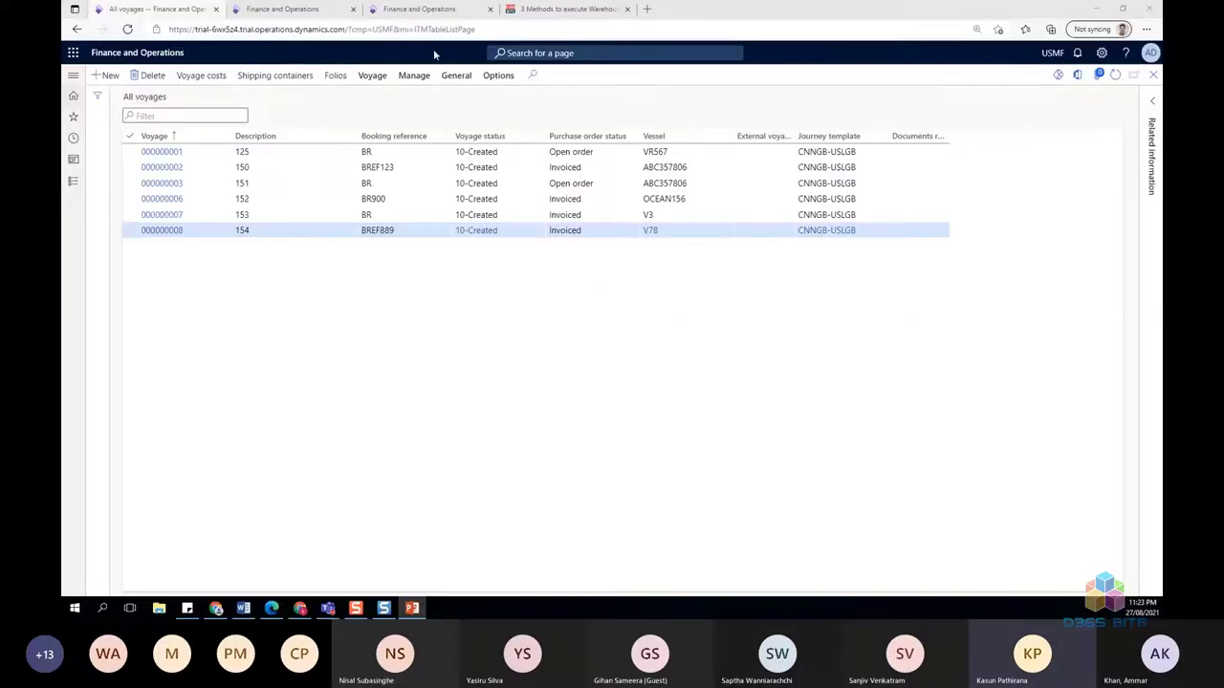
# - Reload the expired second Finance and Operations tab so it opens the All purchase orders list
pyautogui.click(316, 8)
pyautogui.click(336, 30)
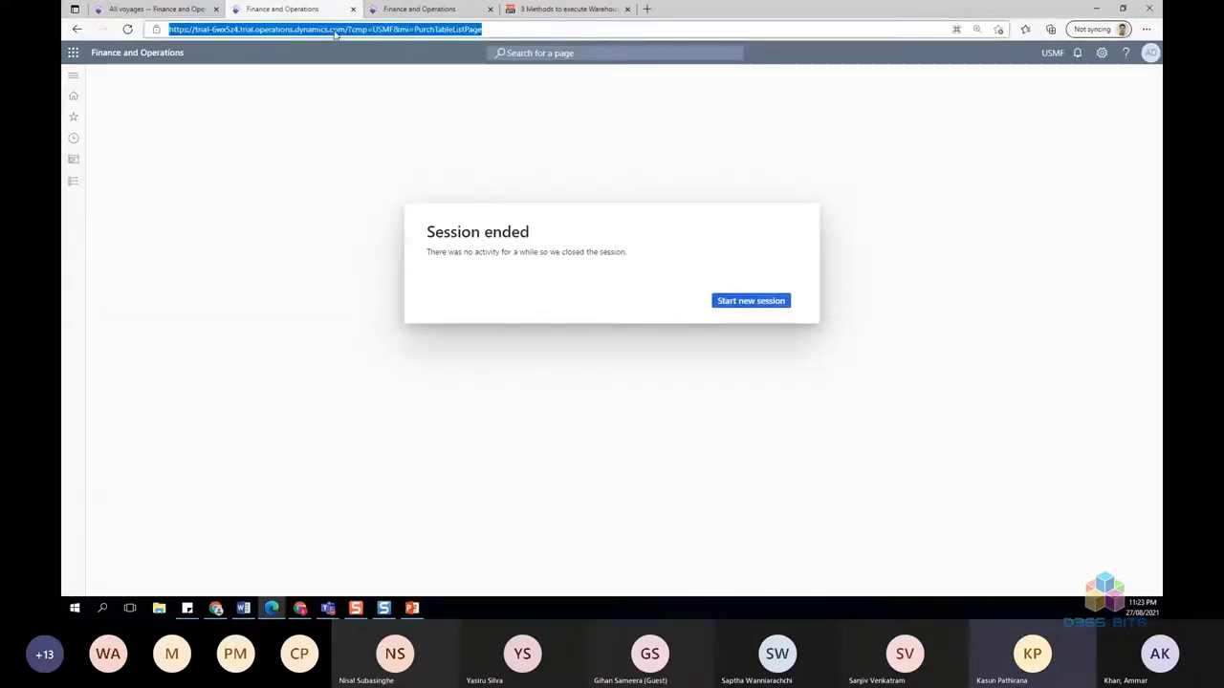
pyautogui.click(127, 28)
pyautogui.click(158, 9)
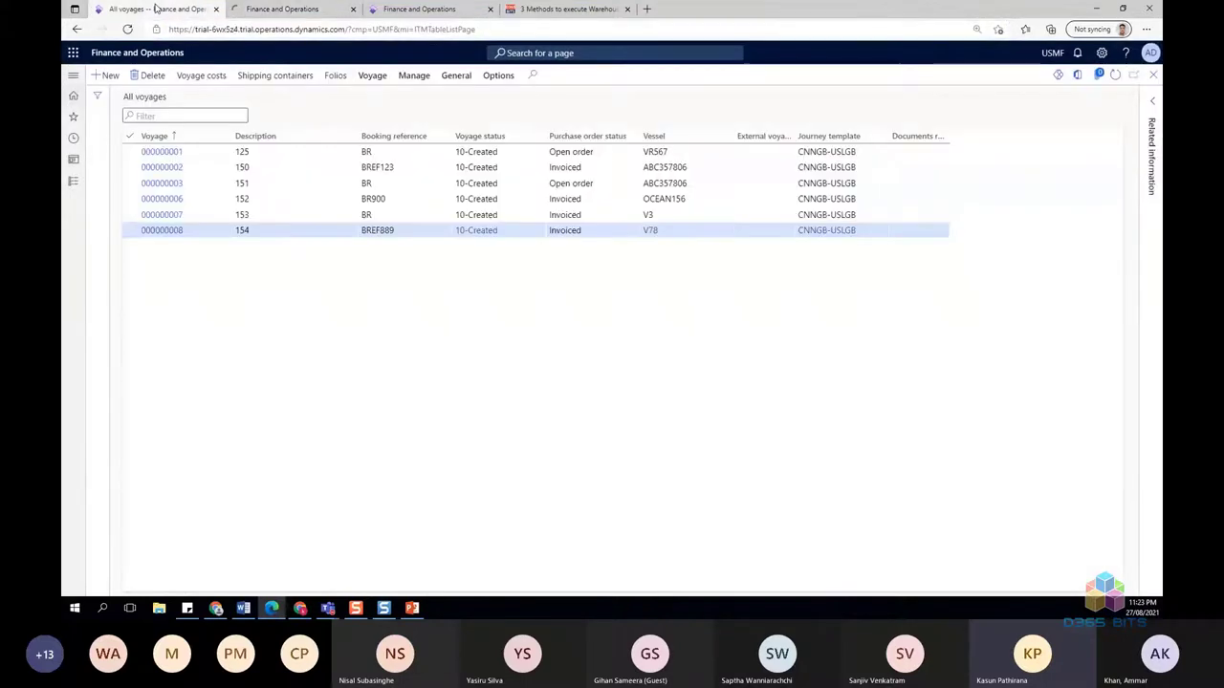
pyautogui.click(296, 9)
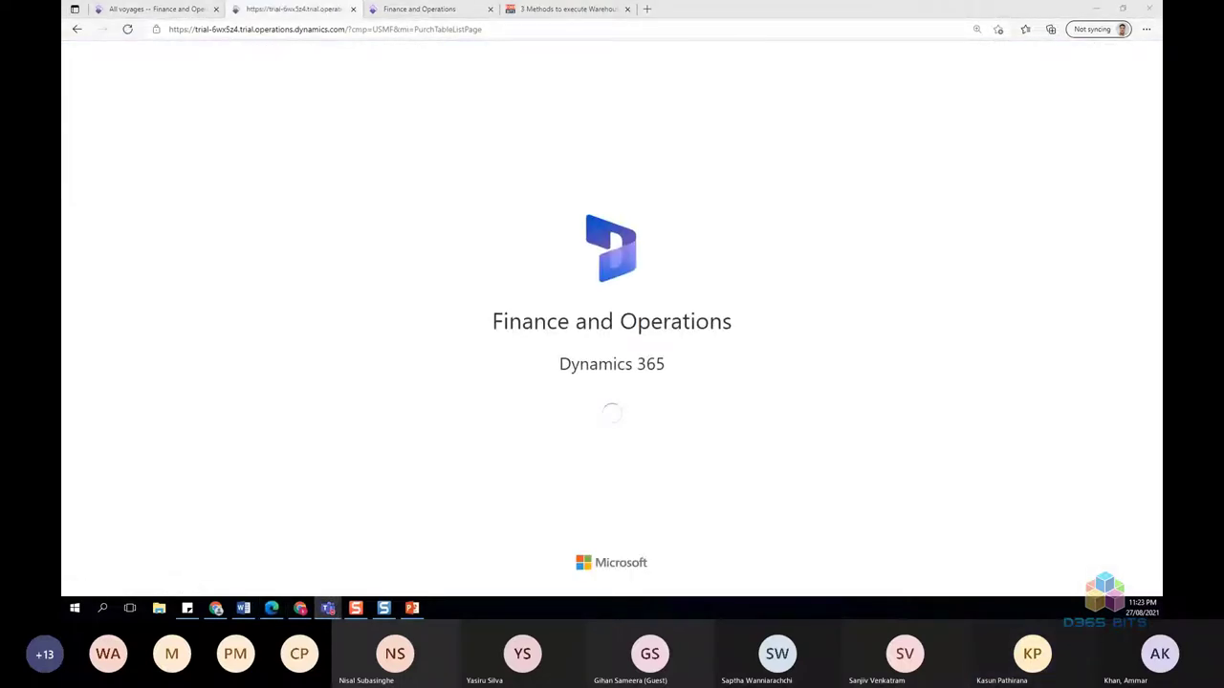
pyautogui.click(153, 9)
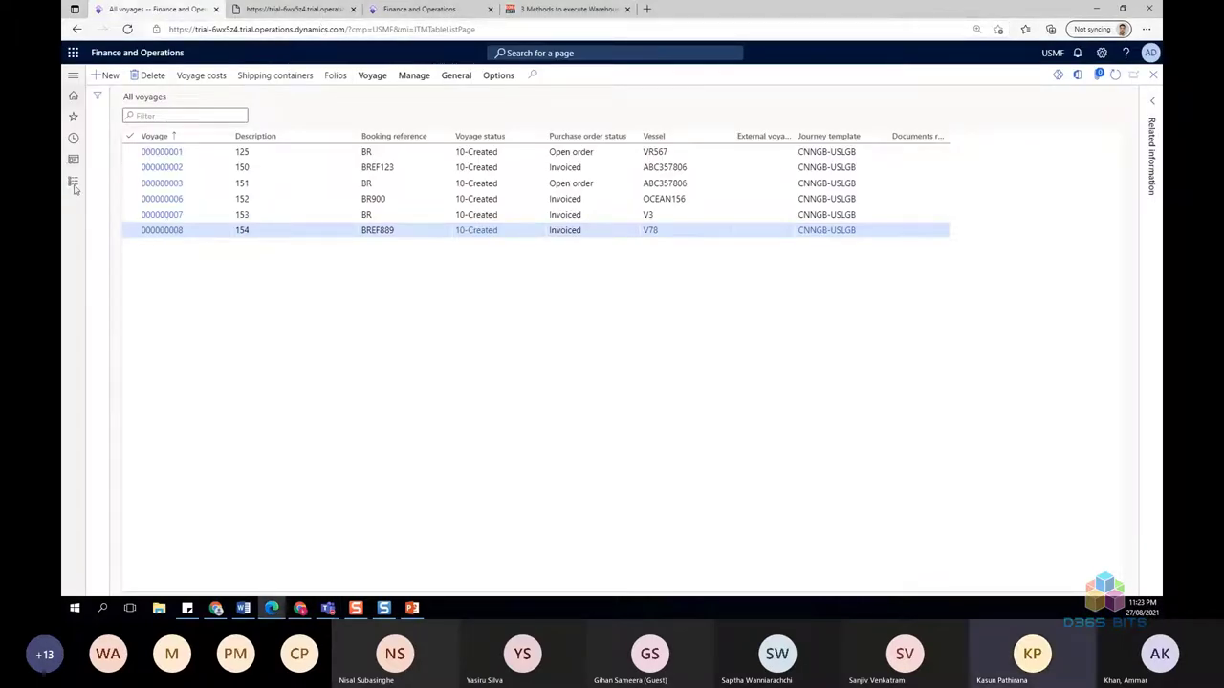
pyautogui.click(236, 9)
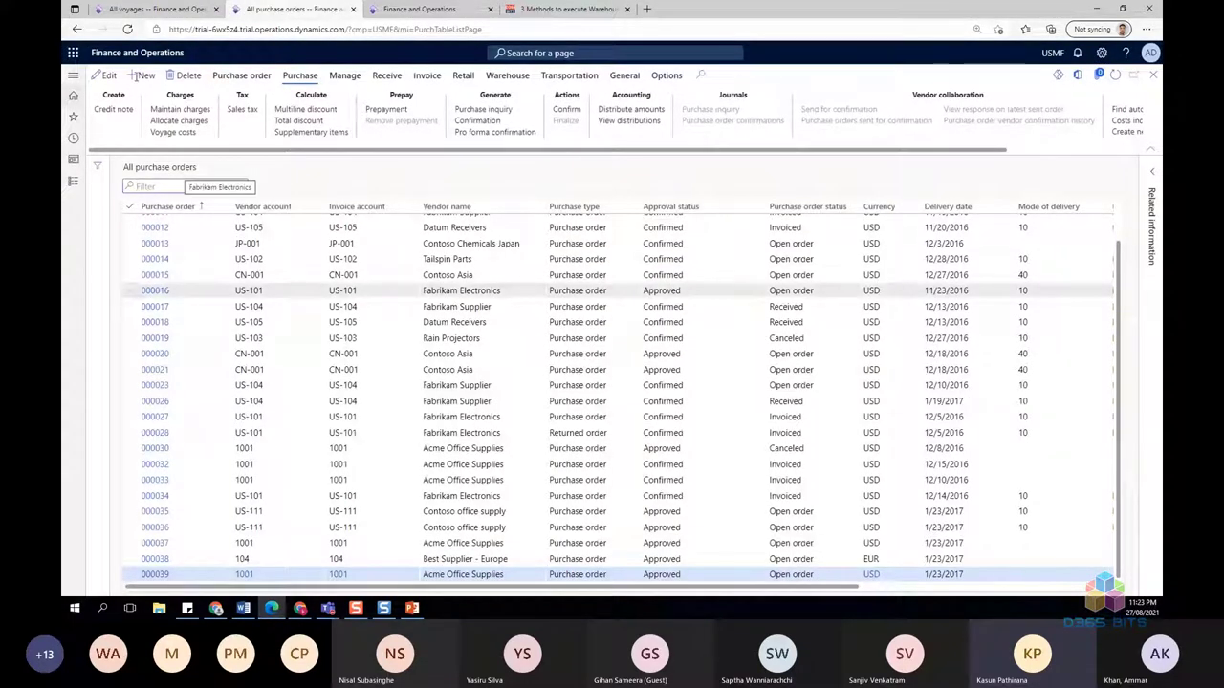
# - Create a new purchase order for vendor 1001 Acme Office Supplies, delivering to warehouse 11
pyautogui.click(144, 77)
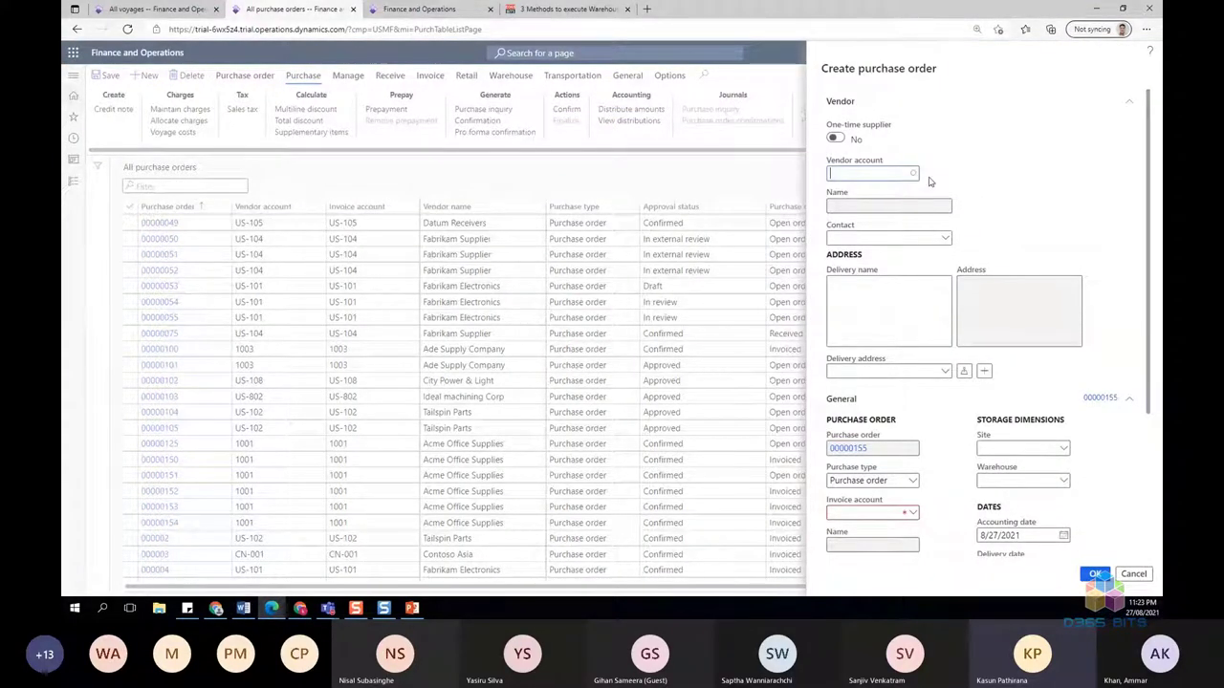
pyautogui.hotkey('alt', 'Down')
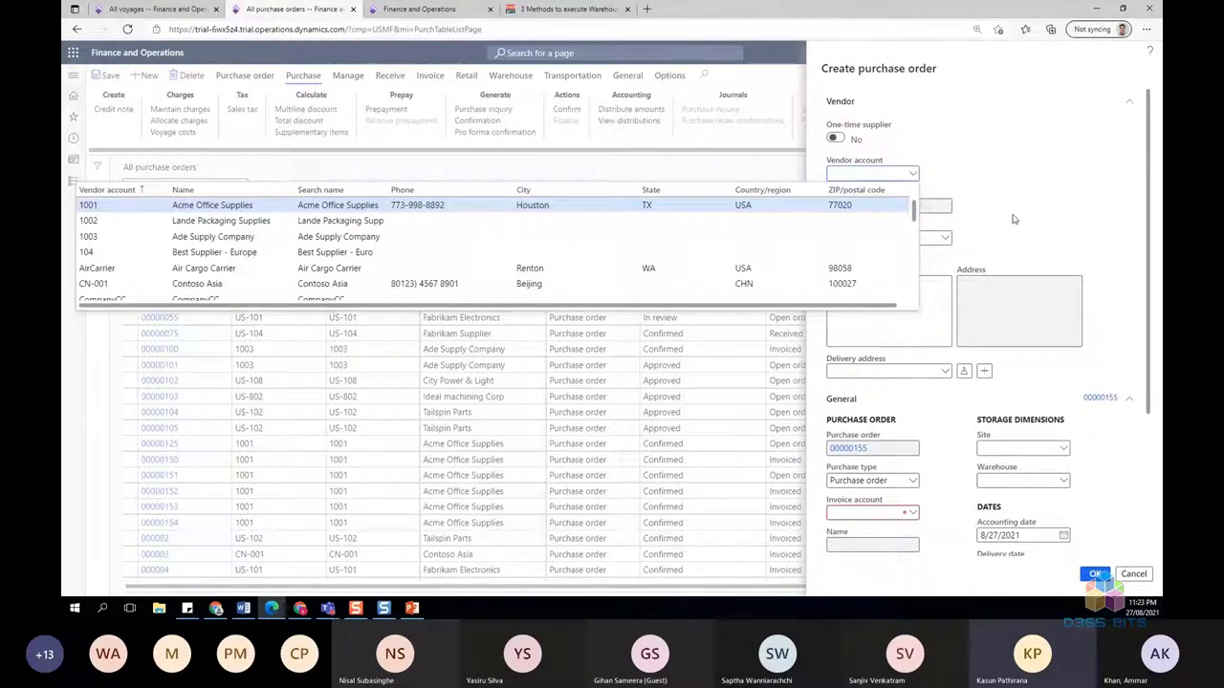
pyautogui.press('Return')
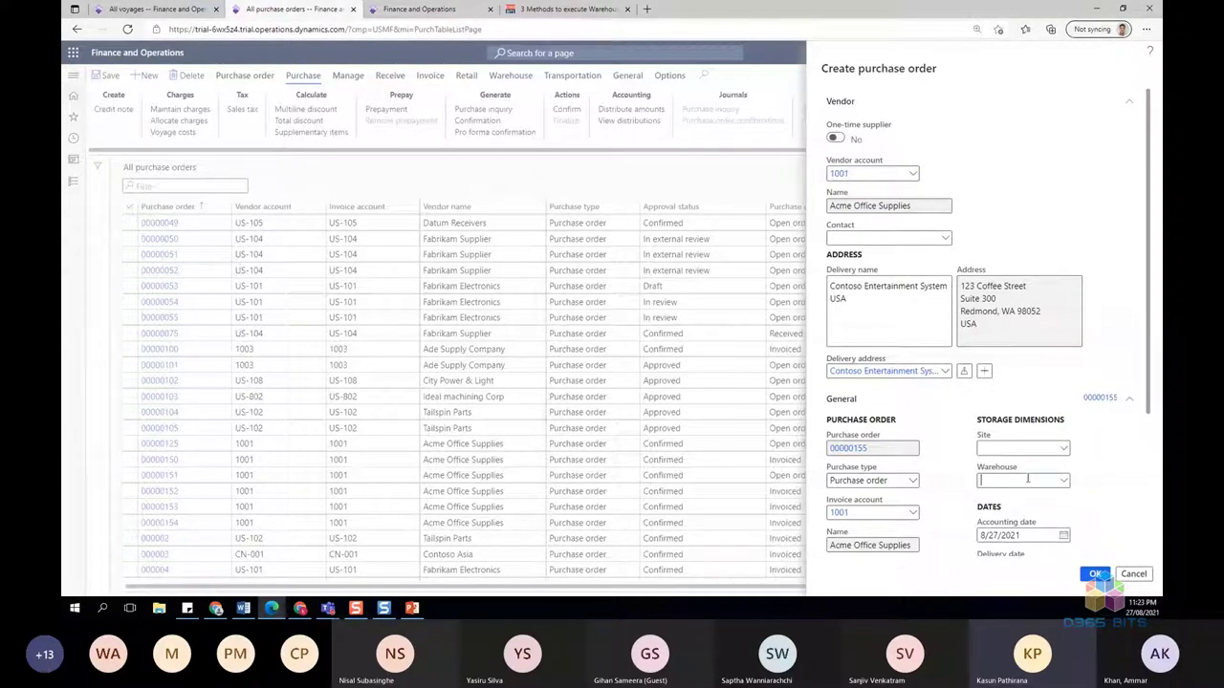
pyautogui.write('11')
pyautogui.press('Tab')
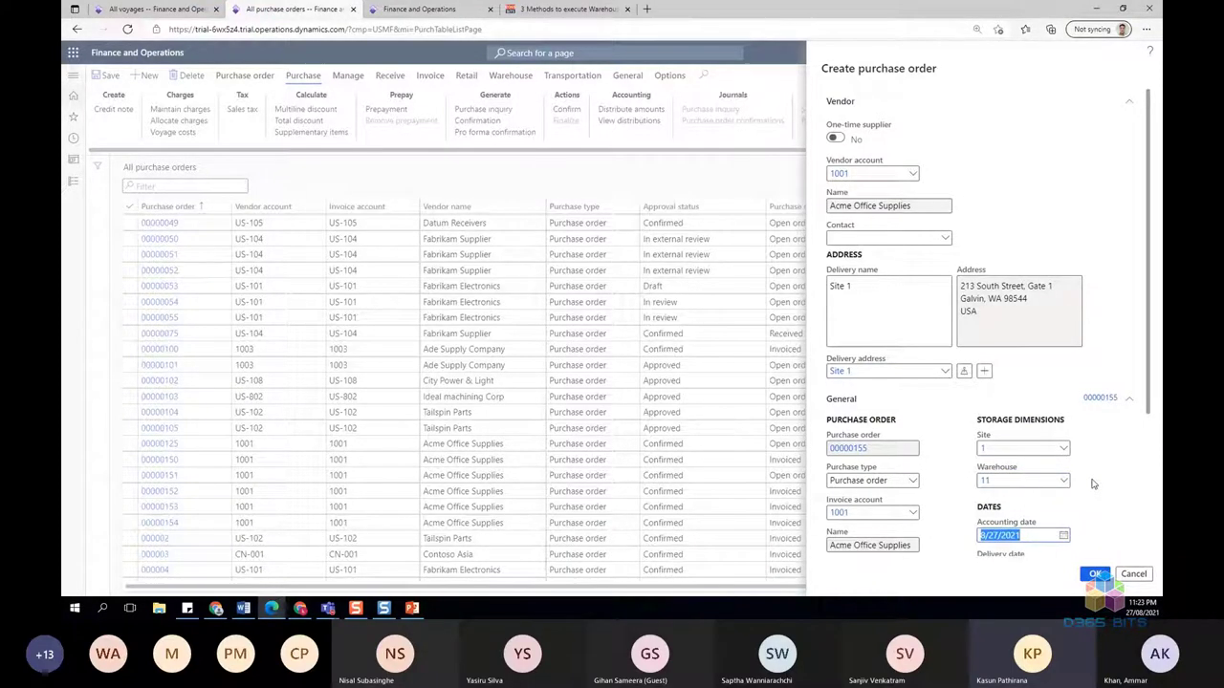
pyautogui.scroll(-3, 1107, 519)
pyautogui.scroll(3, 1134, 415)
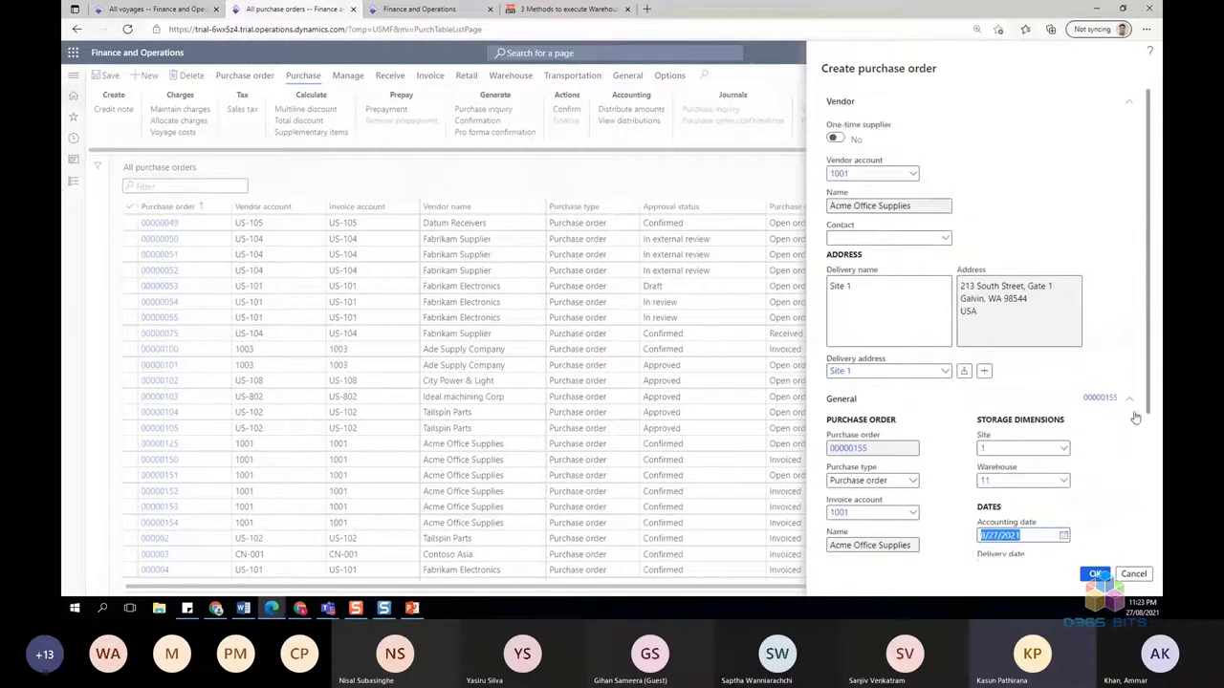
pyautogui.click(1095, 573)
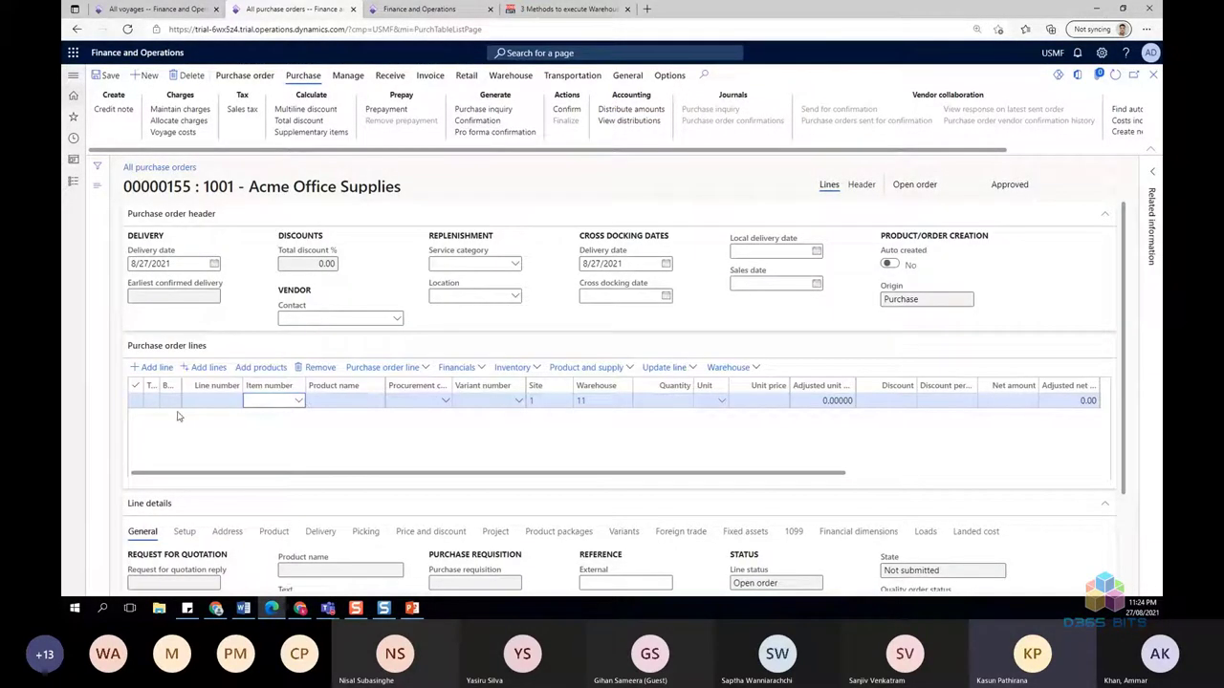
# - Enter an order line for item A0001 HDMI 6' Cables with quantity 10
pyautogui.click(275, 401)
pyautogui.write('A0001')
pyautogui.press('Tab')
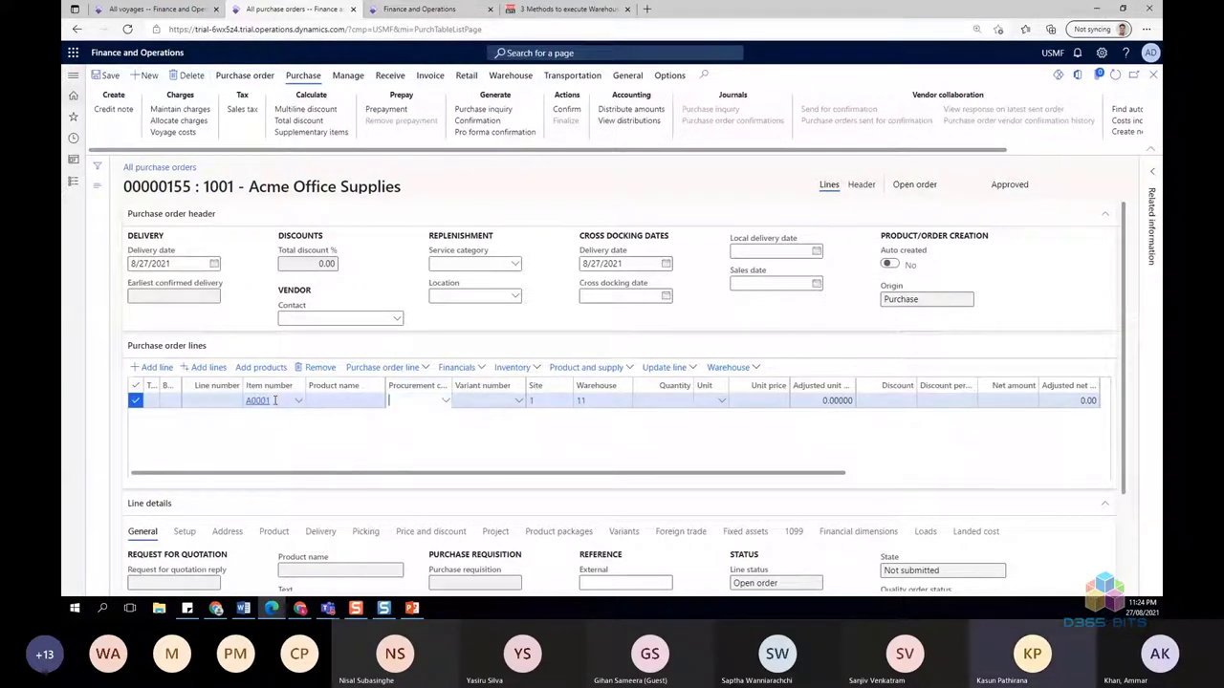
pyautogui.press('Tab')
pyautogui.press('Tab')
pyautogui.press('Tab')
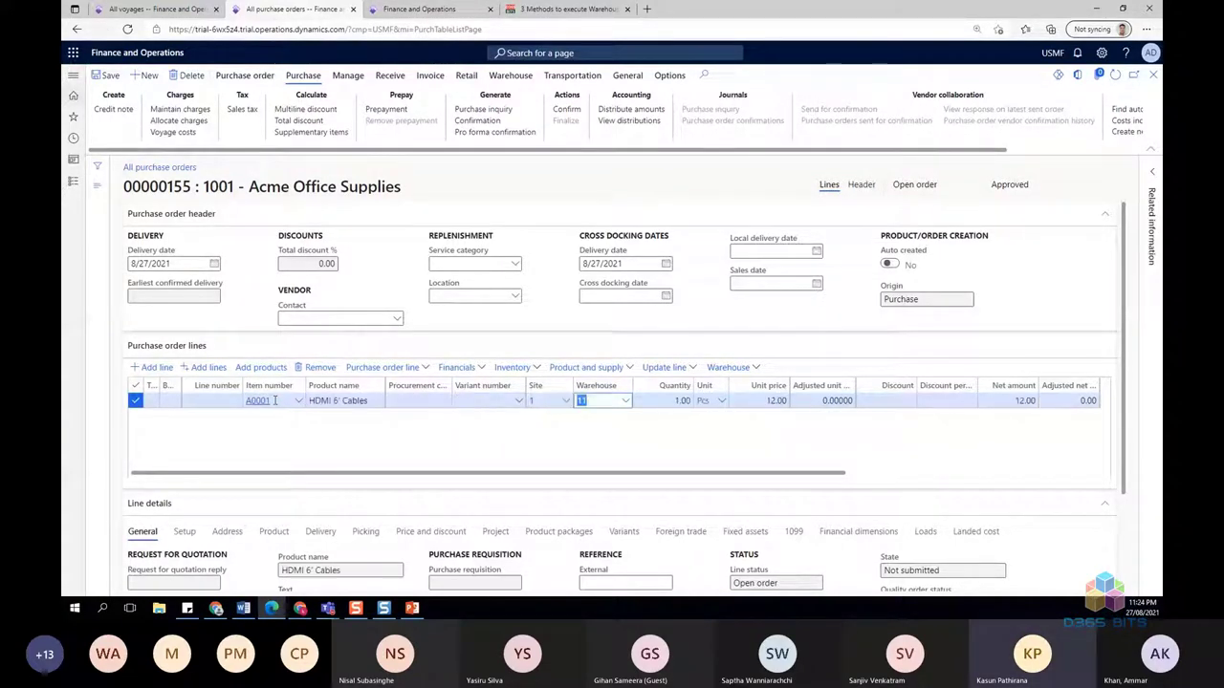
pyautogui.press('Tab')
pyautogui.write('10')
pyautogui.press('Tab')
pyautogui.press('Tab')
pyautogui.press('Tab')
pyautogui.press('Tab')
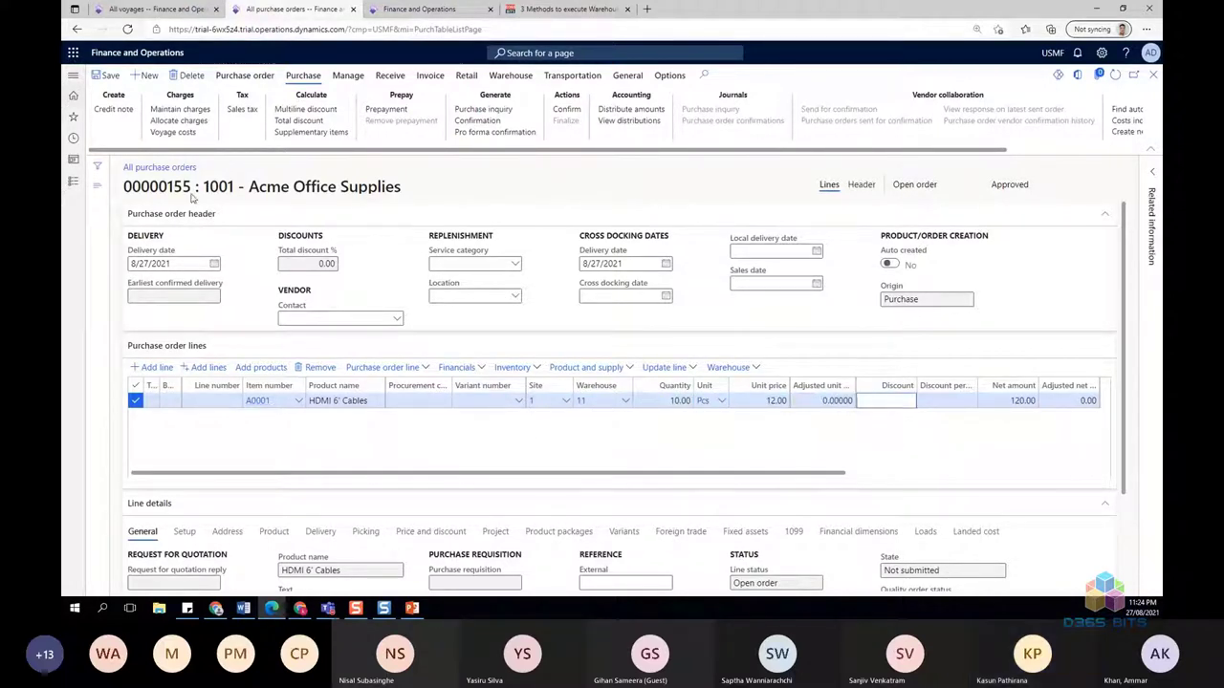
# - Save the line and confirm purchase order 00000155
pyautogui.click(108, 76)
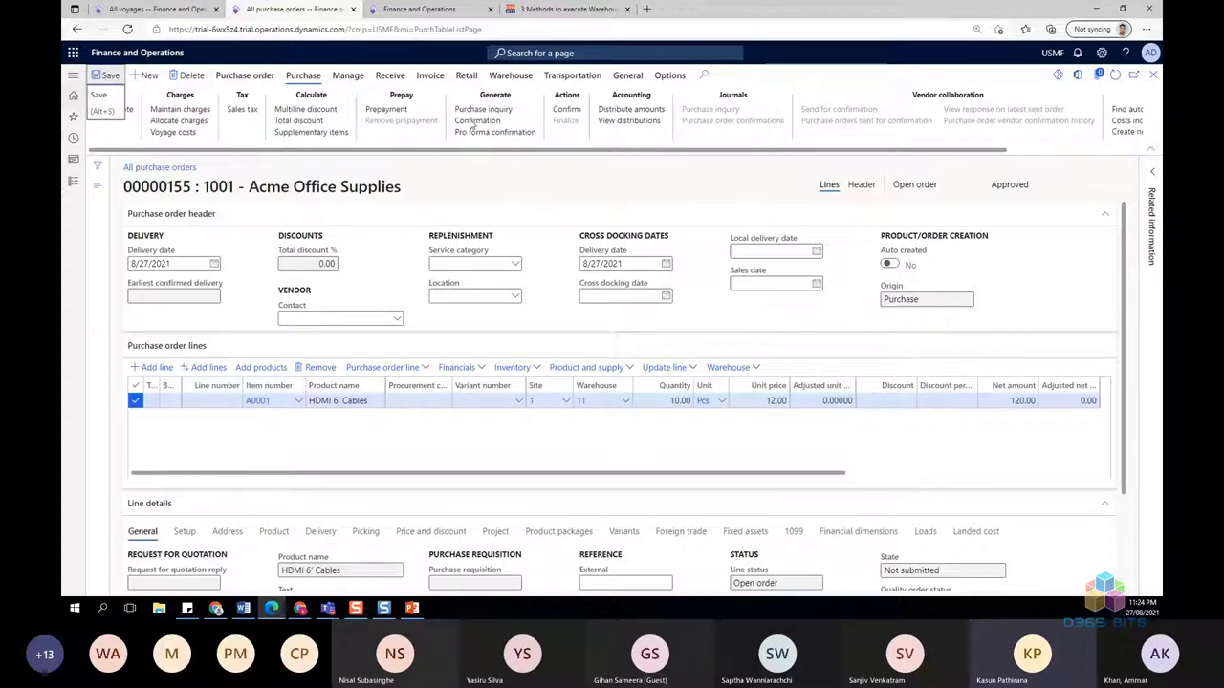
pyautogui.click(570, 110)
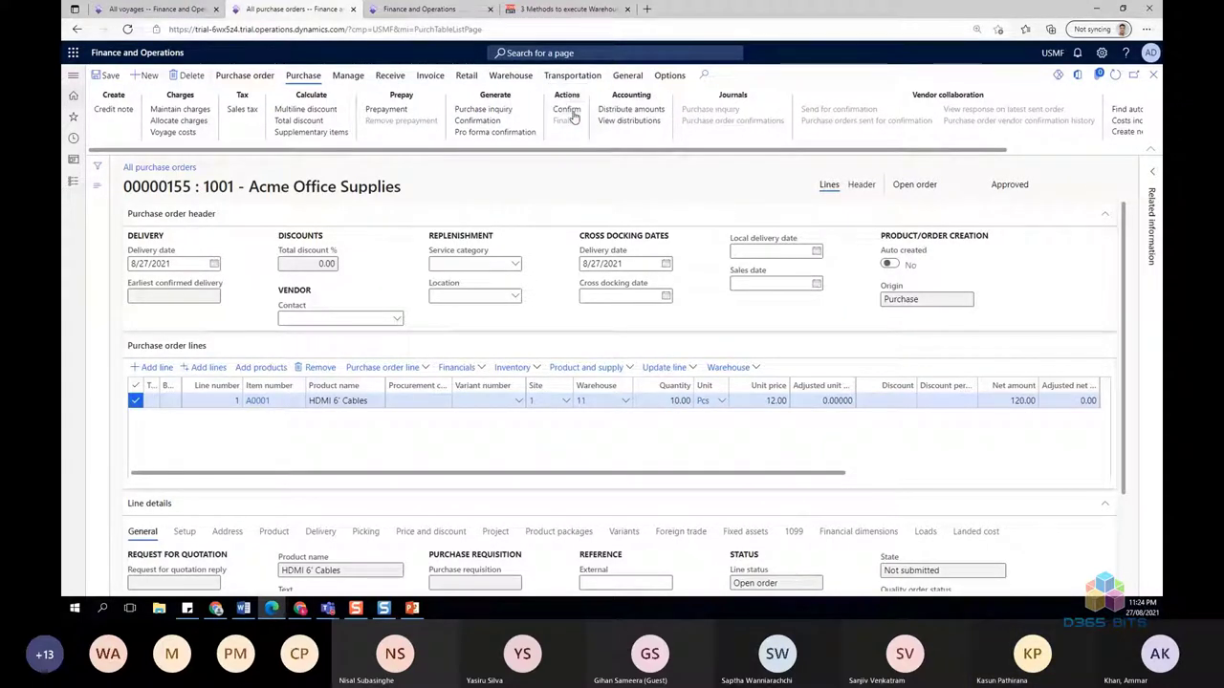
pyautogui.click(567, 110)
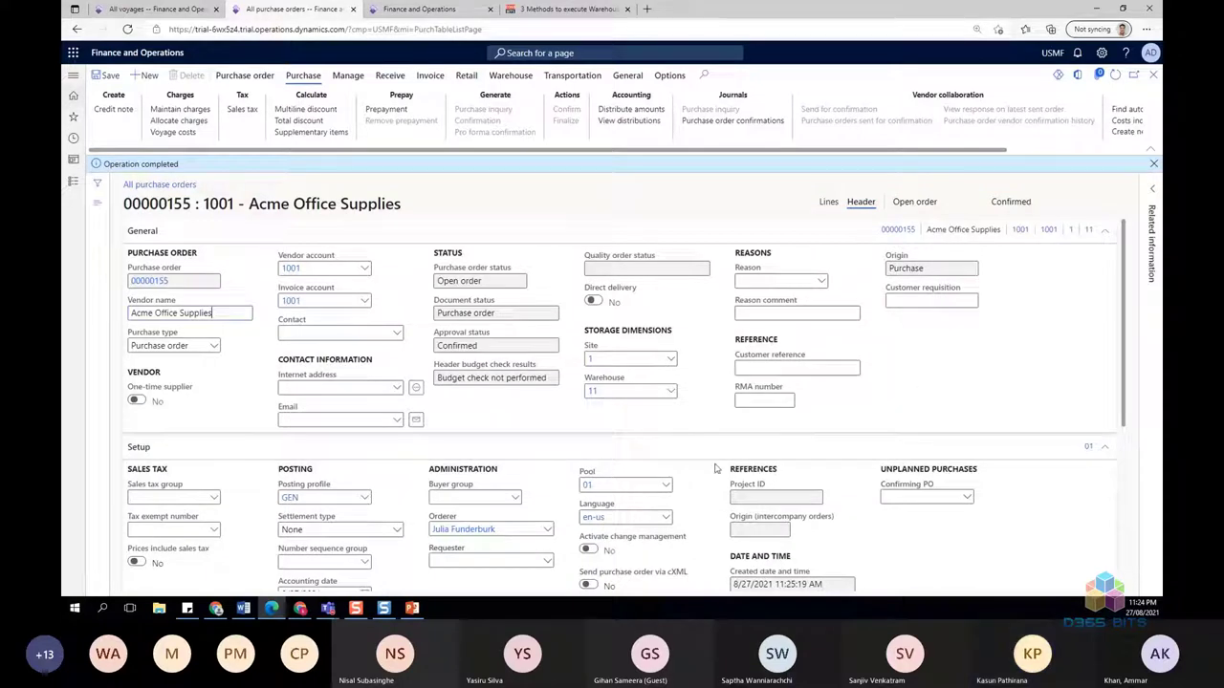
# - Inspect the FOB delivery terms details for goods in transit management, then return to the lines
pyautogui.scroll(-3, 716, 468)
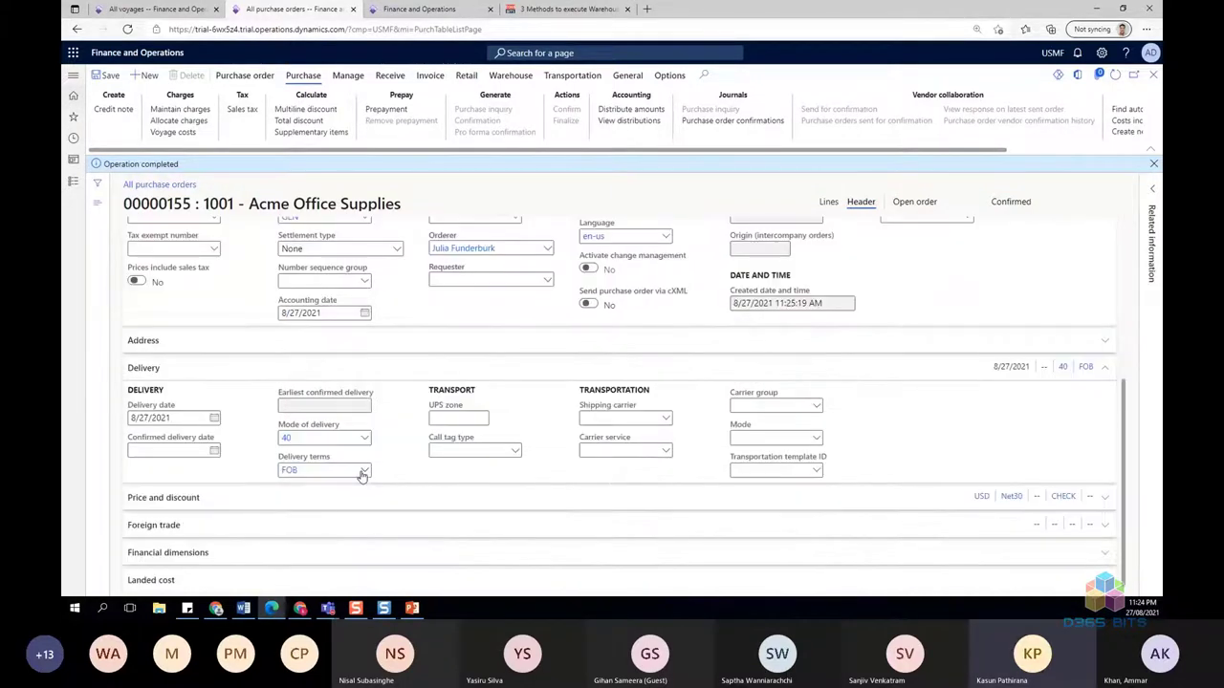
pyautogui.rightClick(360, 470)
pyautogui.click(378, 536)
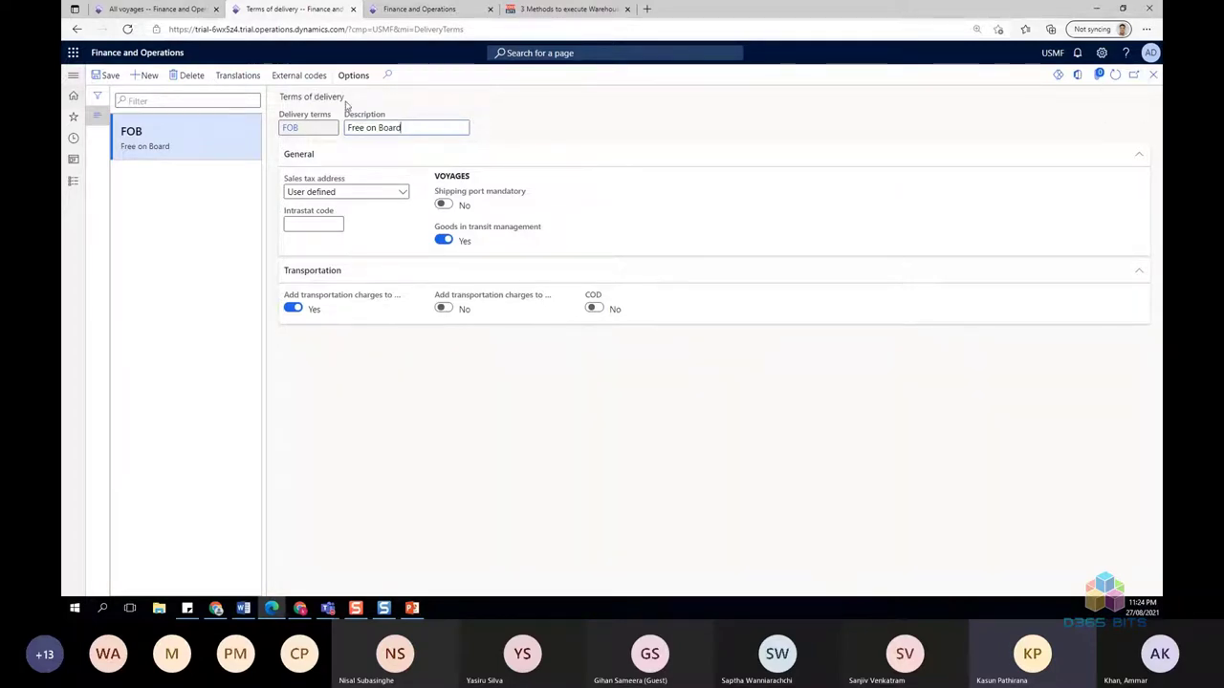
pyautogui.click(1153, 74)
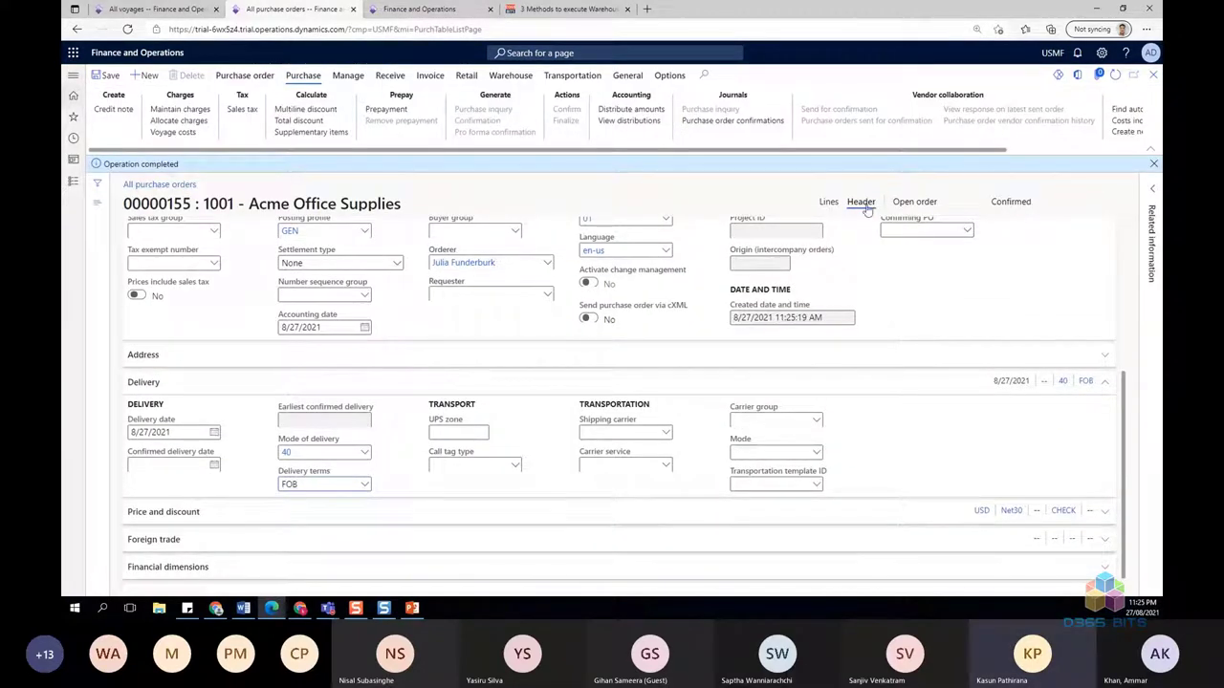
pyautogui.click(828, 204)
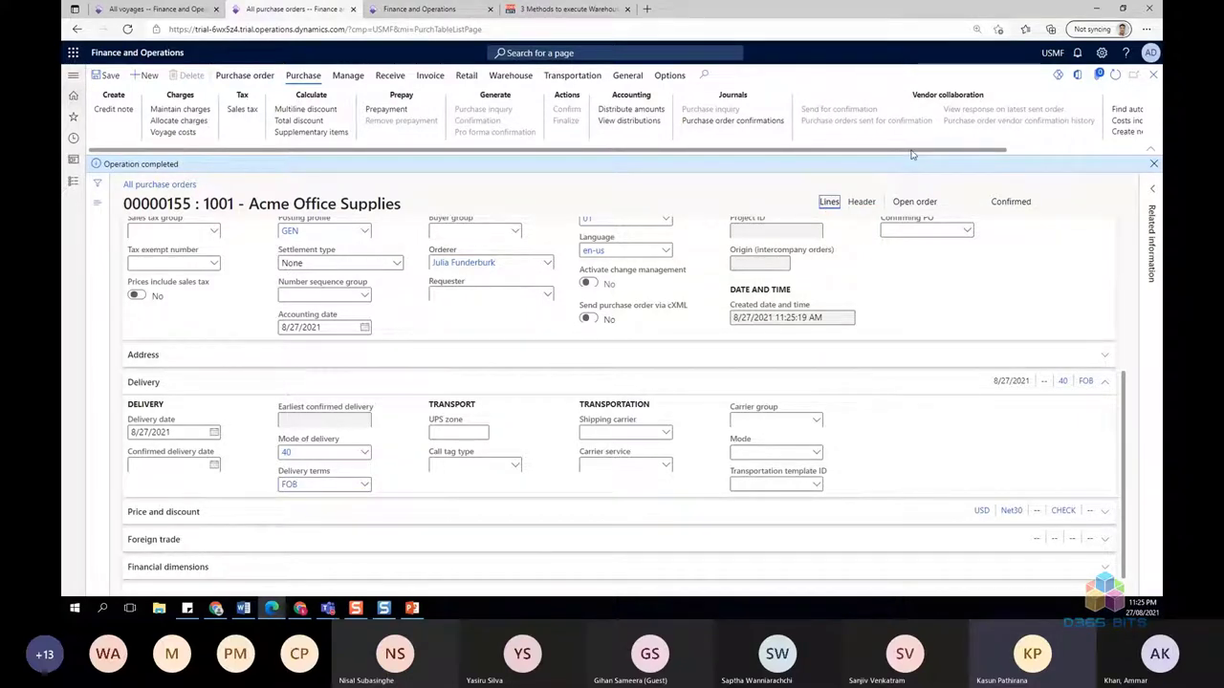
pyautogui.moveTo(911, 151); pyautogui.dragTo(1140, 168)
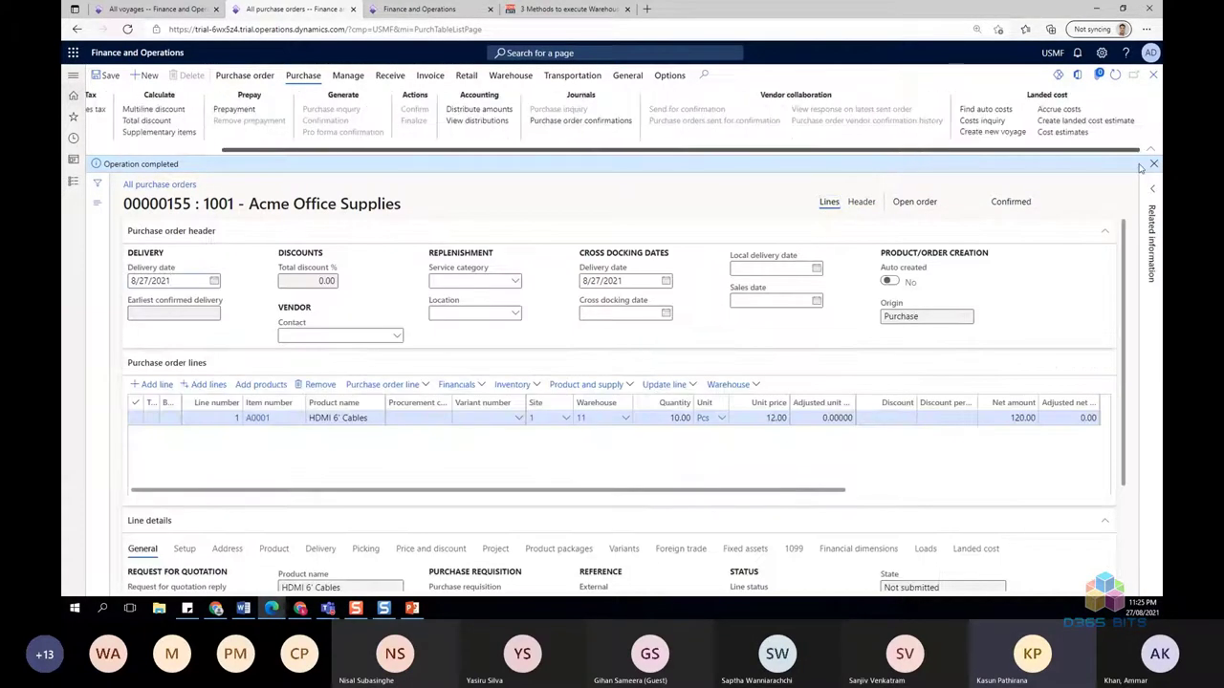
# - Start a new voyage for purchase order 155 with booking reference BR556VD677
pyautogui.click(993, 132)
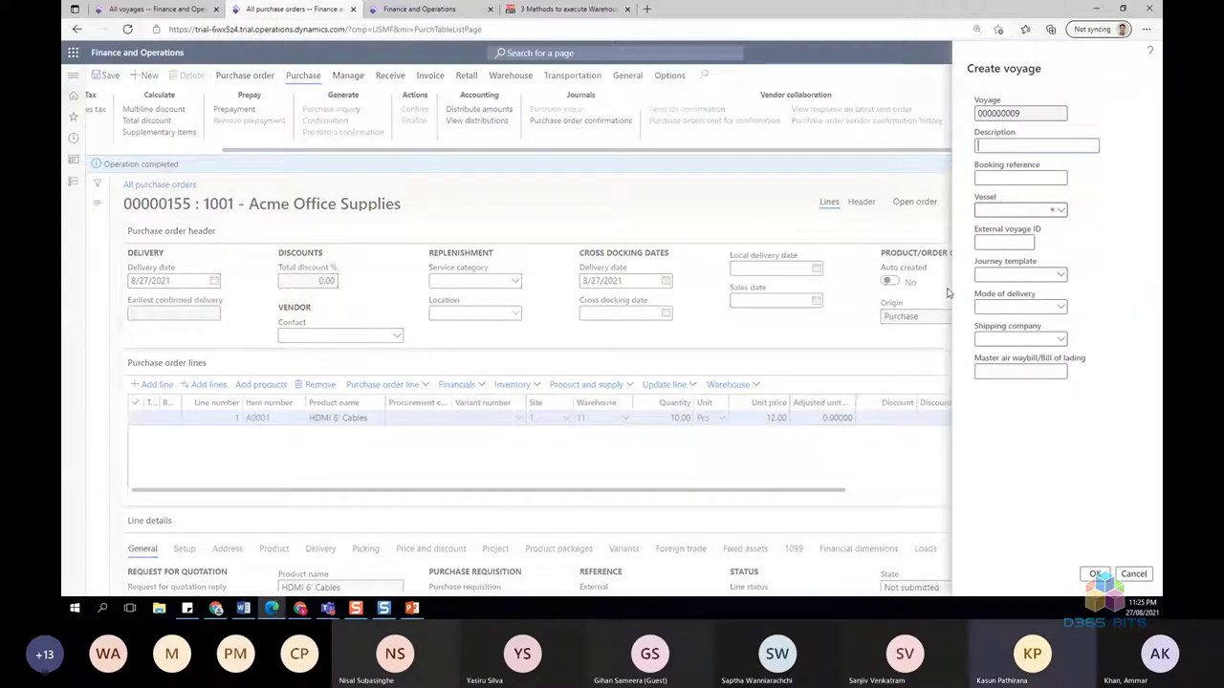
pyautogui.write('1')
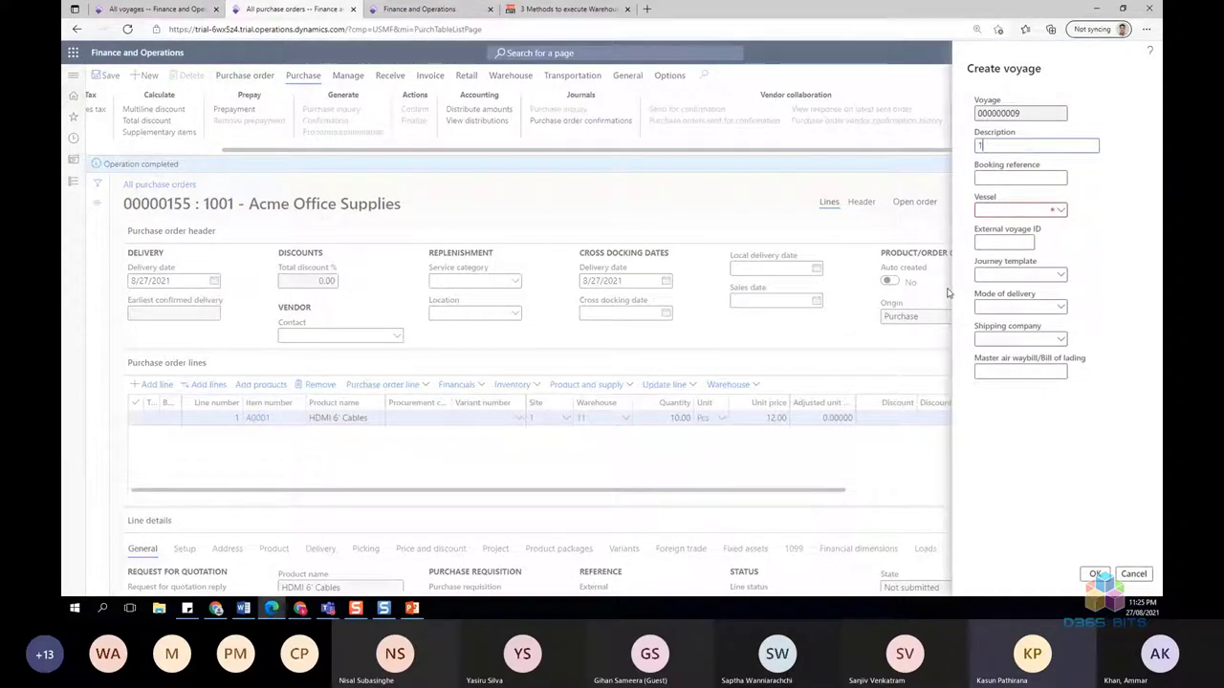
pyautogui.write('55')
pyautogui.press('Tab')
pyautogui.write('BR556')
pyautogui.write('V')
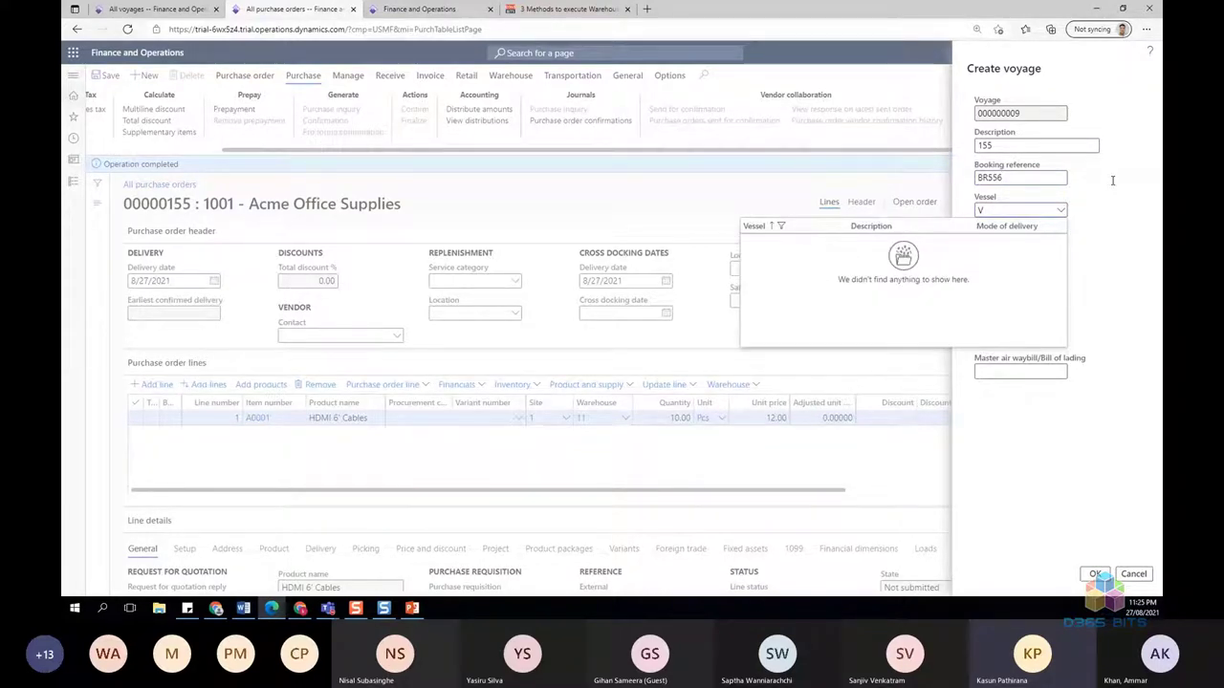
pyautogui.write('D677')
# - Set vessel VD677 and journey template CNNGB-USLGB, leaving mode of delivery and shipping company empty
pyautogui.moveTo(1010, 210); pyautogui.dragTo(981, 213)
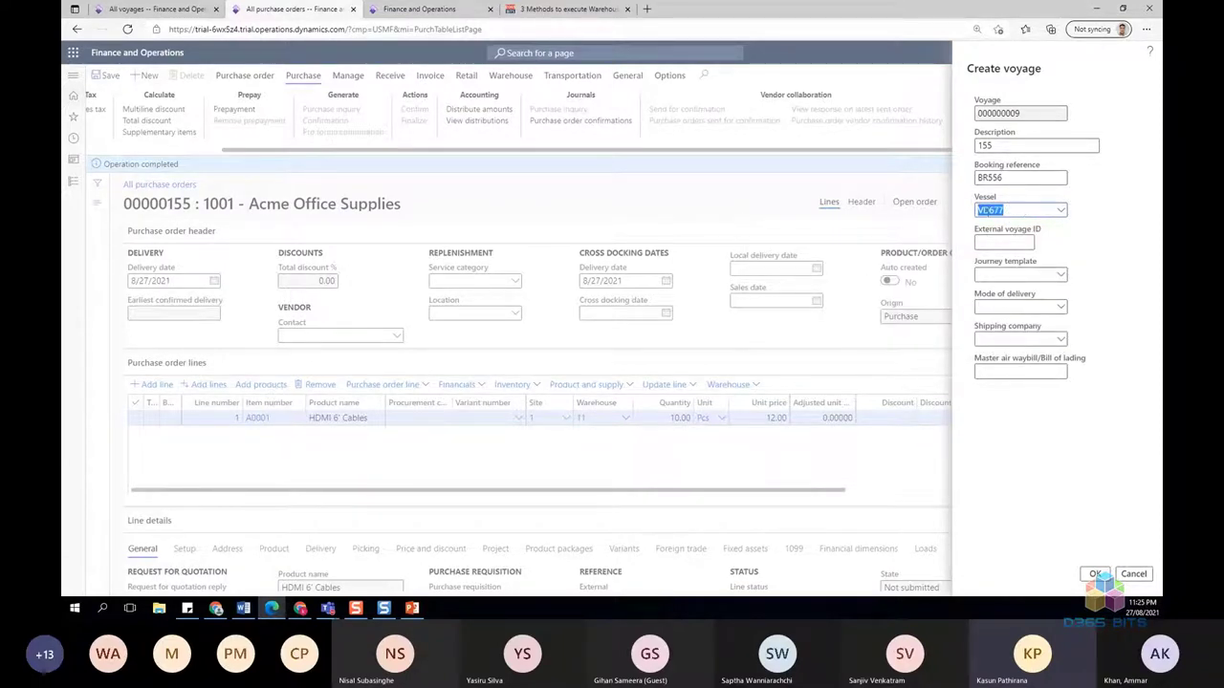
pyautogui.click(1076, 276)
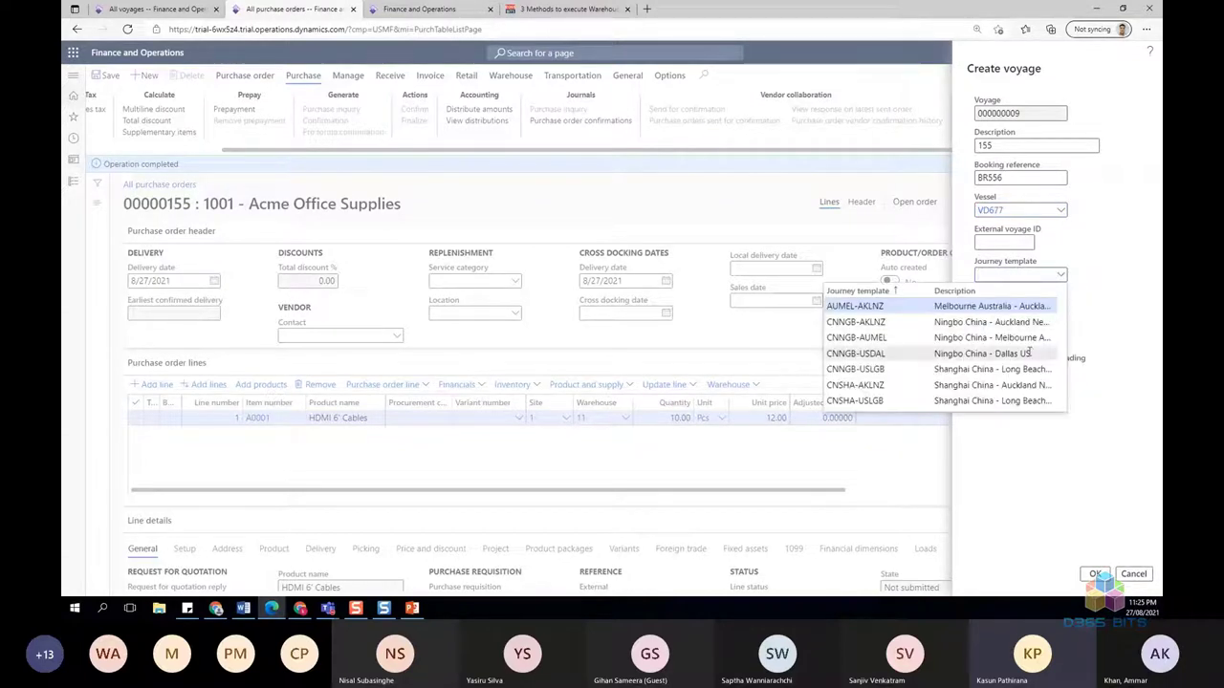
pyautogui.click(975, 371)
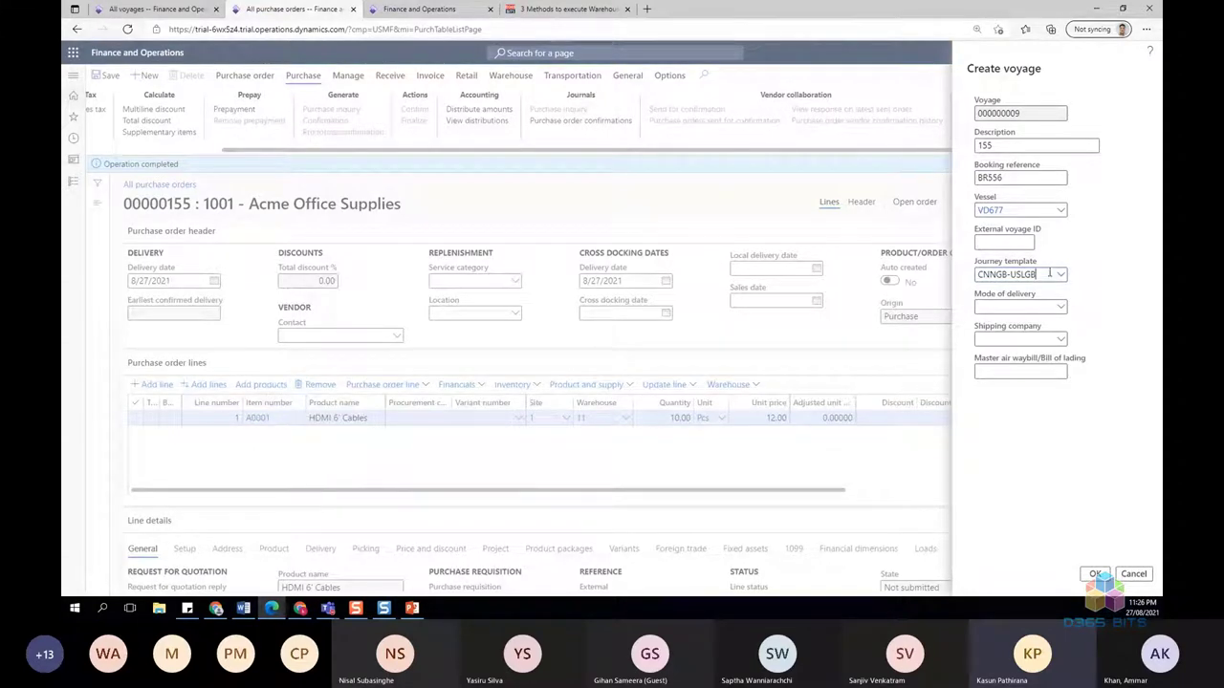
pyautogui.moveTo(1052, 275); pyautogui.dragTo(940, 267)
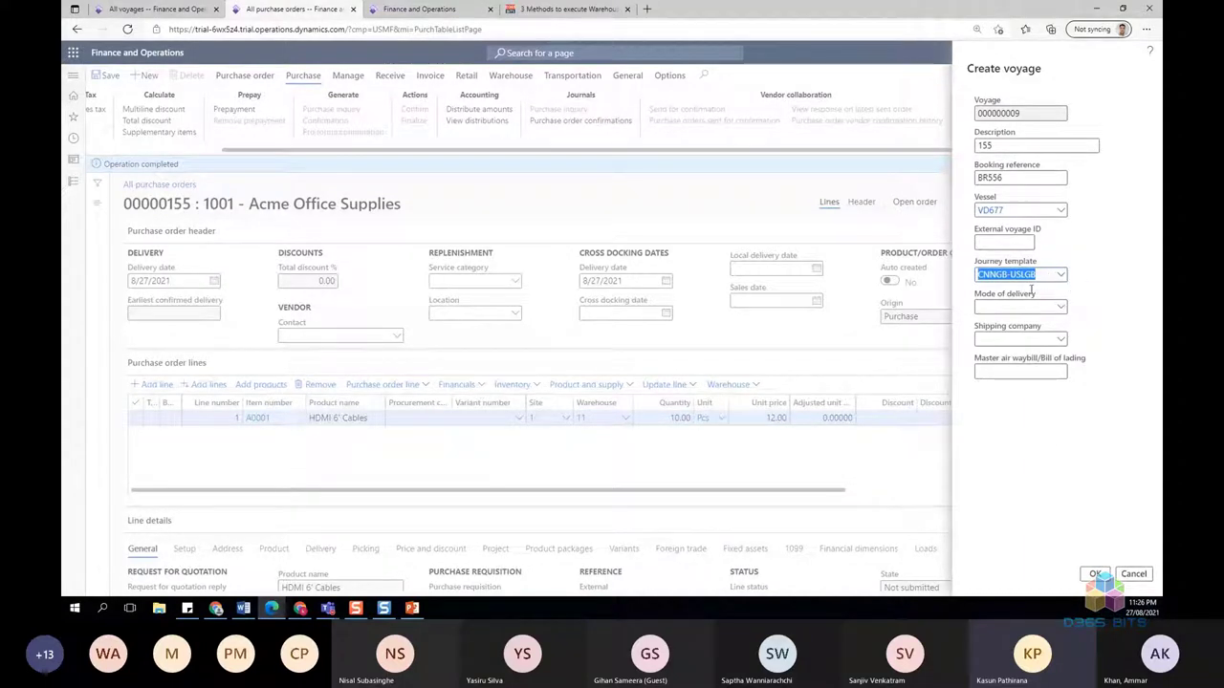
pyautogui.click(1120, 441)
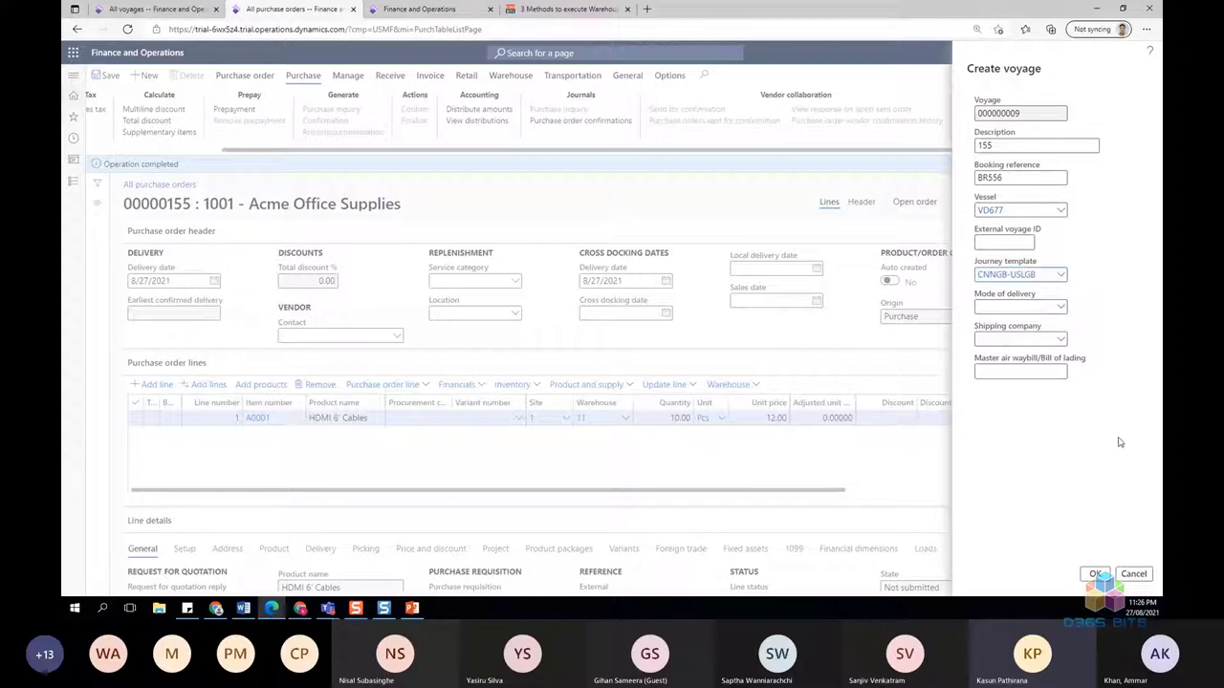
pyautogui.click(1024, 308)
pyautogui.click(1021, 337)
pyautogui.click(1004, 308)
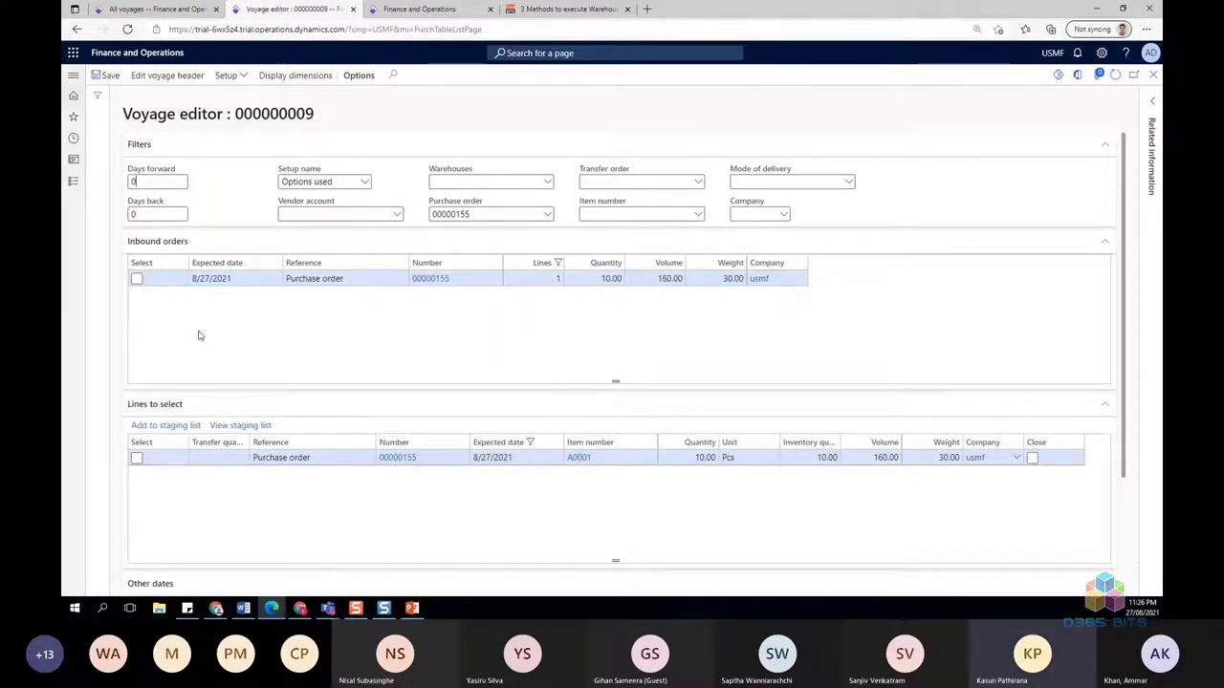
# - Select order 00000155 and its line, keep transfer quantity 10.00, and add it to staging
pyautogui.click(218, 458)
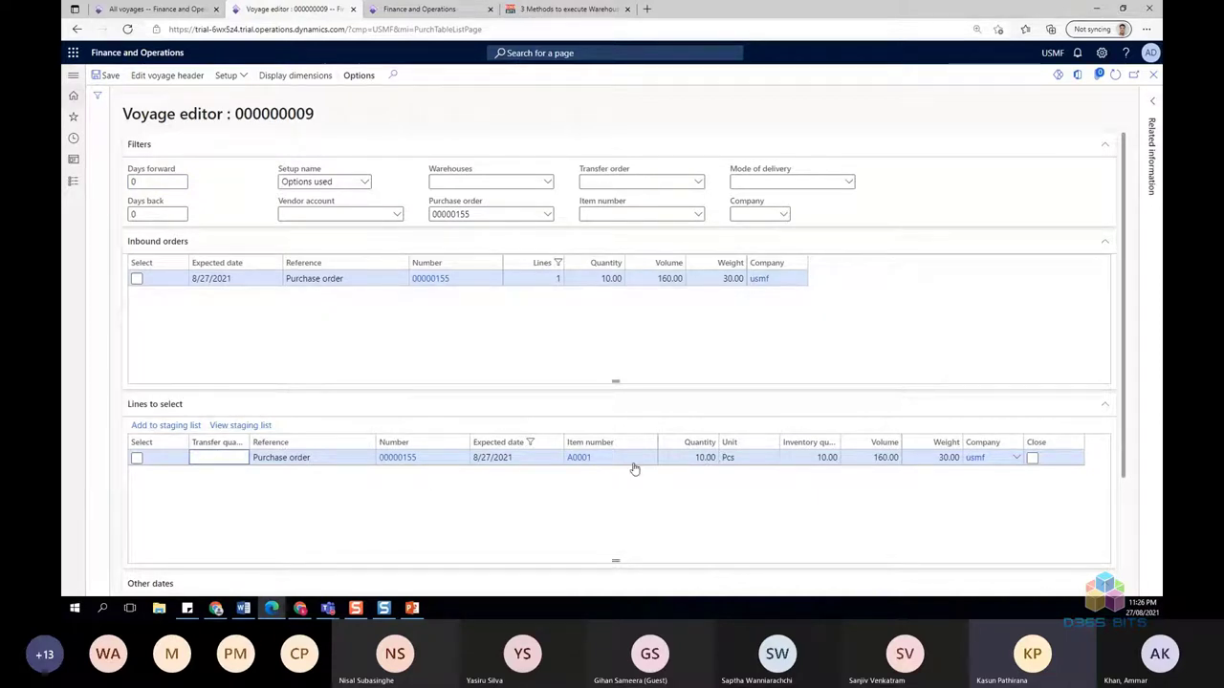
pyautogui.click(137, 279)
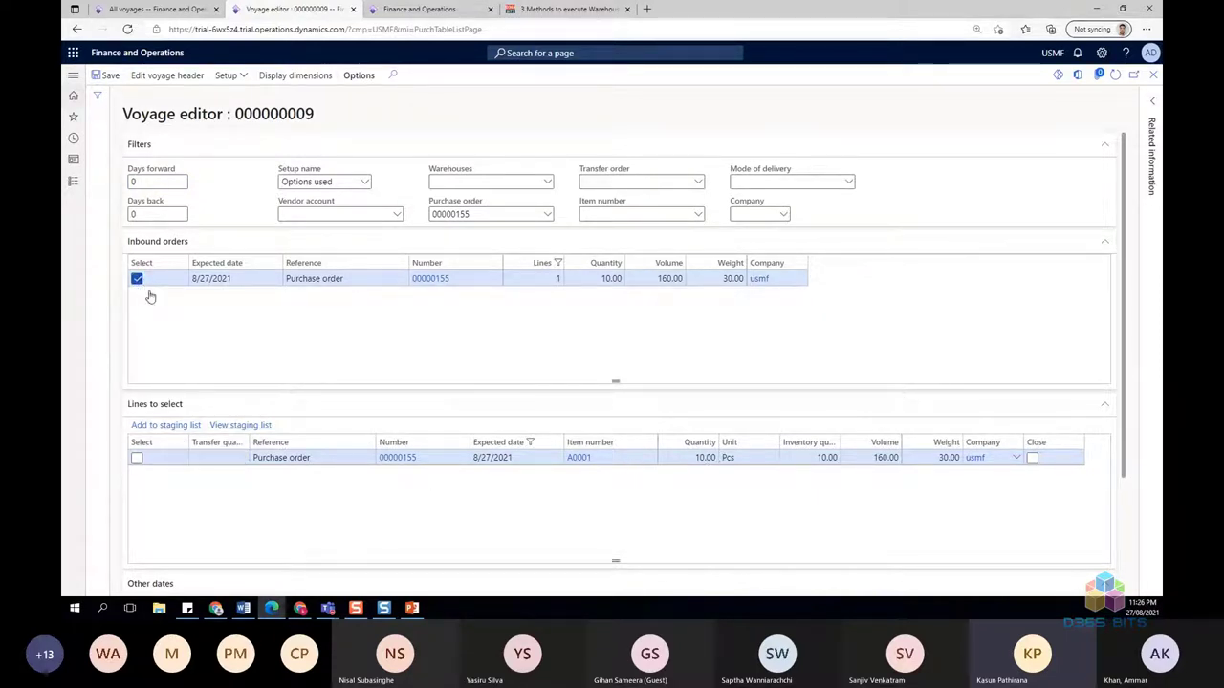
pyautogui.click(226, 459)
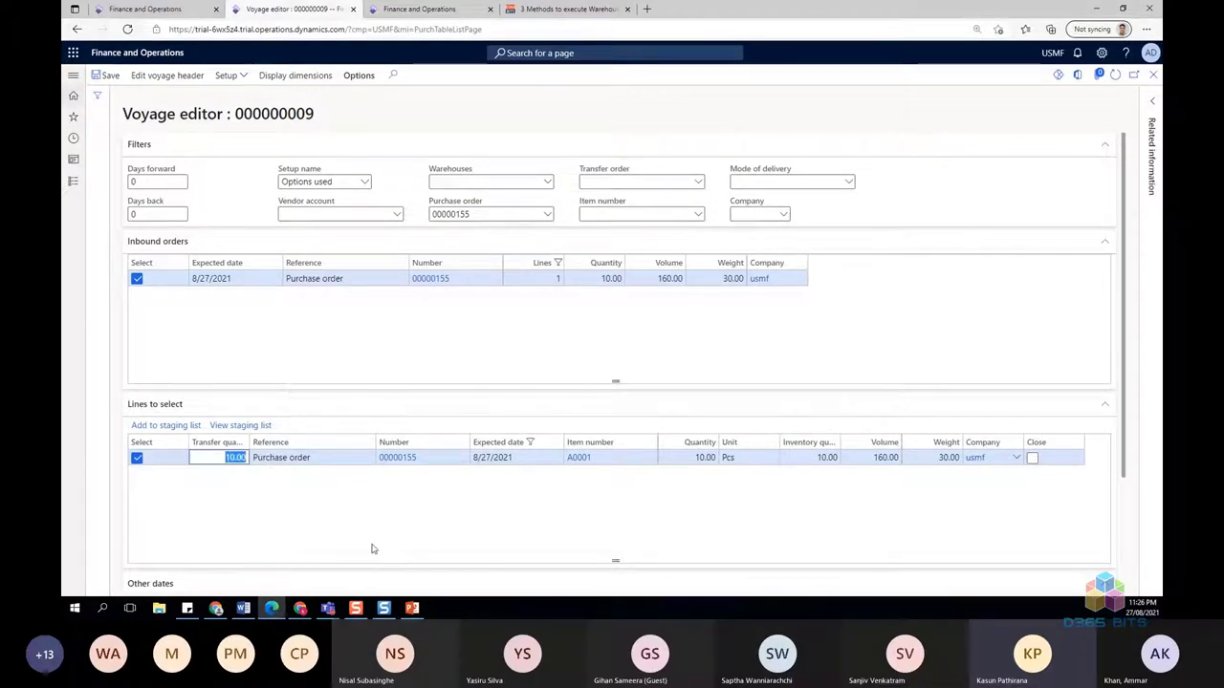
pyautogui.click(164, 426)
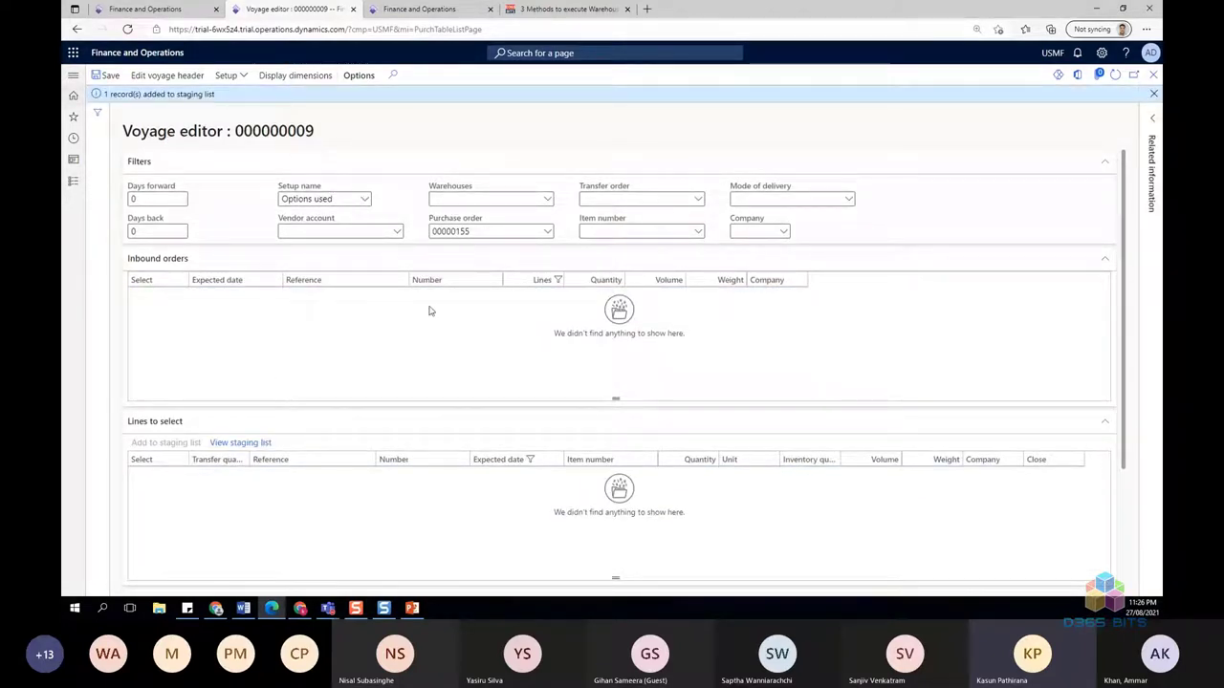
# - Review the transaction types settings and the staging list's 00000155 purchase order filter
pyautogui.click(242, 76)
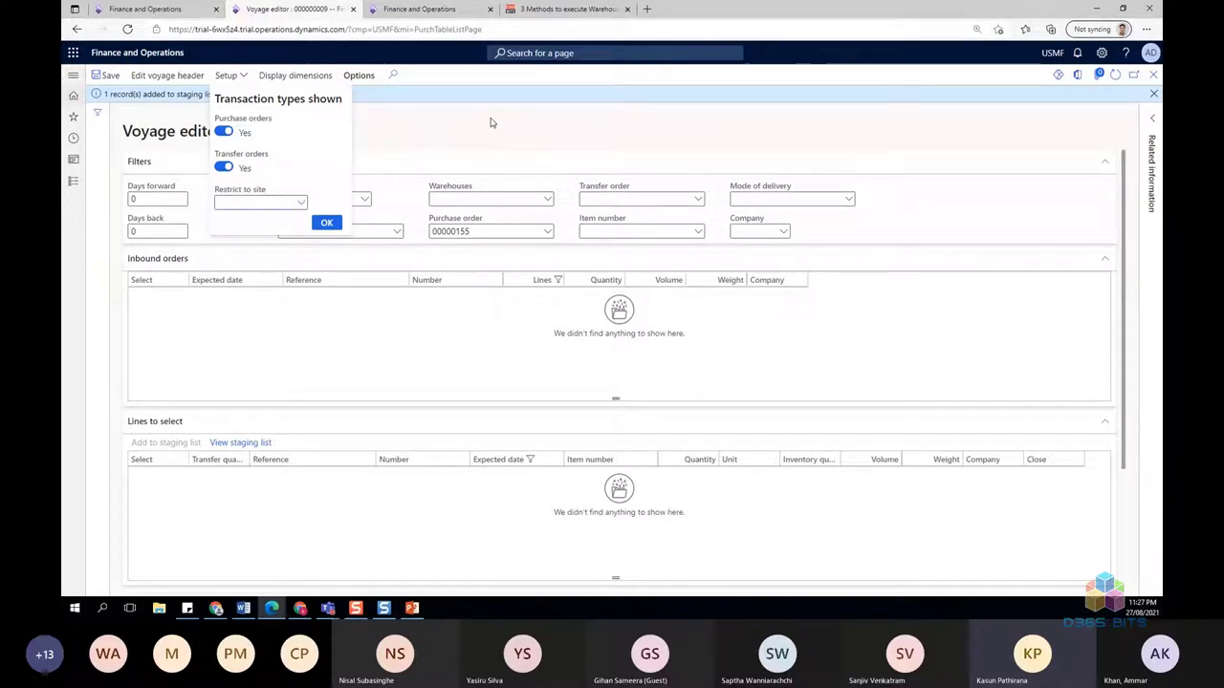
pyautogui.click(291, 71)
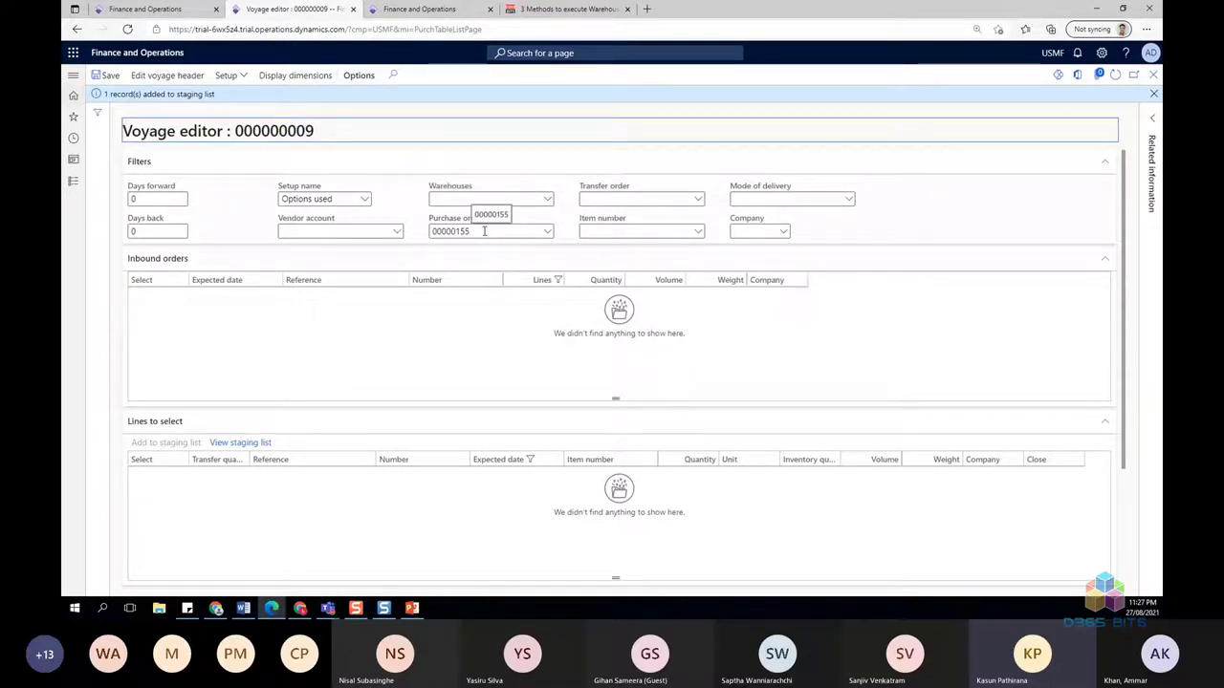
pyautogui.moveTo(486, 231); pyautogui.dragTo(416, 231)
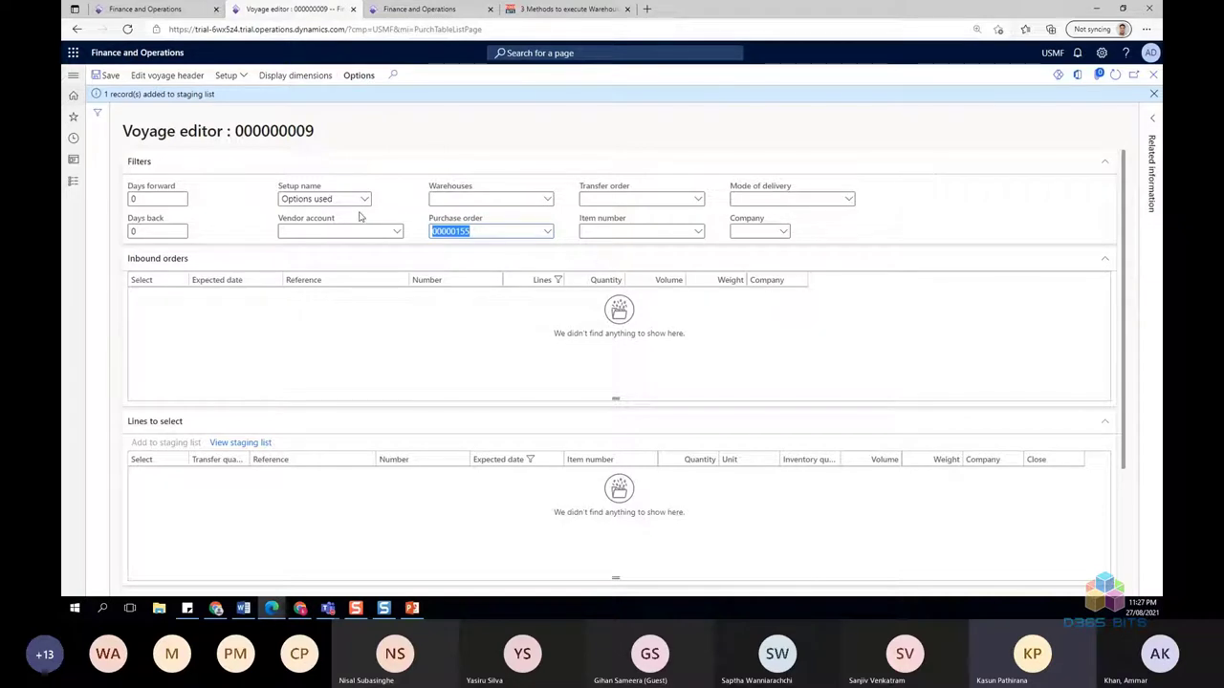
pyautogui.click(487, 229)
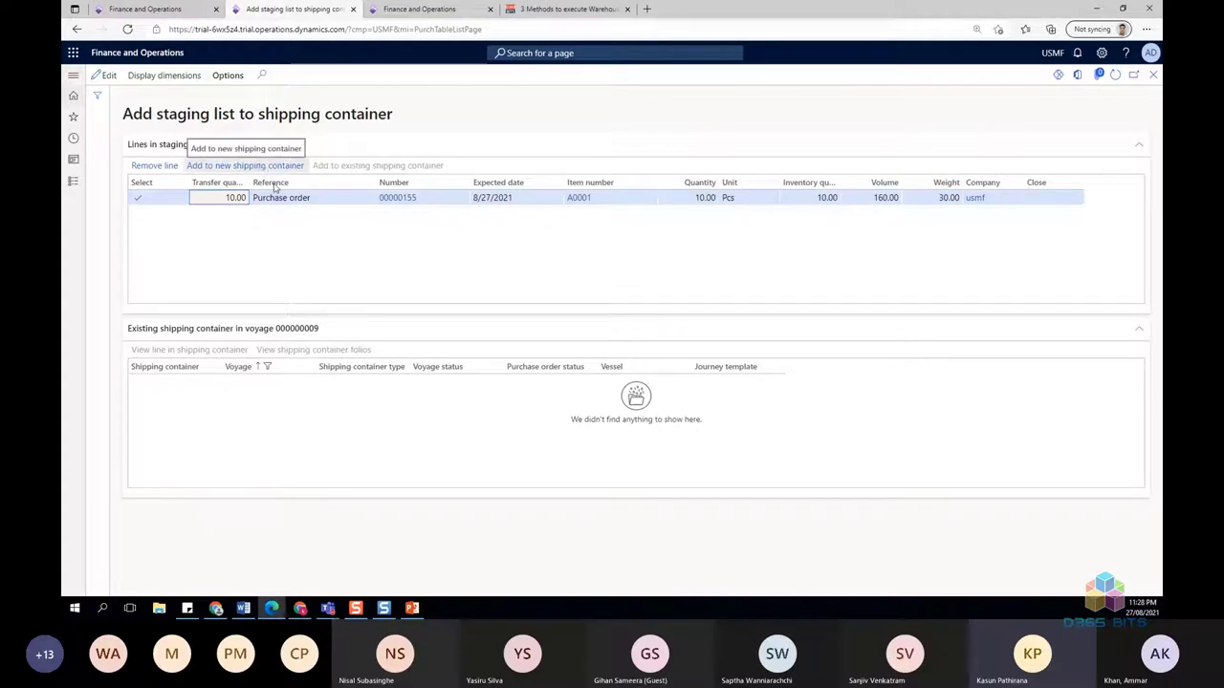
# - Keep the staged line's transfer quantity at 10.00 and add it to a new shipping container
pyautogui.moveTo(235, 198); pyautogui.dragTo(267, 198)
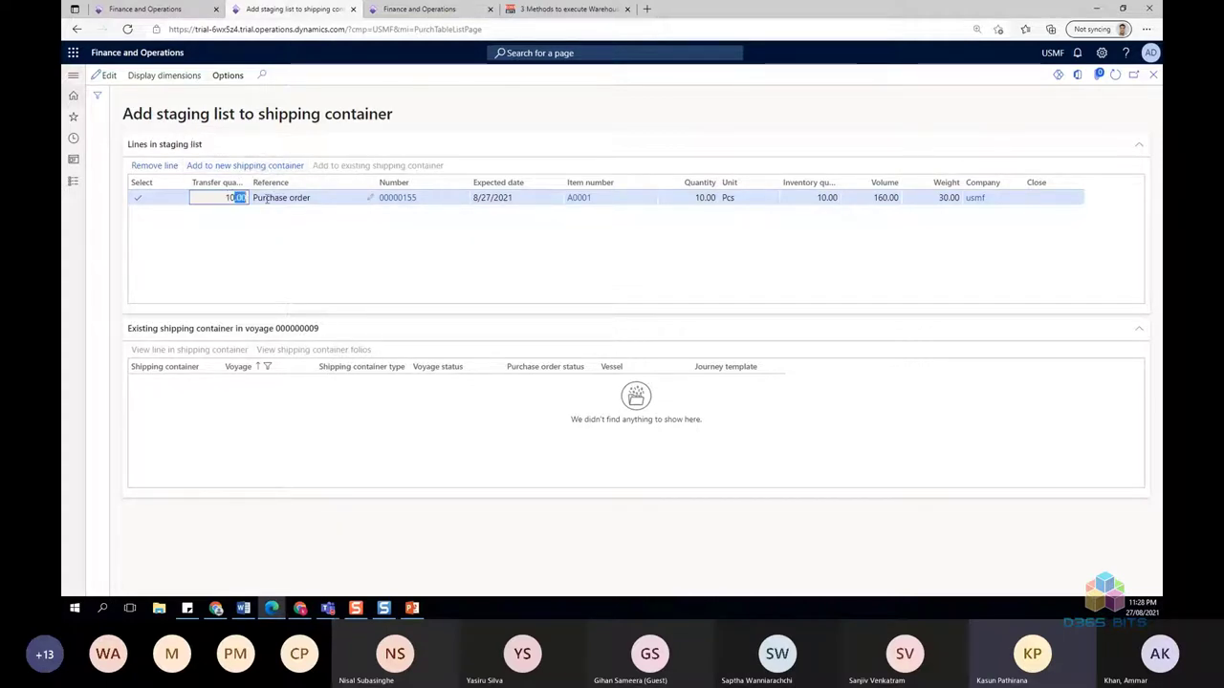
pyautogui.click(350, 246)
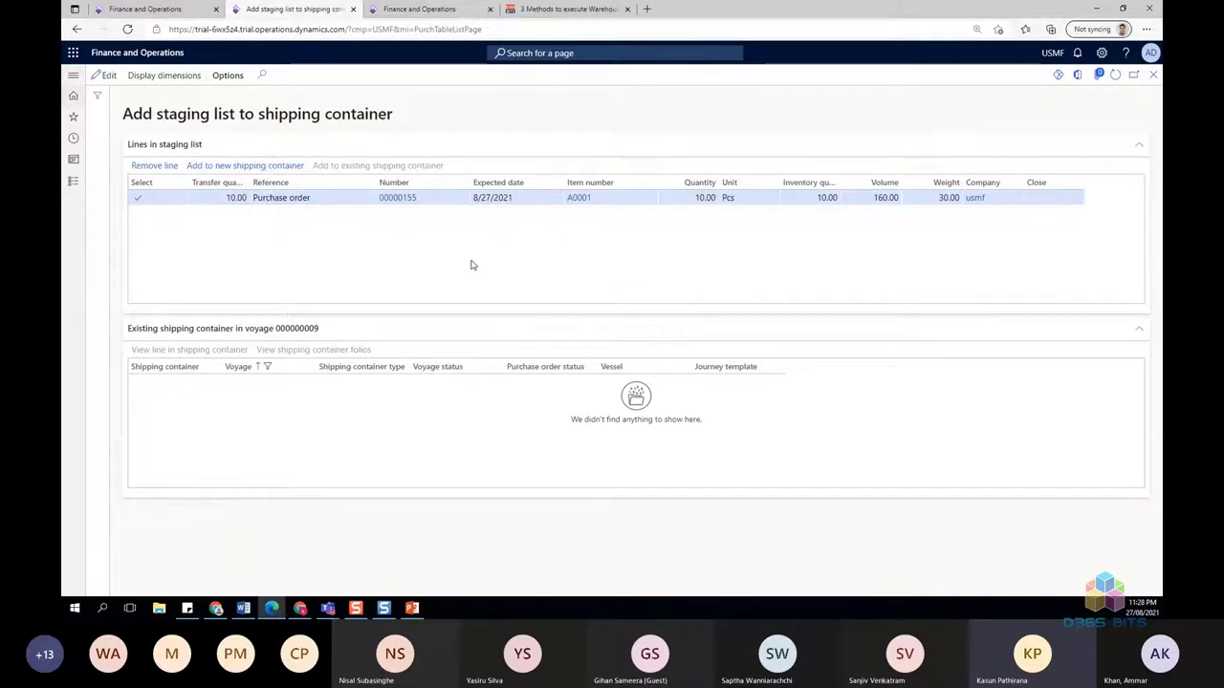
pyautogui.click(256, 167)
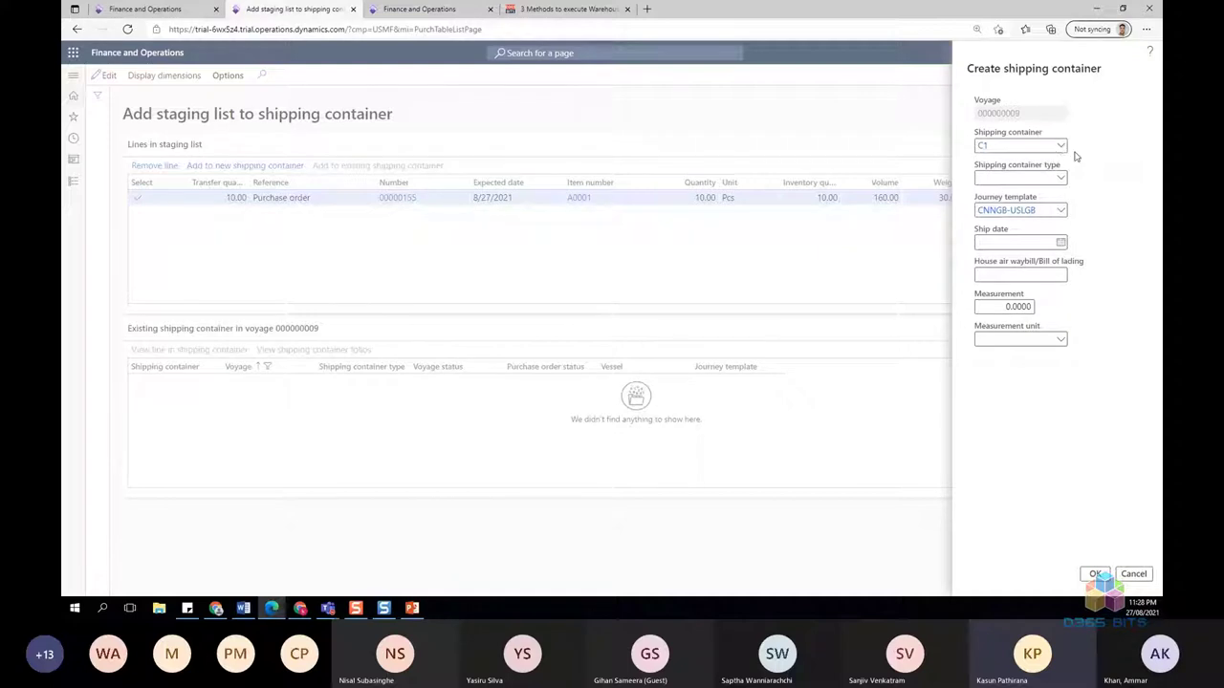
# - Create container C1 holding the 10.00-quantity line, then bring up the voyage's inbound tracking
pyautogui.click(1010, 140)
pyautogui.click(1095, 574)
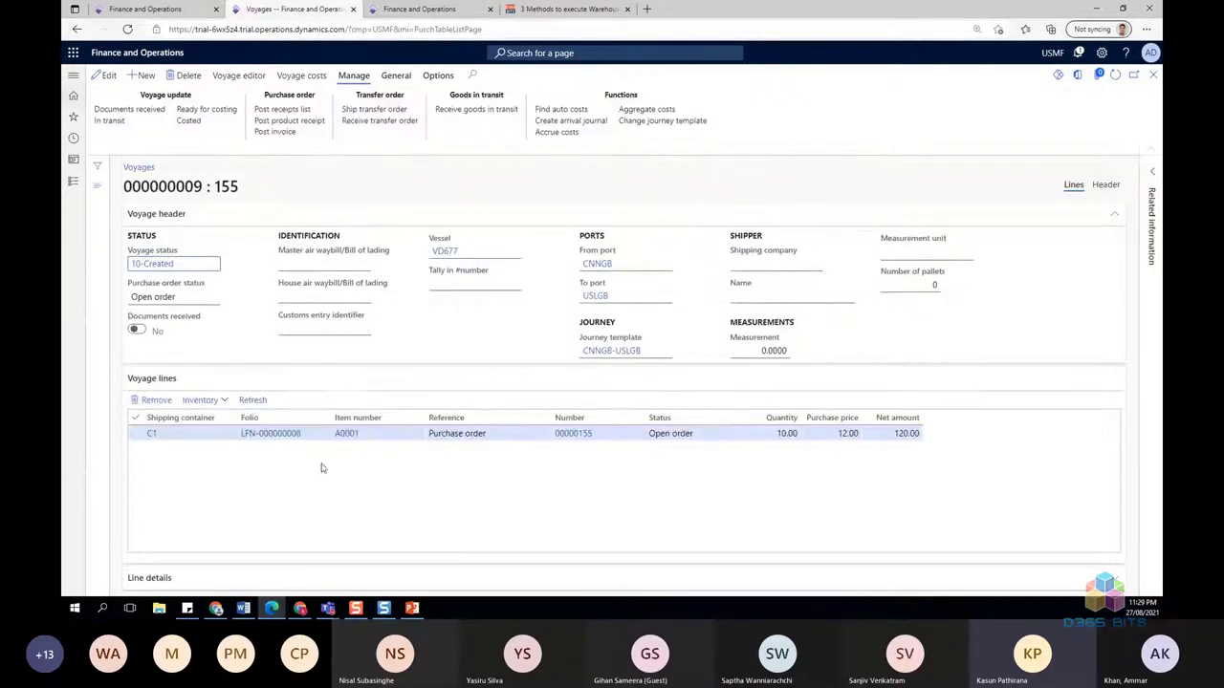
pyautogui.click(397, 78)
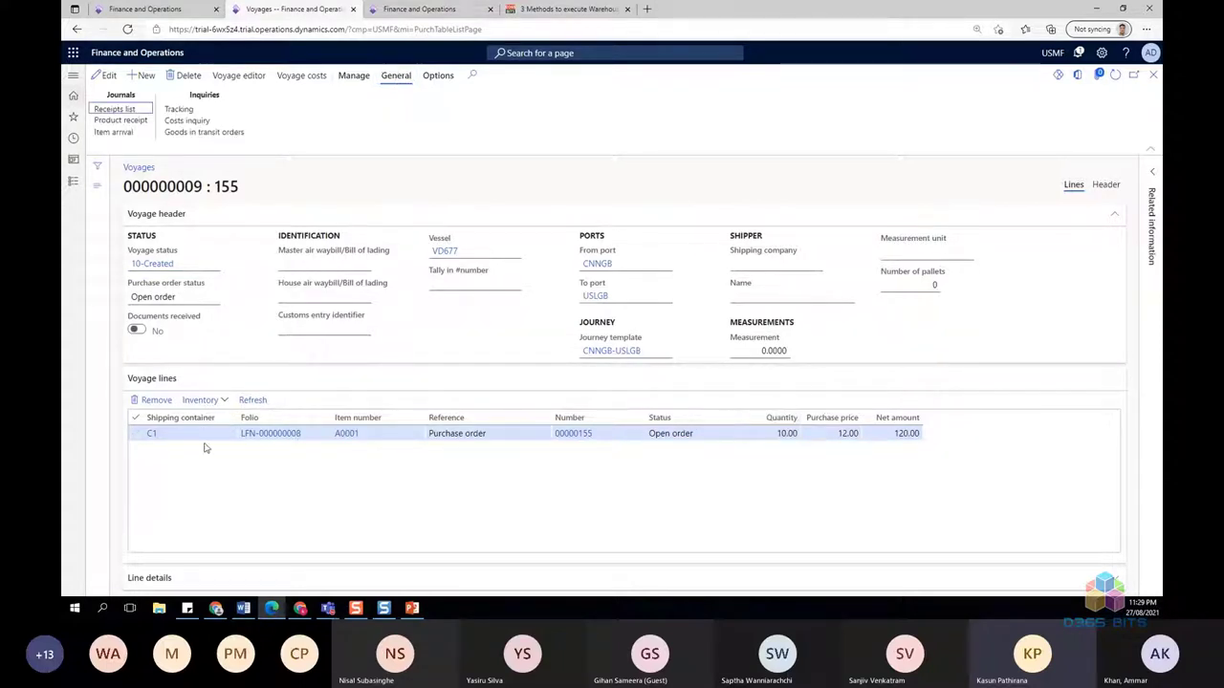
pyautogui.click(777, 433)
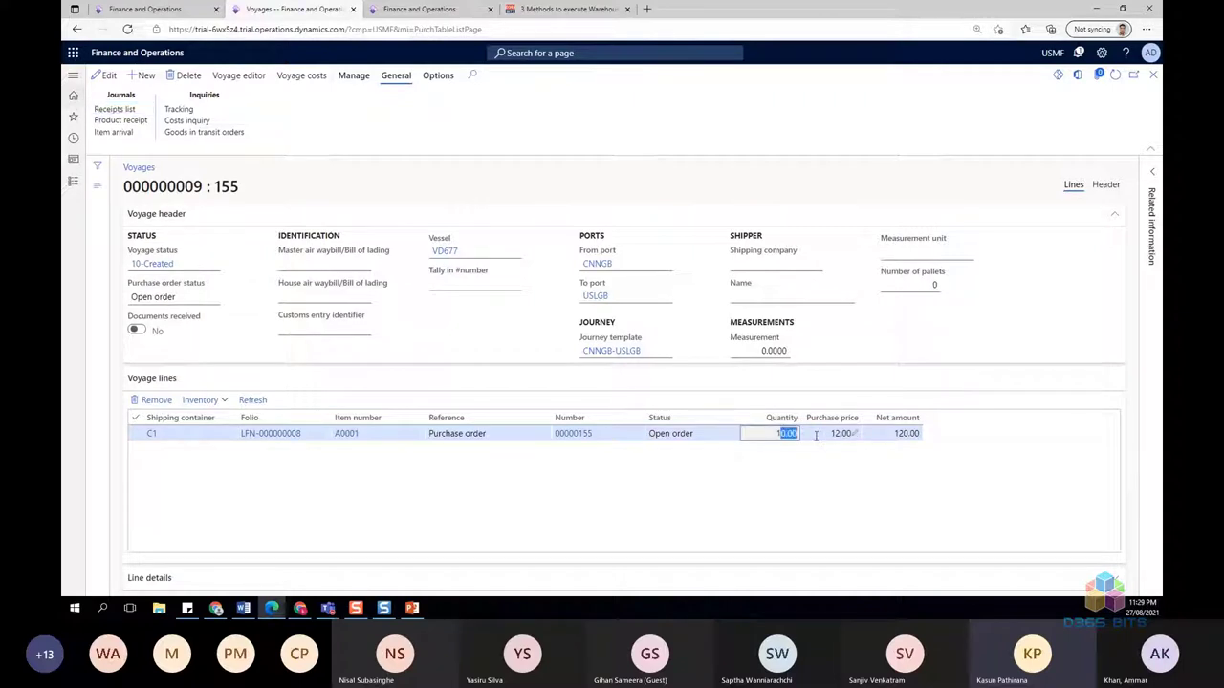
pyautogui.click(481, 135)
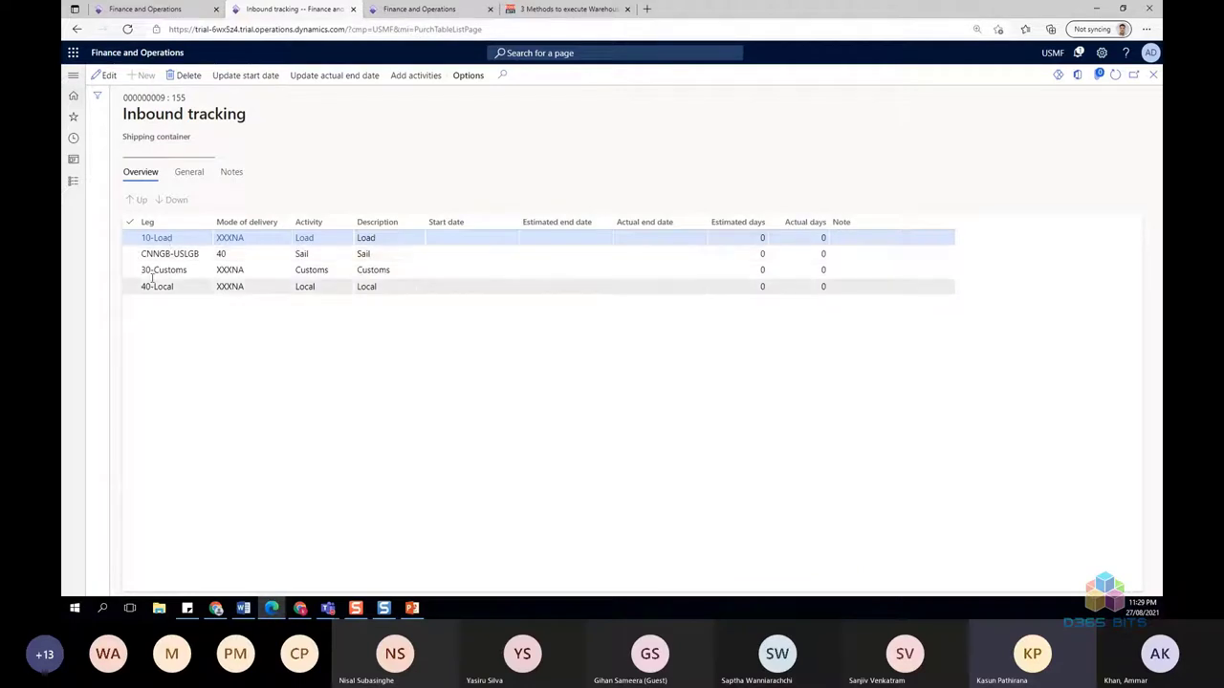
# - Set the 10-Load leg's start date to 8/27/2021
pyautogui.click(107, 76)
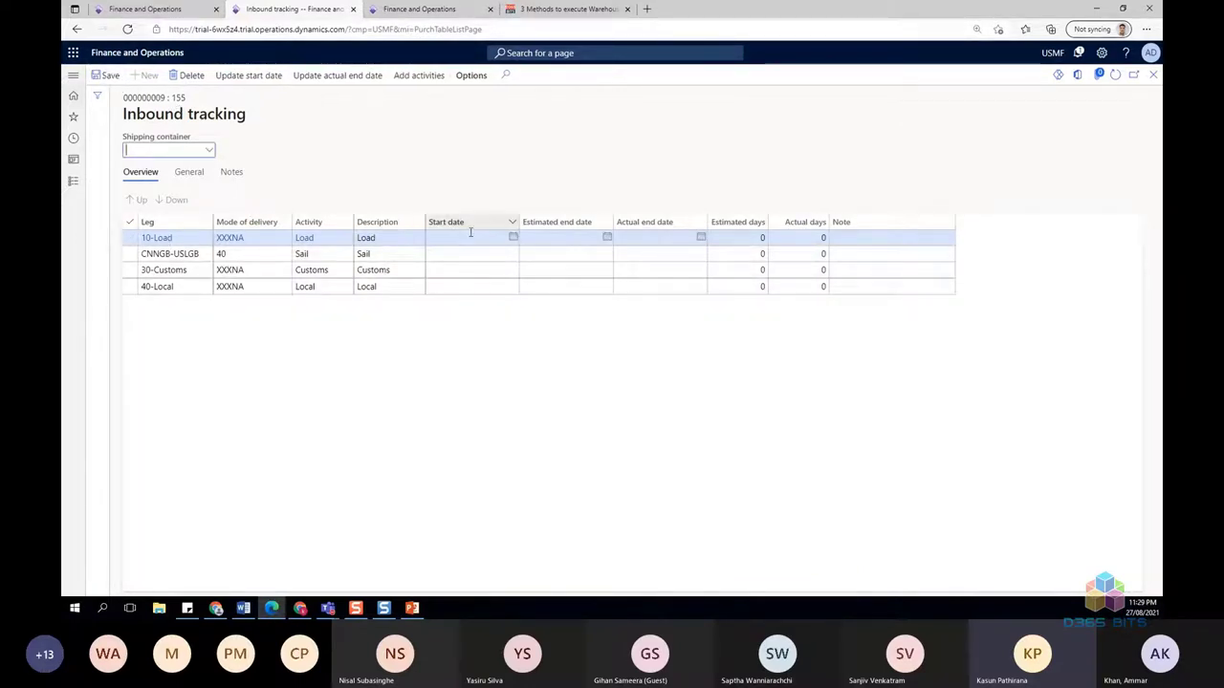
pyautogui.click(510, 238)
pyautogui.click(515, 238)
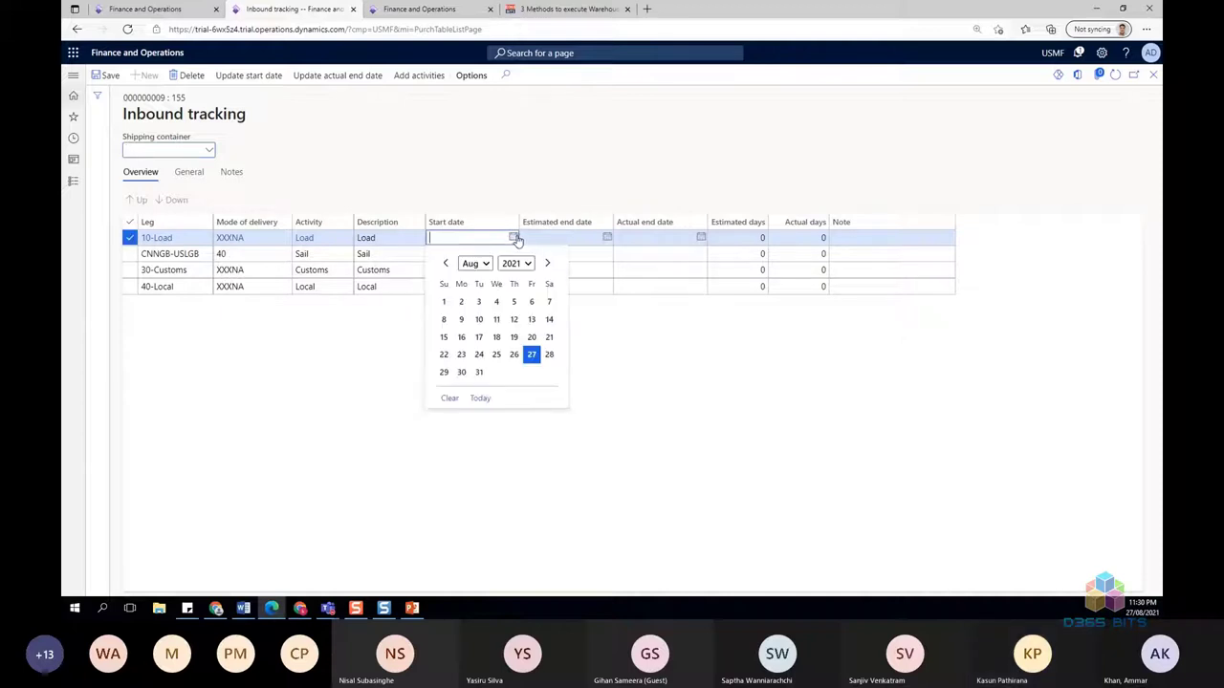
pyautogui.click(533, 354)
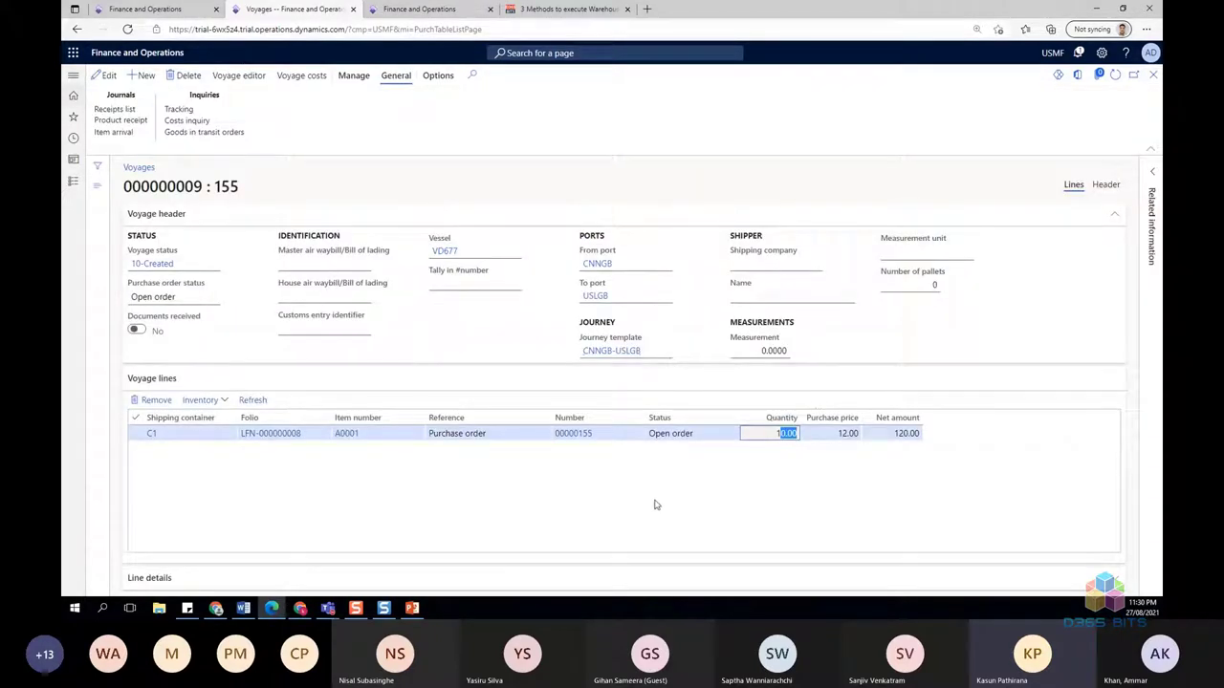
# - Check purchase order 00000155's confirmed delivery date of 9/12/2021 on its Delivery tab
pyautogui.click(575, 436)
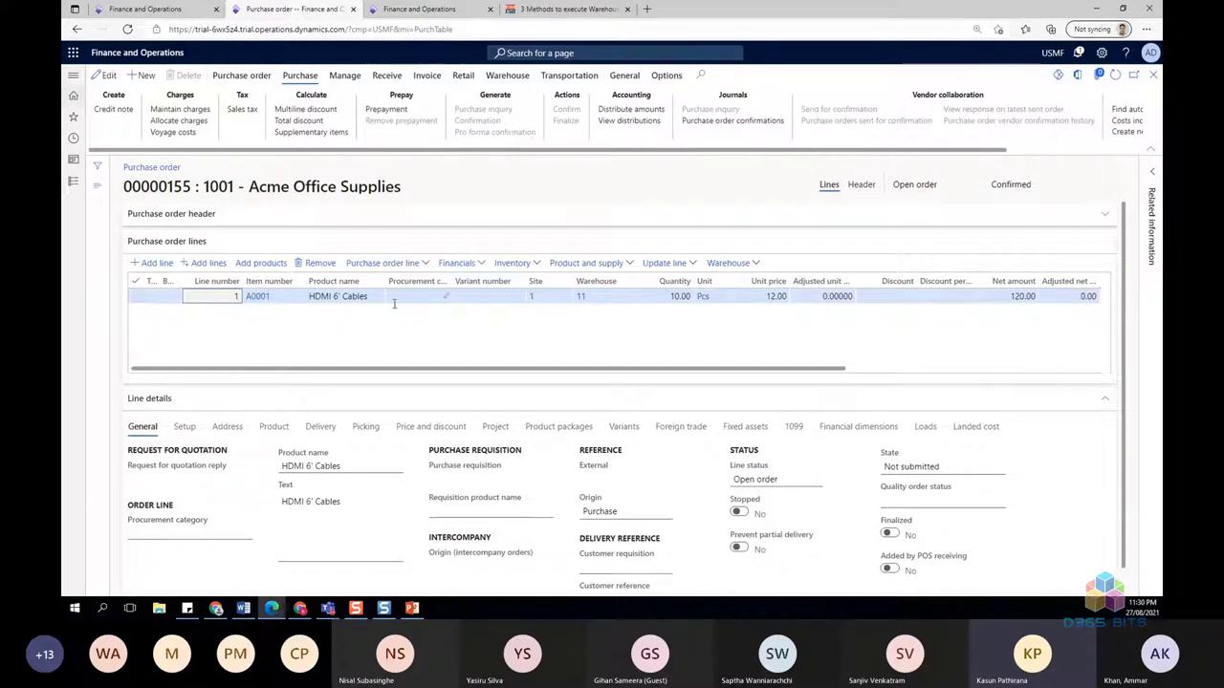
pyautogui.click(320, 426)
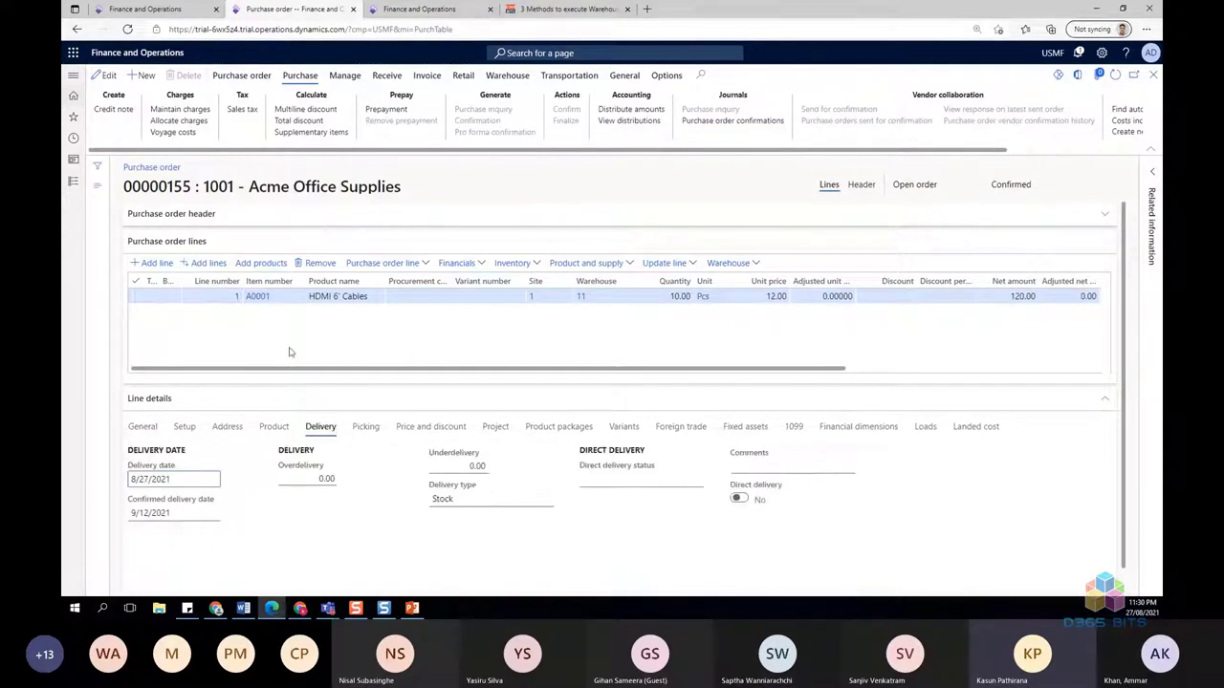
pyautogui.click(185, 514)
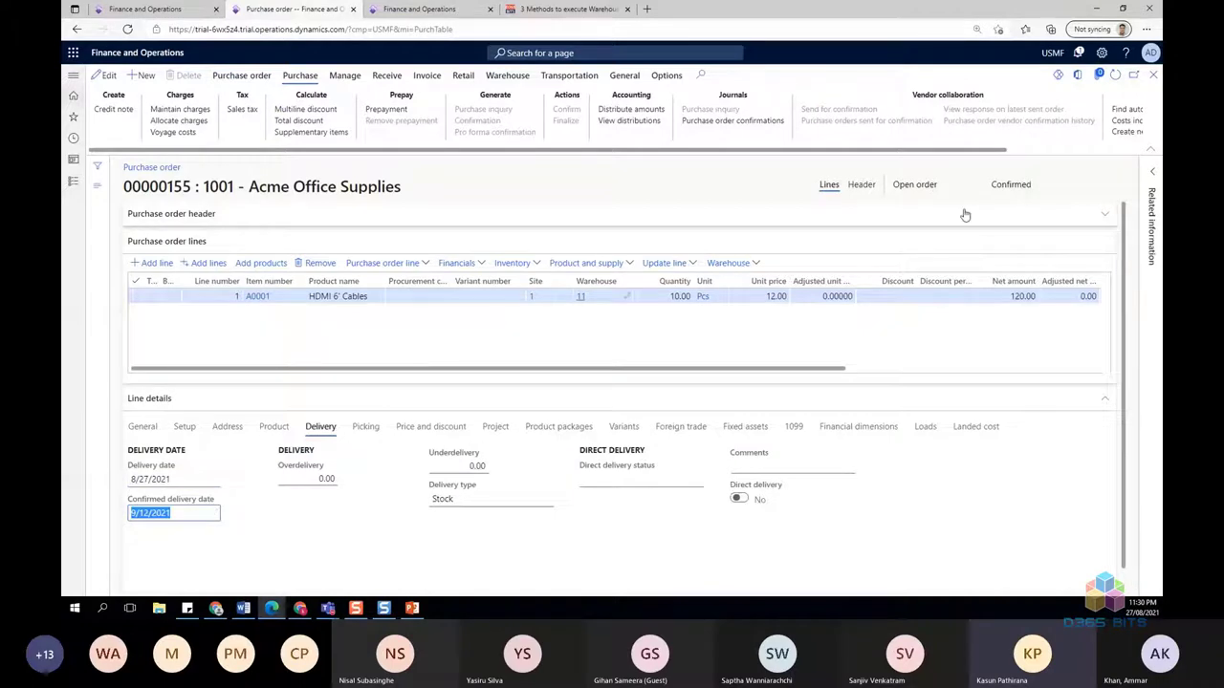
pyautogui.click(1146, 91)
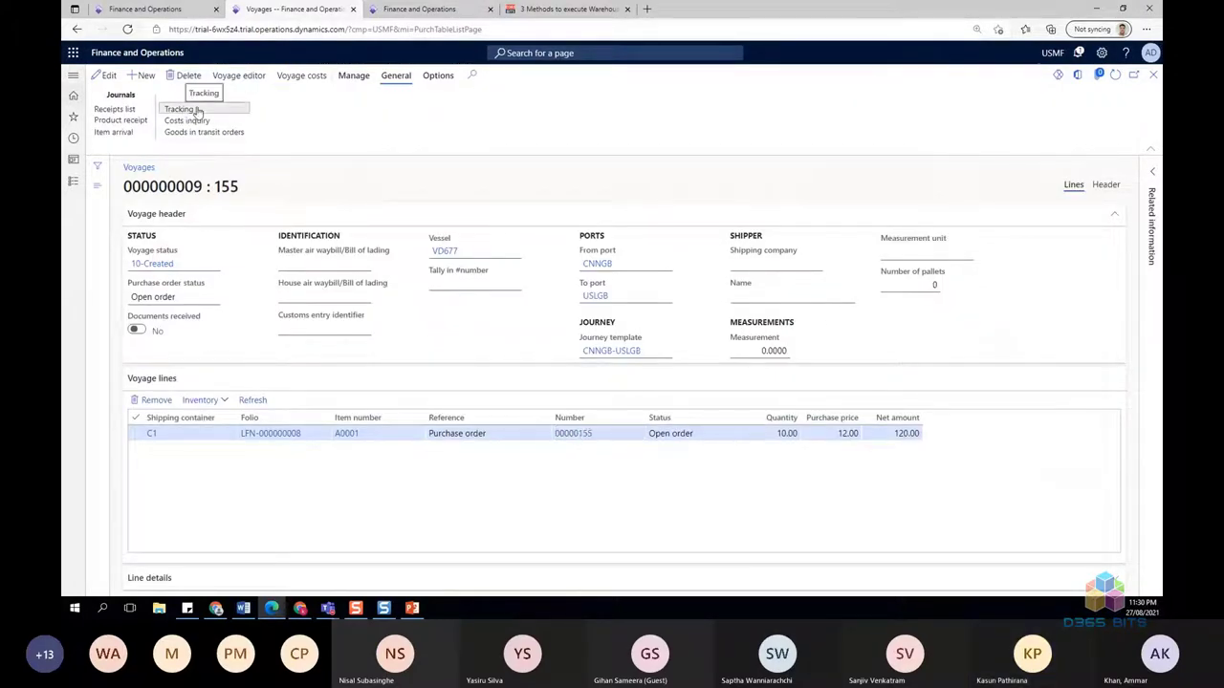
# - Move the 10-Load leg start date in inbound tracking to 8/30/2021 and save
pyautogui.click(196, 110)
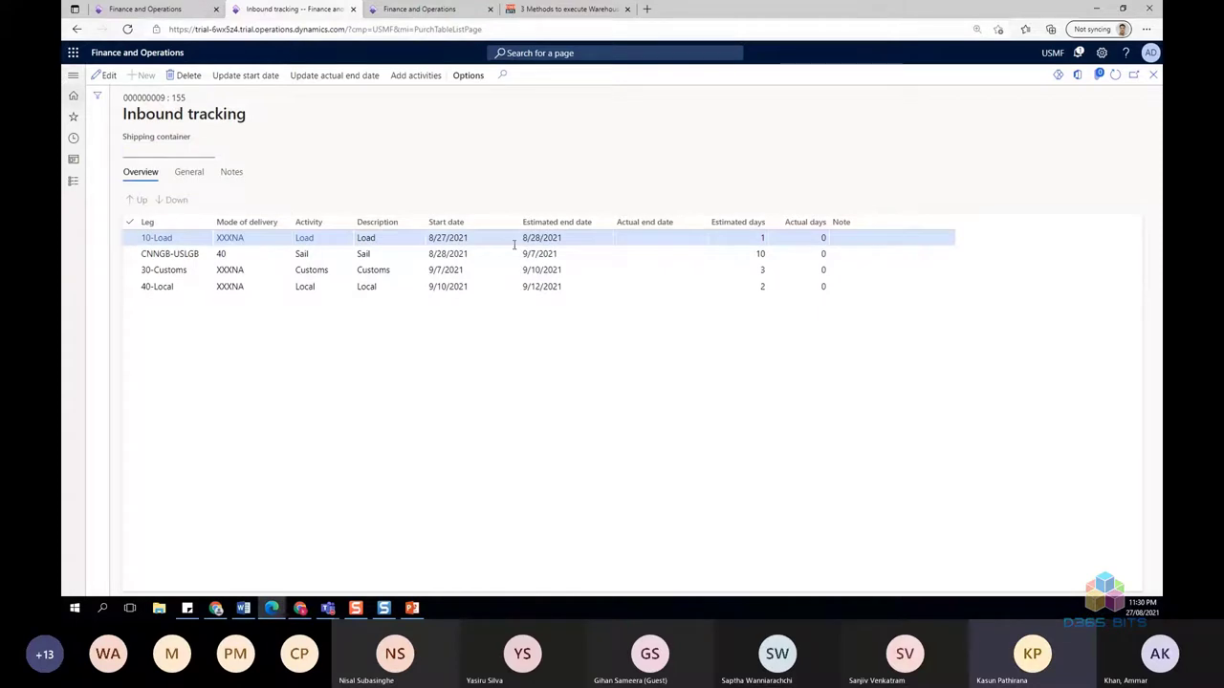
pyautogui.click(513, 238)
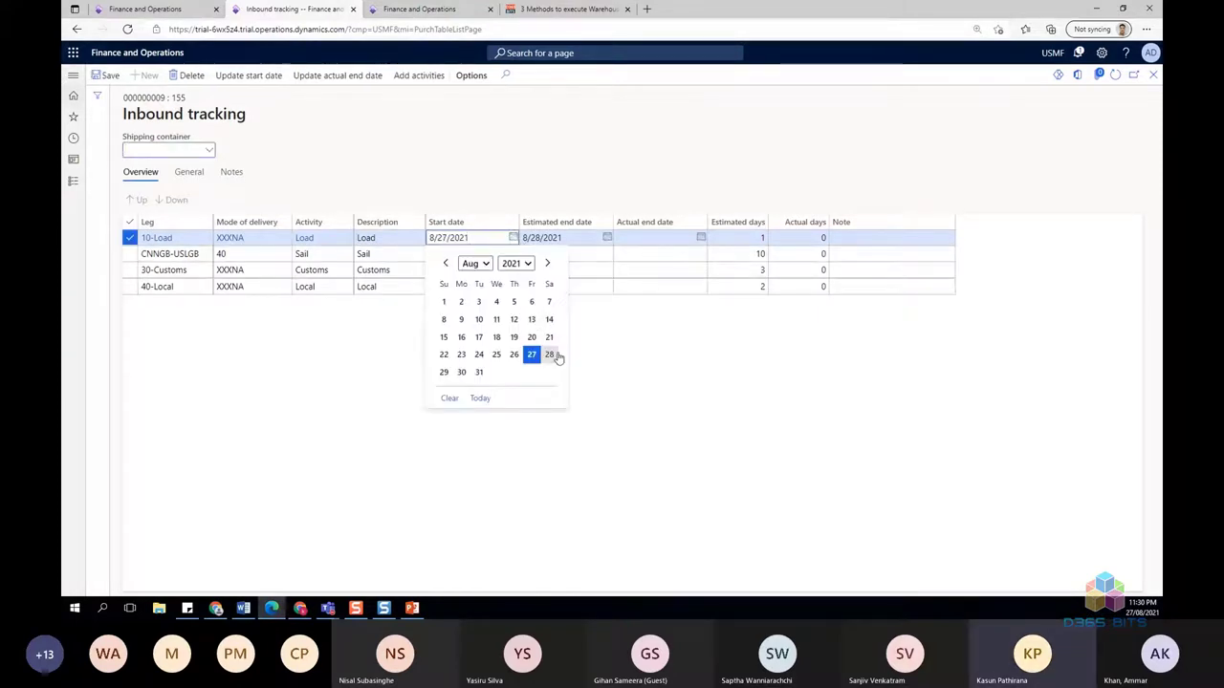
pyautogui.click(462, 372)
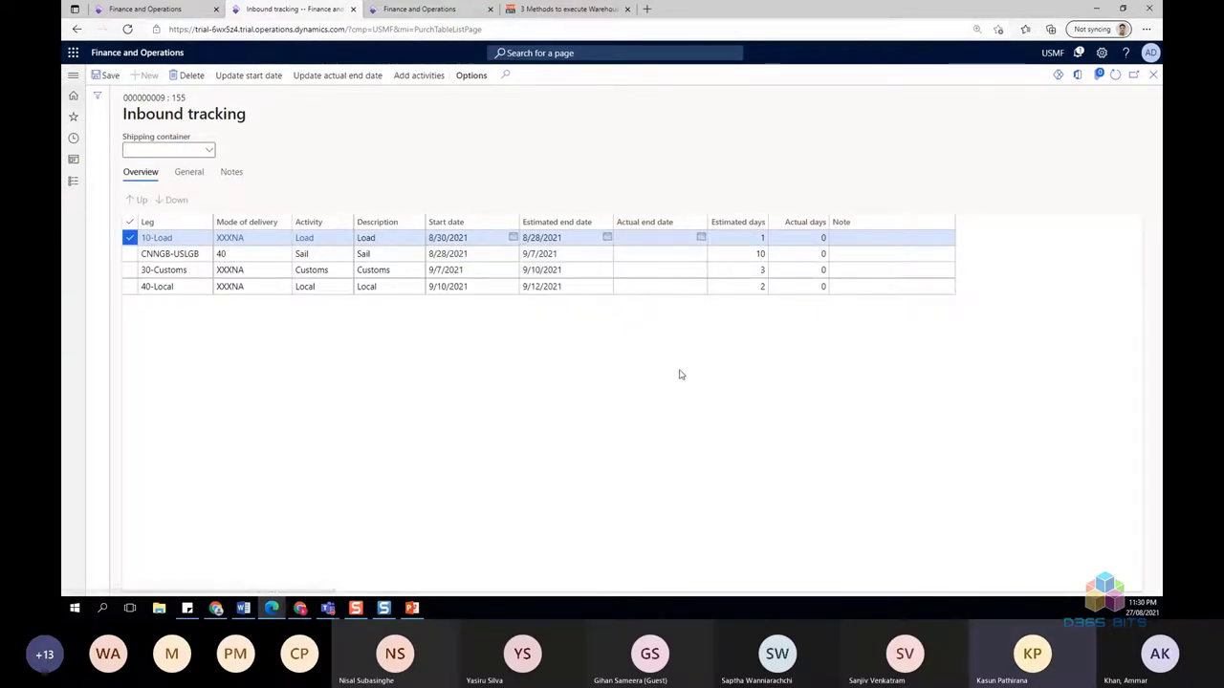
pyautogui.click(112, 84)
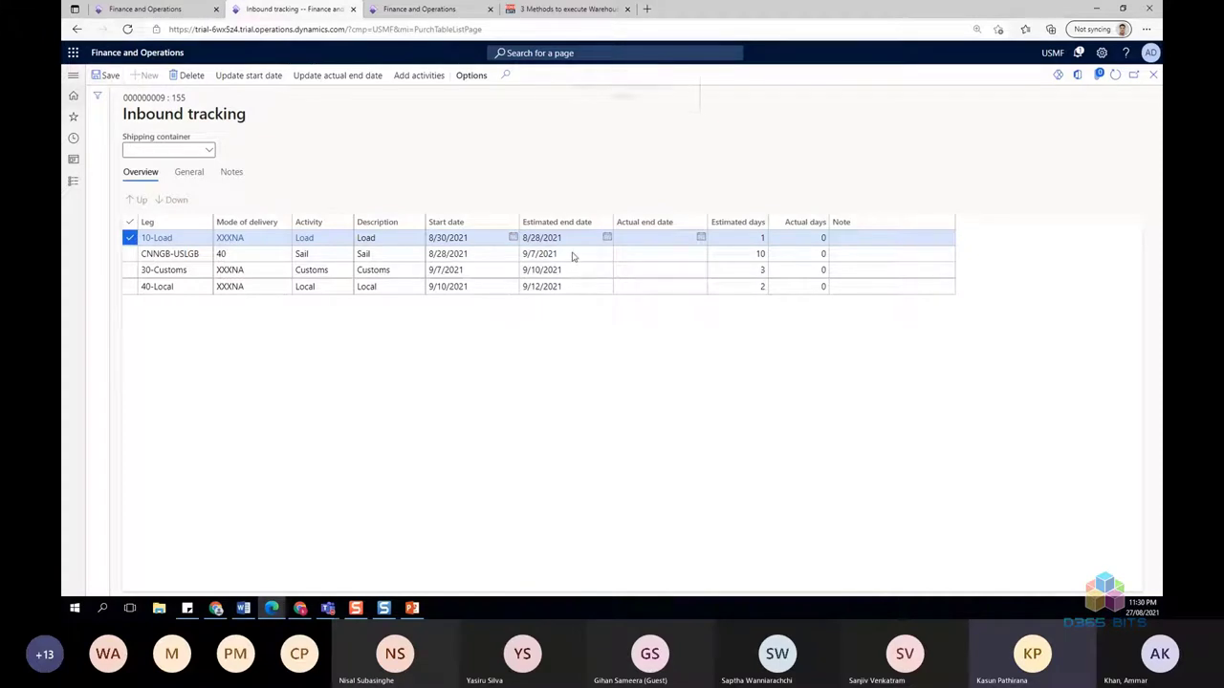
# - Review the recalculated leg end dates, confirming the 40-Local leg ends 9/15/2021, then close tracking
pyautogui.click(571, 286)
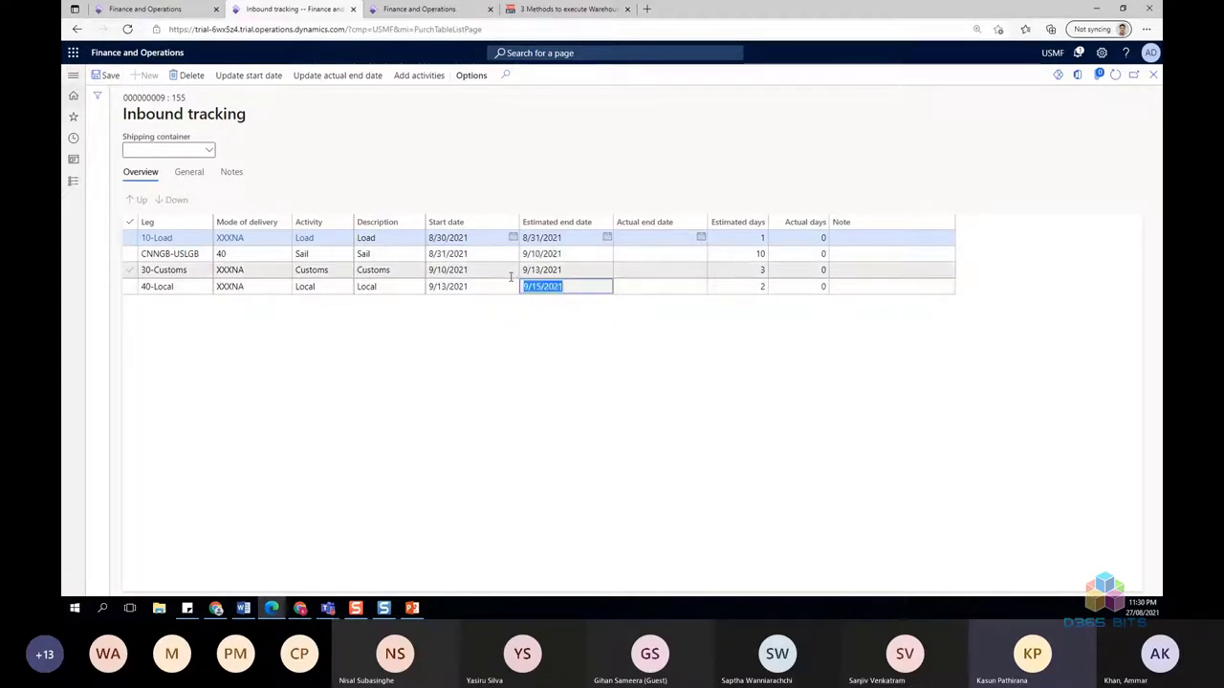
pyautogui.click(591, 367)
pyautogui.click(208, 150)
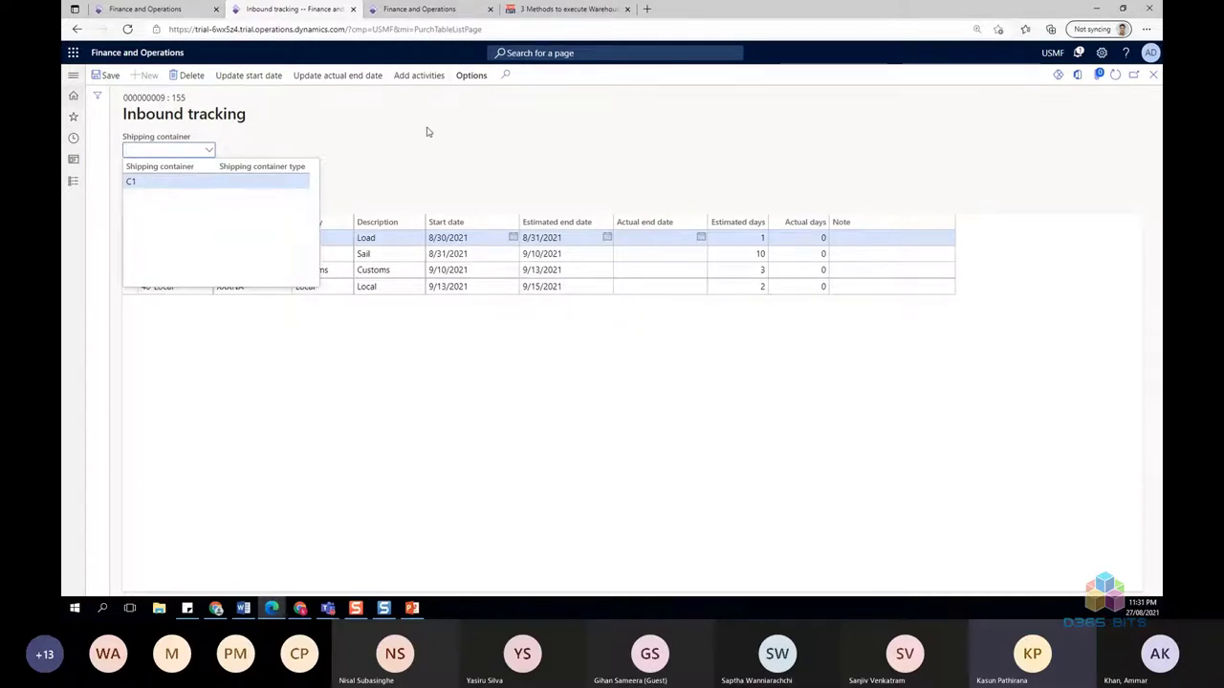
pyautogui.click(204, 150)
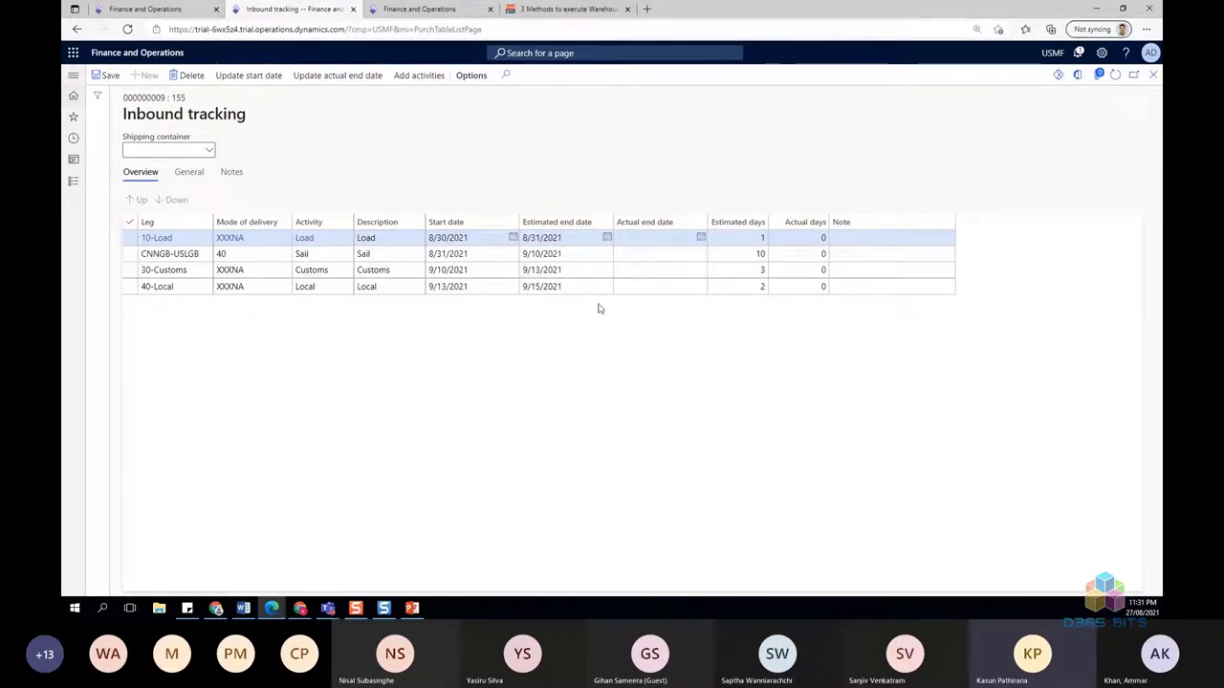
pyautogui.click(550, 287)
pyautogui.click(849, 354)
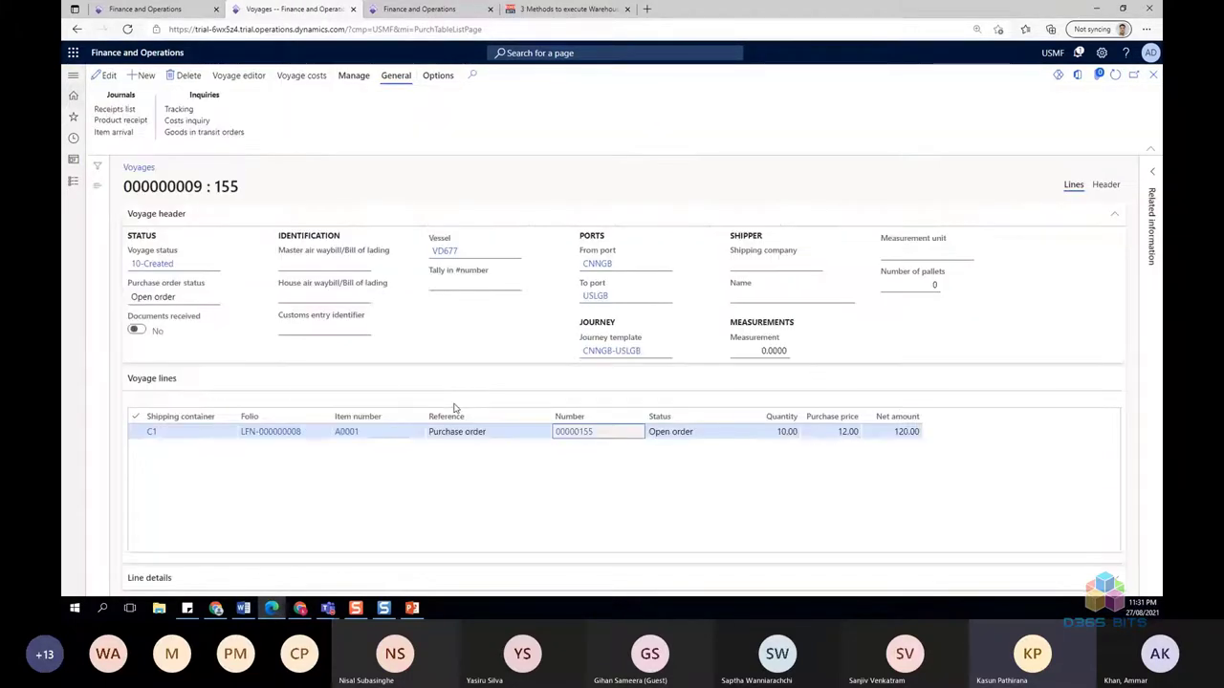
# - Check the purchase order line's confirmed delivery date, then bring up the voyage's costs inquiry
pyautogui.click(578, 435)
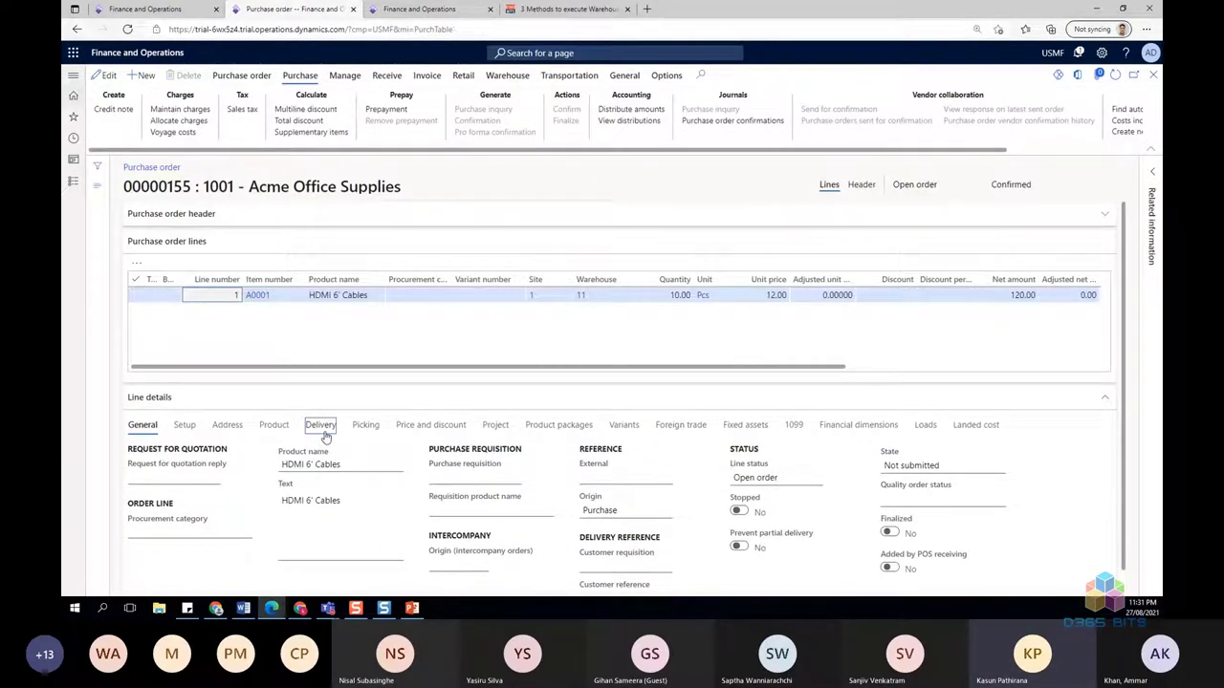
pyautogui.click(324, 430)
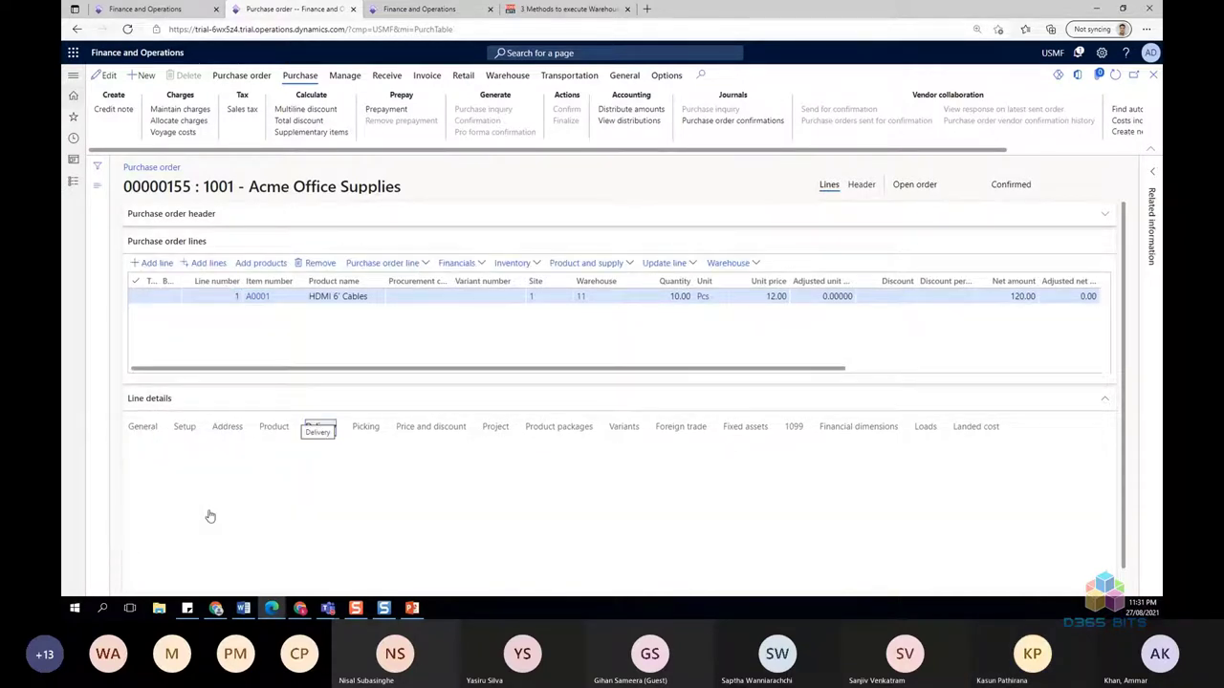
pyautogui.click(183, 513)
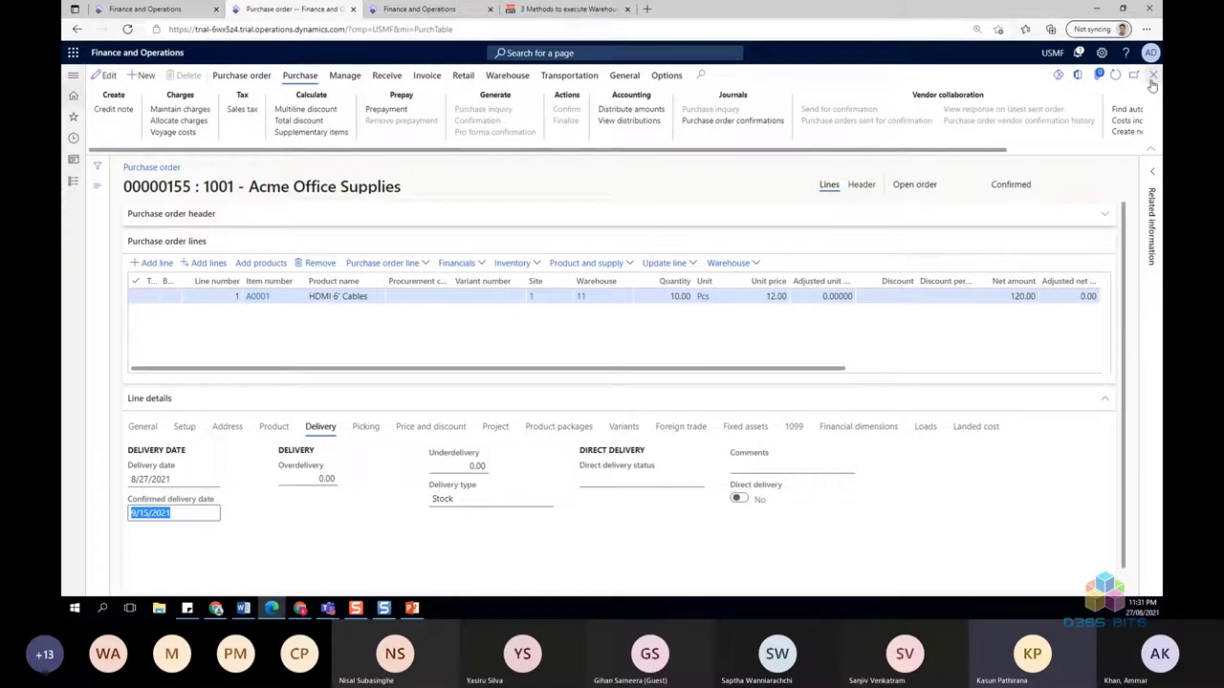
pyautogui.click(631, 358)
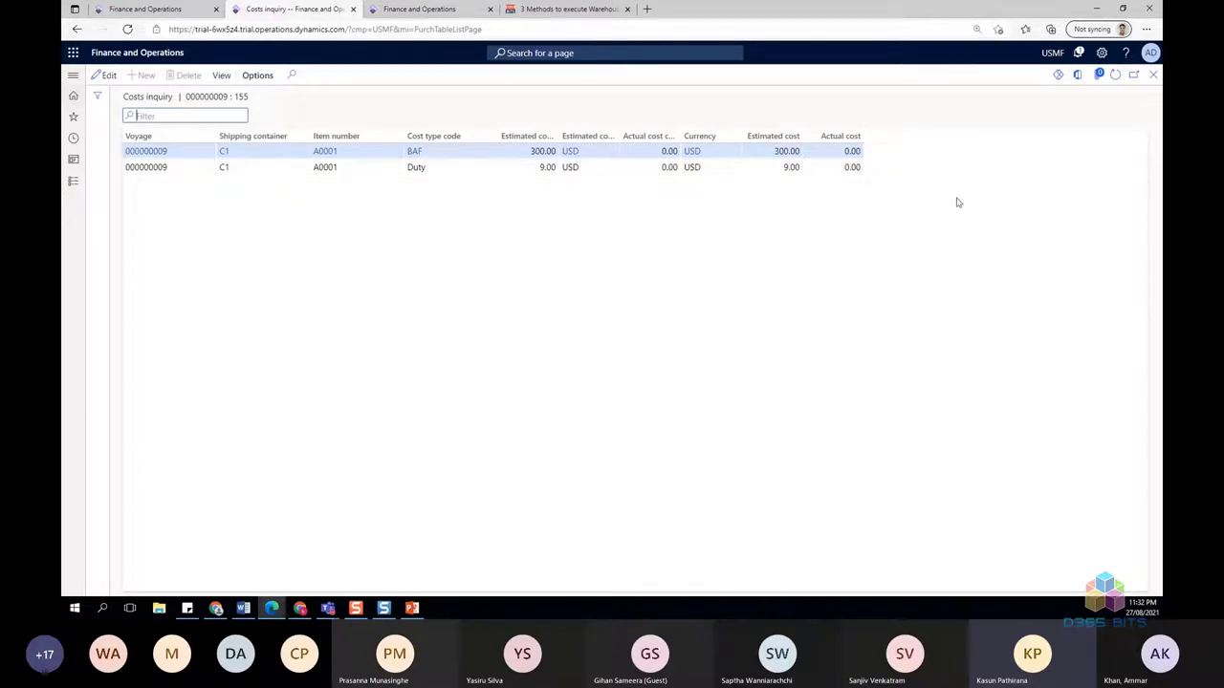
# - Add a voyage cost with cost type Freight and cost value 100, save it, and close
pyautogui.click(1151, 77)
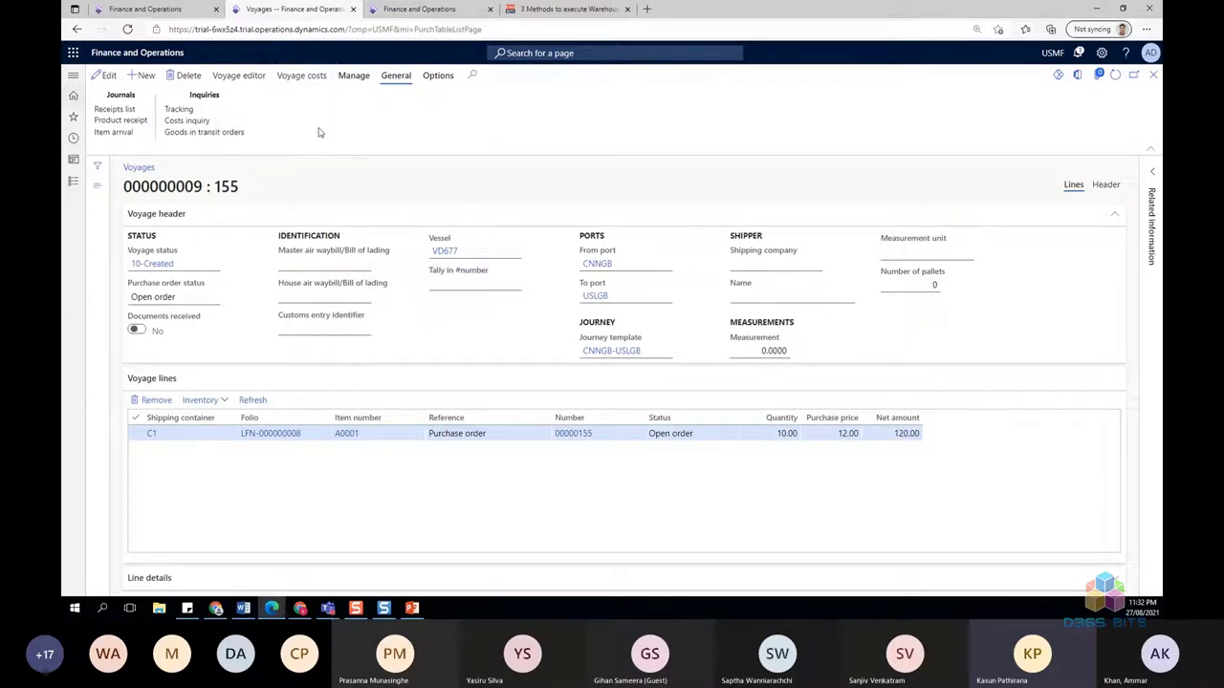
pyautogui.click(301, 75)
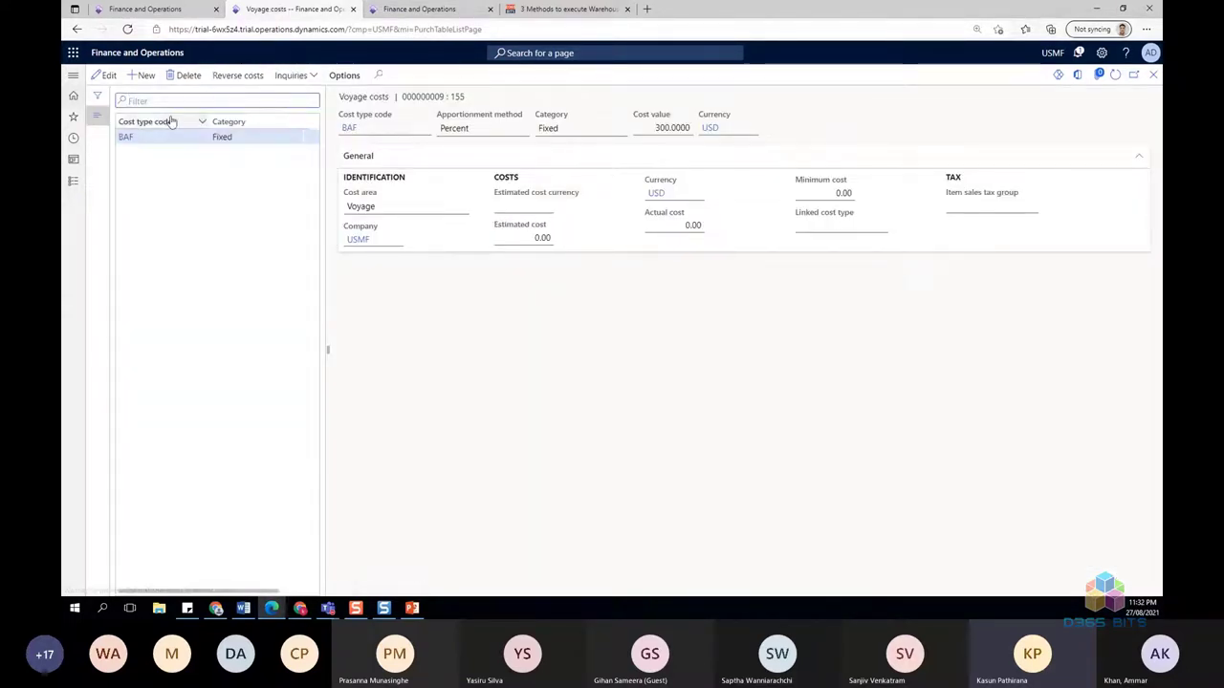
pyautogui.click(142, 75)
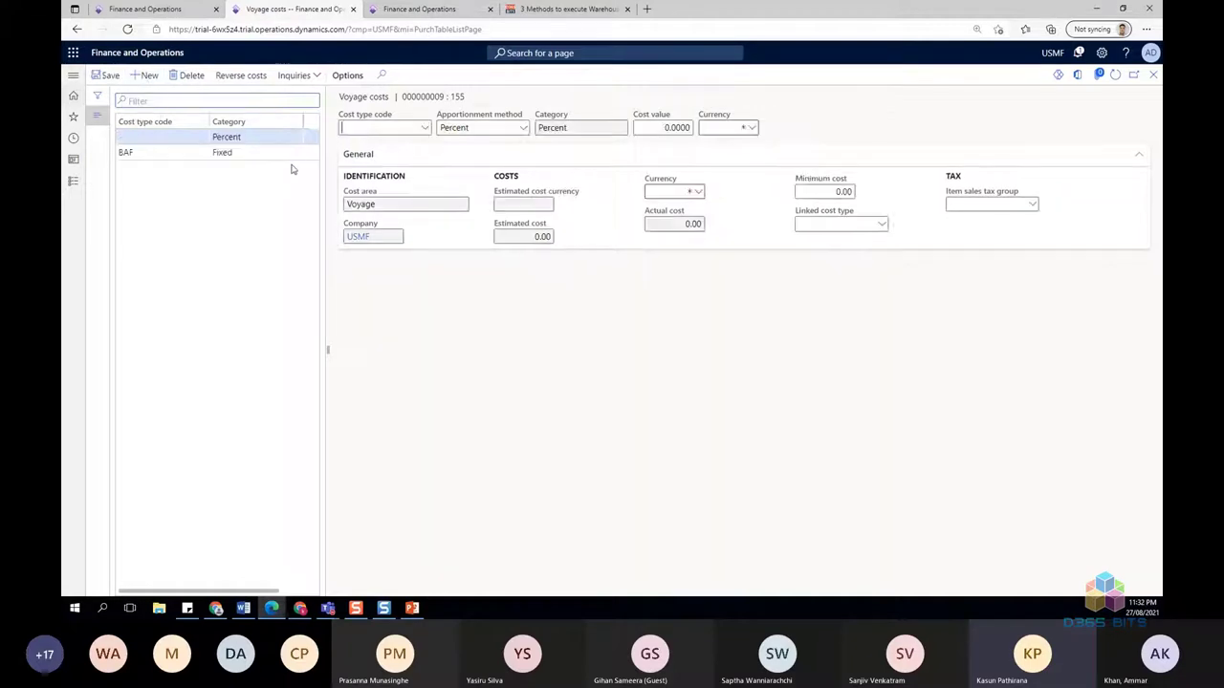
pyautogui.click(426, 129)
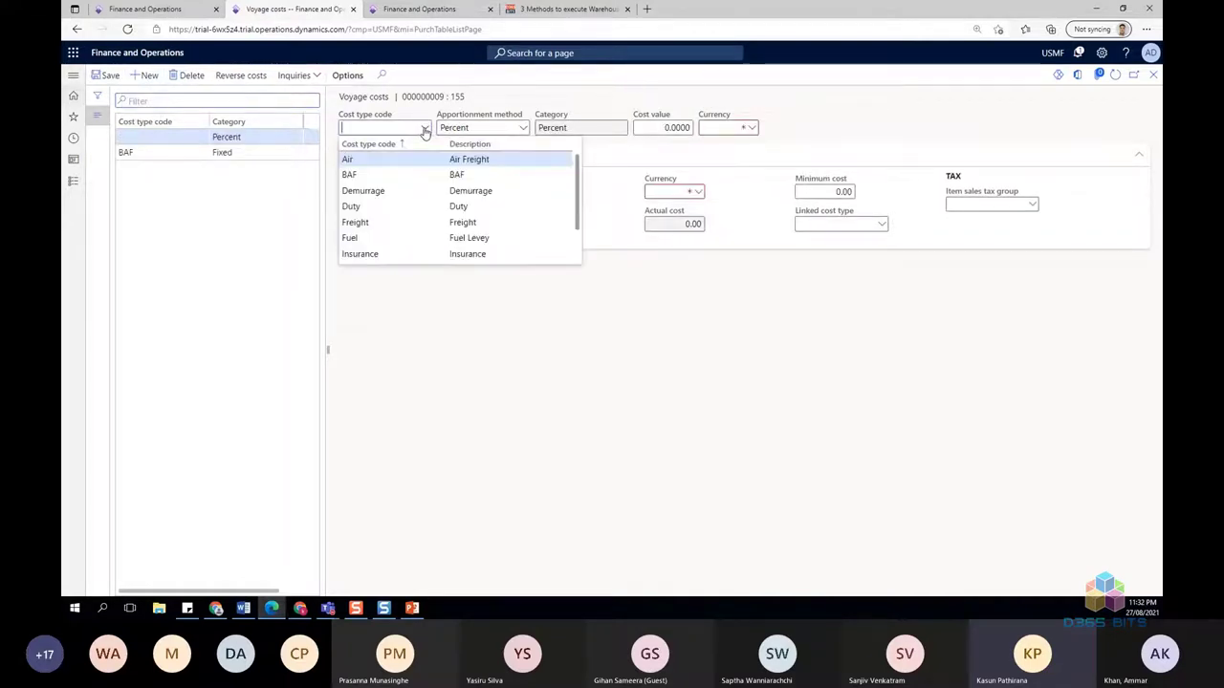
pyautogui.click(433, 224)
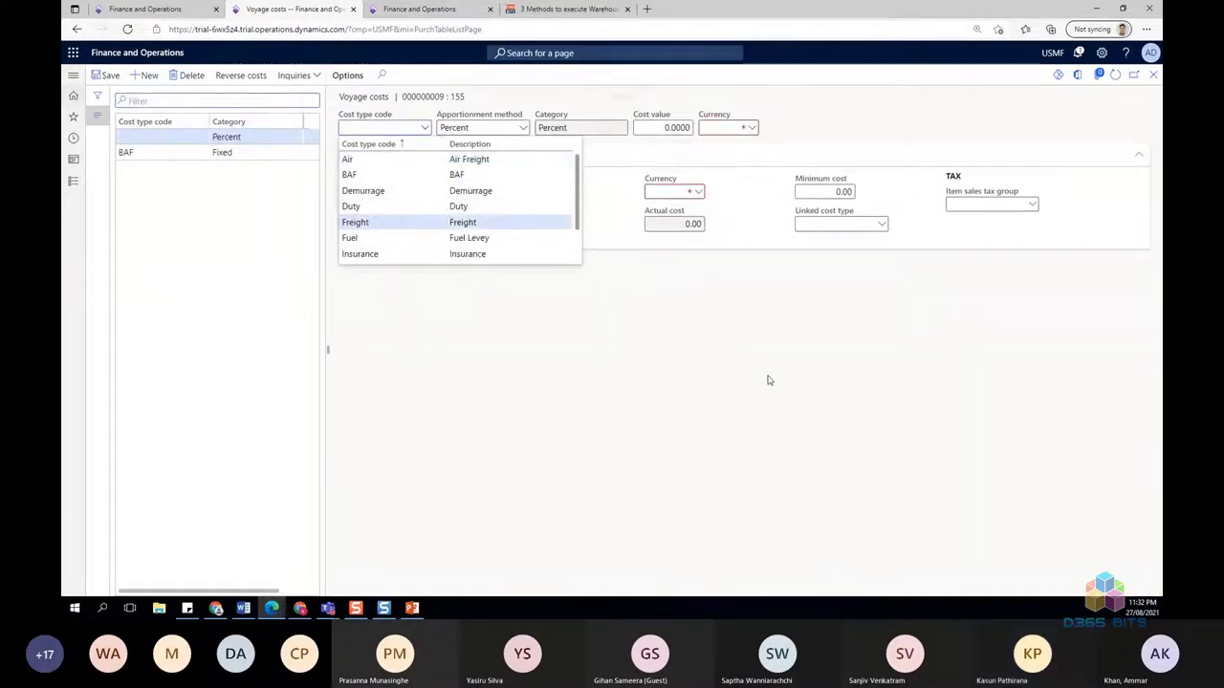
pyautogui.click(660, 127)
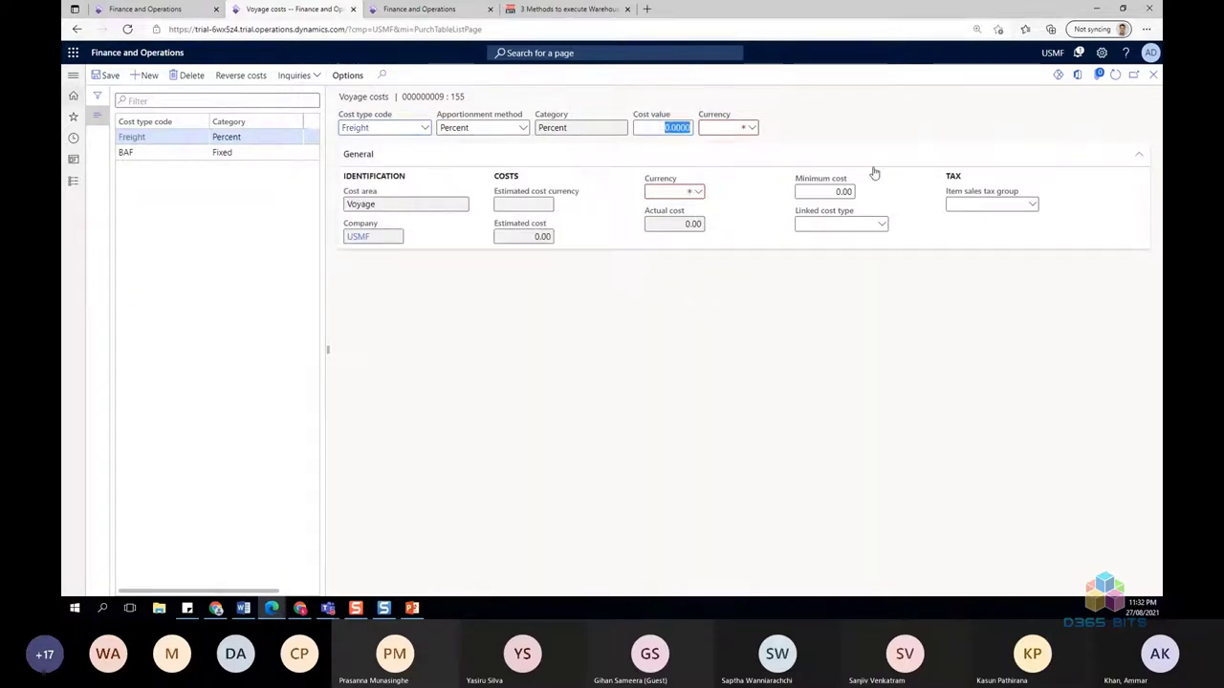
pyautogui.write('100')
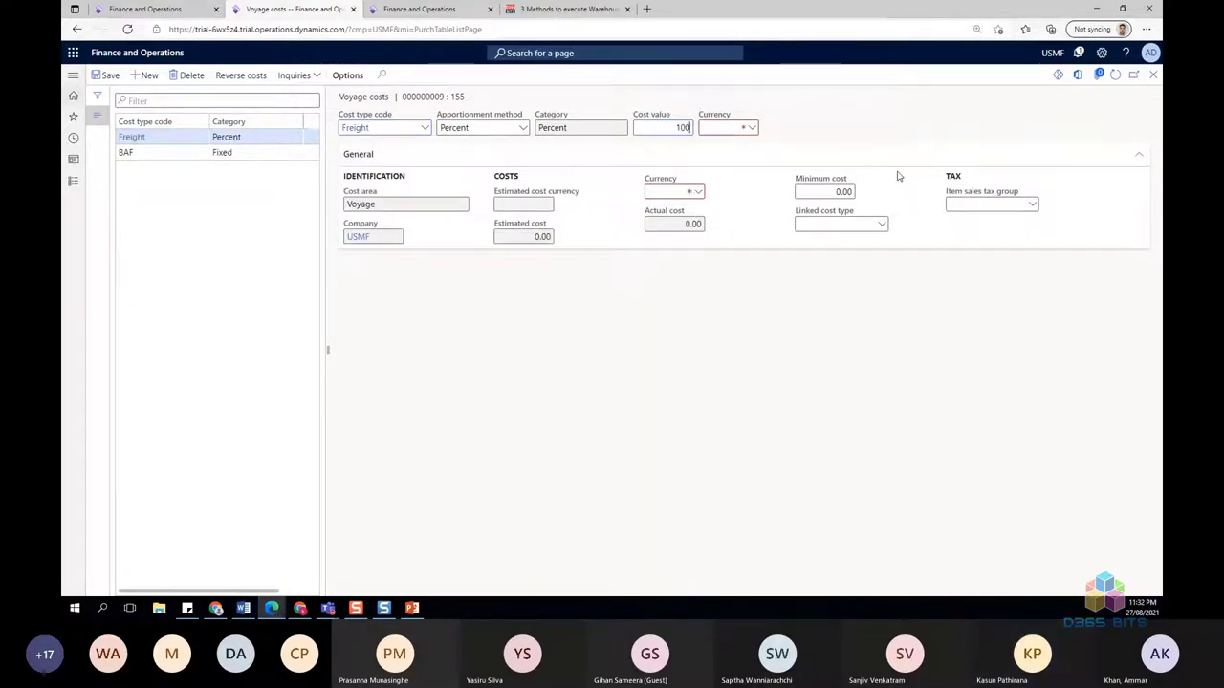
pyautogui.press('Tab')
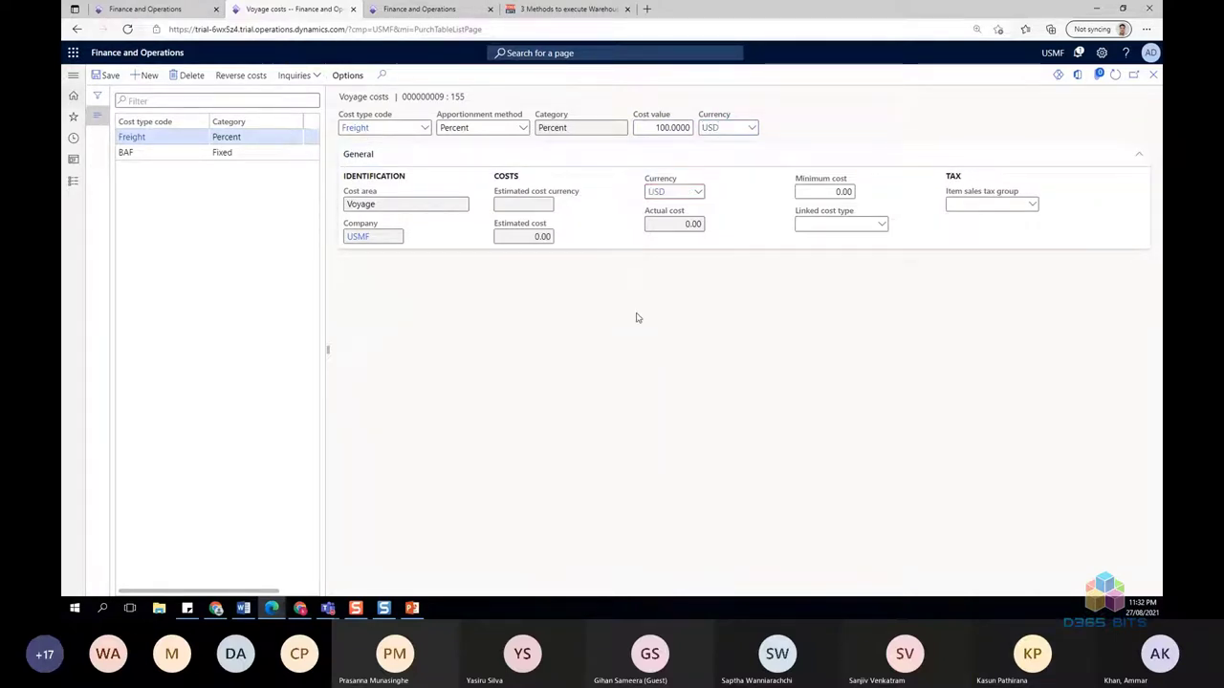
pyautogui.click(105, 75)
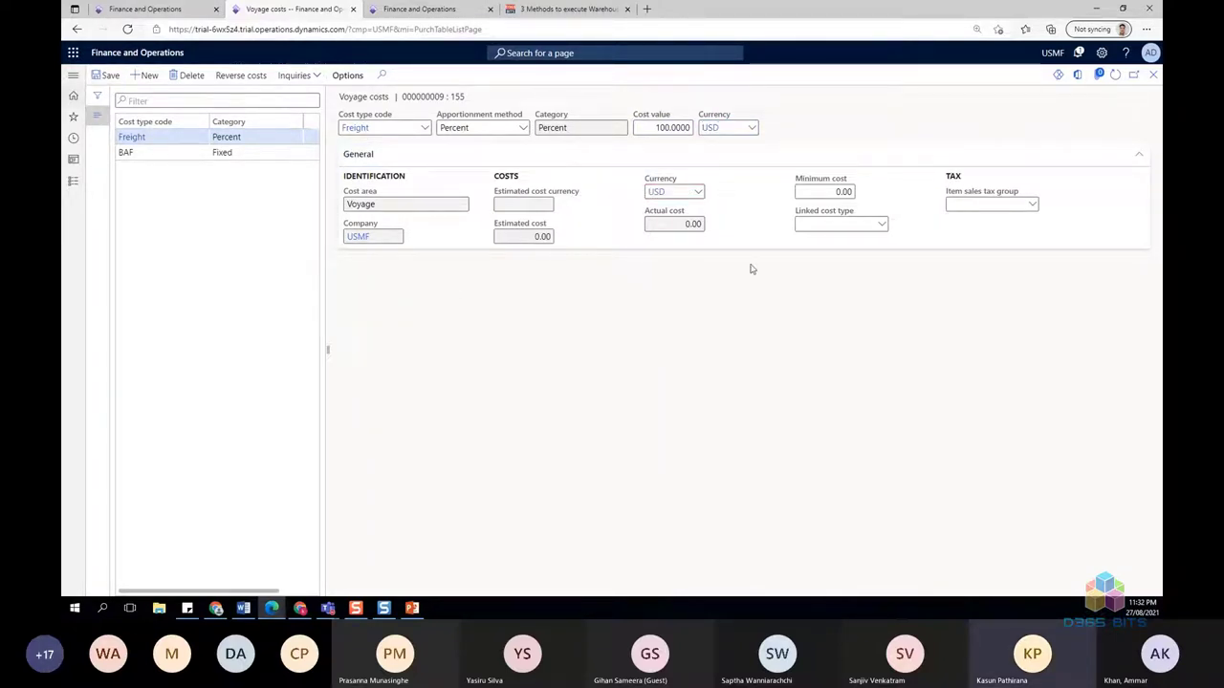
pyautogui.click(1154, 74)
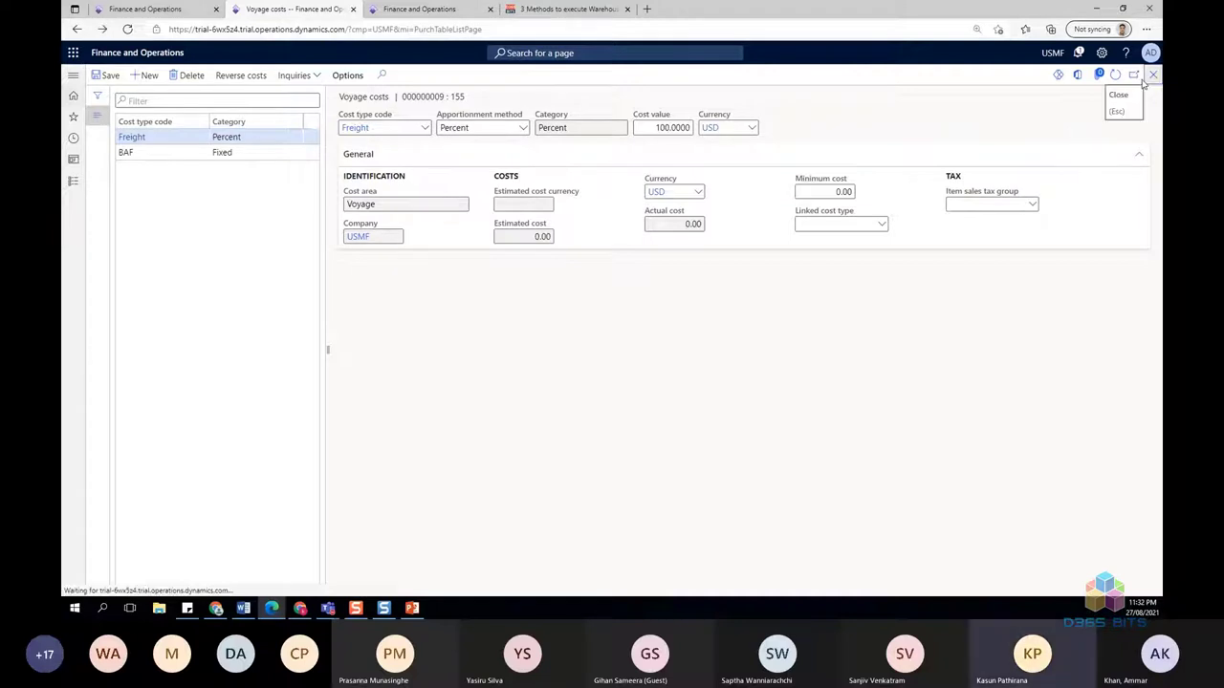
pyautogui.press('Escape')
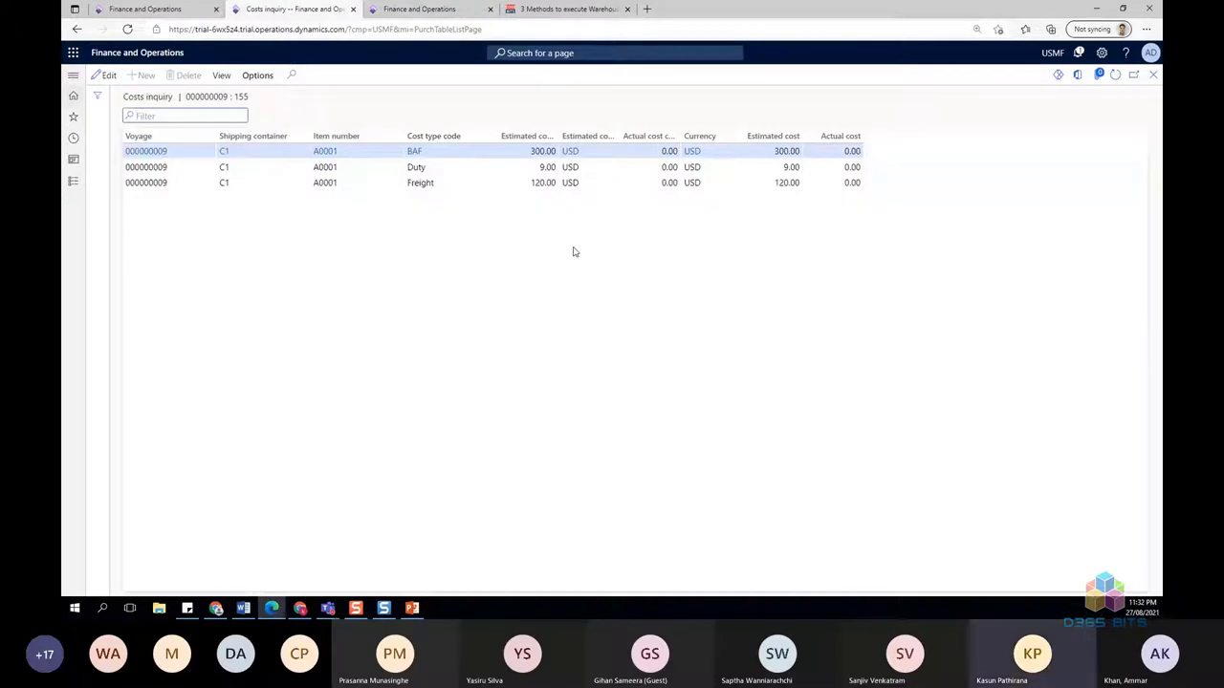
# - Check the Freight estimated cost of 120.00 in the costs inquiry, then close it
pyautogui.click(772, 182)
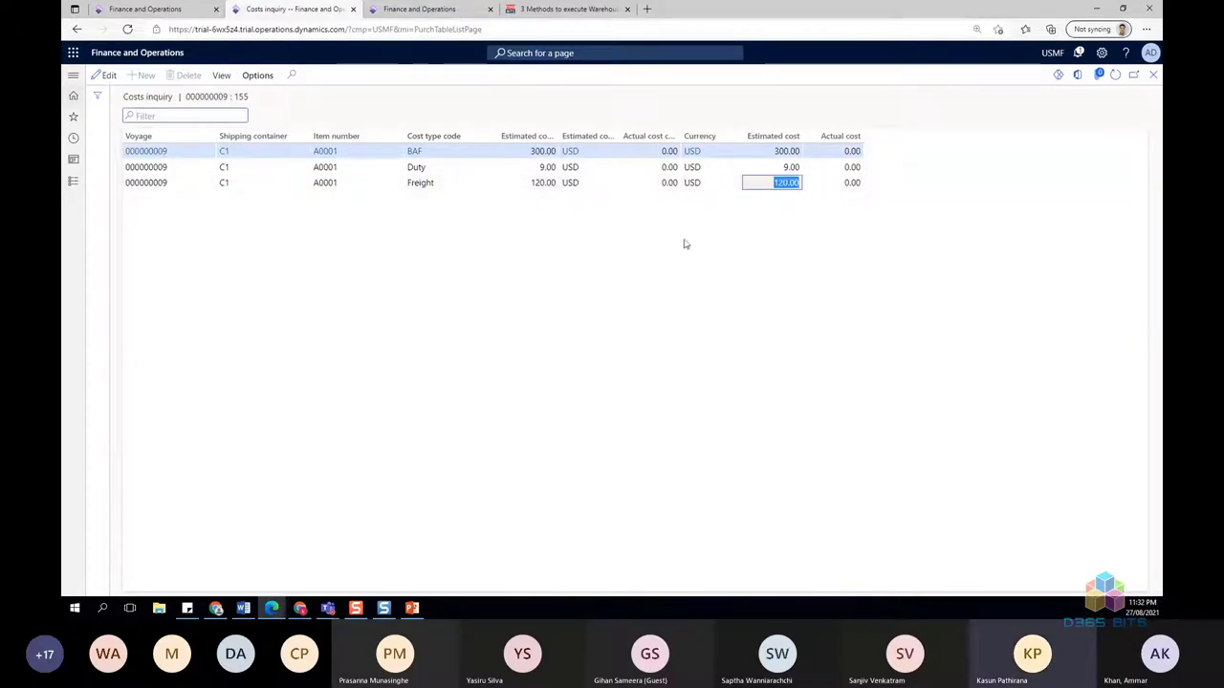
pyautogui.click(529, 190)
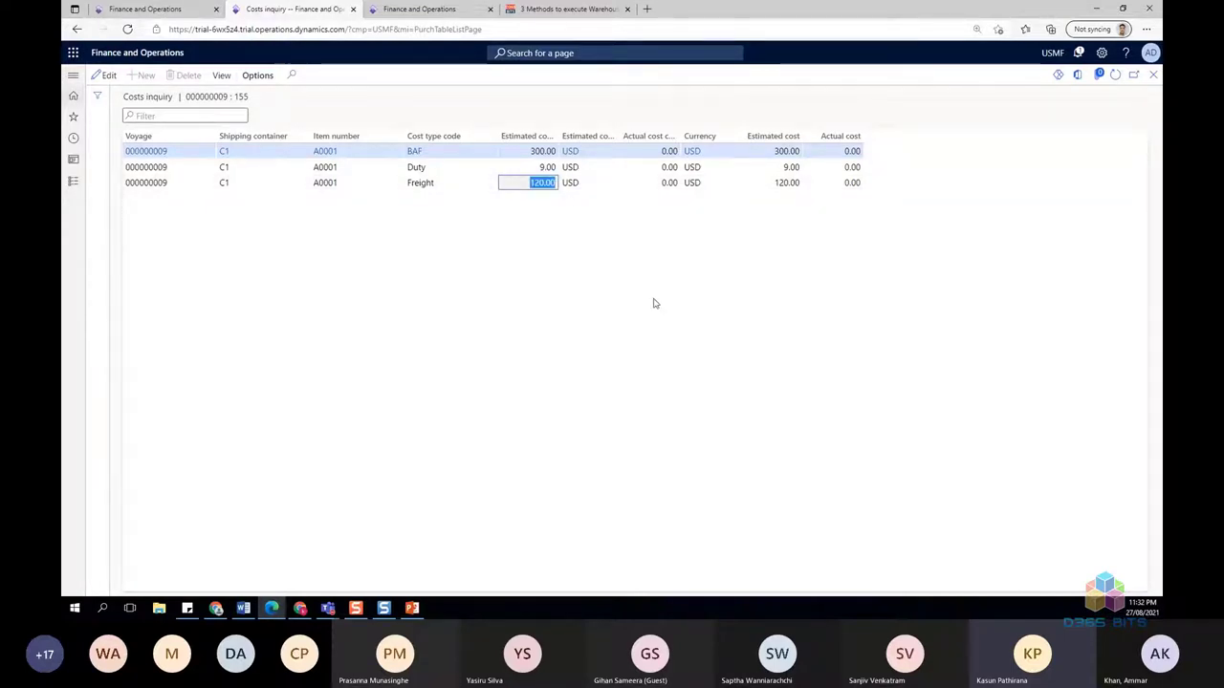
pyautogui.click(926, 279)
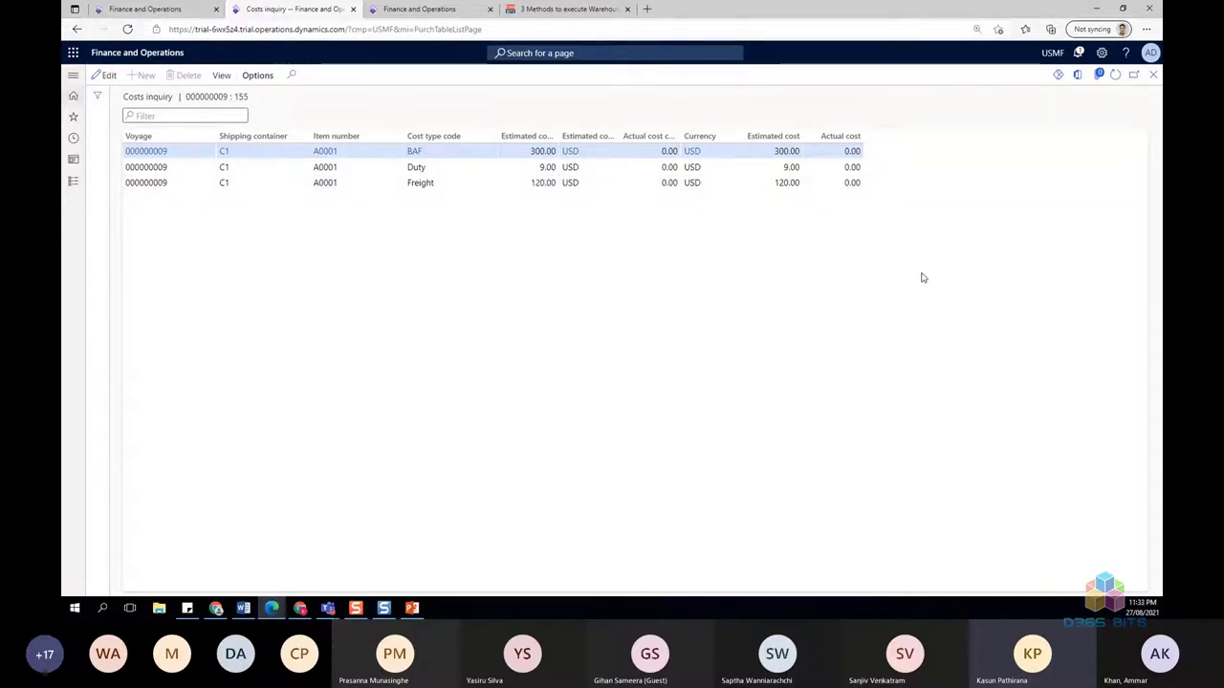
pyautogui.click(1153, 75)
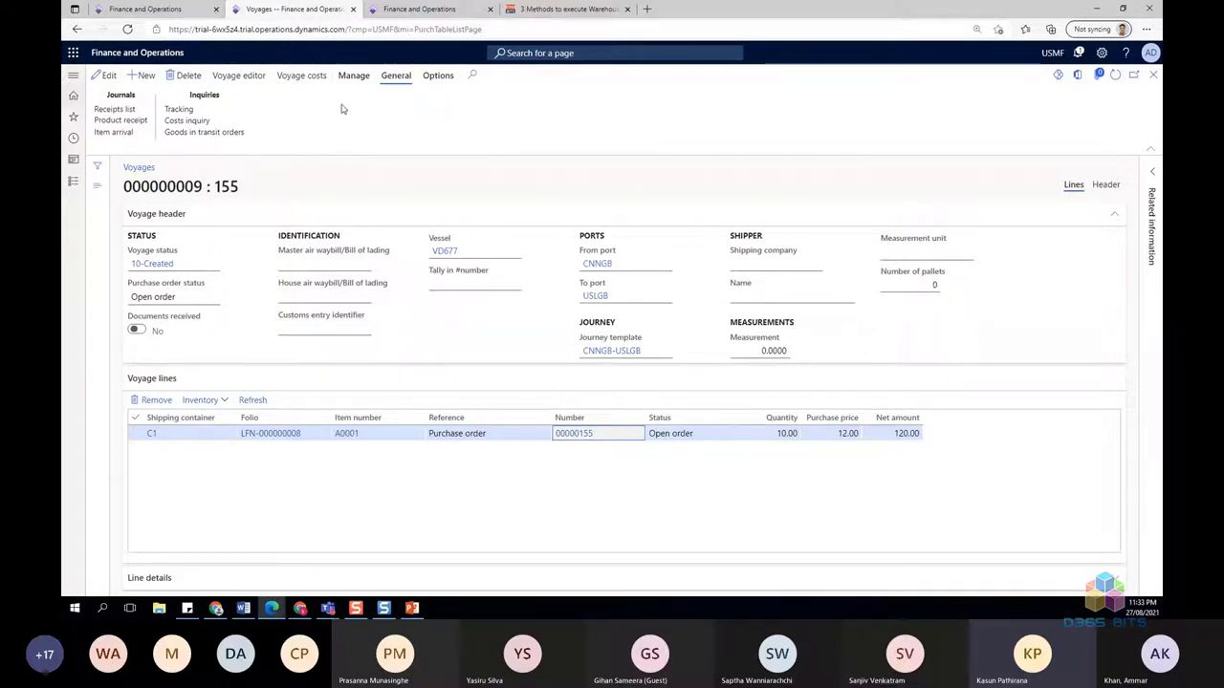
# - Start a vendor invoice from the voyage's Manage > Post invoice action
pyautogui.click(354, 75)
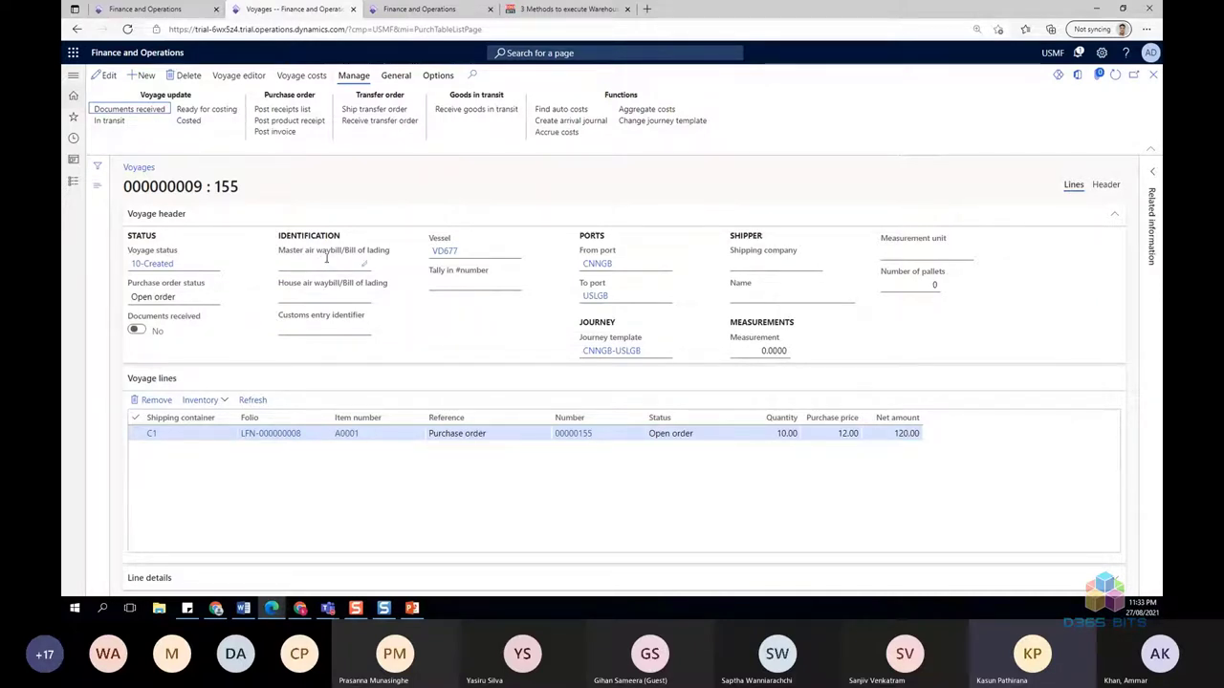
pyautogui.click(277, 133)
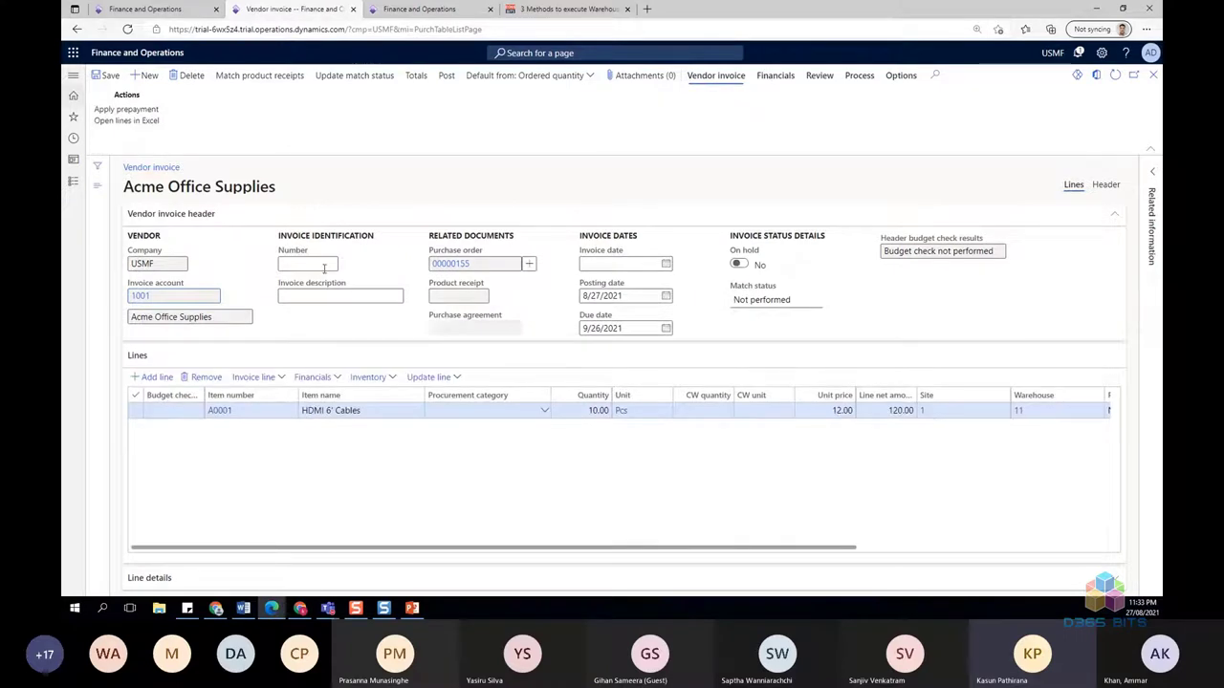
# - Enter invoice number INV7778 and invoice date 8/27/2021
pyautogui.write('INV7778')
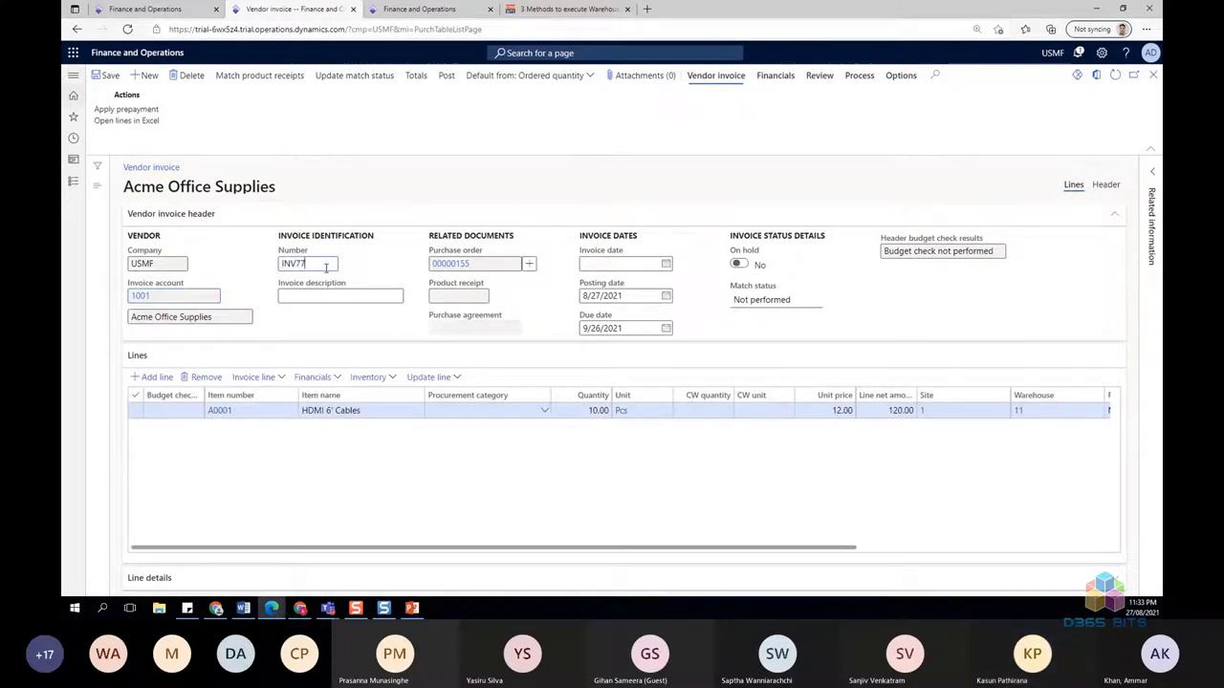
pyautogui.click(666, 269)
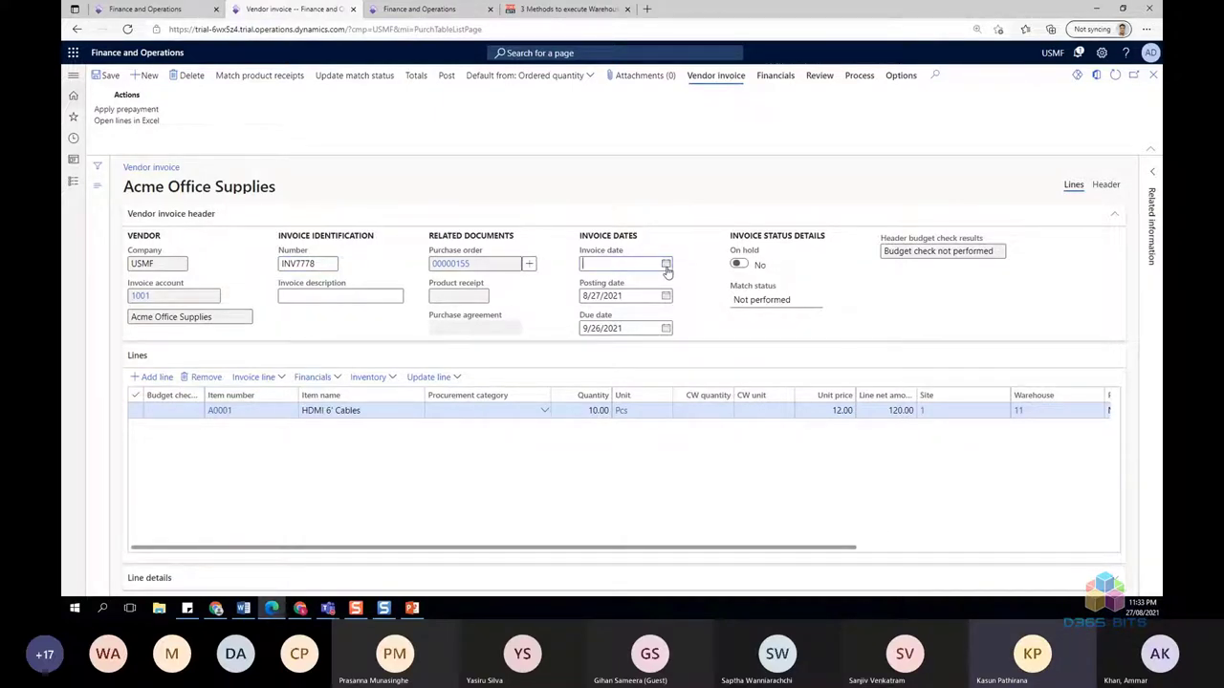
pyautogui.click(732, 298)
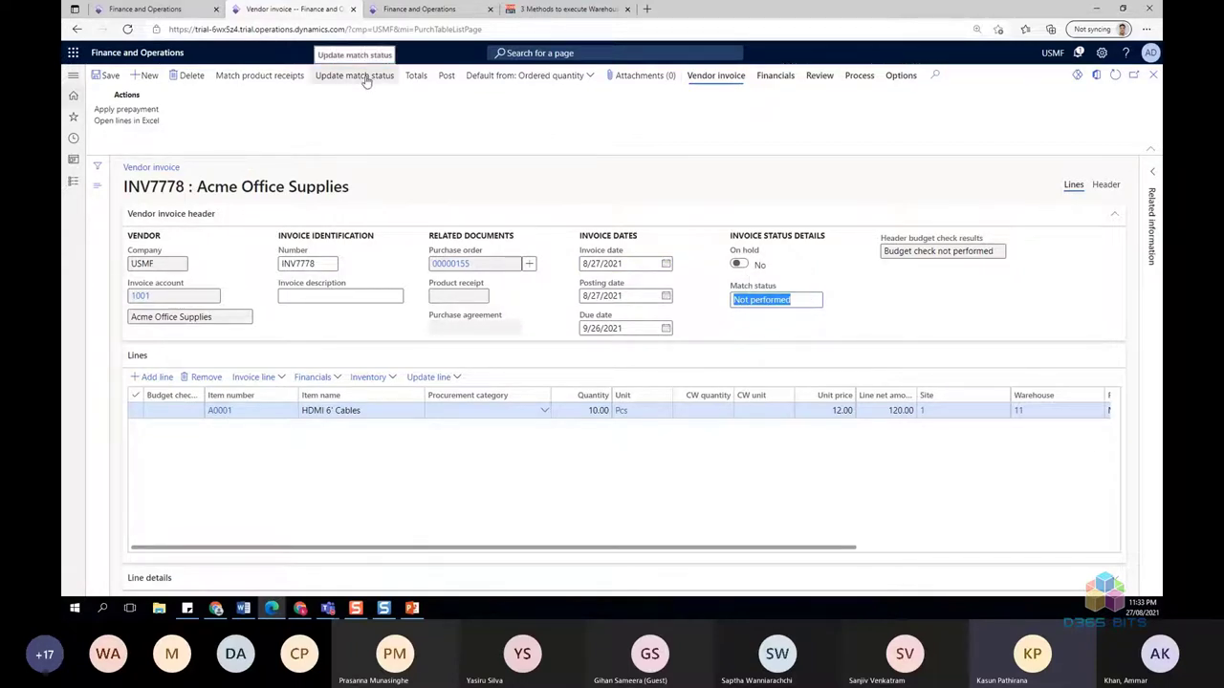
# - Leave the default quantity options unchanged, update the match status, and post the invoice
pyautogui.click(581, 76)
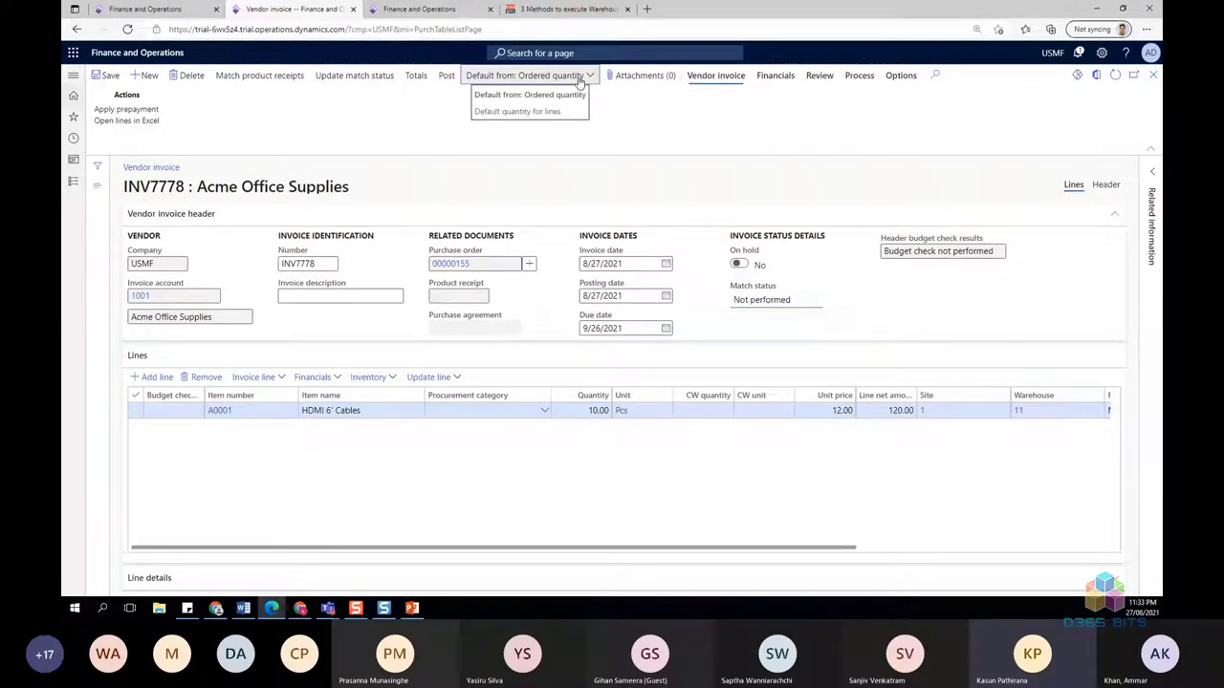
pyautogui.click(580, 82)
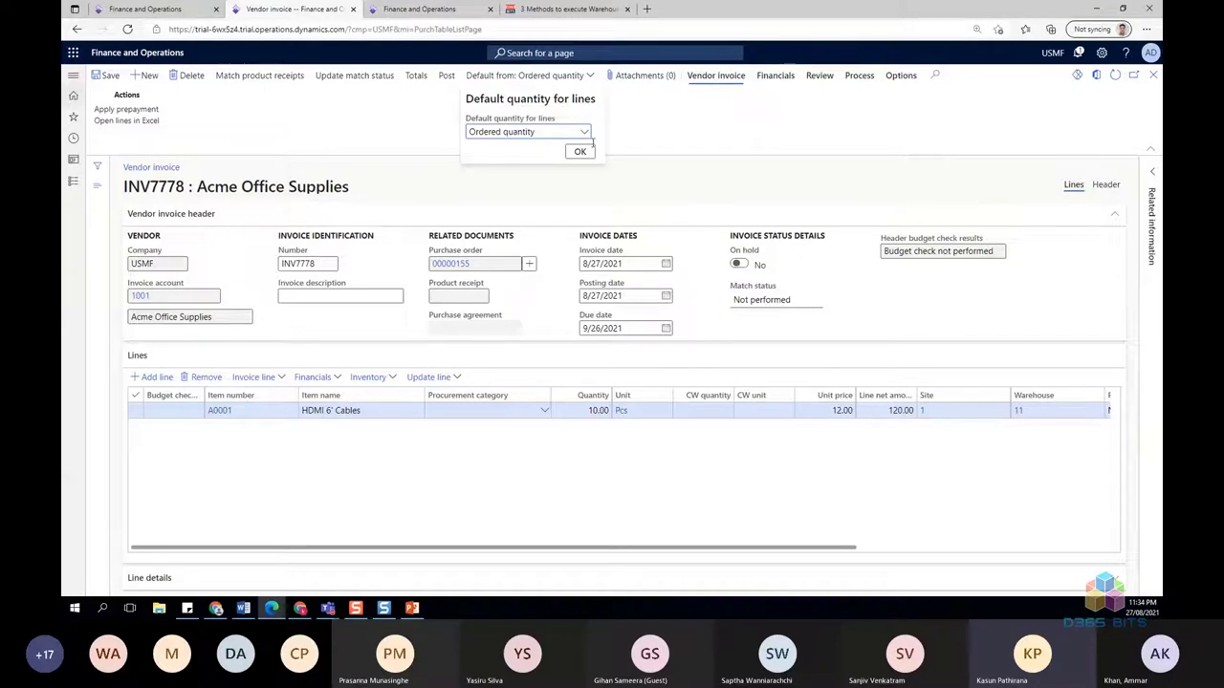
pyautogui.click(399, 94)
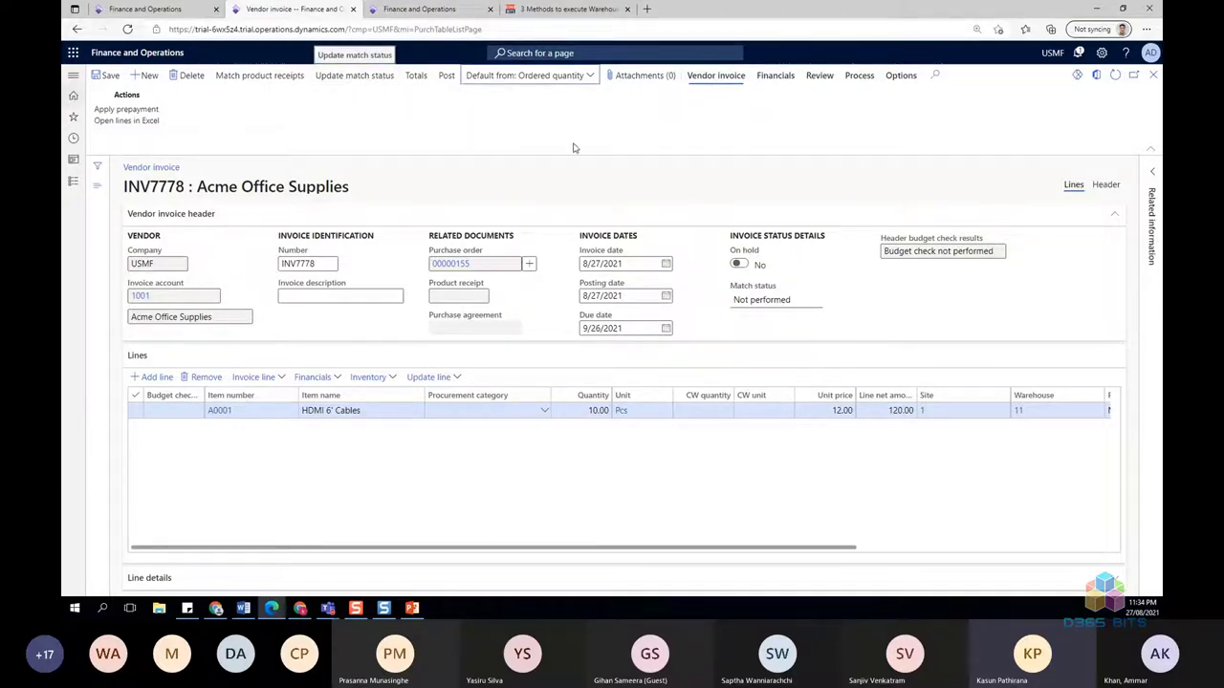
pyautogui.moveTo(806, 293); pyautogui.dragTo(728, 299)
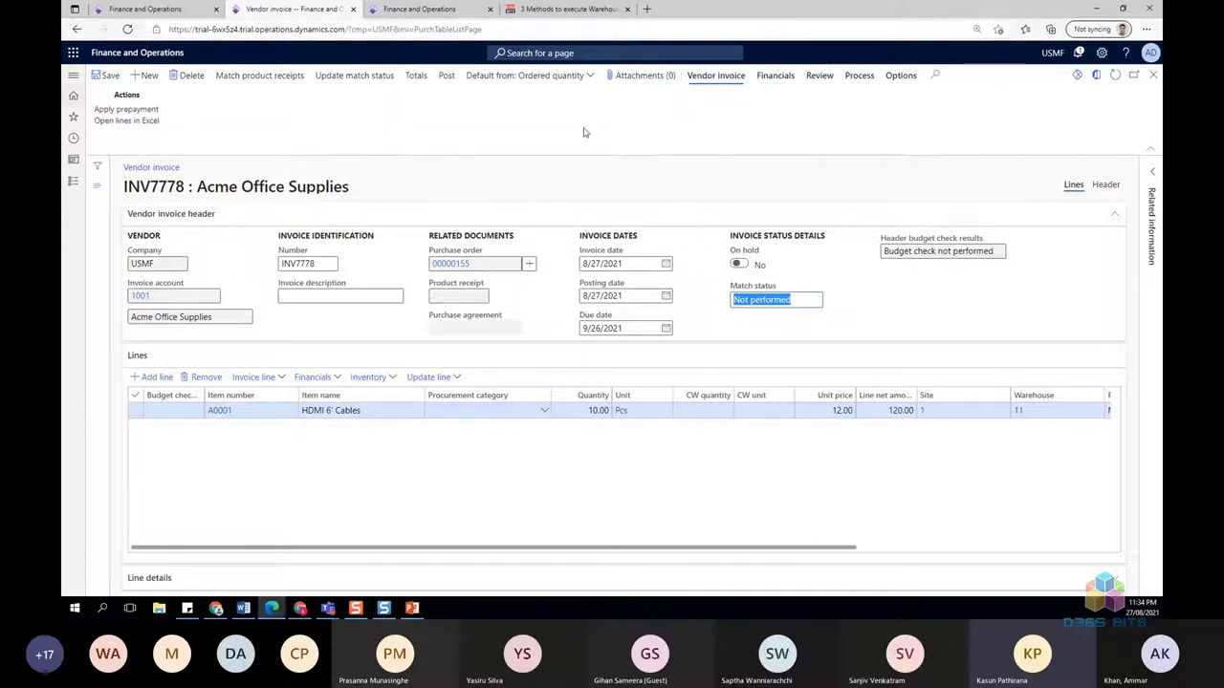
pyautogui.click(369, 80)
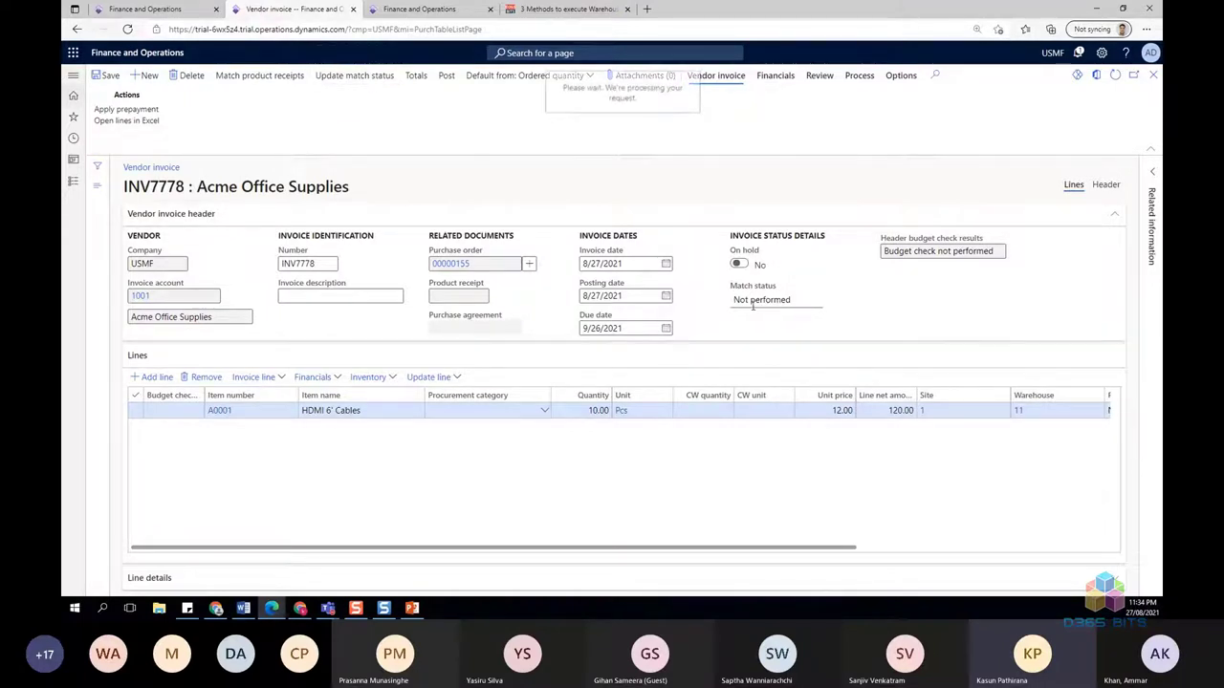
pyautogui.click(445, 79)
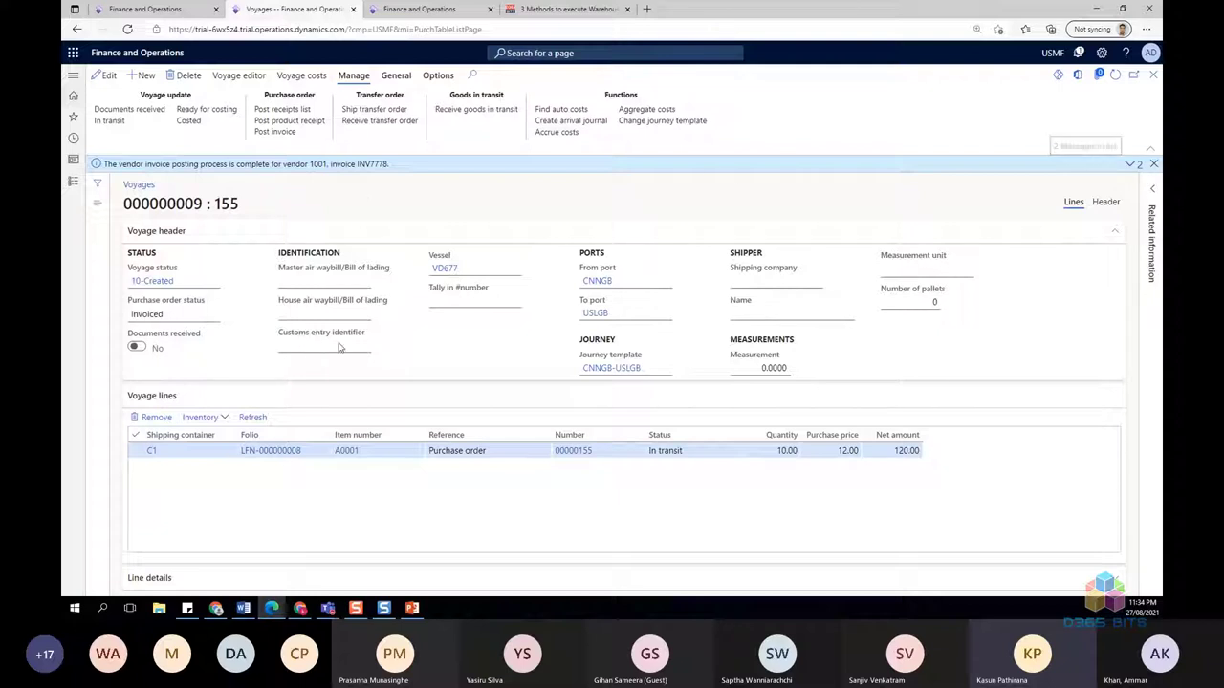
pyautogui.click(207, 417)
pyautogui.click(228, 437)
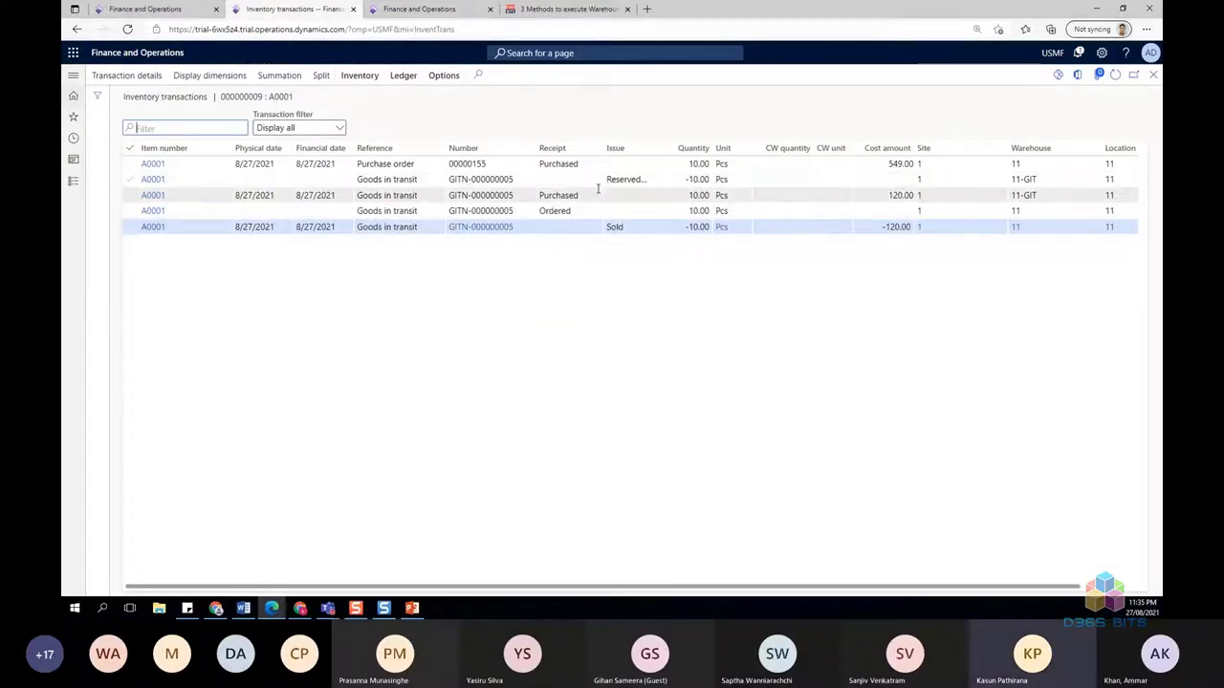
pyautogui.click(623, 180)
pyautogui.click(1023, 180)
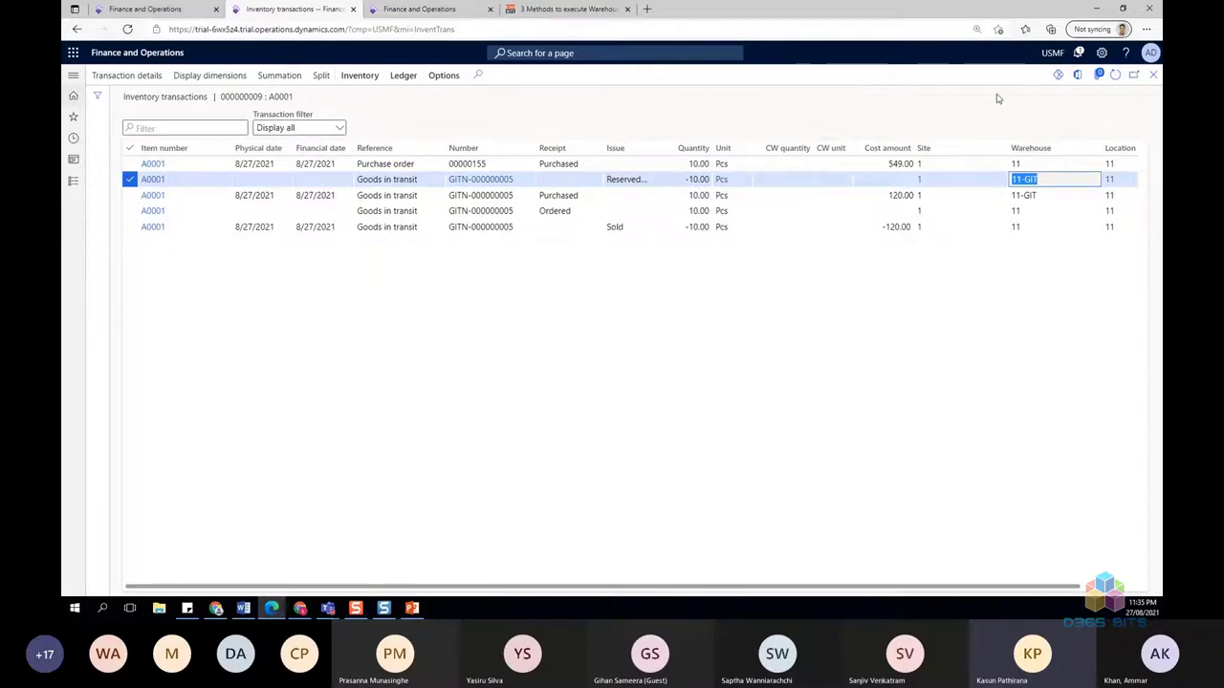
pyautogui.click(999, 293)
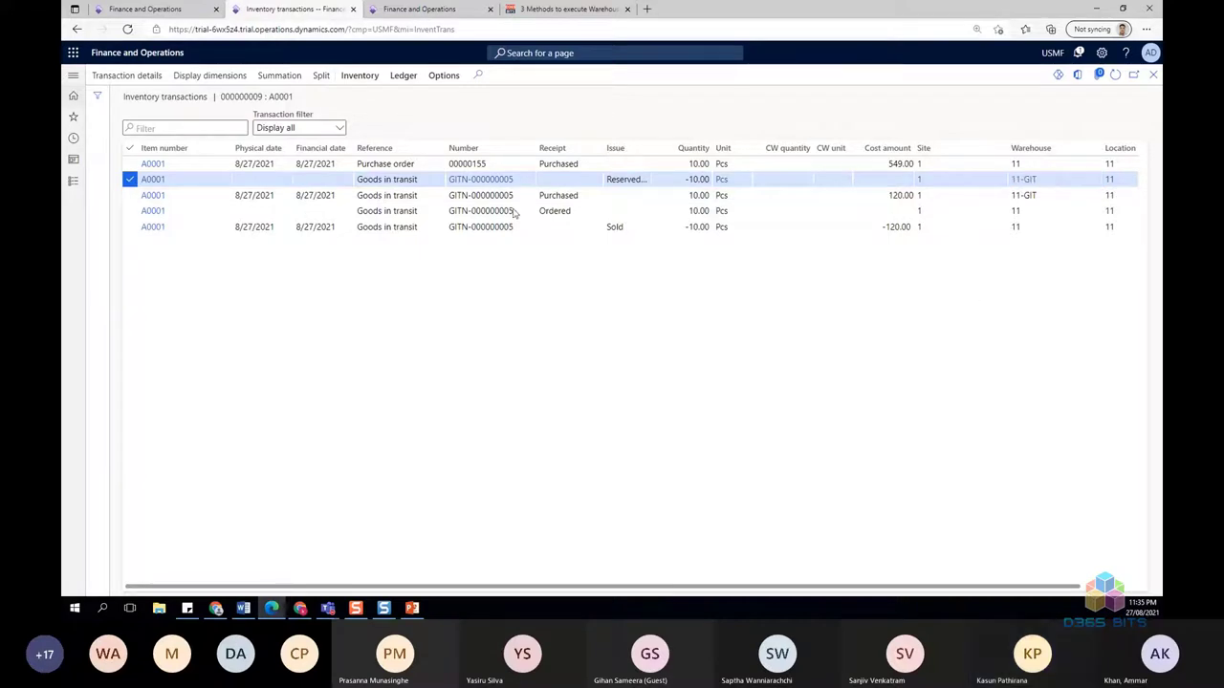
pyautogui.click(1153, 83)
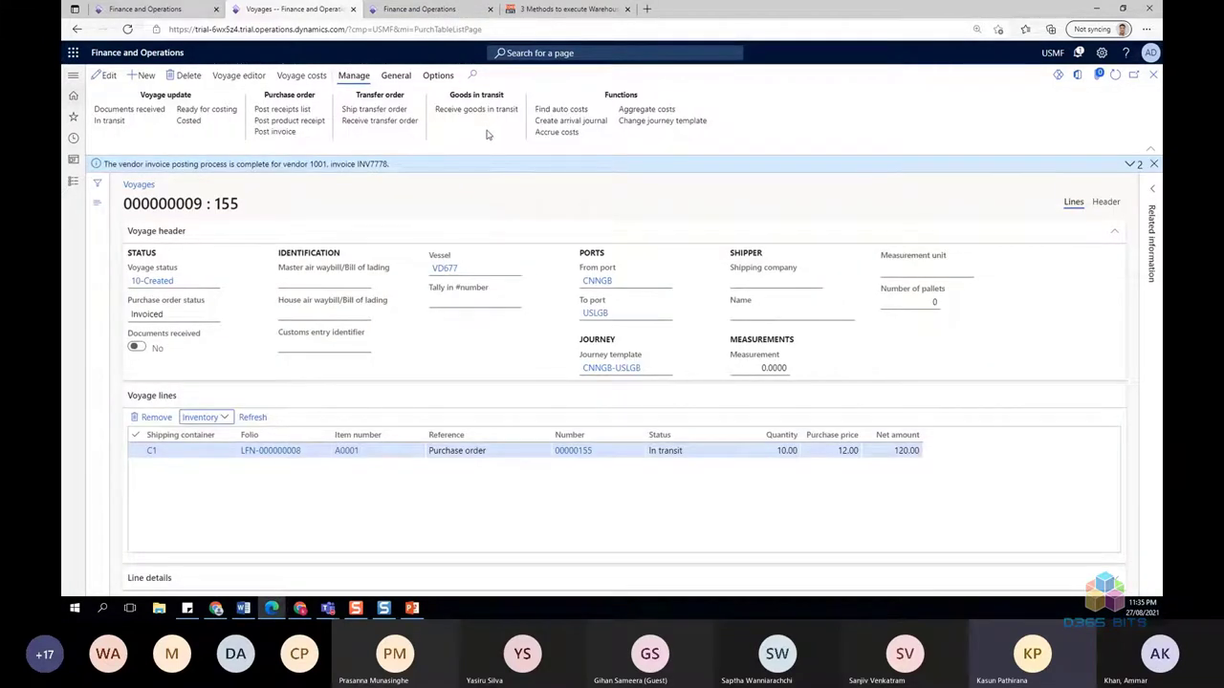
# - Create an arrival journal from goods in transit with quantities initialized
pyautogui.click(577, 122)
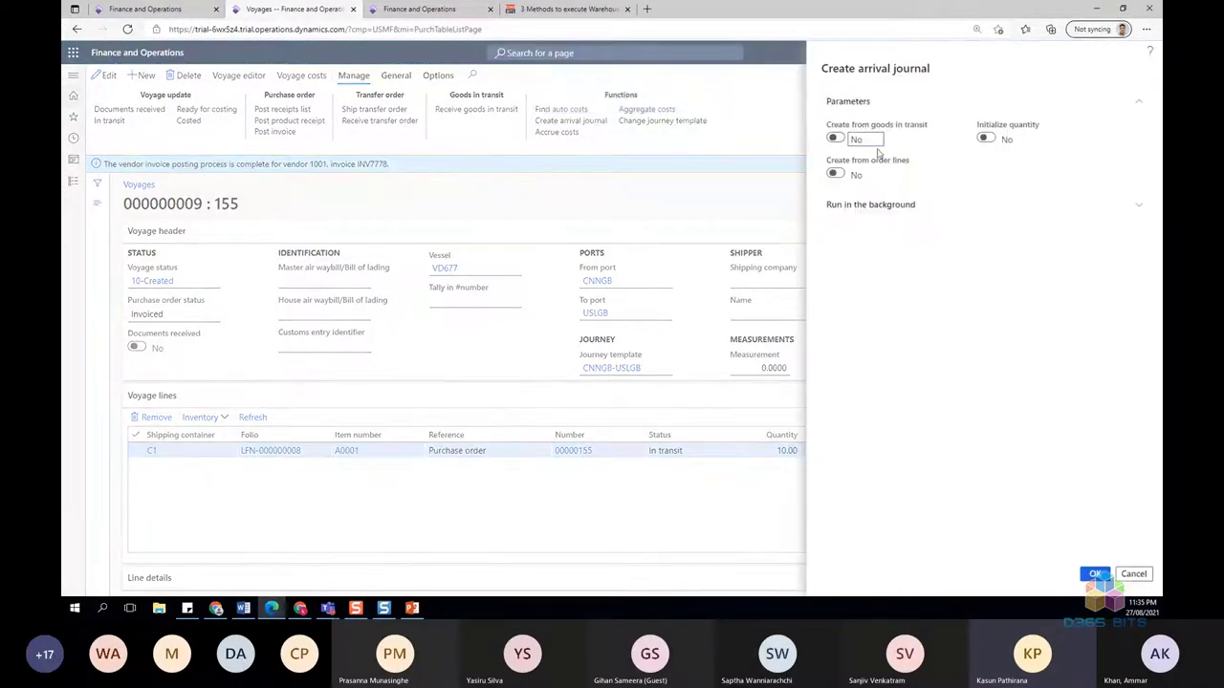
pyautogui.click(834, 140)
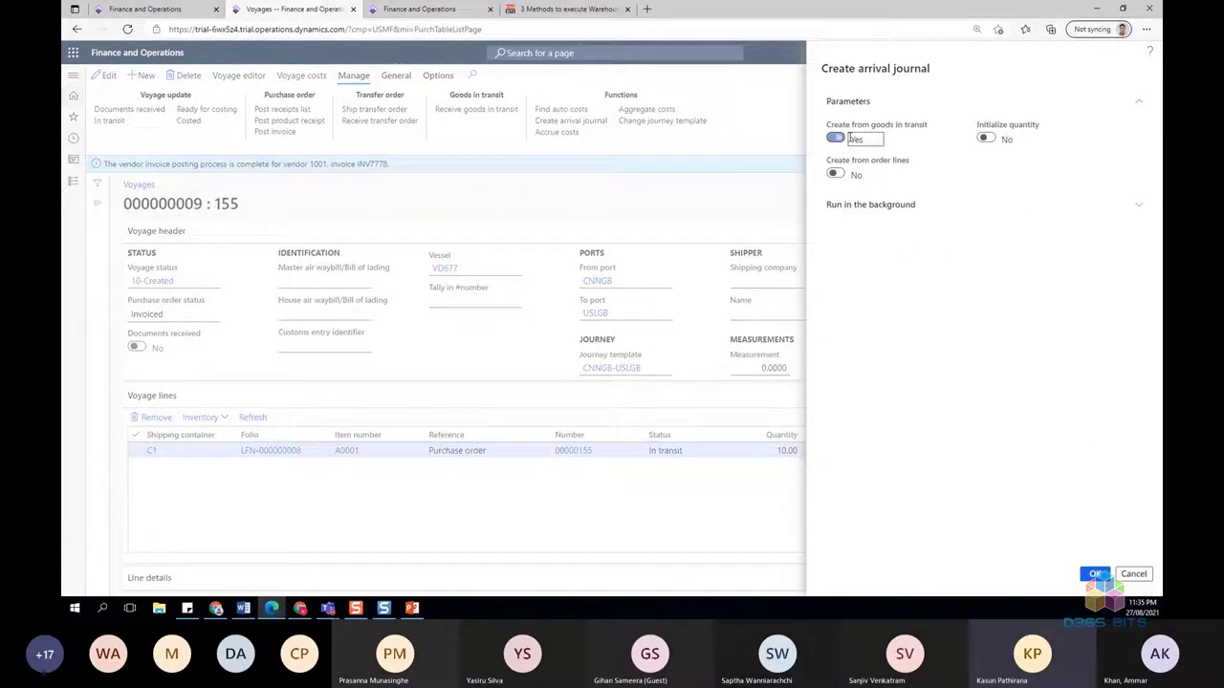
pyautogui.click(986, 140)
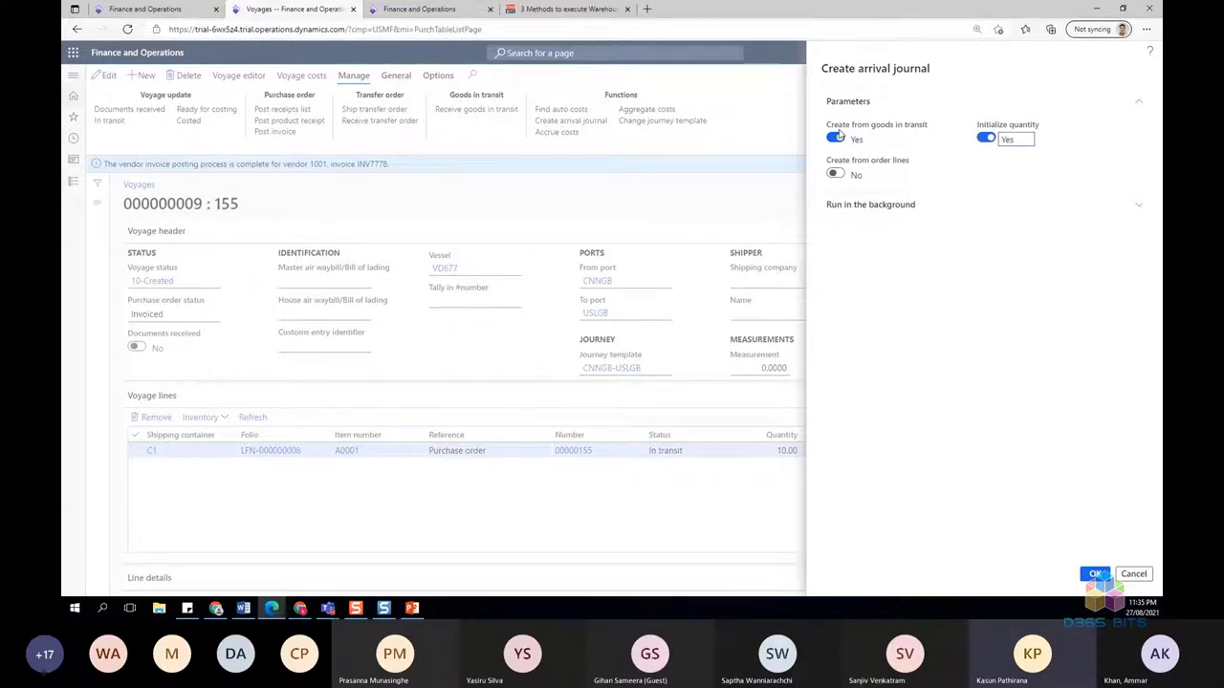
pyautogui.click(1095, 573)
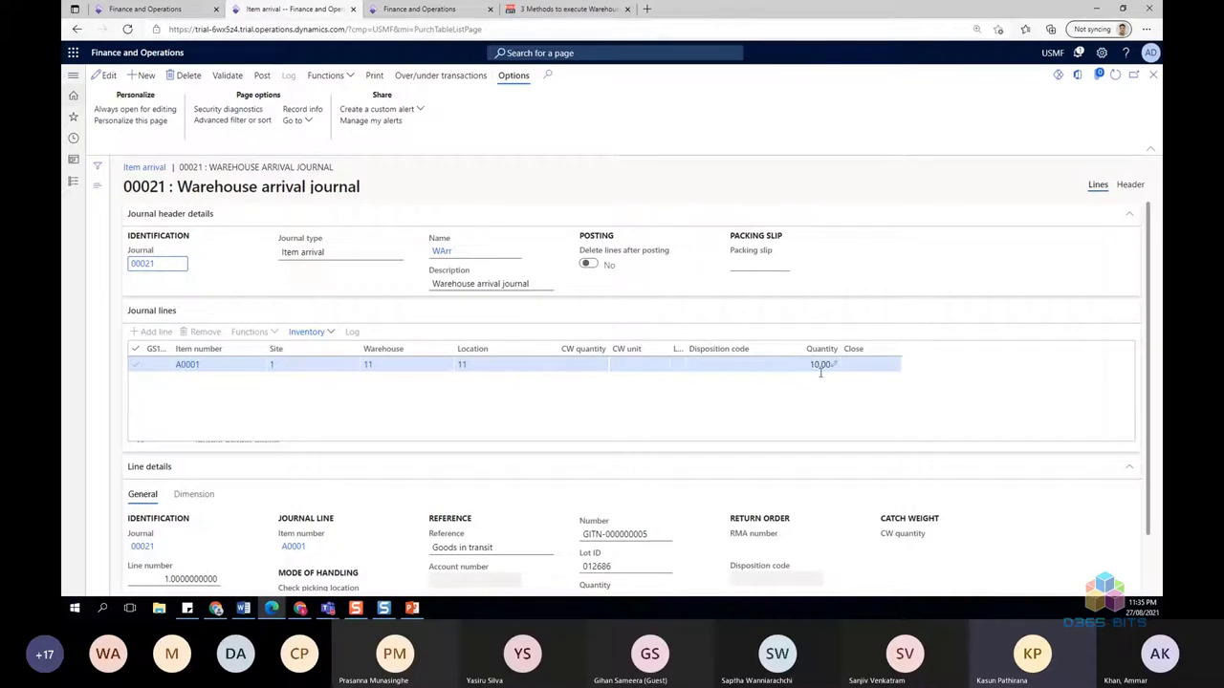
# - Post arrival journal 00021 and return to voyage 000000009
pyautogui.click(262, 78)
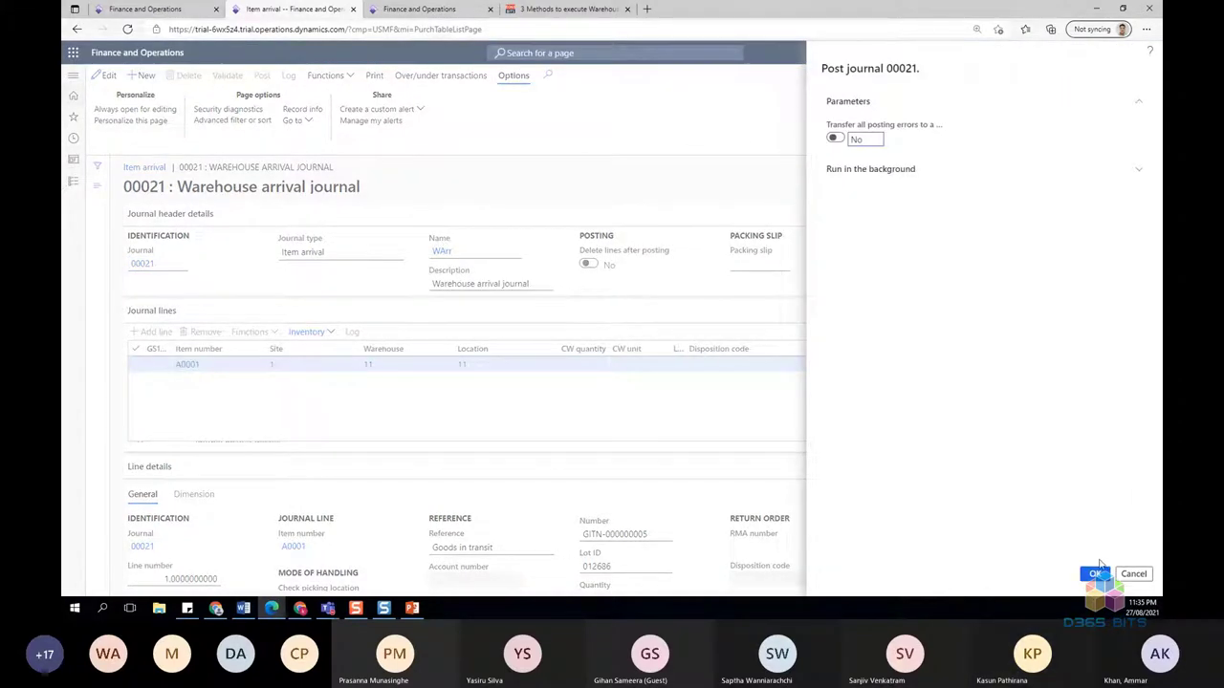
pyautogui.click(1096, 575)
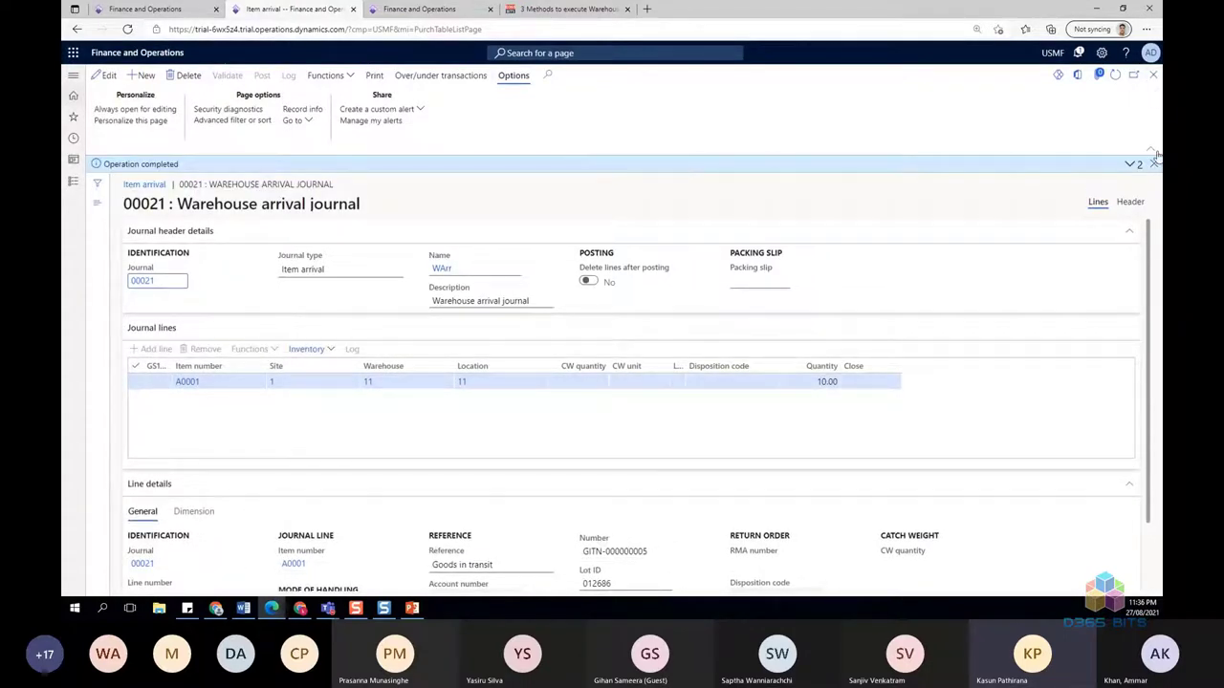
pyautogui.click(1153, 75)
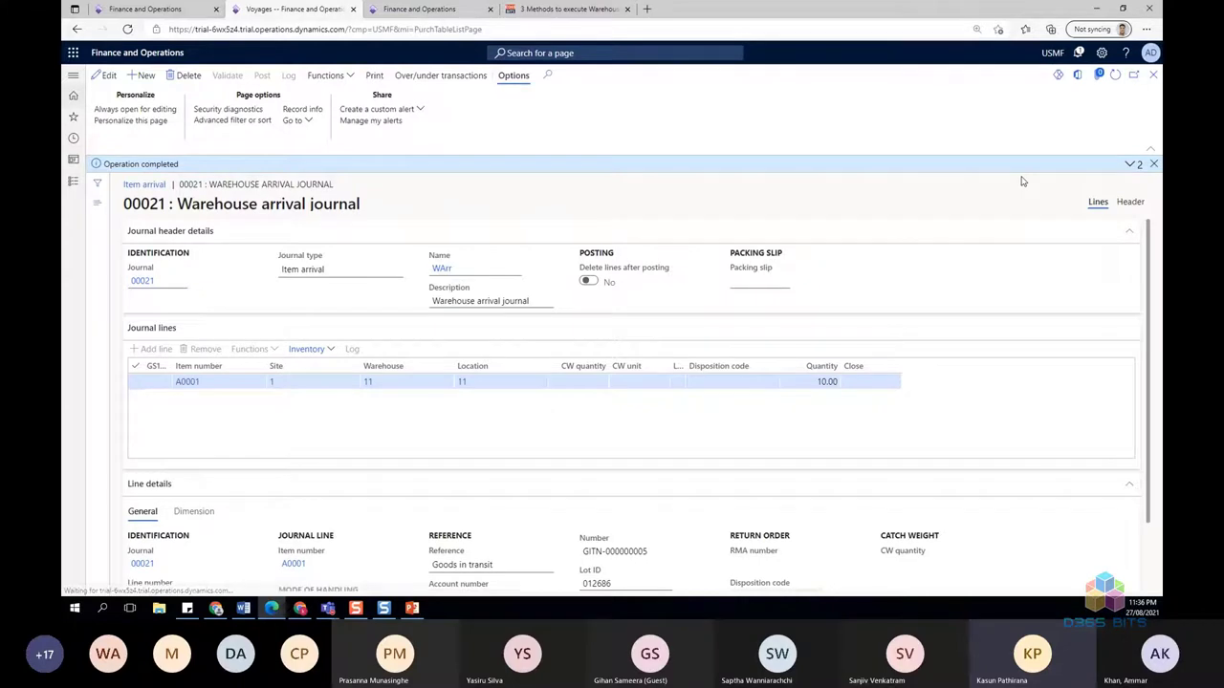
pyautogui.press('Escape')
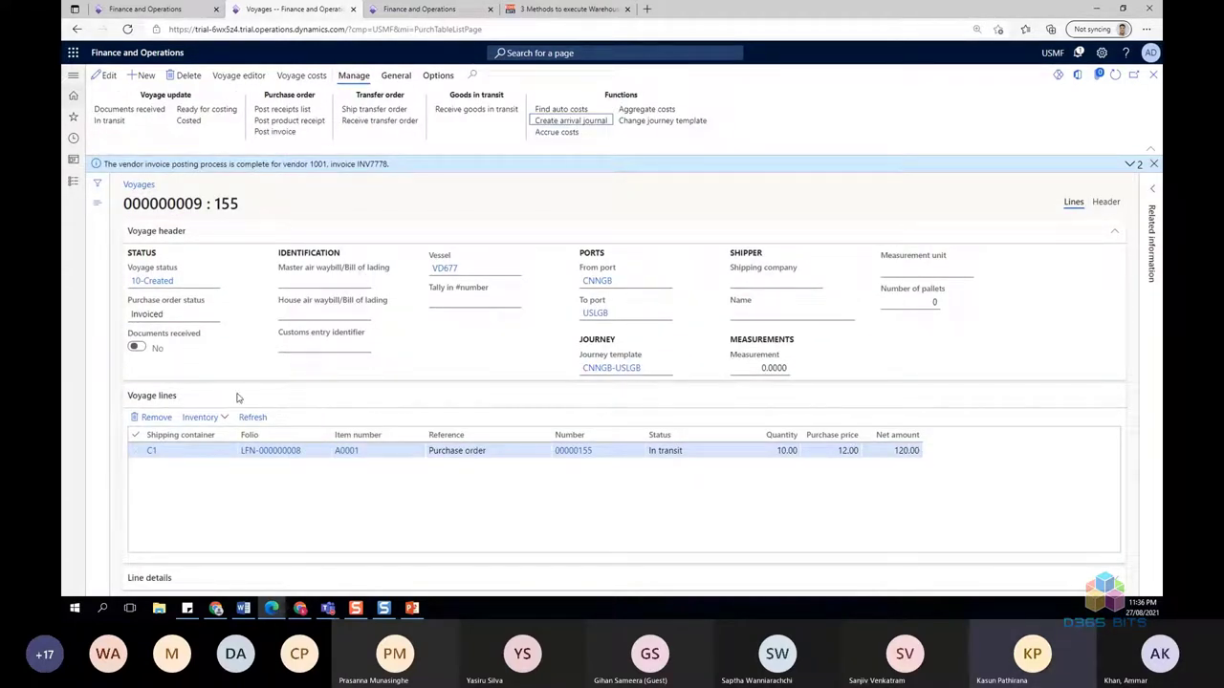
pyautogui.click(216, 418)
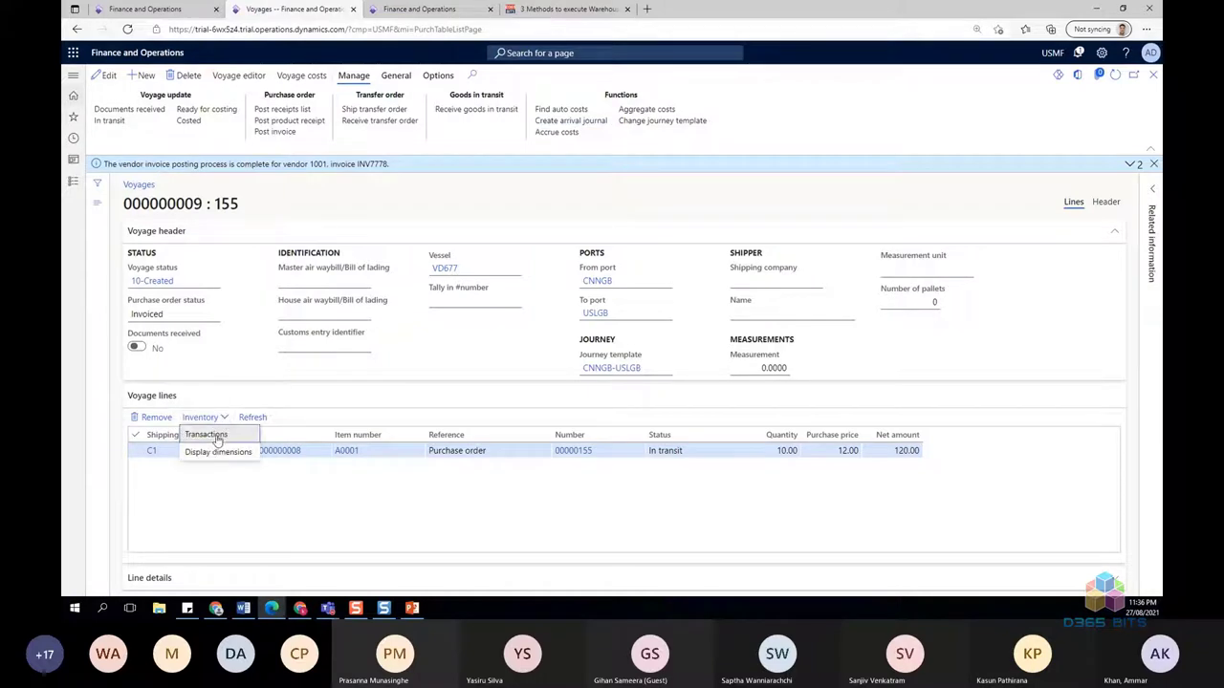
pyautogui.click(207, 435)
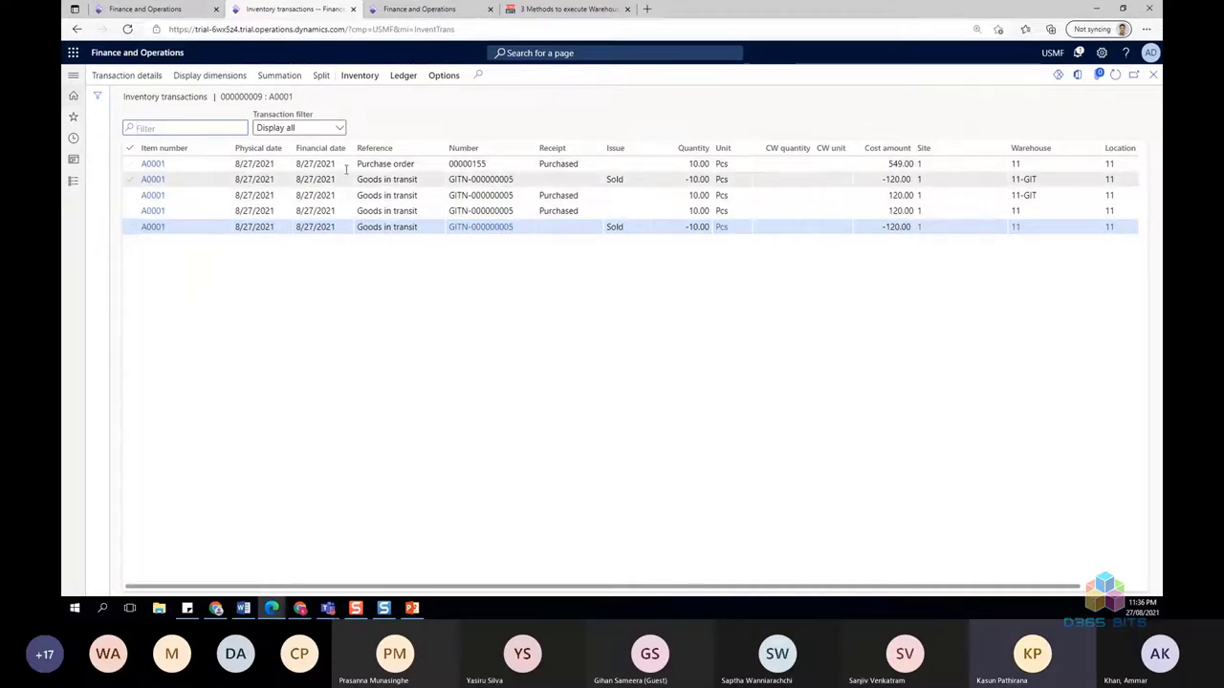
pyautogui.click(387, 183)
pyautogui.moveTo(338, 179); pyautogui.dragTo(288, 177)
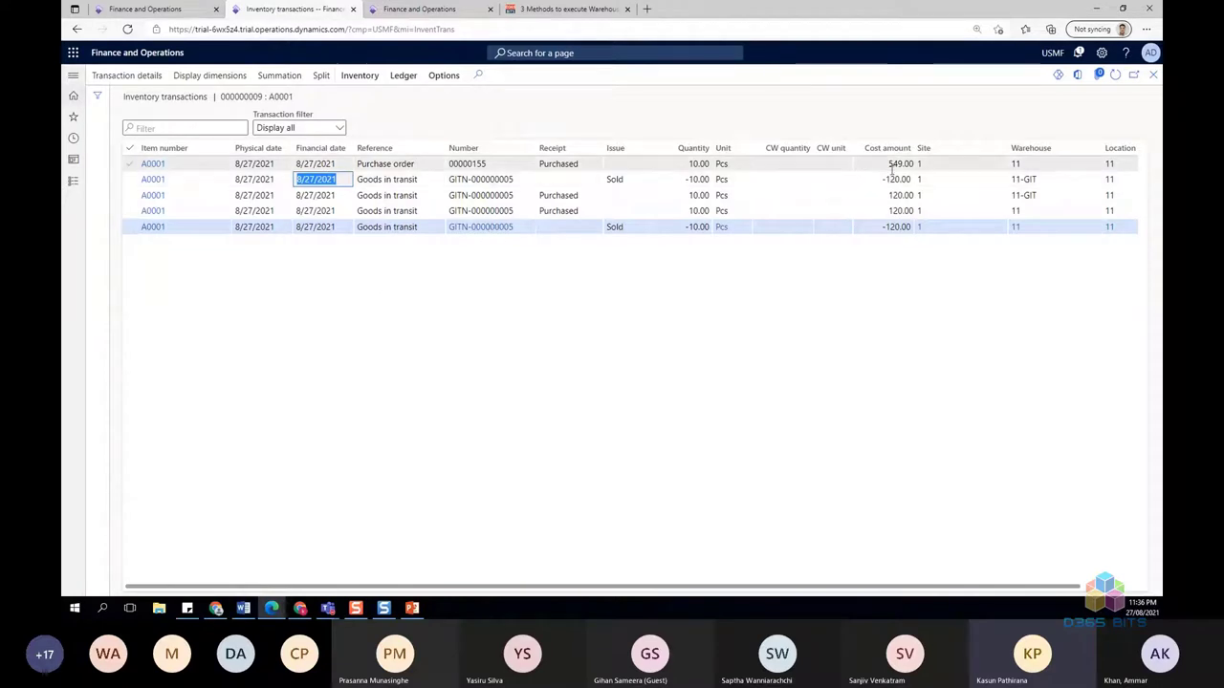
pyautogui.click(1015, 164)
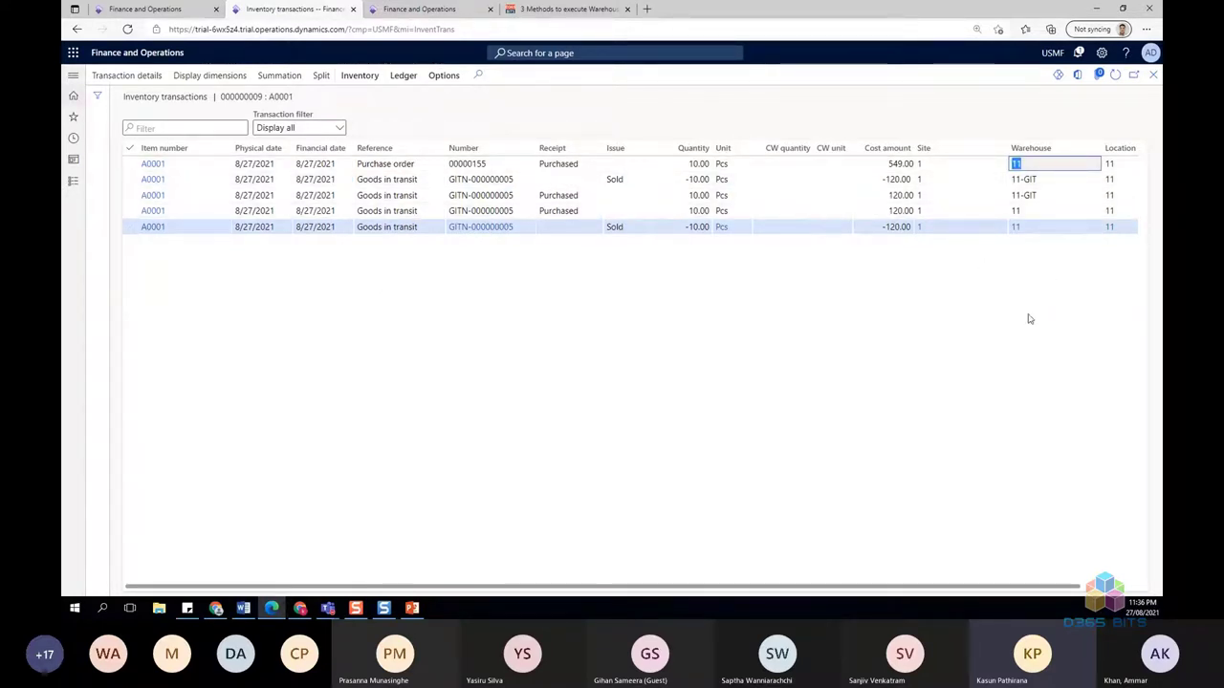
pyautogui.click(899, 163)
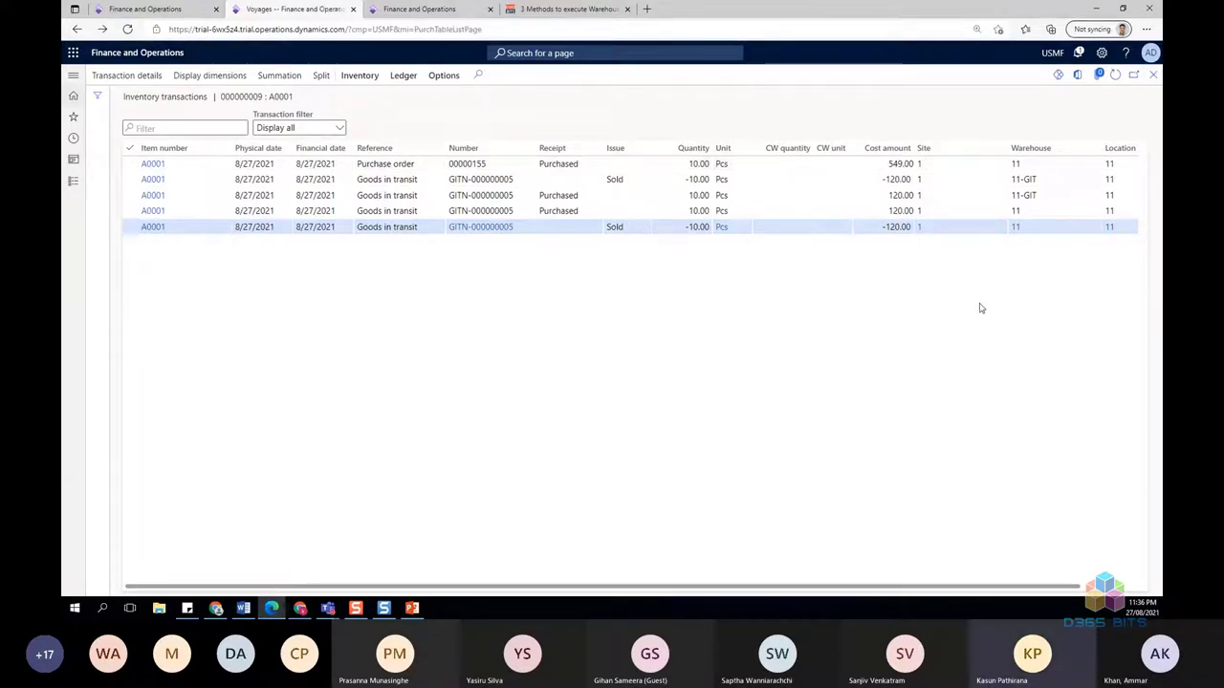
pyautogui.press('Escape')
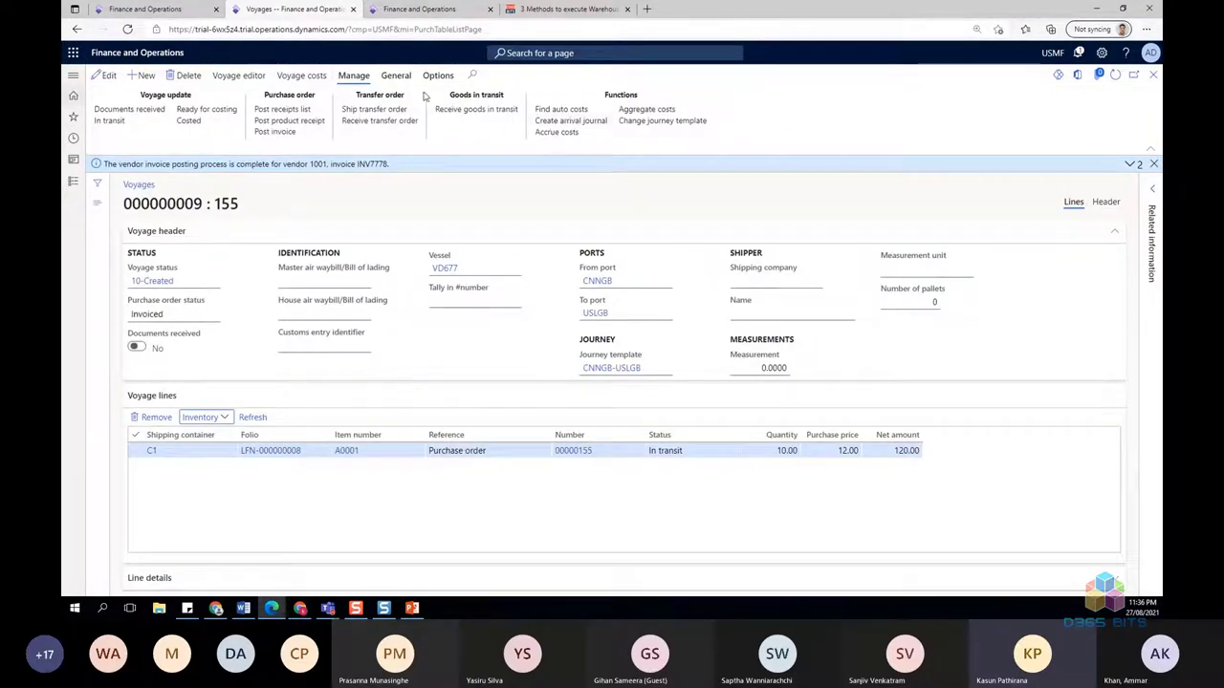
pyautogui.click(396, 74)
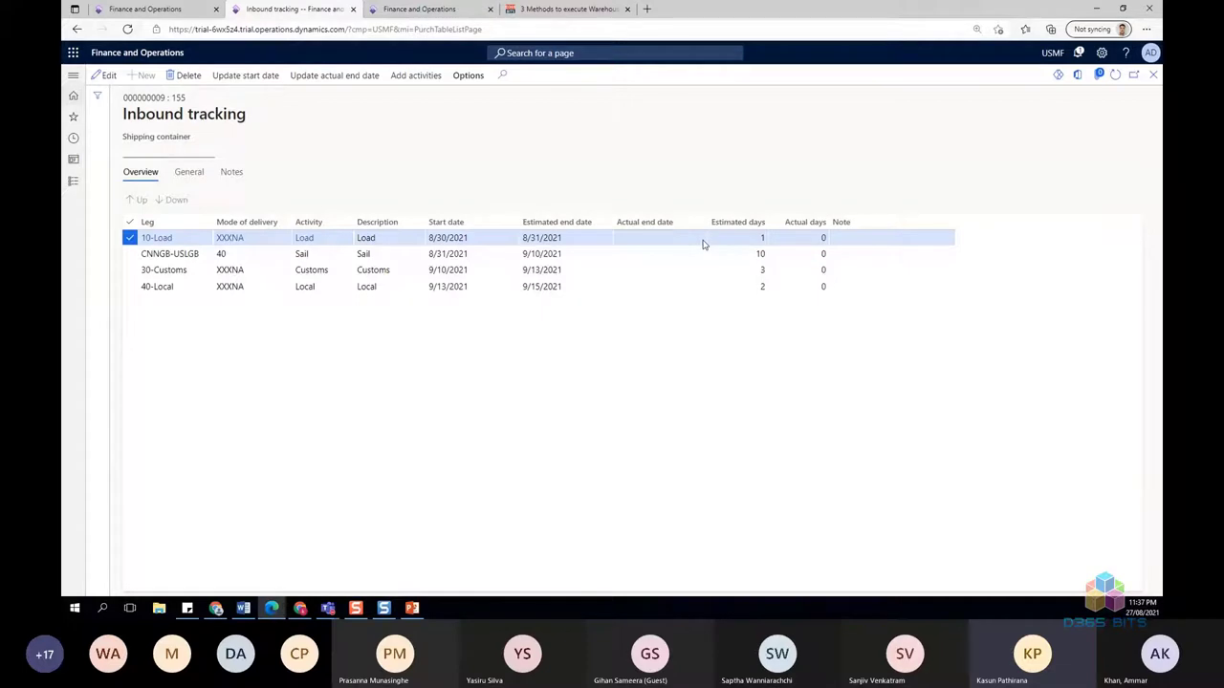
pyautogui.click(703, 245)
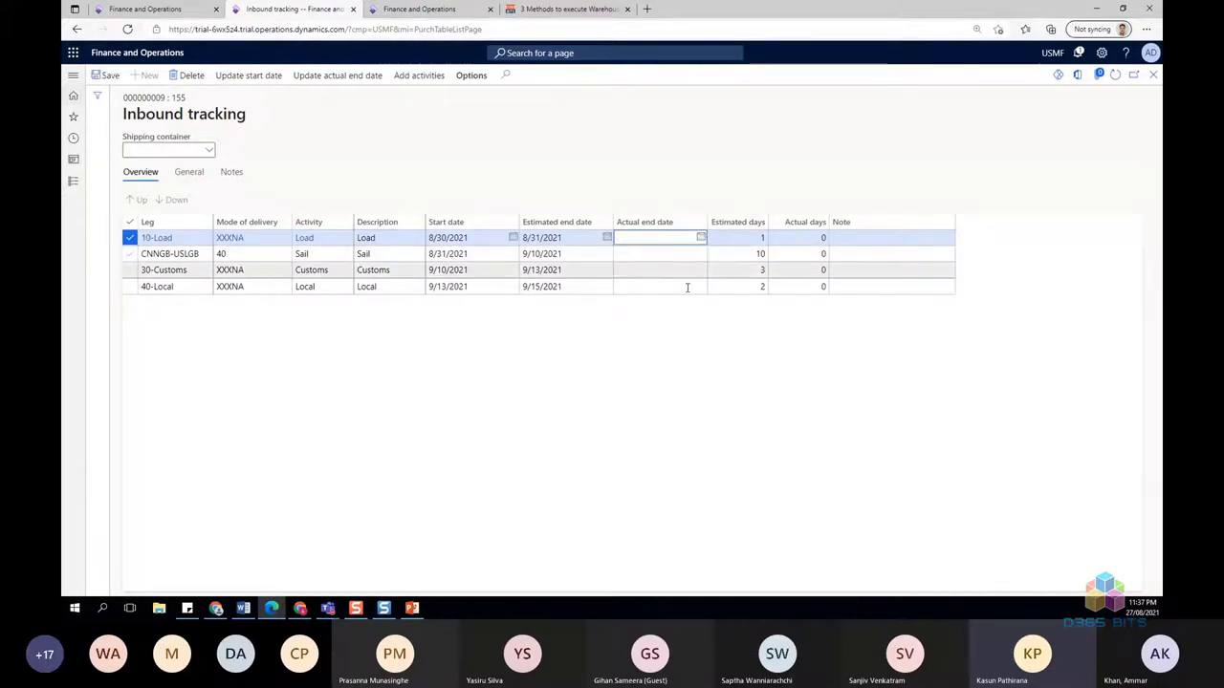
pyautogui.click(726, 350)
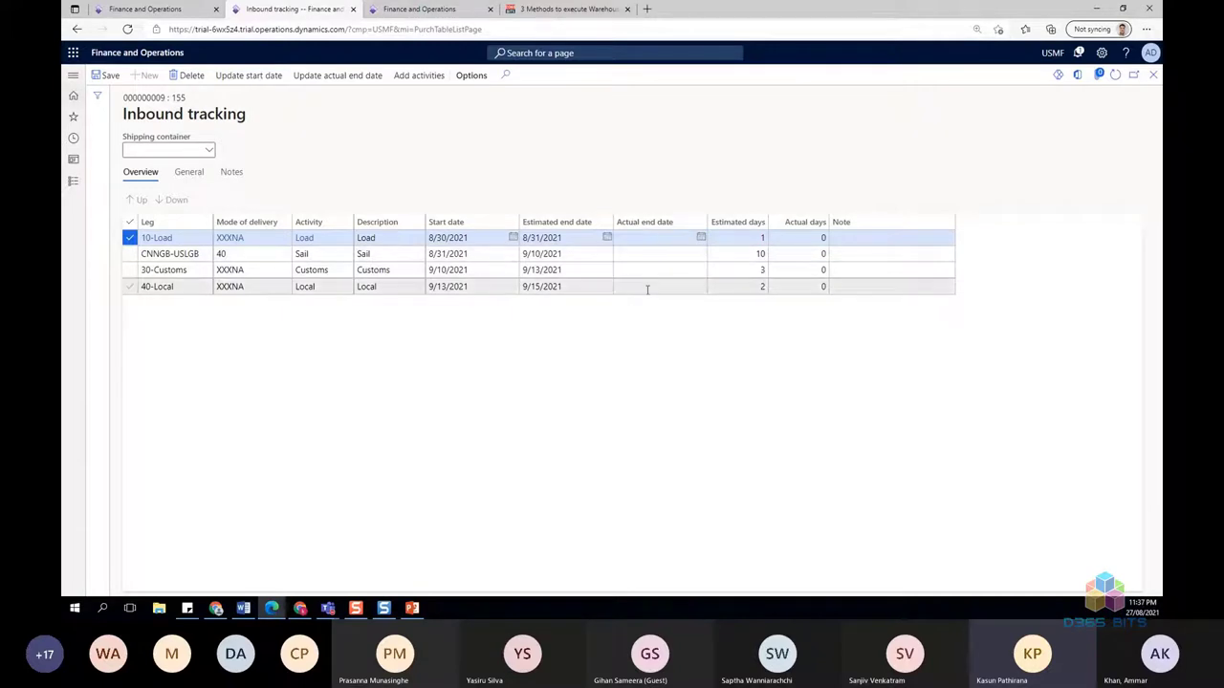
pyautogui.click(1154, 75)
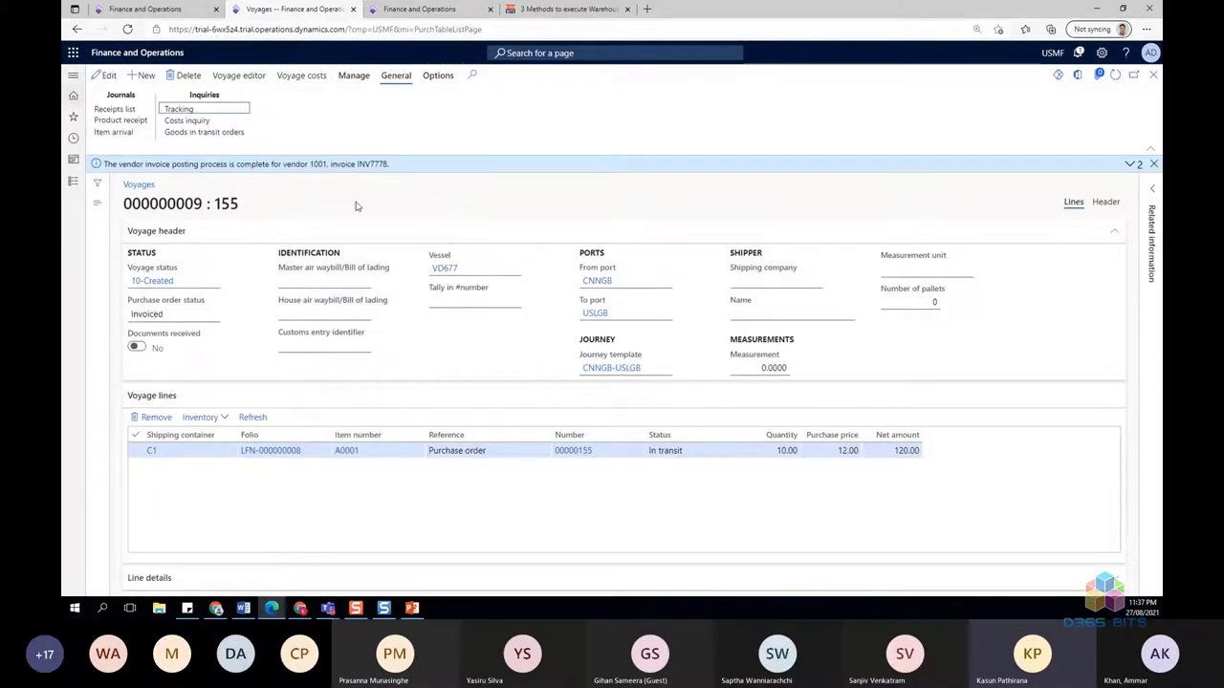
# - Mark the voyage documents received, refresh, and set its status to 20-GIT in transit
pyautogui.click(352, 76)
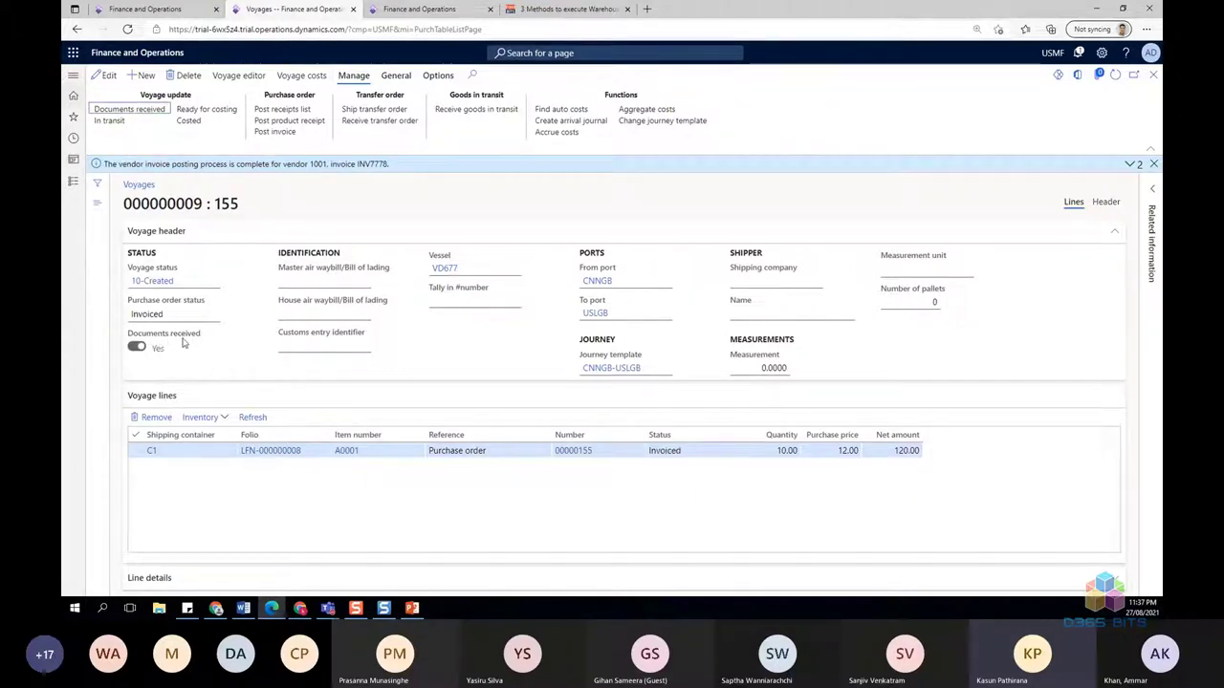
pyautogui.click(1115, 74)
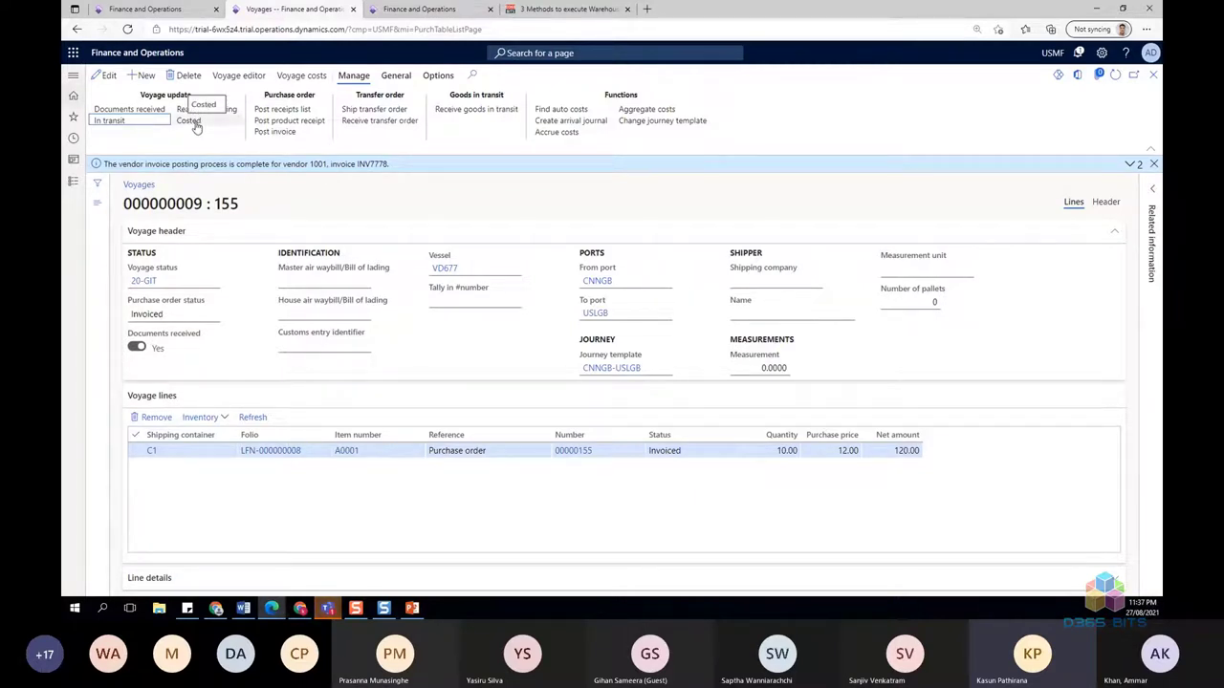
pyautogui.click(834, 207)
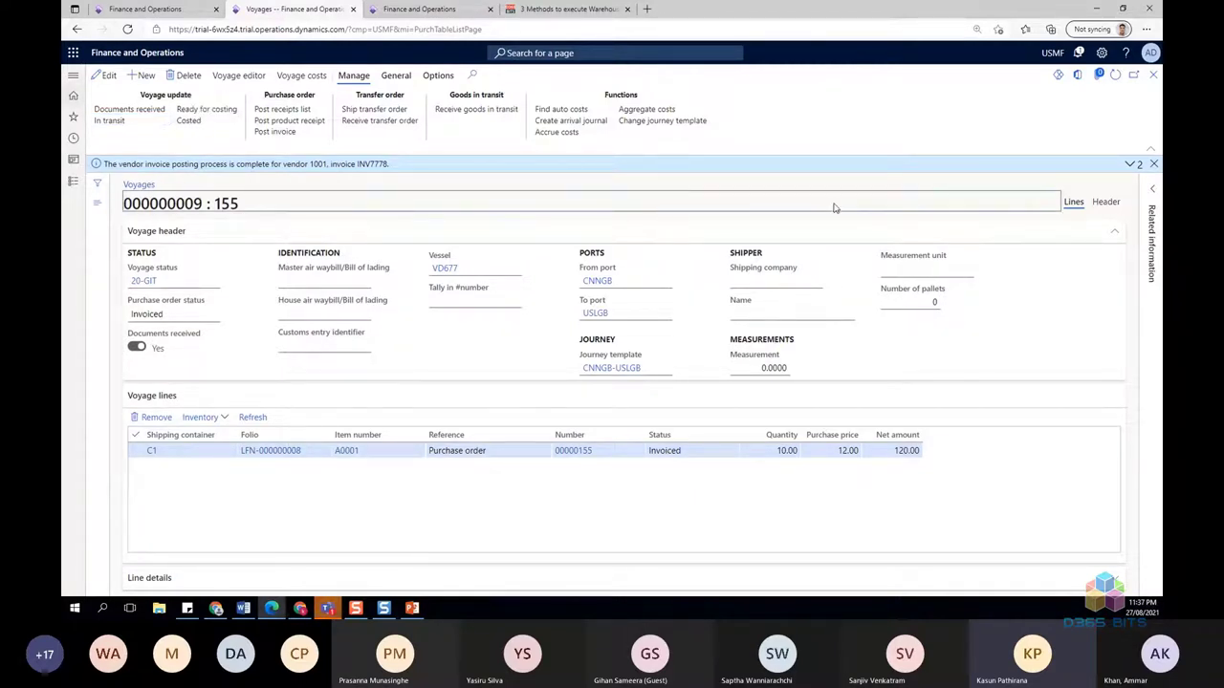
# - Run the Costed update with Use financial date Yes, then dismiss the uninvoiced-costs warning
pyautogui.click(189, 123)
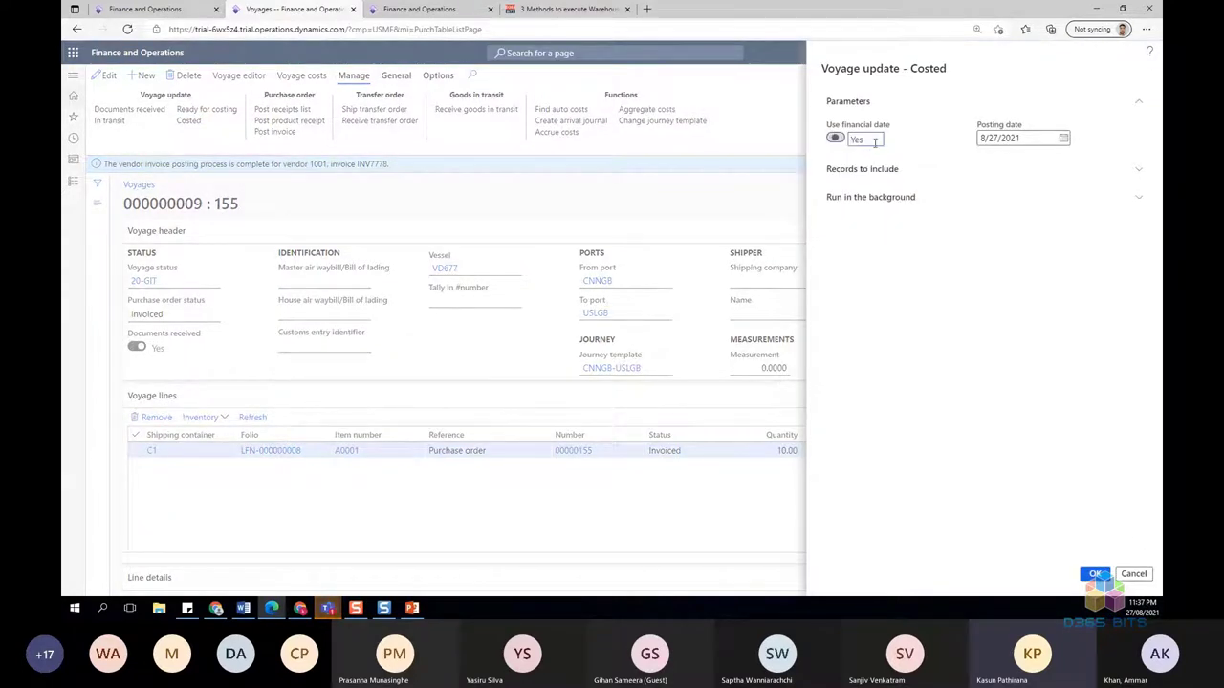
pyautogui.click(836, 138)
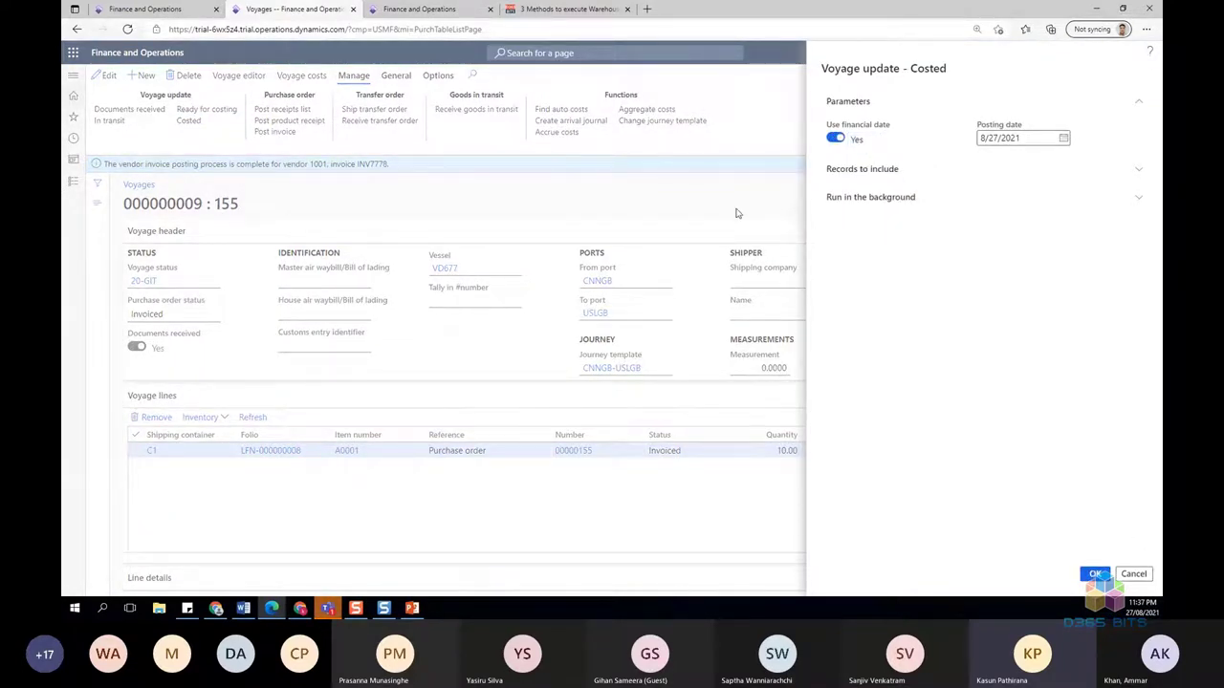
pyautogui.press('Return')
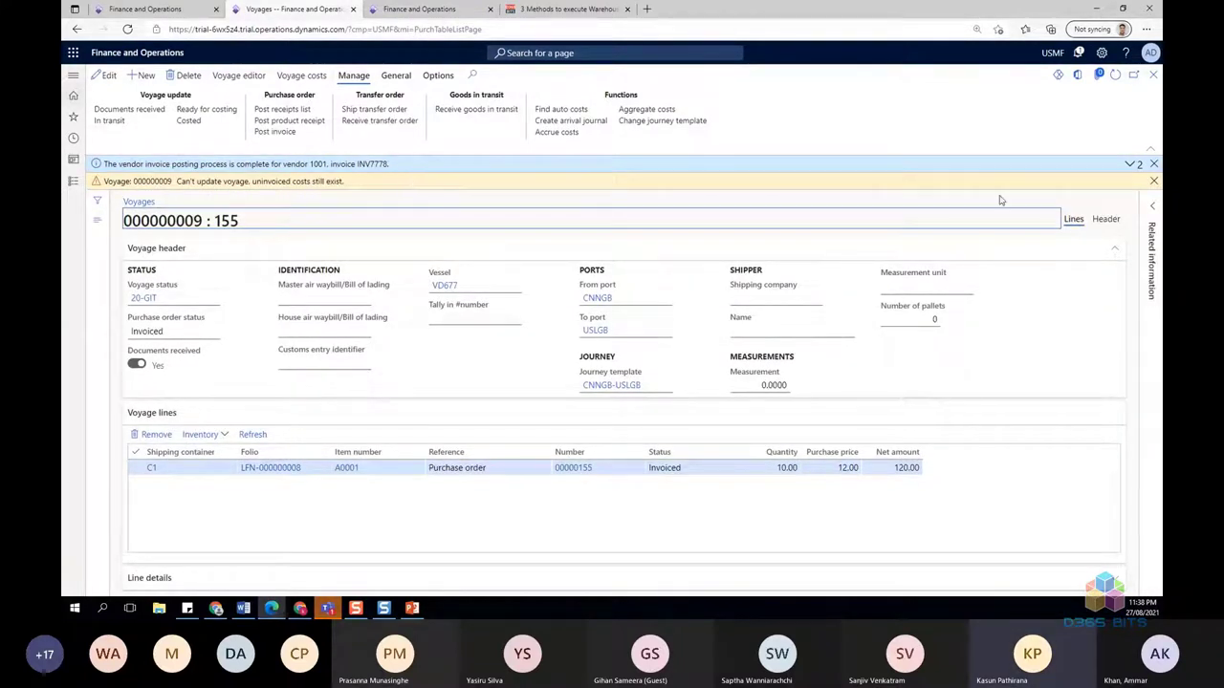
pyautogui.click(1153, 181)
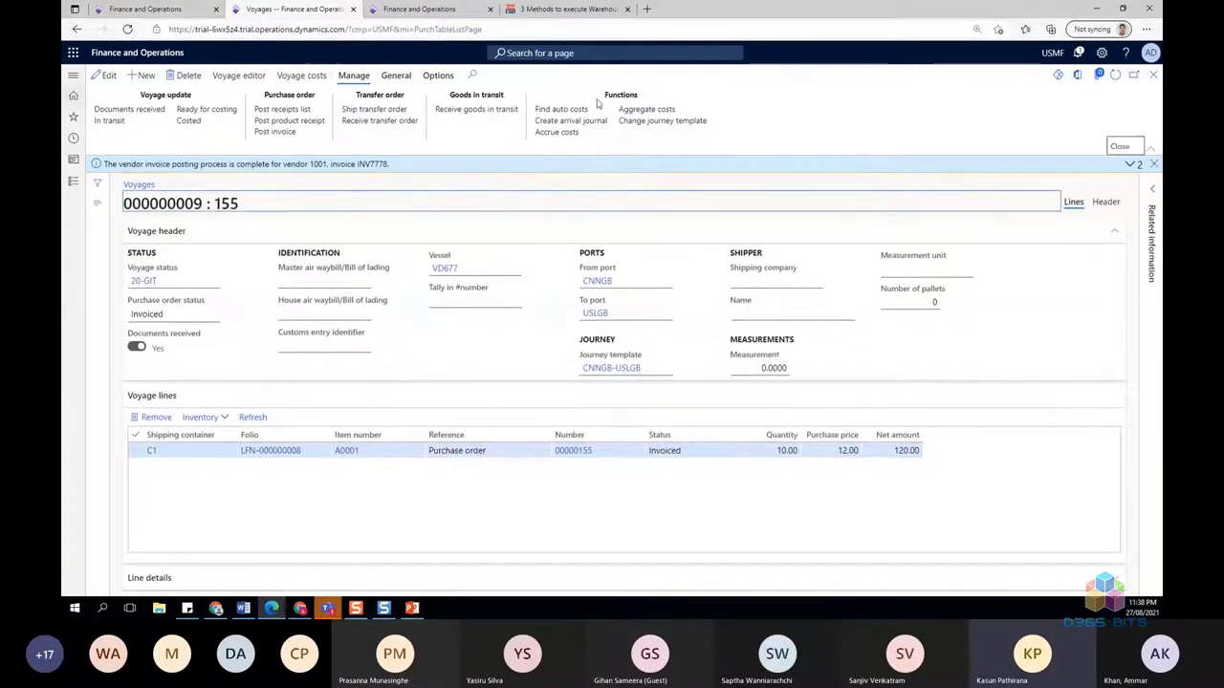
pyautogui.click(396, 75)
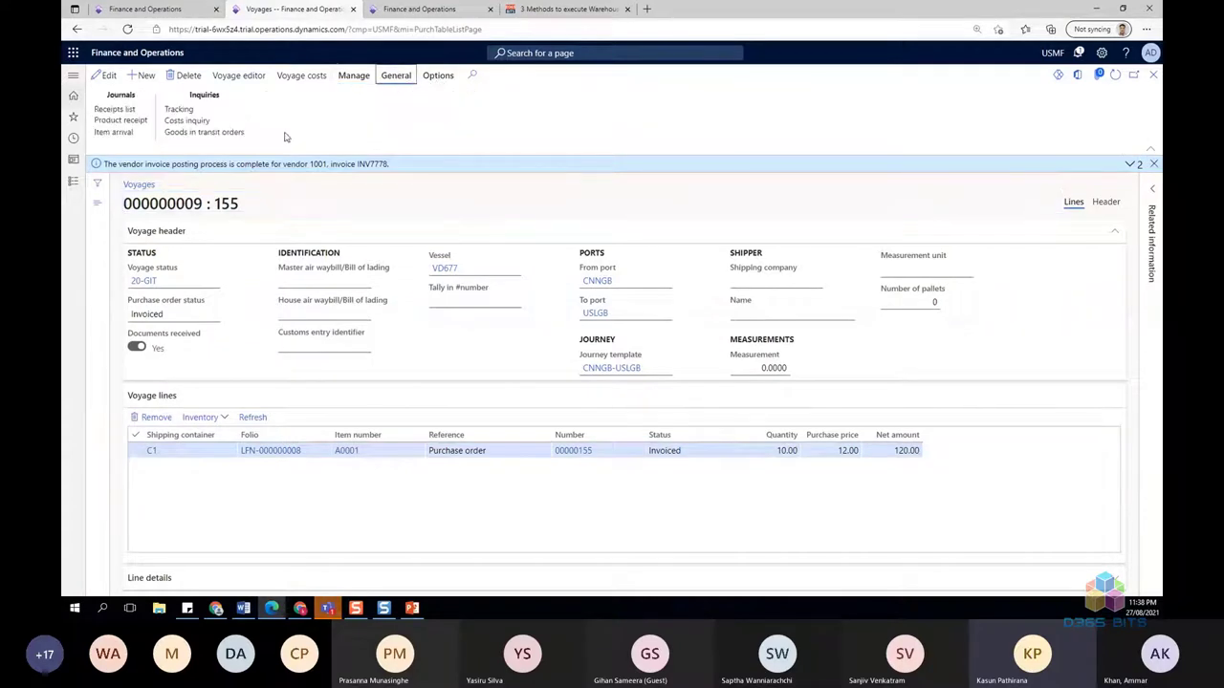
# - Review the BAF, Duty and Freight estimates in the costs inquiry, then open module navigation
pyautogui.click(183, 122)
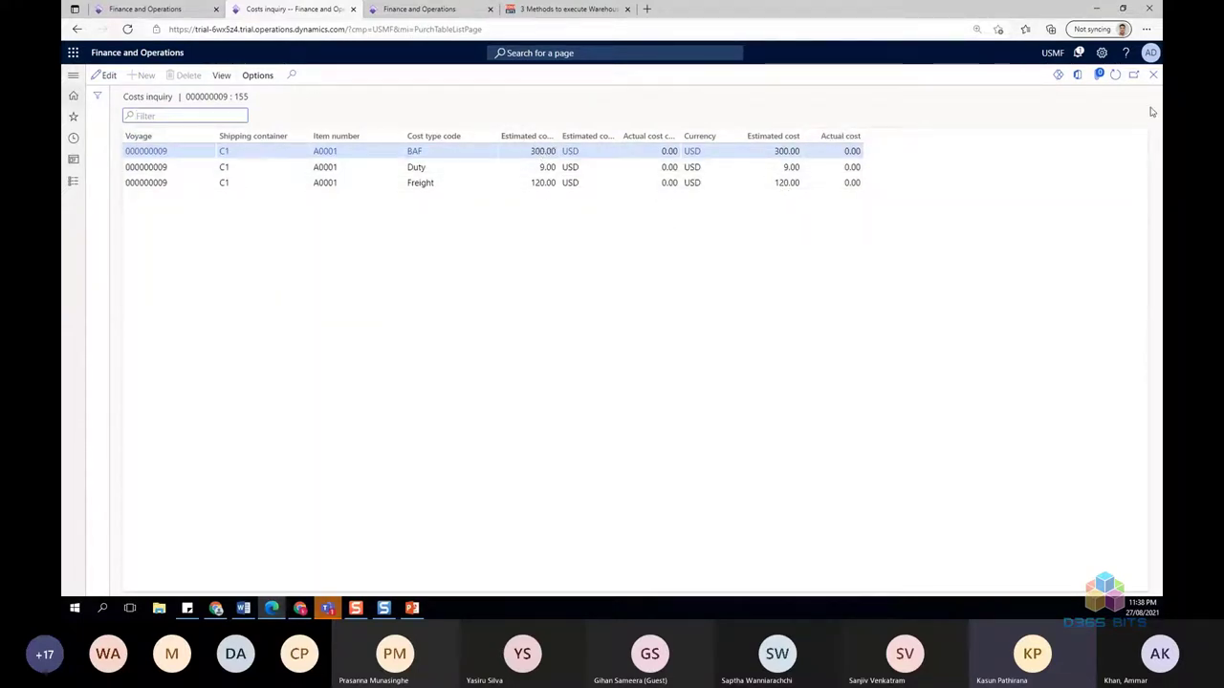
pyautogui.click(1153, 75)
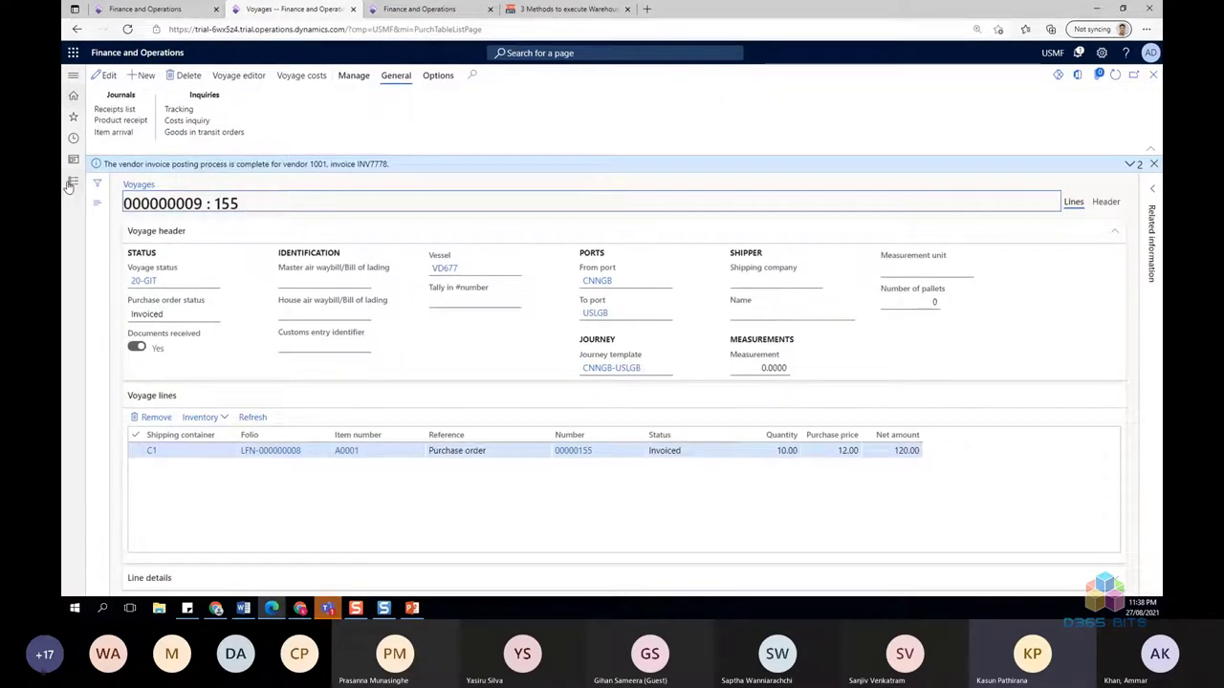
pyautogui.click(73, 181)
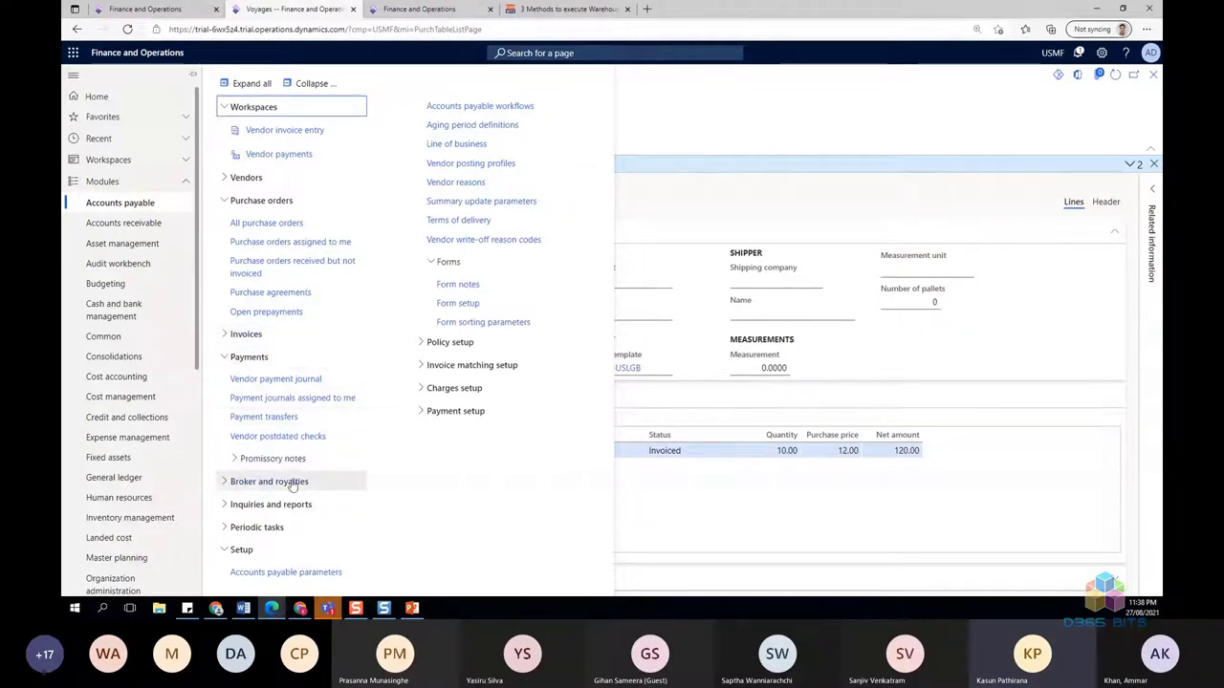
# - Create new APInvoice vendor invoice journal 00631 and open its lines
pyautogui.click(246, 334)
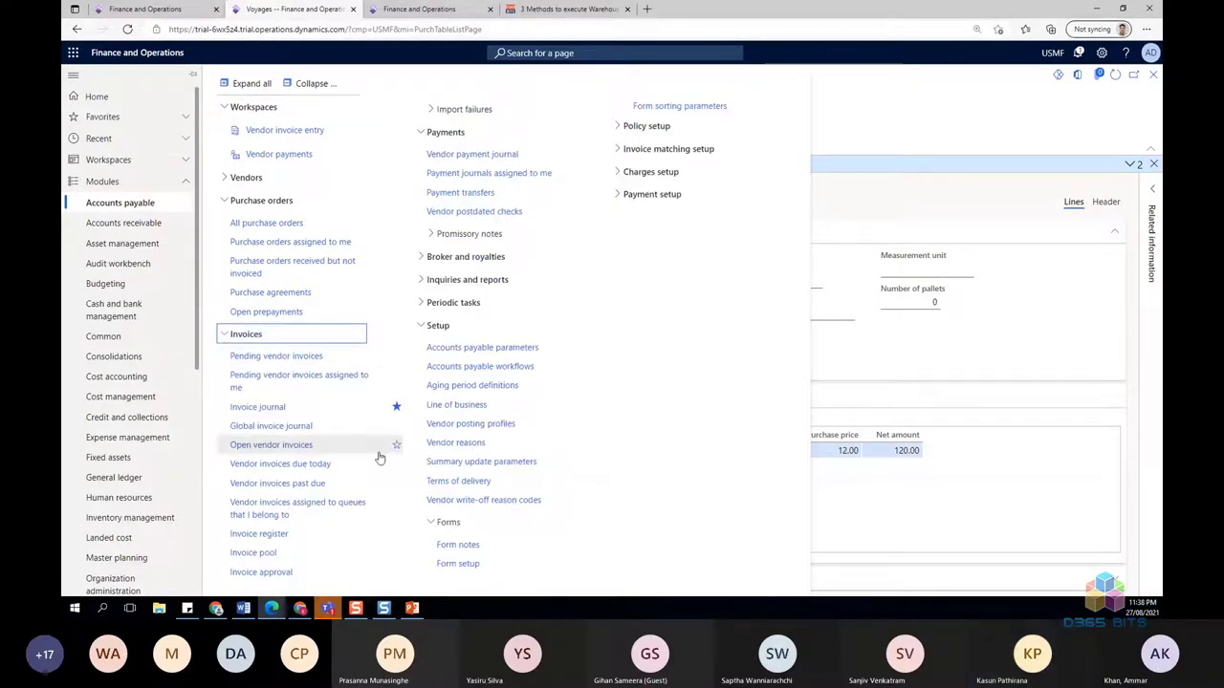
pyautogui.click(284, 407)
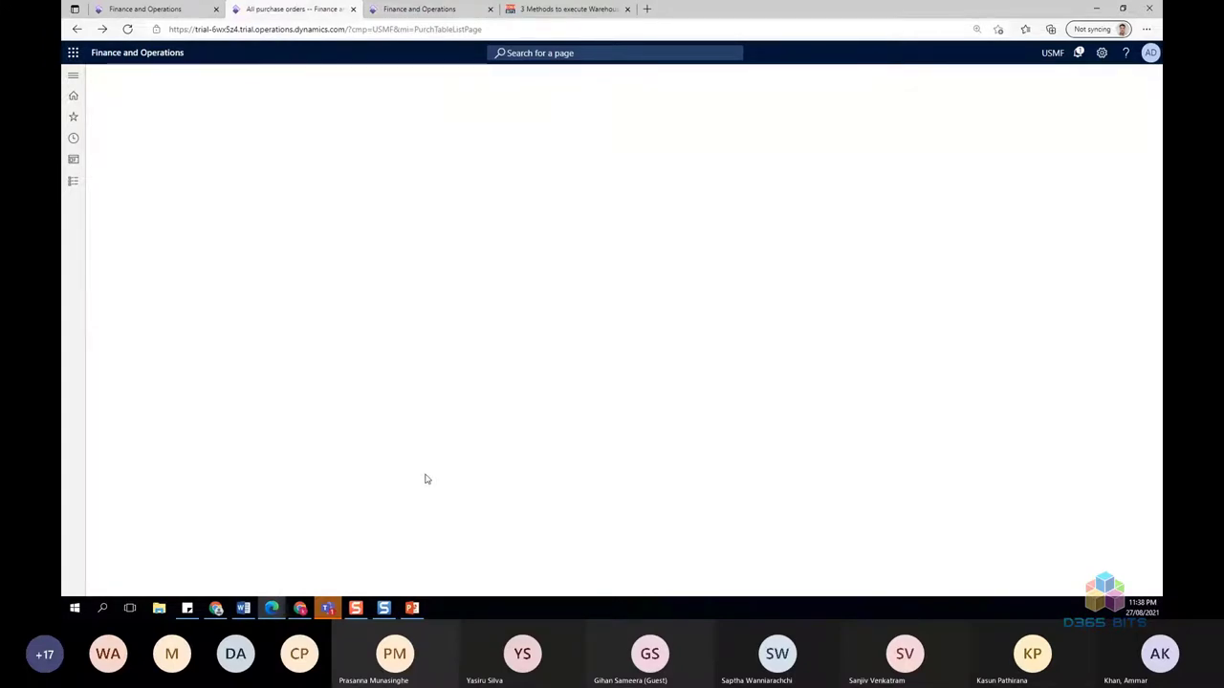
pyautogui.hotkey('alt', 'n')
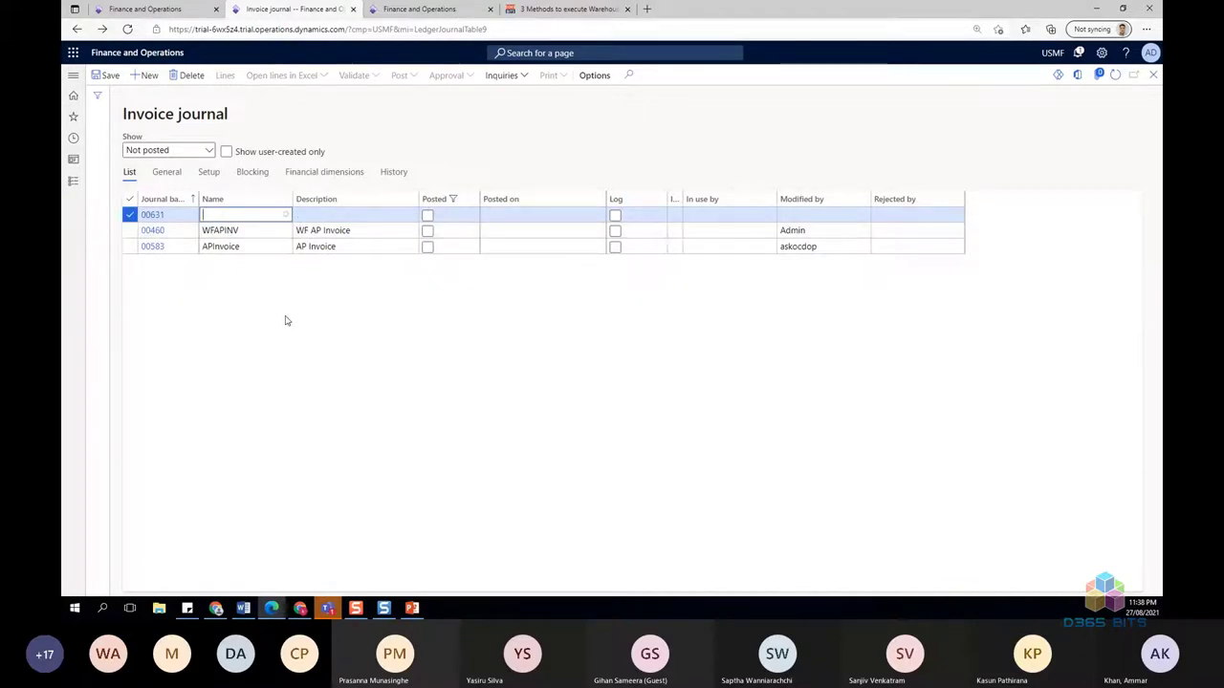
pyautogui.hotkey('alt', 'Down')
pyautogui.press('Return')
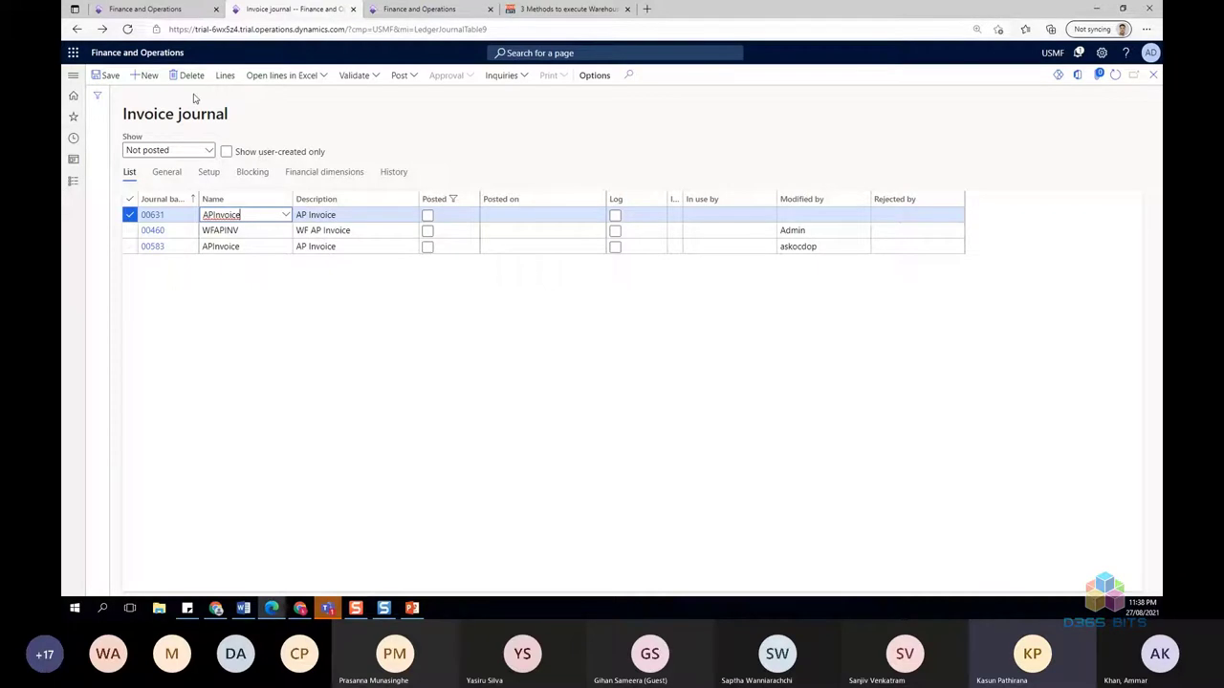
pyautogui.click(471, 386)
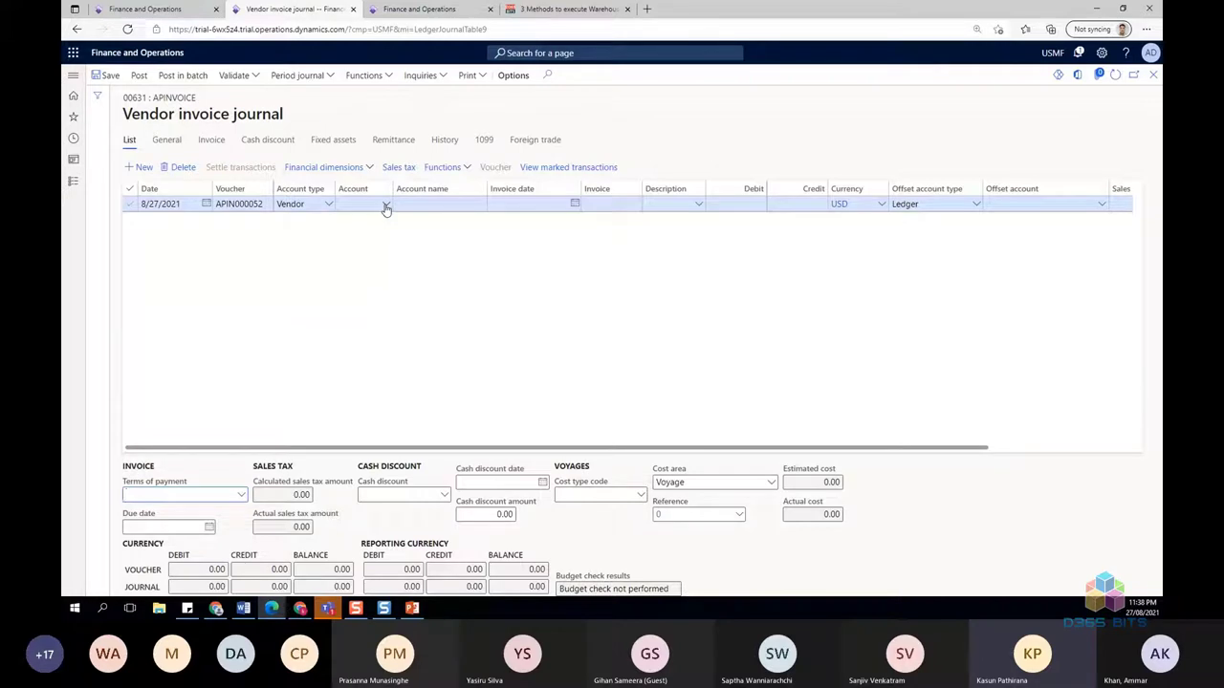
# - Add a line for Lande Packaging Supplies dated 8/27/2021 with the invoice number and 310.00 credit
pyautogui.click(385, 209)
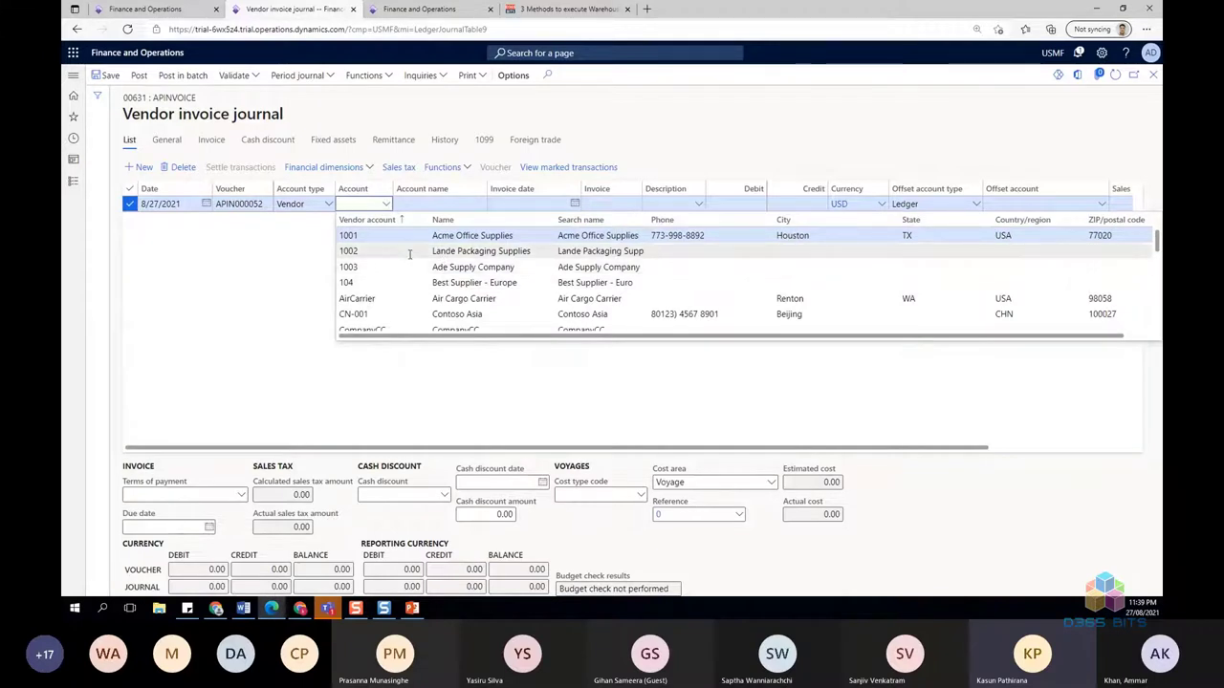
pyautogui.click(428, 252)
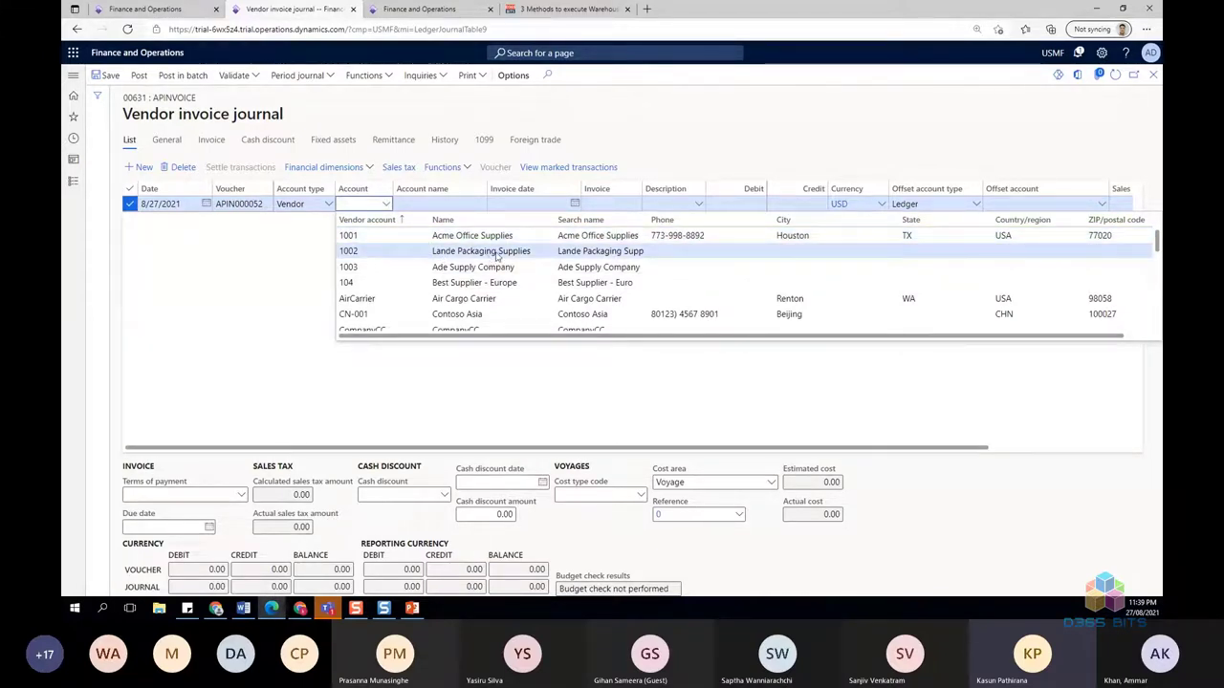
pyautogui.click(496, 253)
pyautogui.press('Tab')
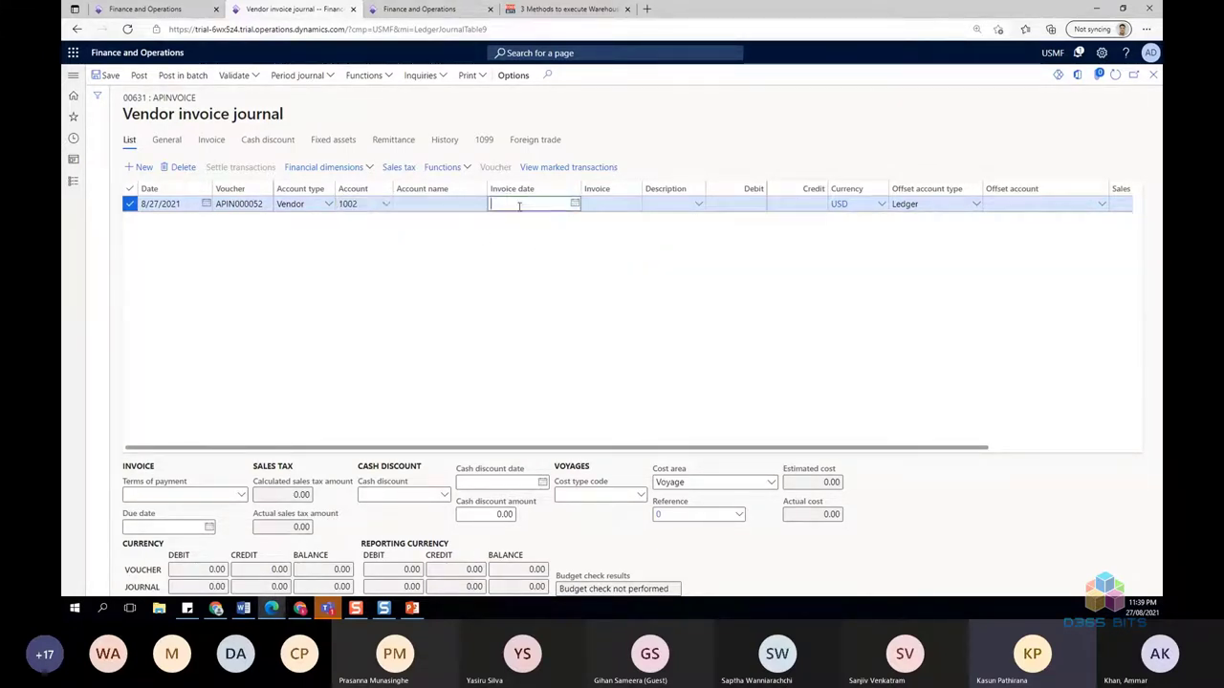
pyautogui.click(575, 205)
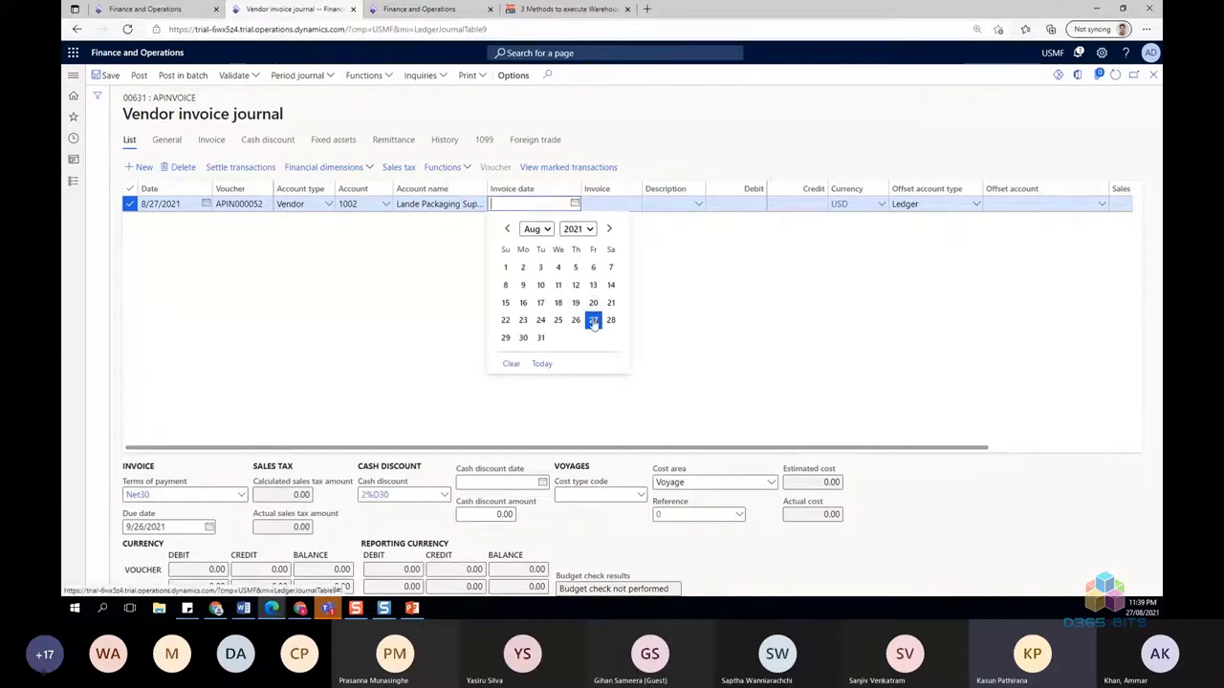
pyautogui.click(593, 321)
pyautogui.click(617, 206)
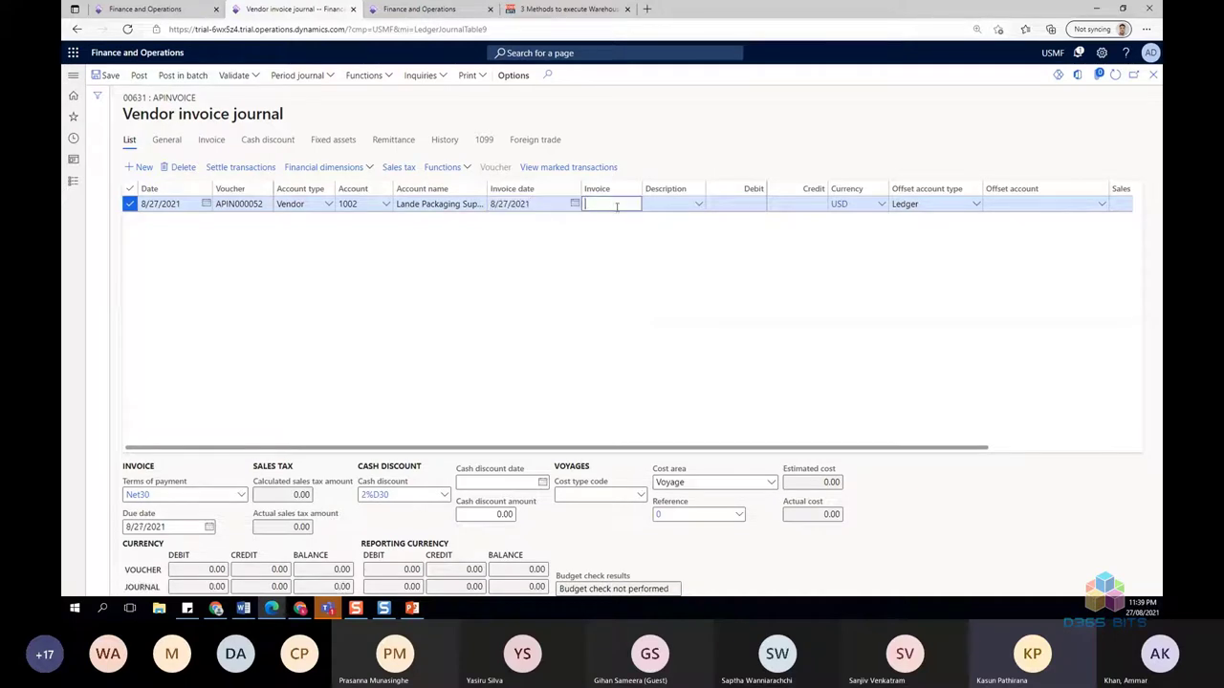
pyautogui.write('IN88')
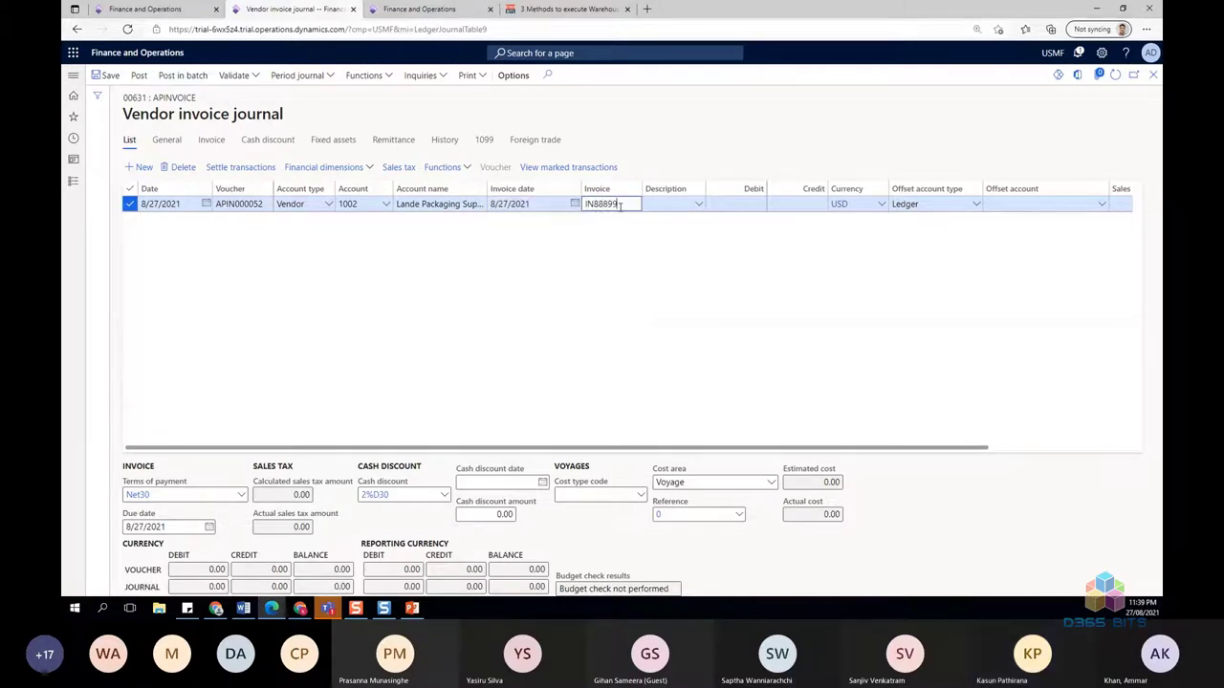
pyautogui.write('8990')
pyautogui.press('Tab')
pyautogui.press('Tab')
pyautogui.press('Tab')
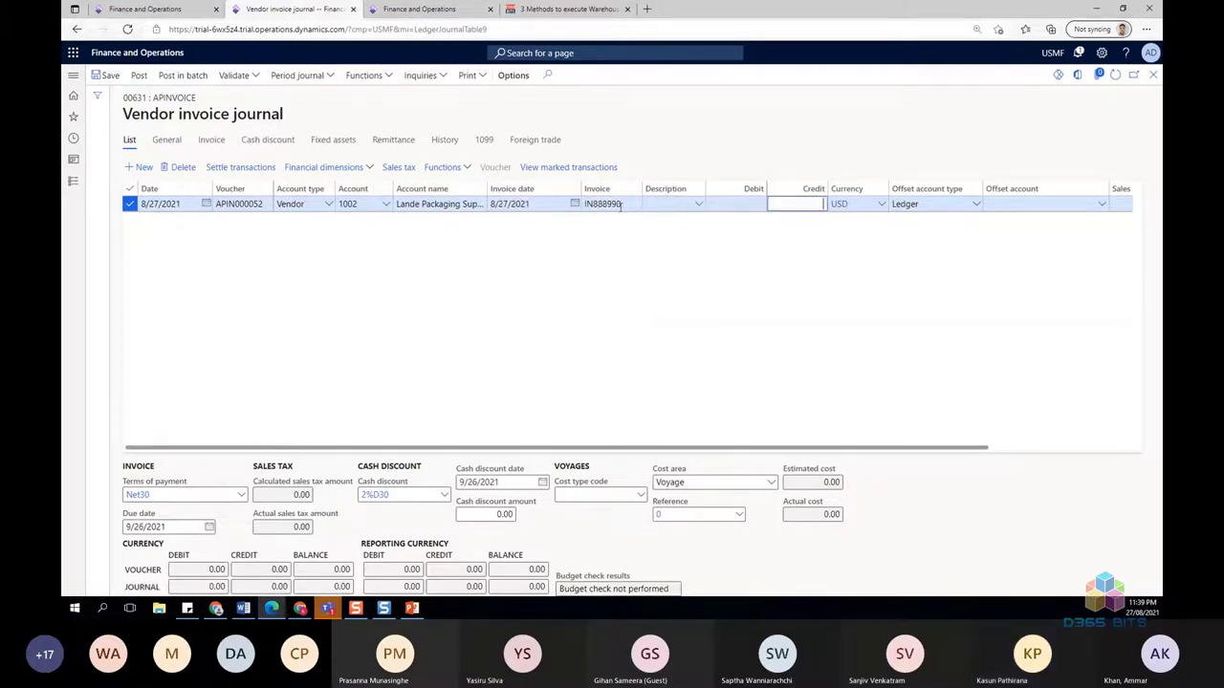
pyautogui.write('310')
pyautogui.press('Tab')
pyautogui.press('Tab')
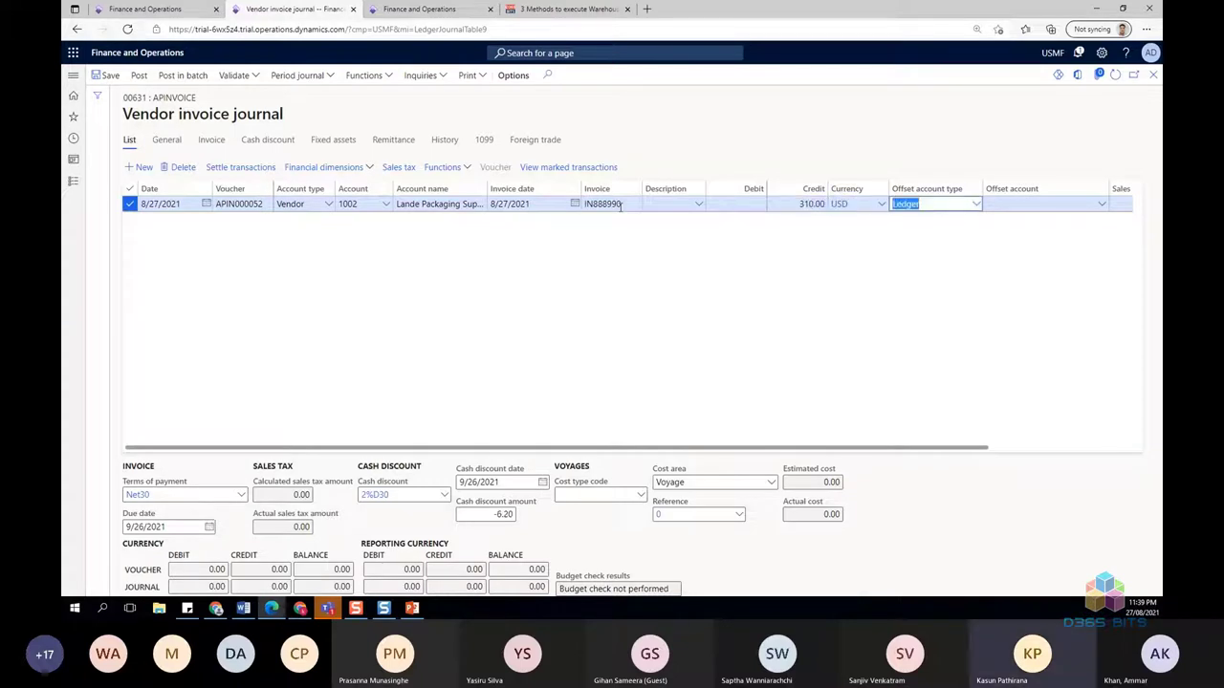
pyautogui.click(367, 74)
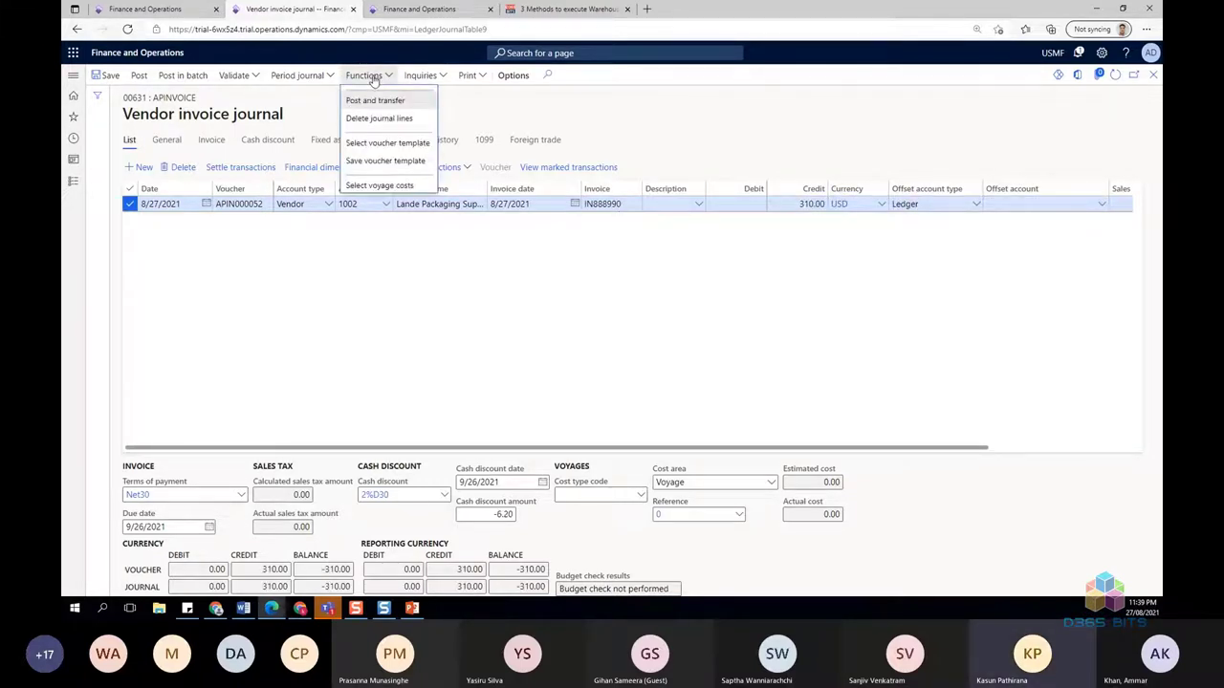
pyautogui.click(390, 185)
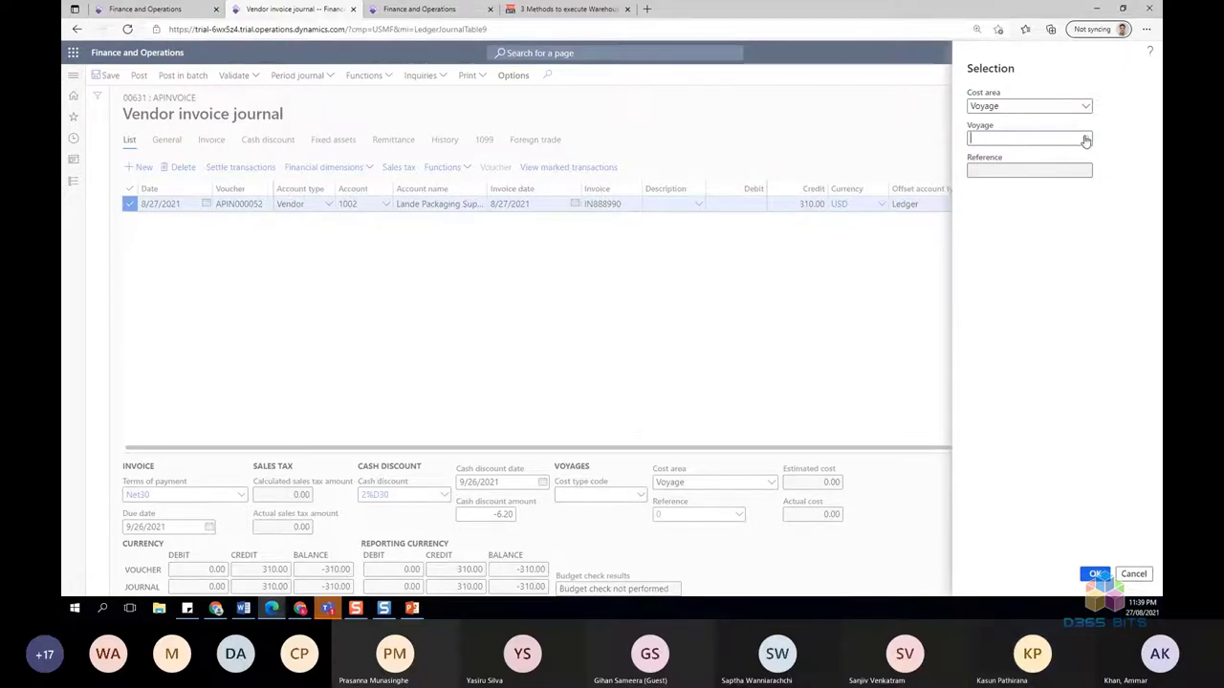
pyautogui.click(1085, 139)
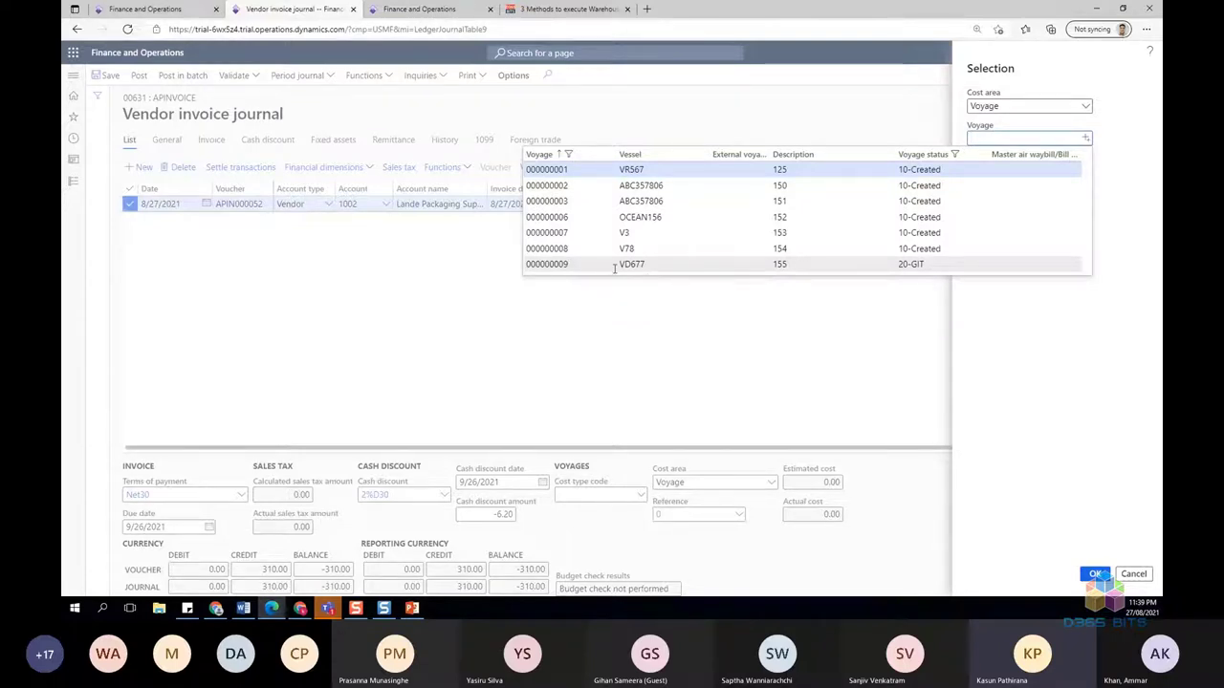
pyautogui.click(1086, 108)
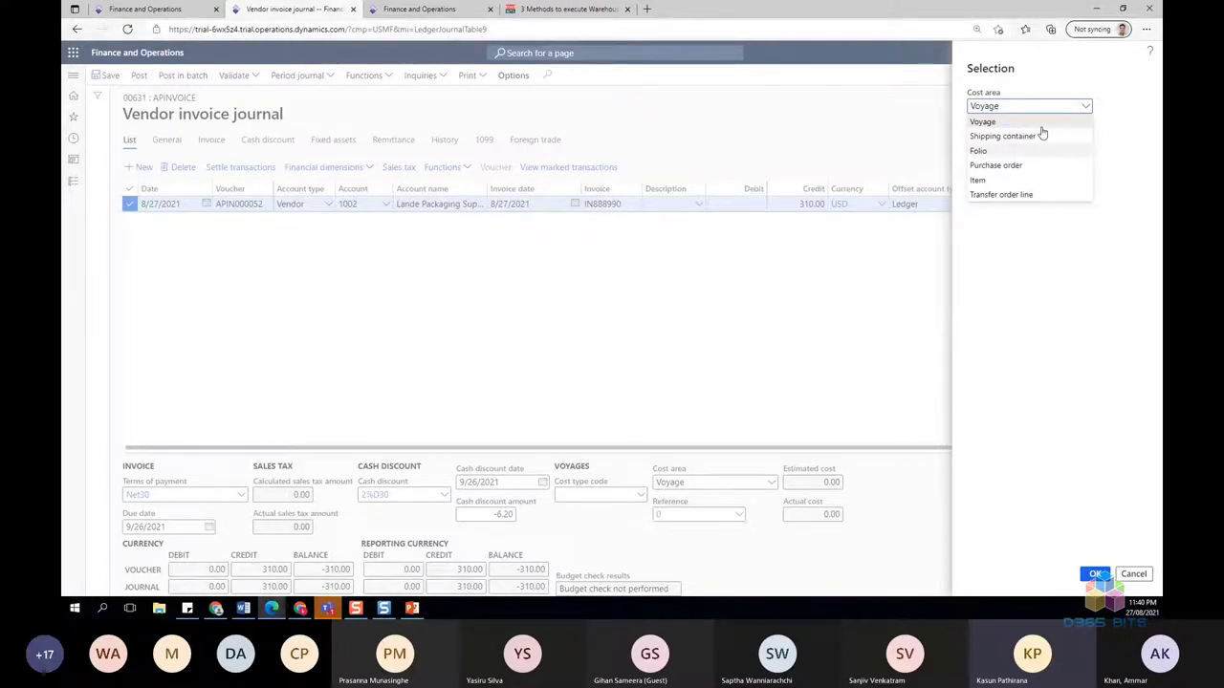
pyautogui.click(1000, 121)
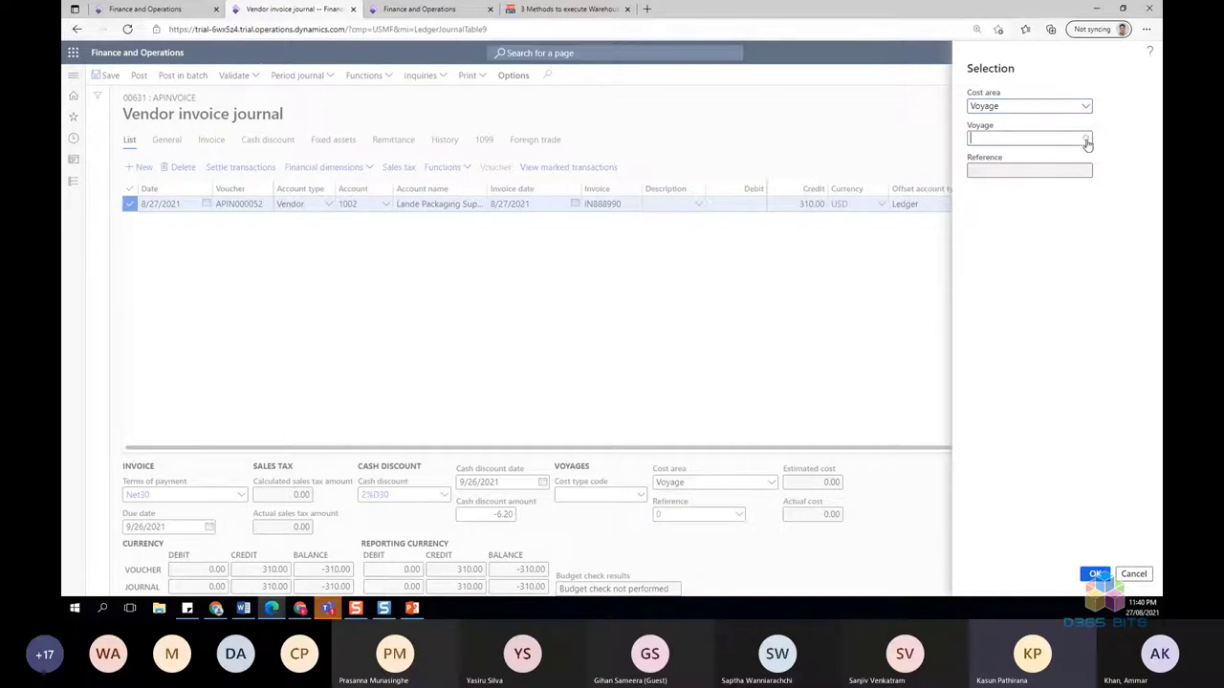
pyautogui.click(1087, 141)
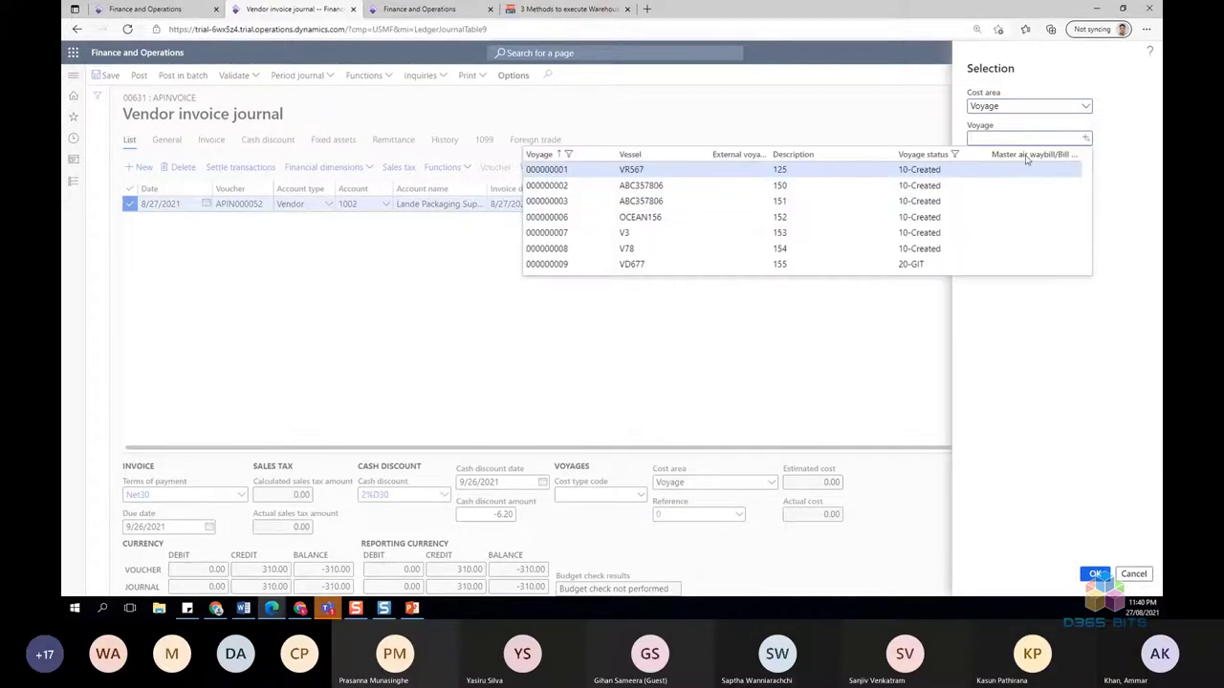
pyautogui.click(1006, 263)
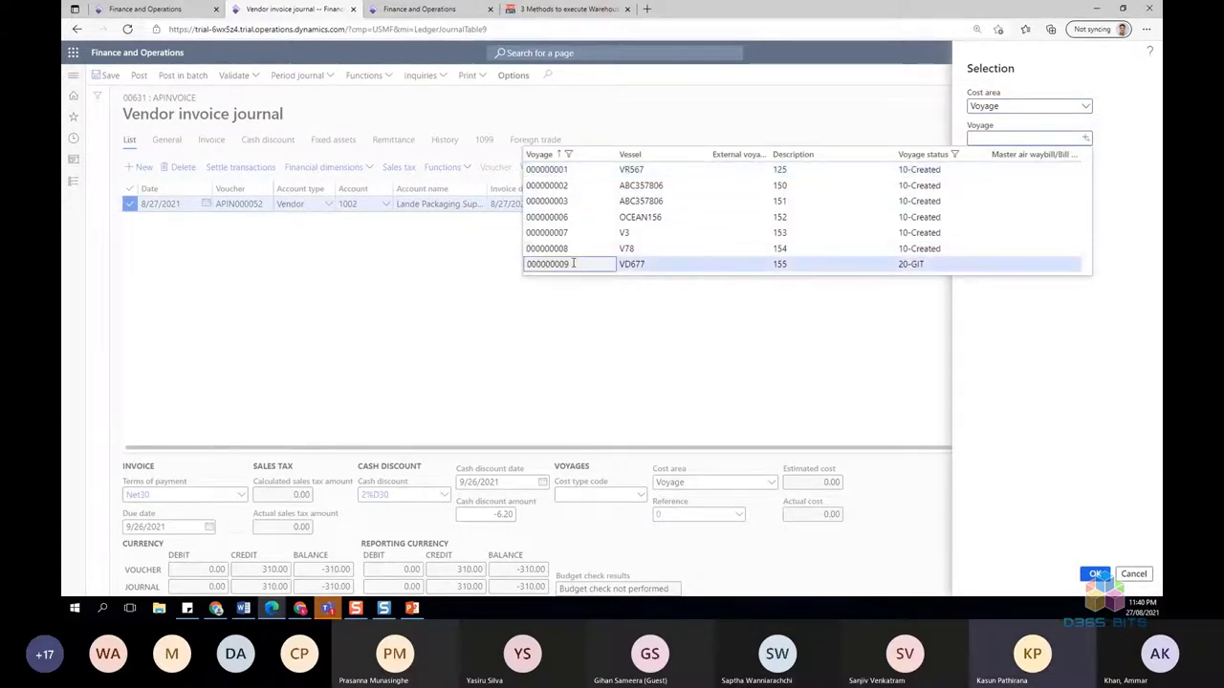
pyautogui.click(1077, 268)
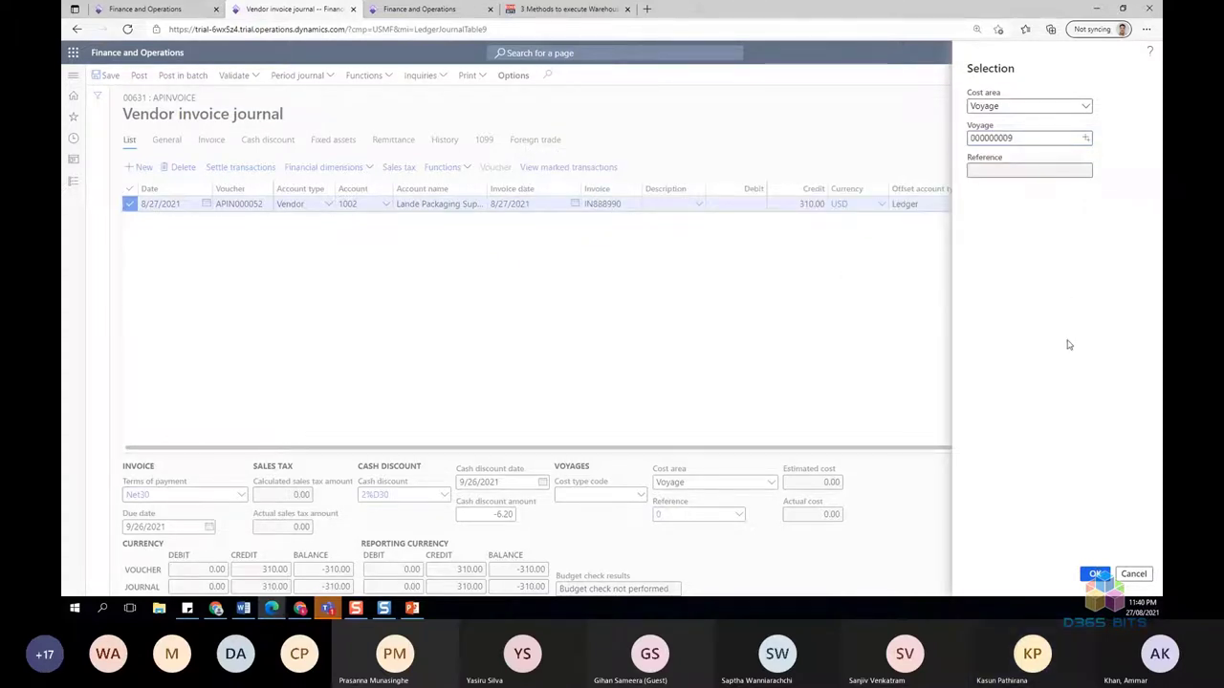
pyautogui.press('Return')
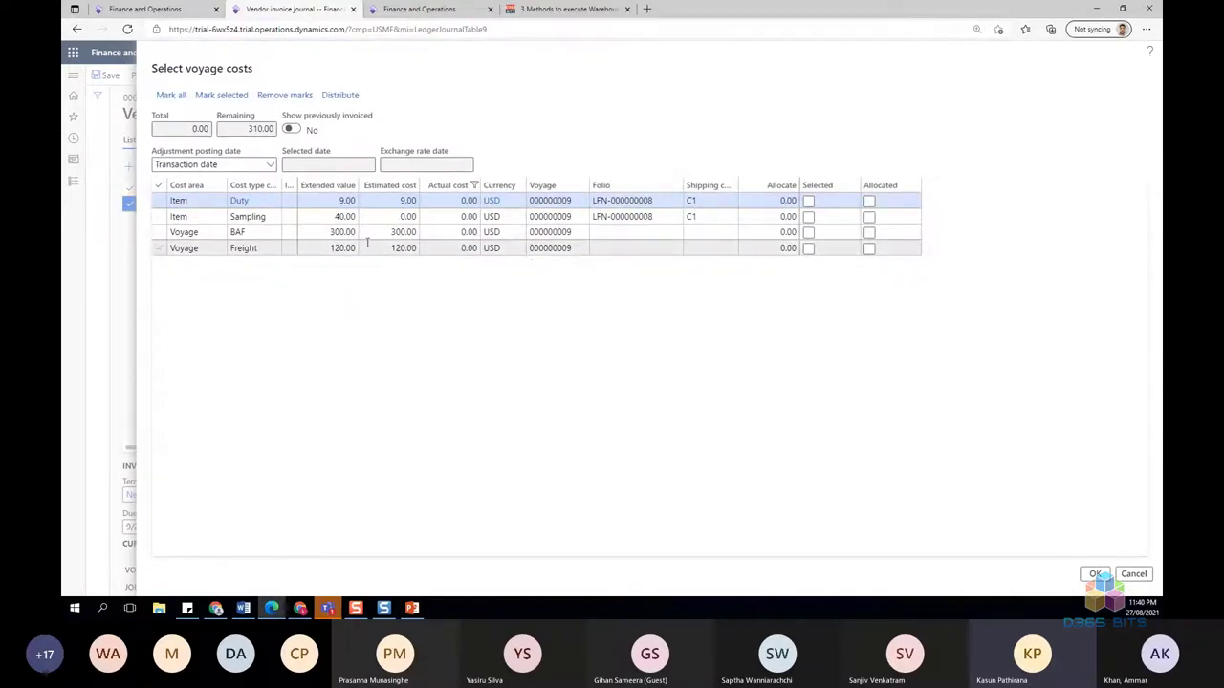
pyautogui.click(779, 232)
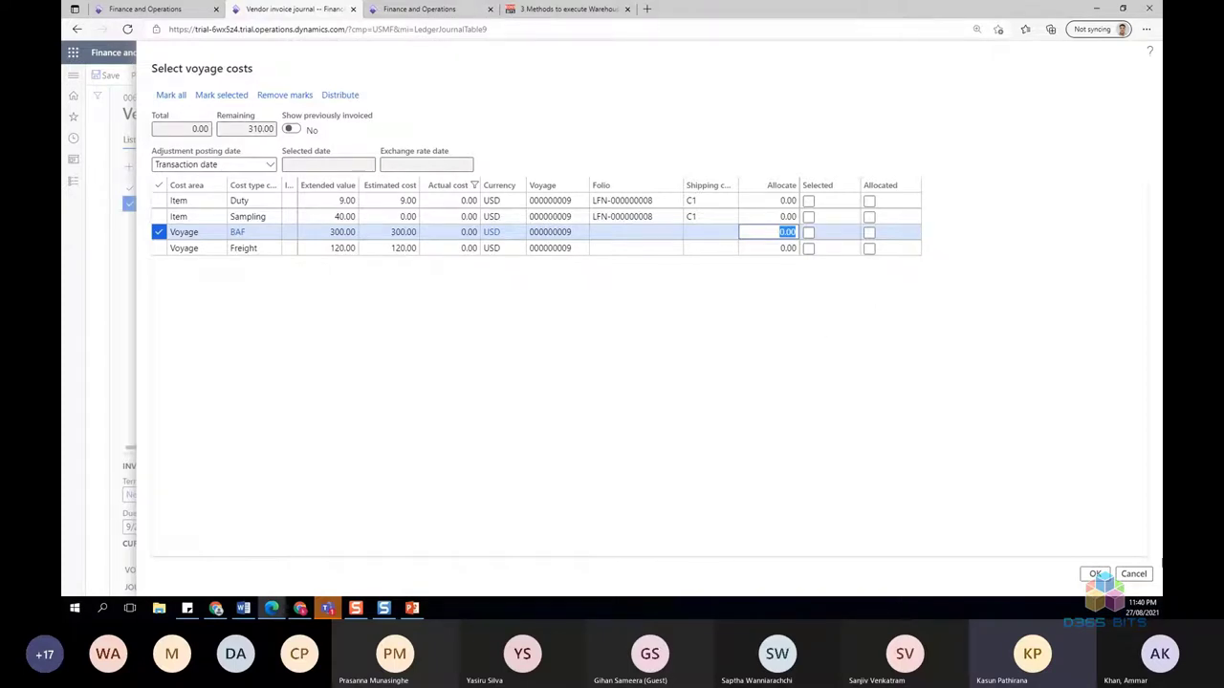
pyautogui.click(1147, 575)
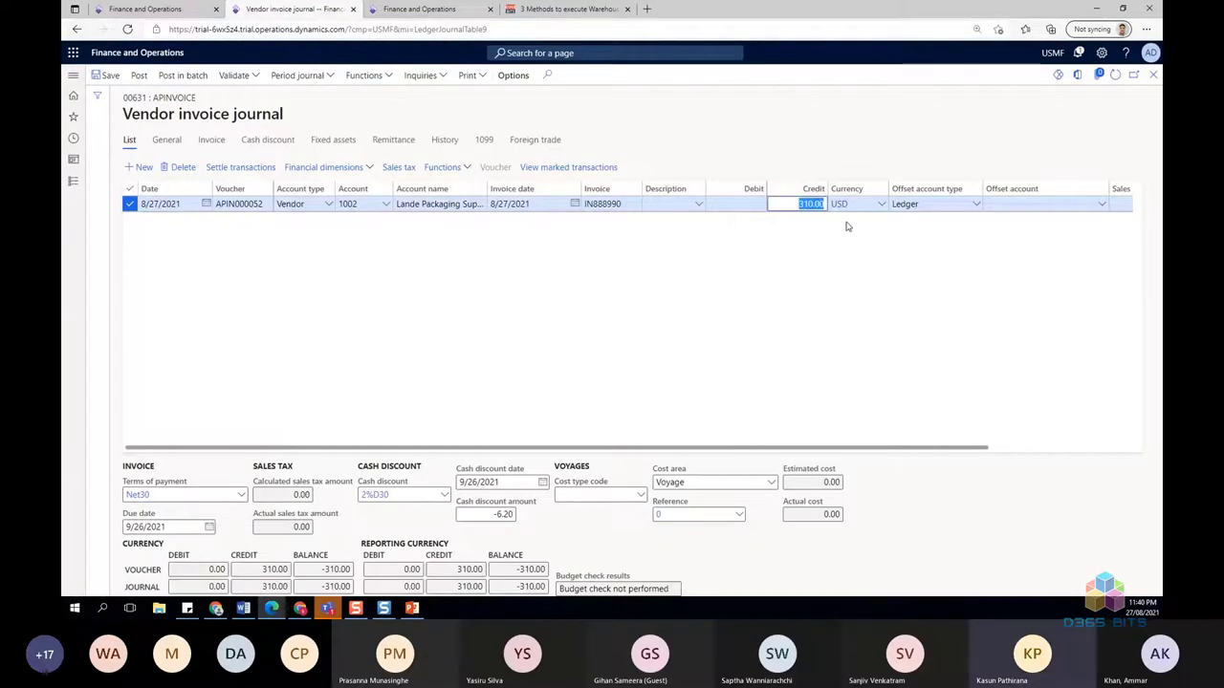
# - Cut the invoice credit to 130.00 and allocate 130 to voyage 000000009's Freight cost
pyautogui.write('1')
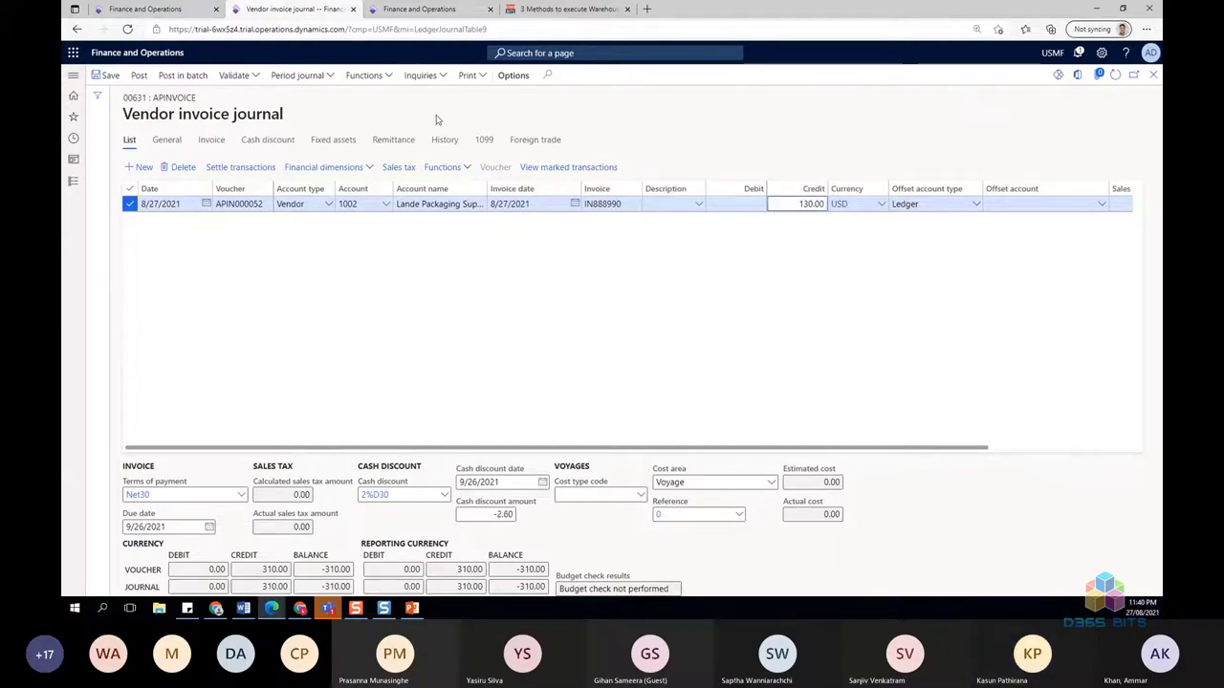
pyautogui.click(380, 77)
pyautogui.click(382, 186)
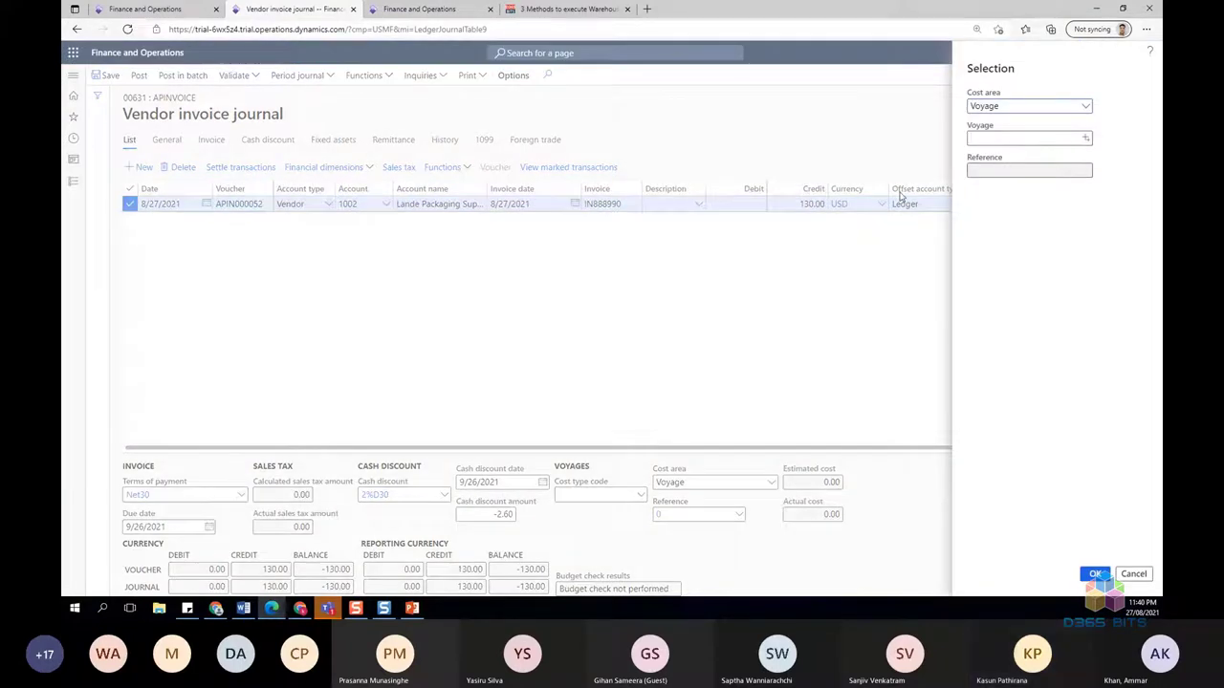
pyautogui.click(987, 143)
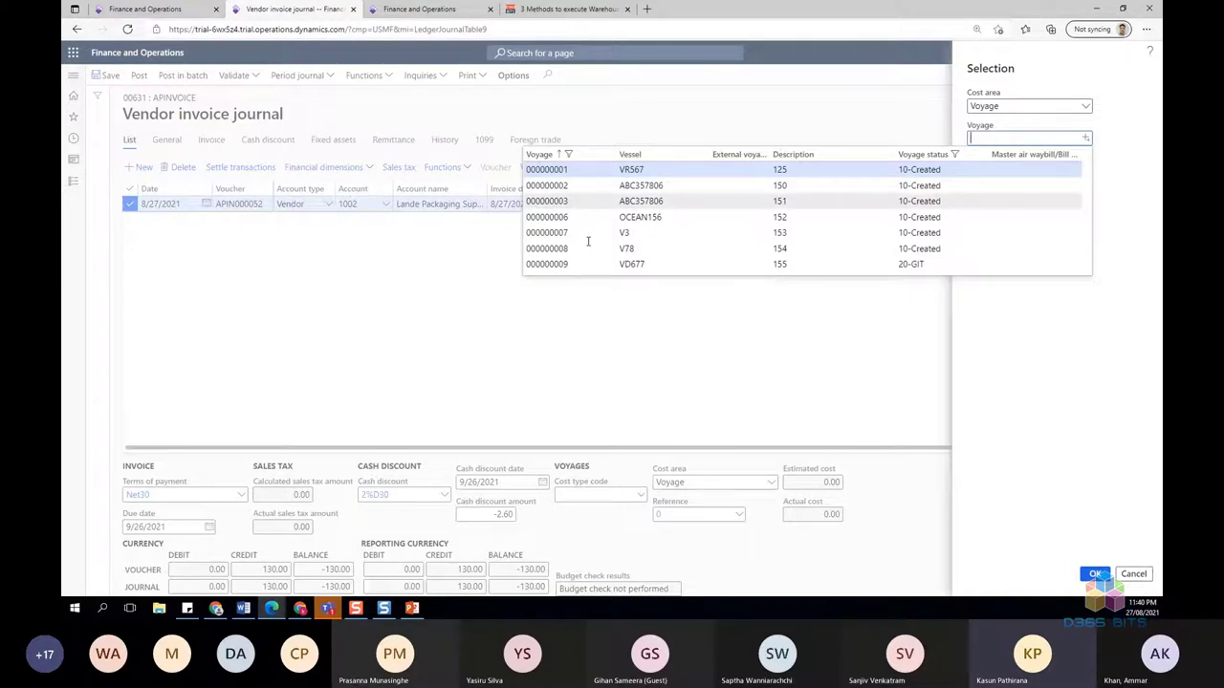
pyautogui.click(550, 264)
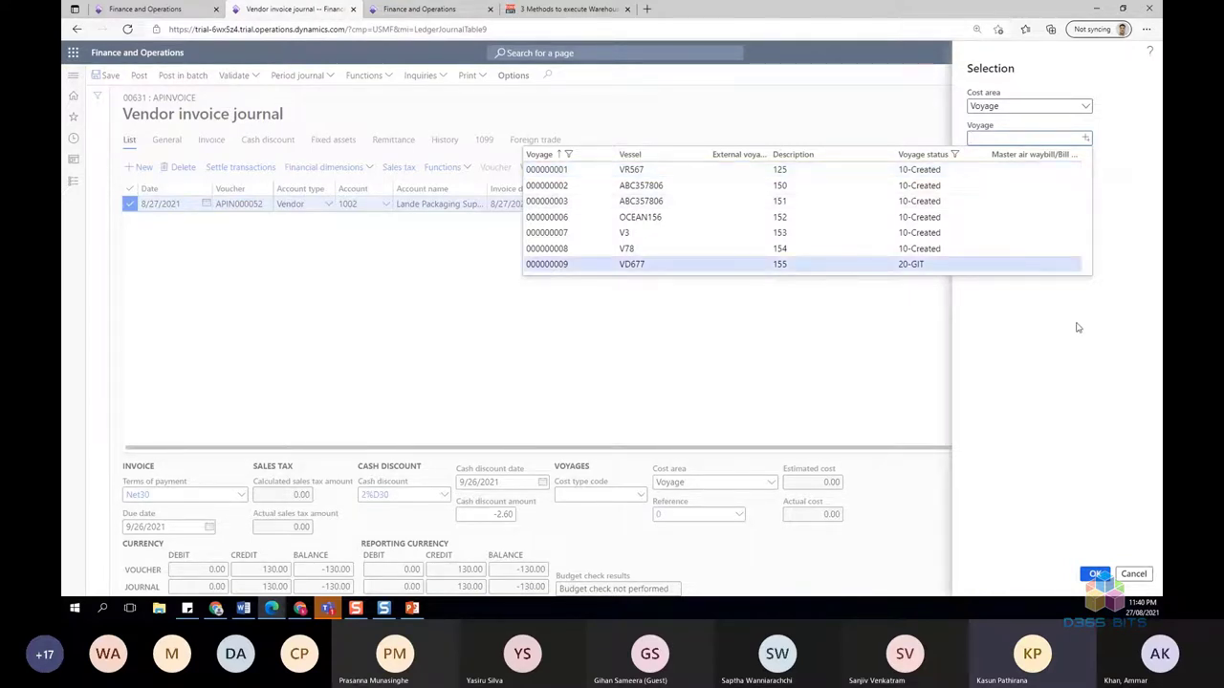
pyautogui.click(1096, 574)
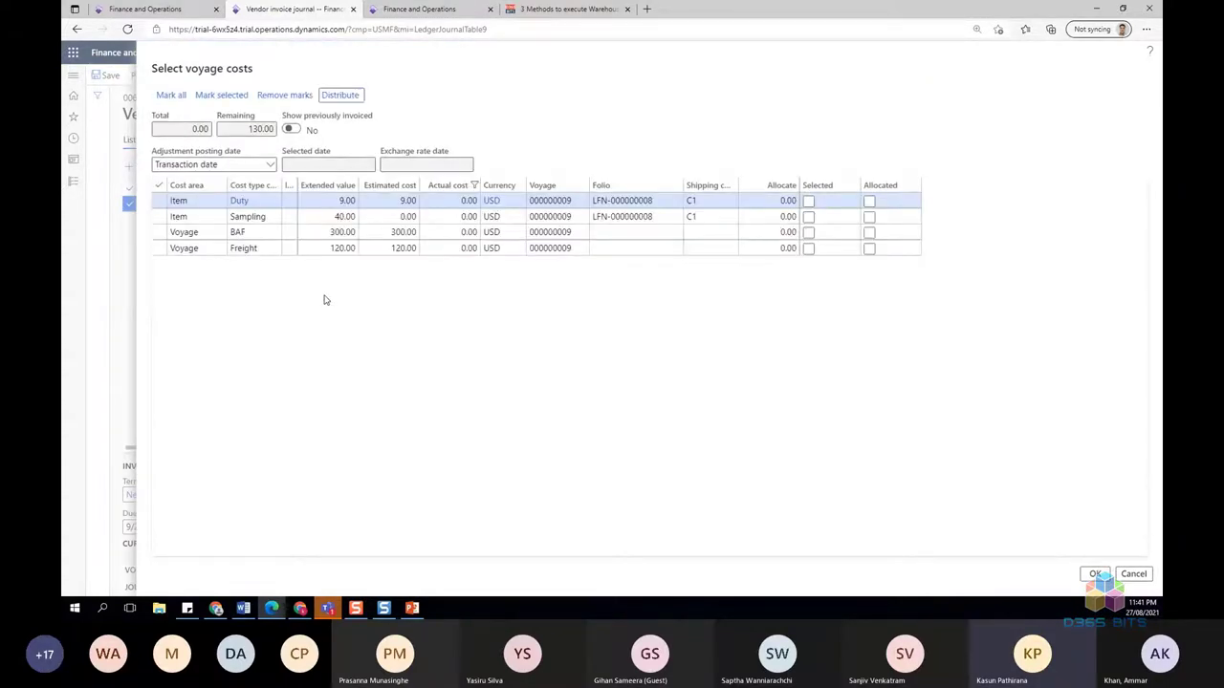
pyautogui.click(747, 247)
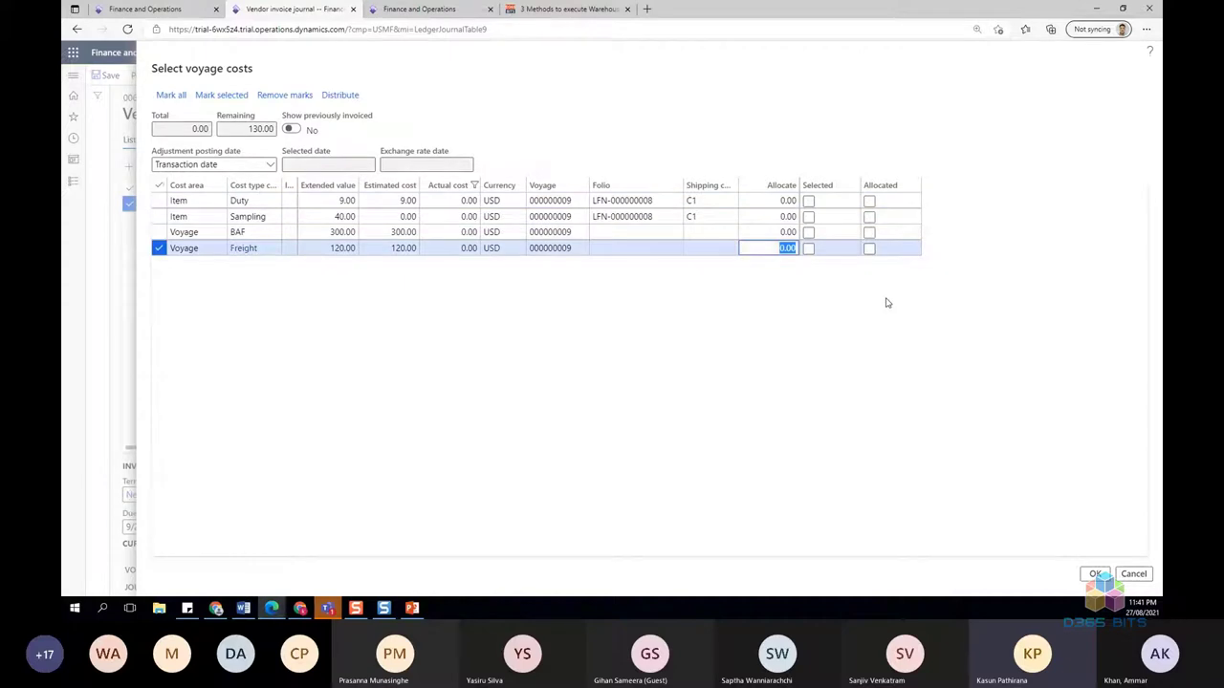
pyautogui.write('130')
pyautogui.press('Tab')
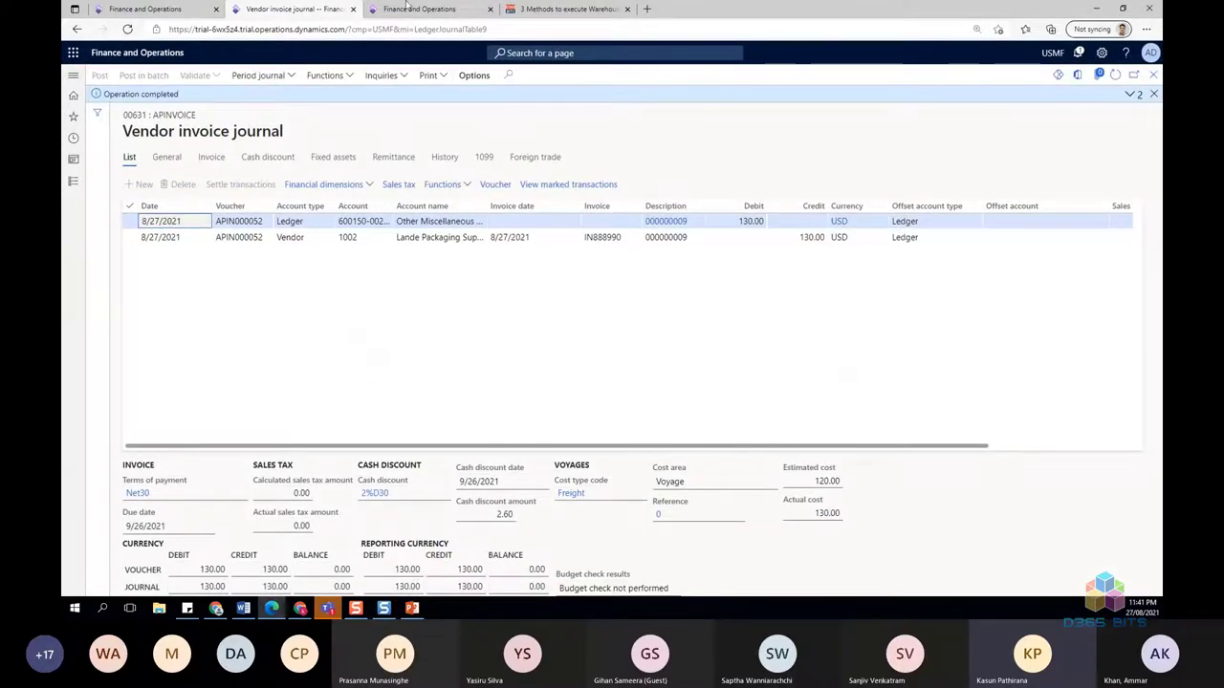
# - Reload the expired Finance and Operations page and return to the All voyages list
pyautogui.click(153, 9)
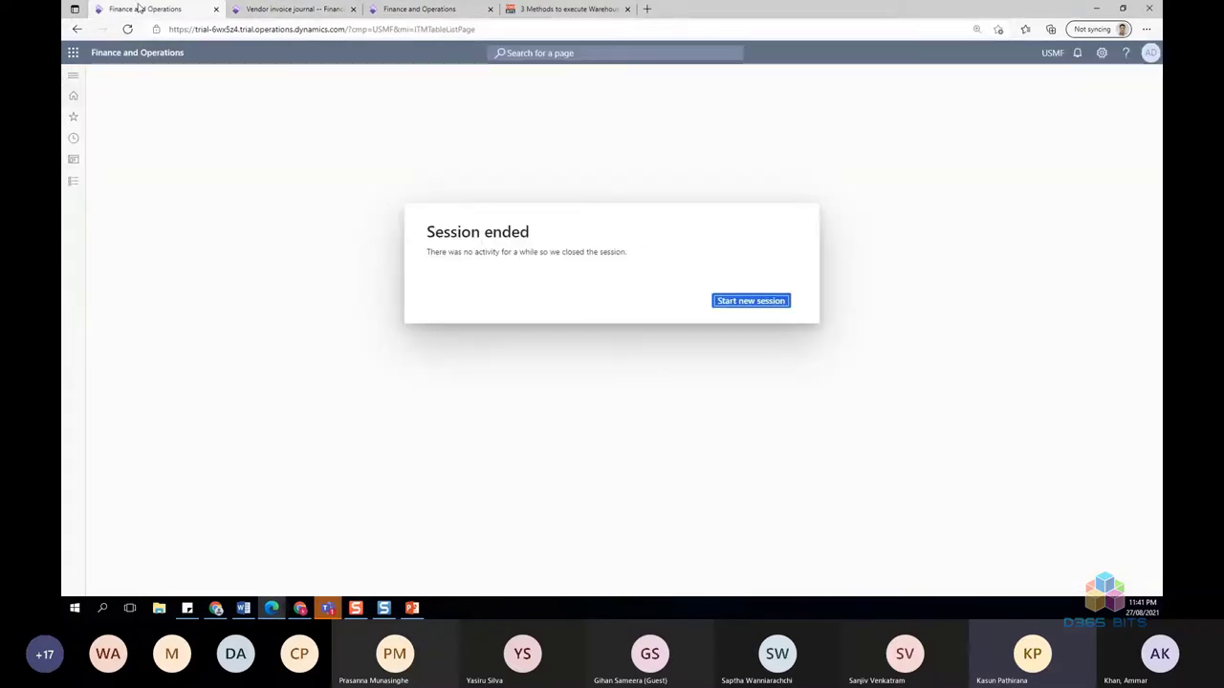
pyautogui.click(244, 29)
pyautogui.press('Return')
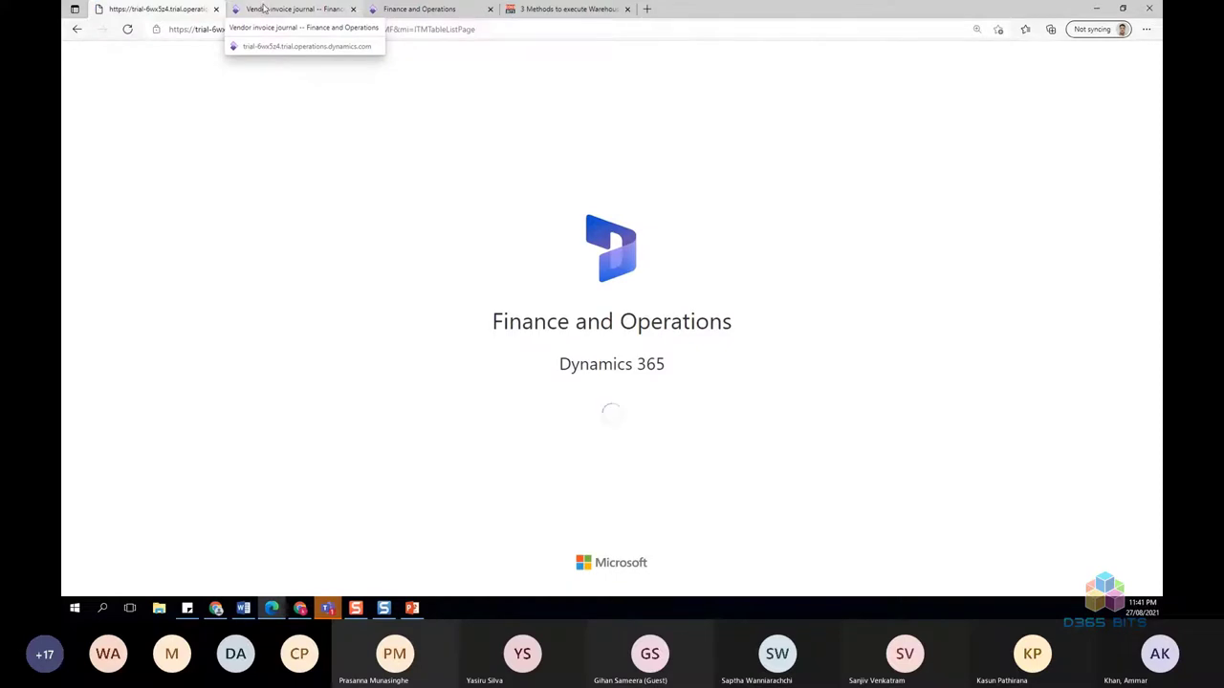
pyautogui.click(264, 13)
pyautogui.click(175, 8)
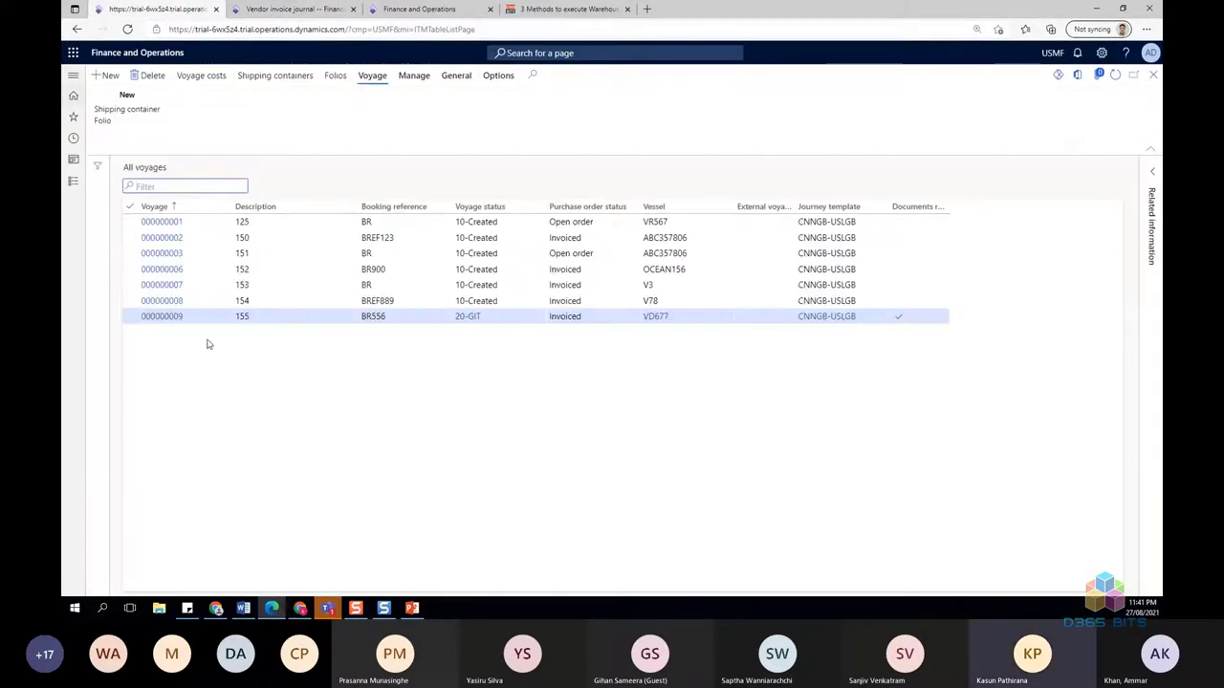
# - Review voyage 000000009's costs inquiry: Freight shows 130.00 actual against a 120.00 estimate
pyautogui.click(457, 76)
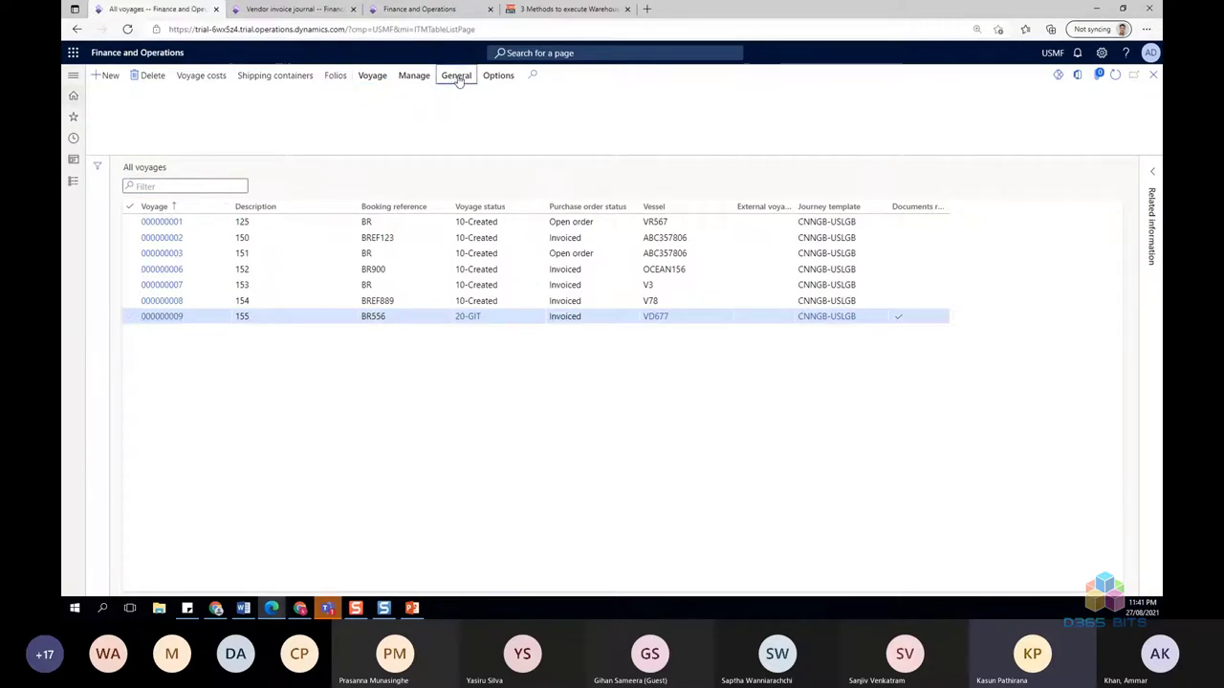
pyautogui.click(189, 121)
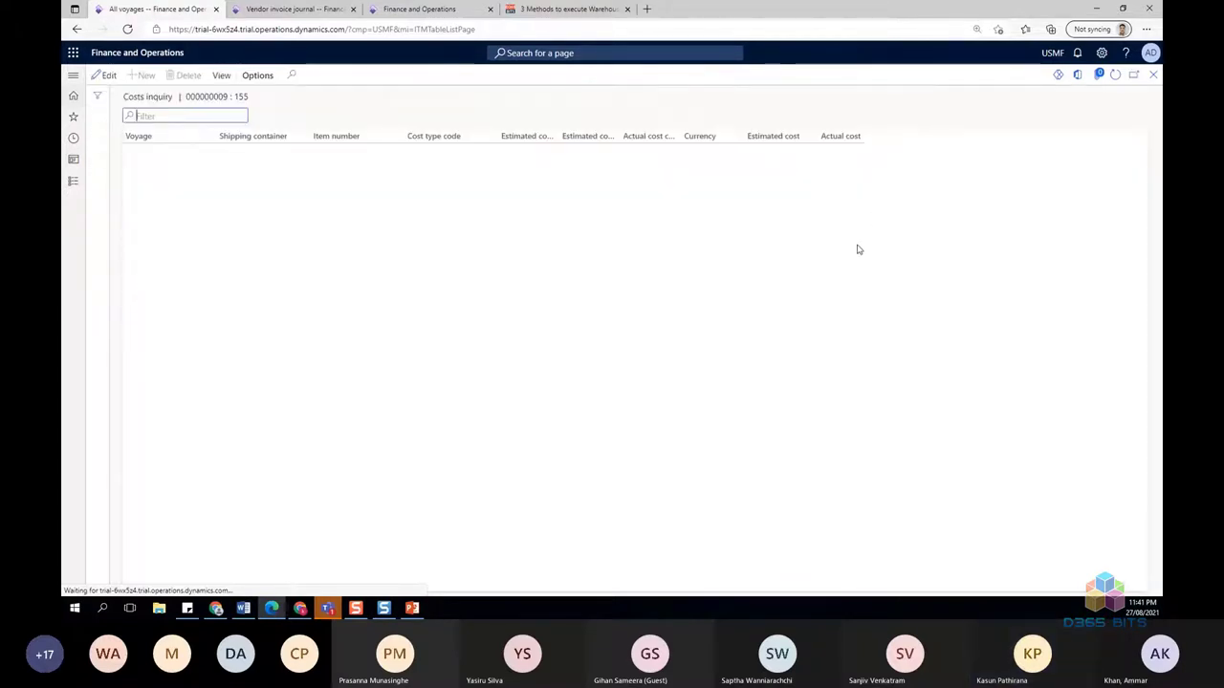
pyautogui.click(852, 183)
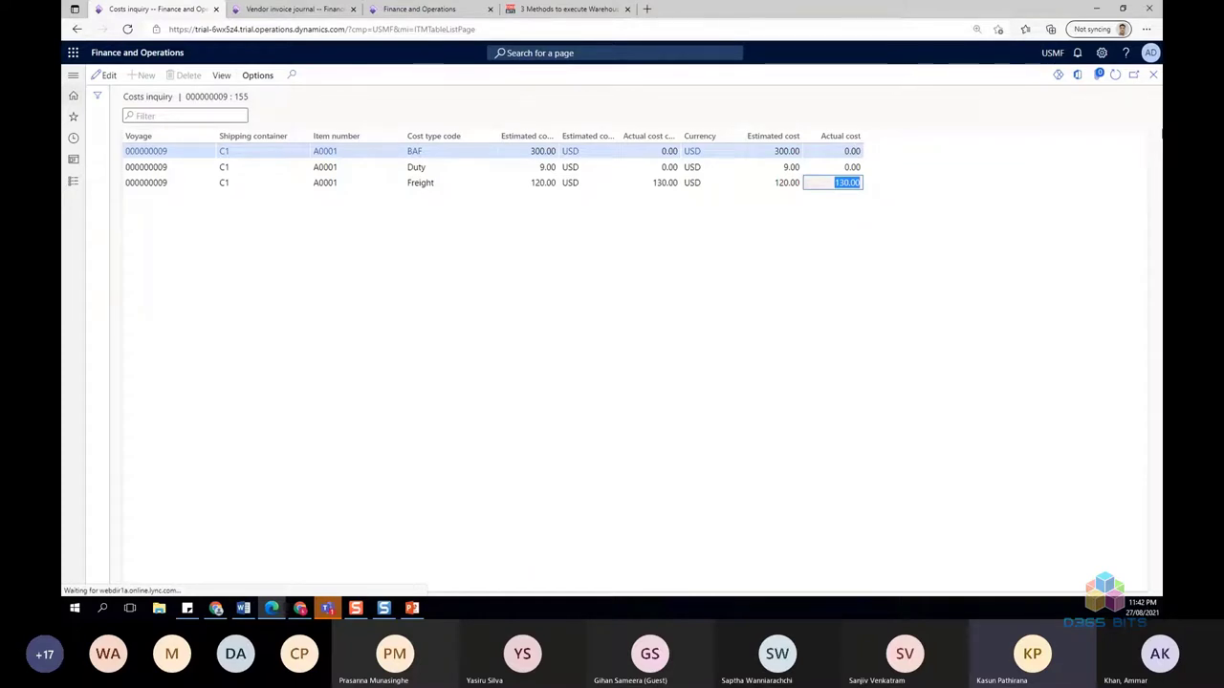
pyautogui.click(1154, 82)
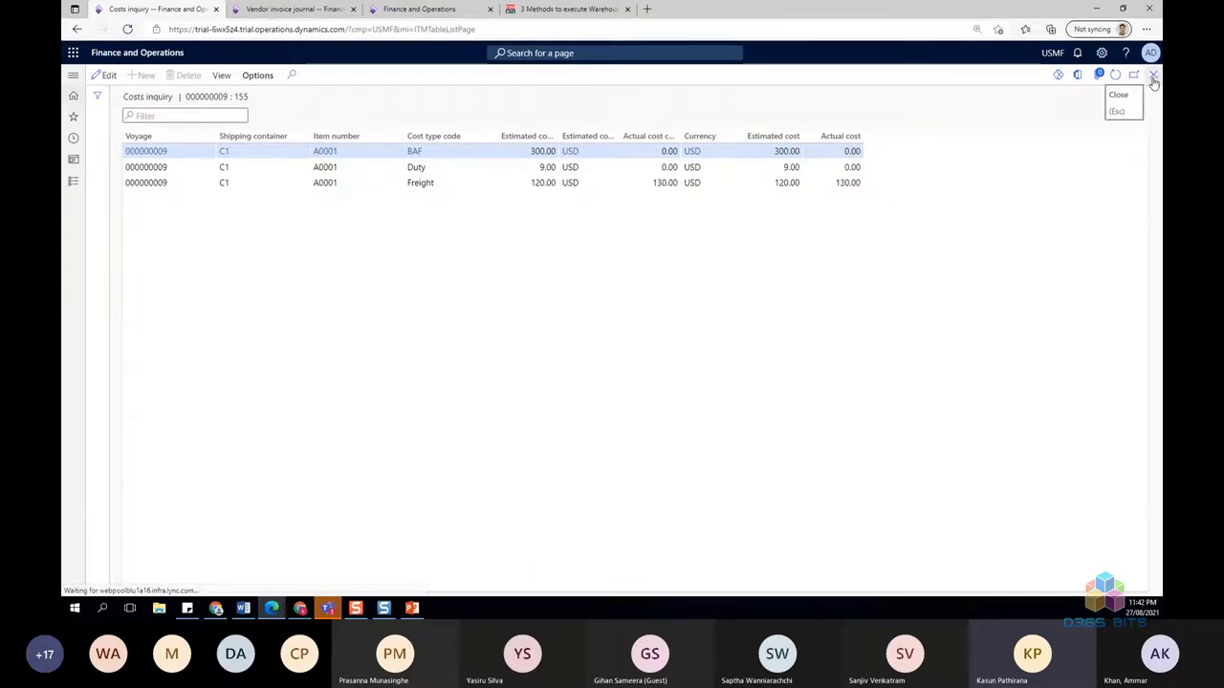
pyautogui.click(73, 181)
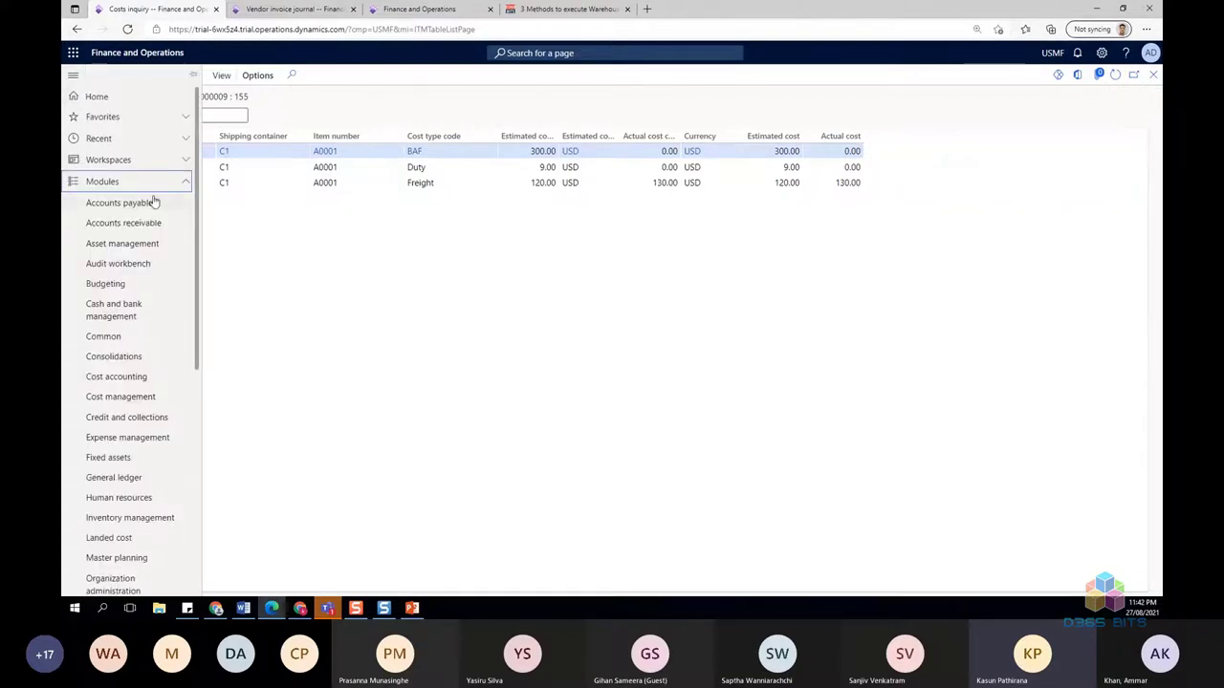
# - Create a new purchase order for vendor 1001 Acme Office Supplies with warehouse 24
pyautogui.click(125, 203)
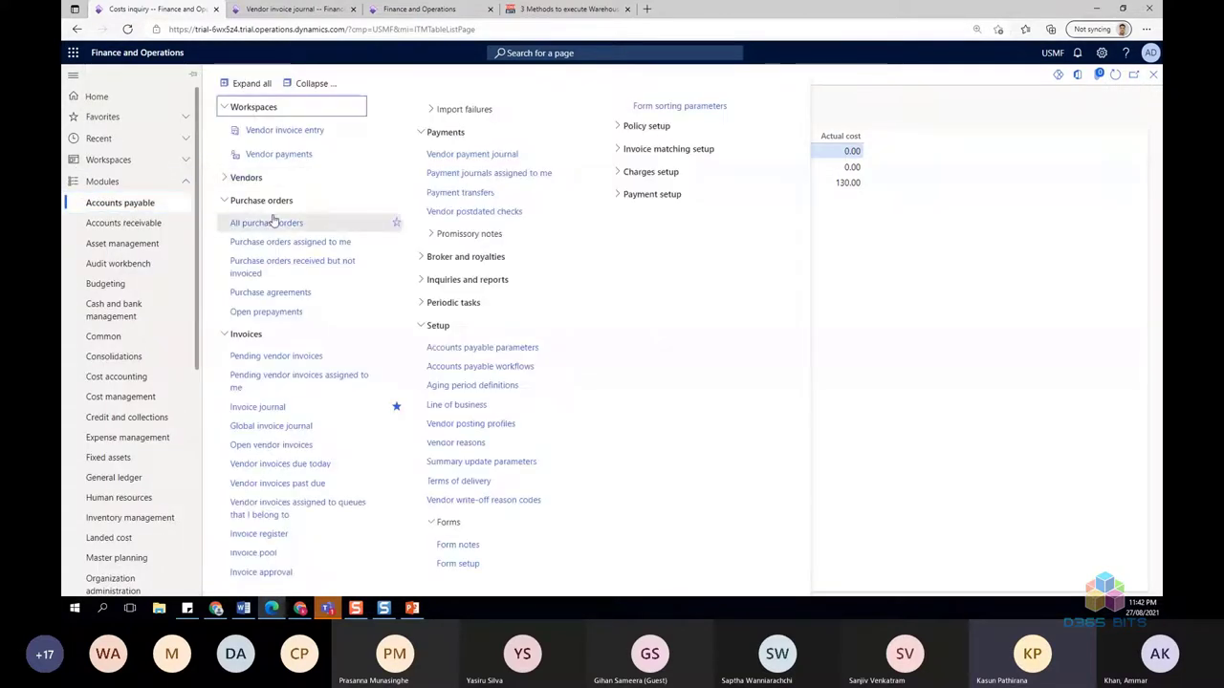
pyautogui.click(802, 289)
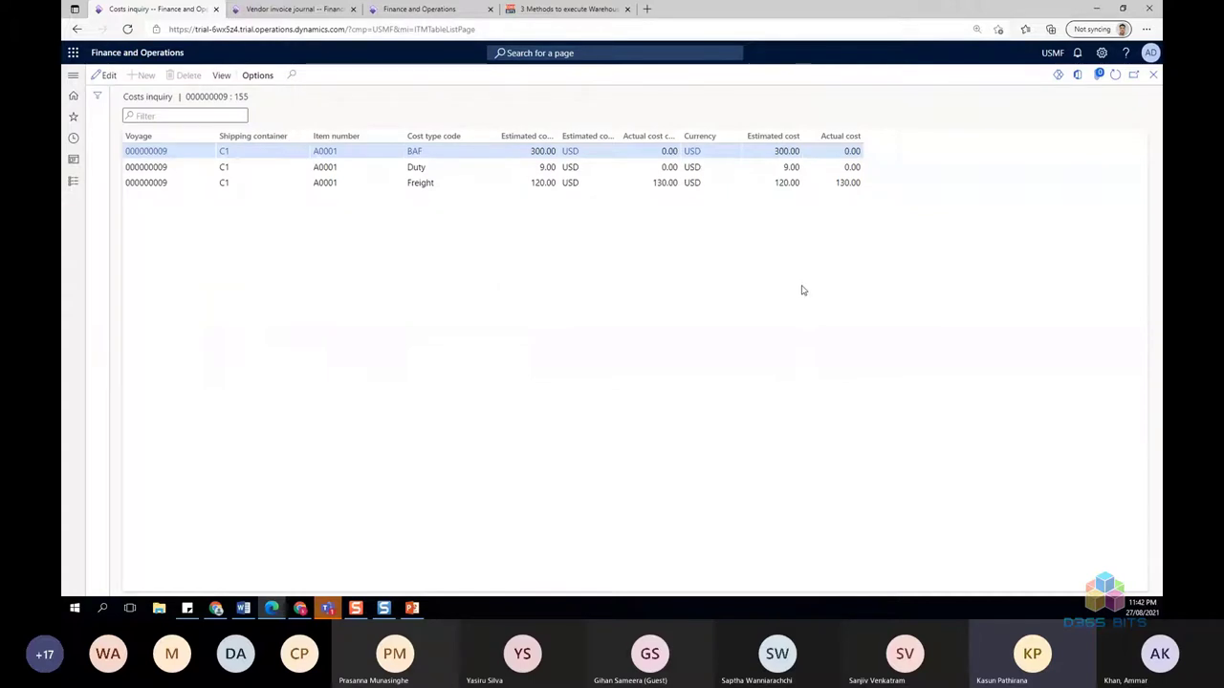
pyautogui.hotkey('alt', 'Left')
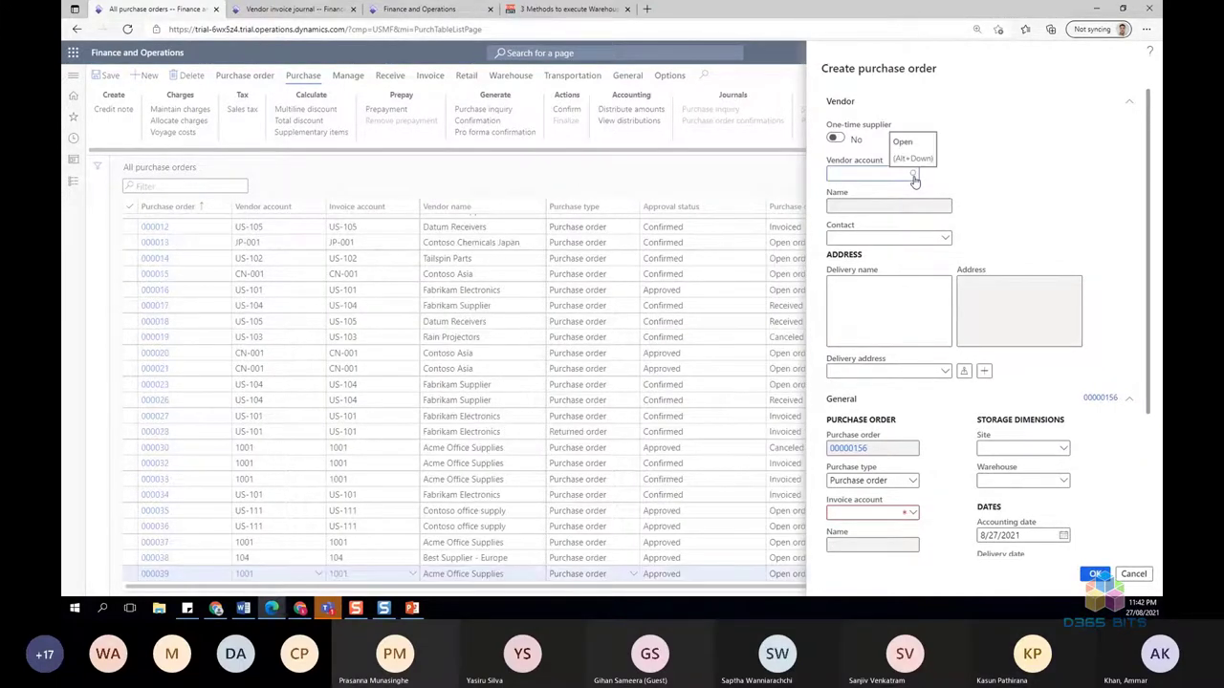
pyautogui.click(913, 174)
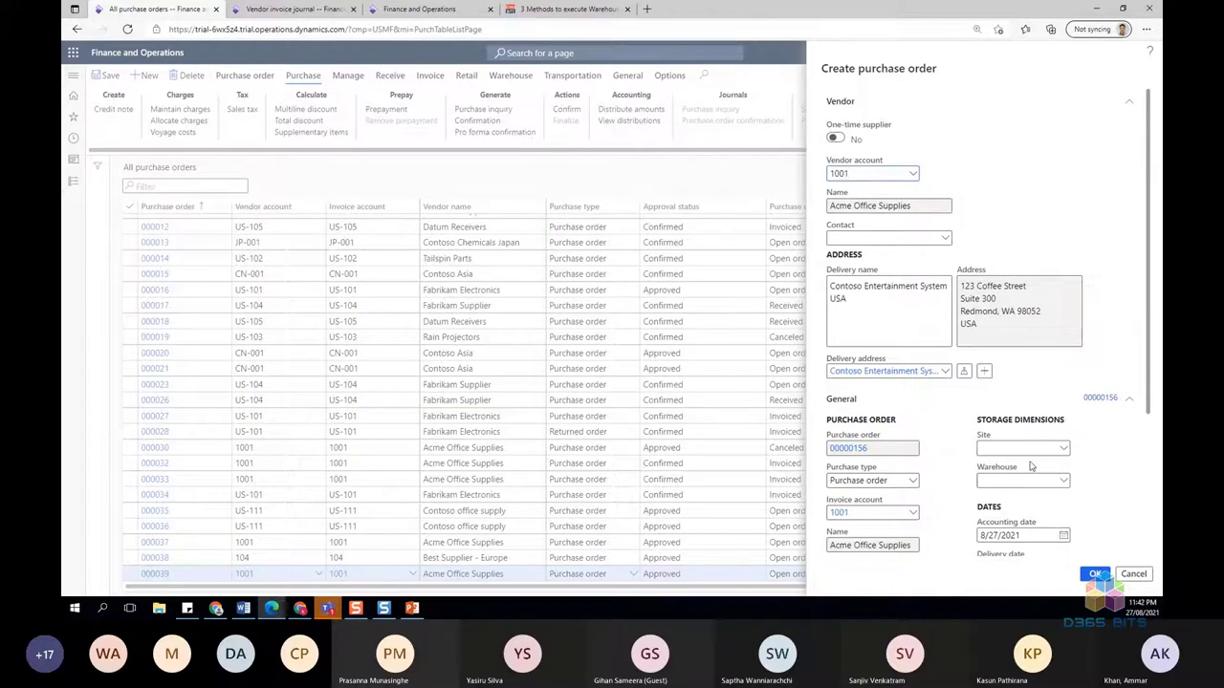
pyautogui.scroll(-3, 1001, 359)
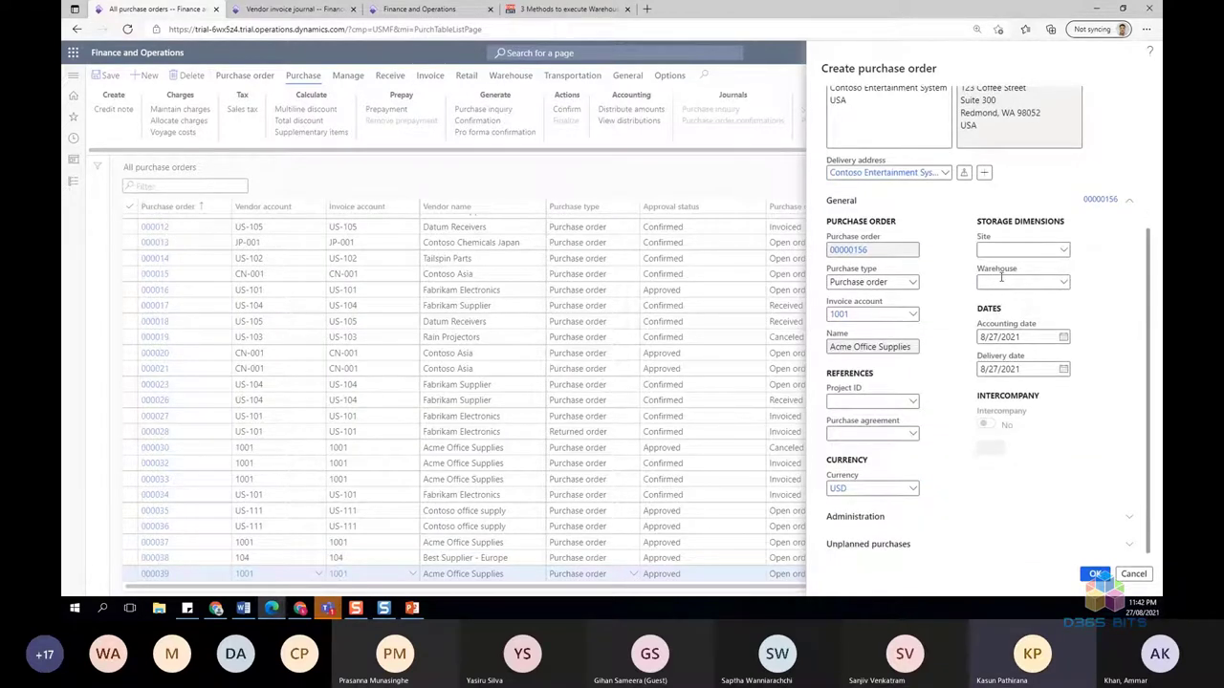
pyautogui.write('24')
pyautogui.press('Tab')
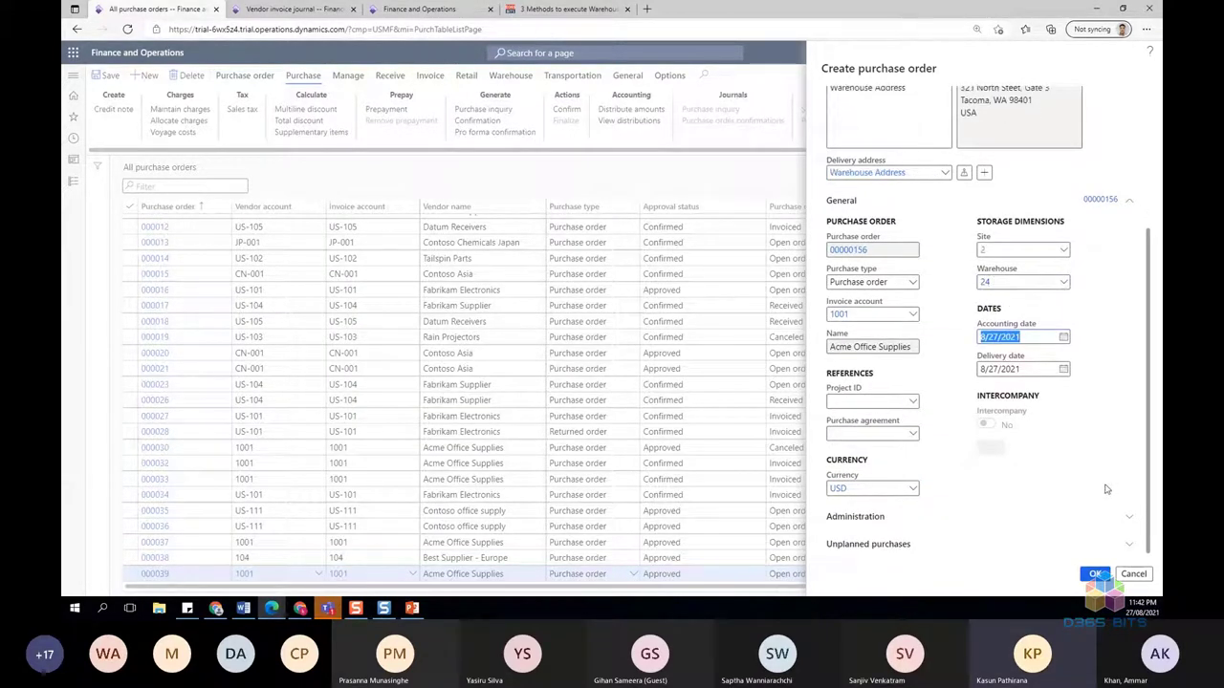
pyautogui.click(1093, 574)
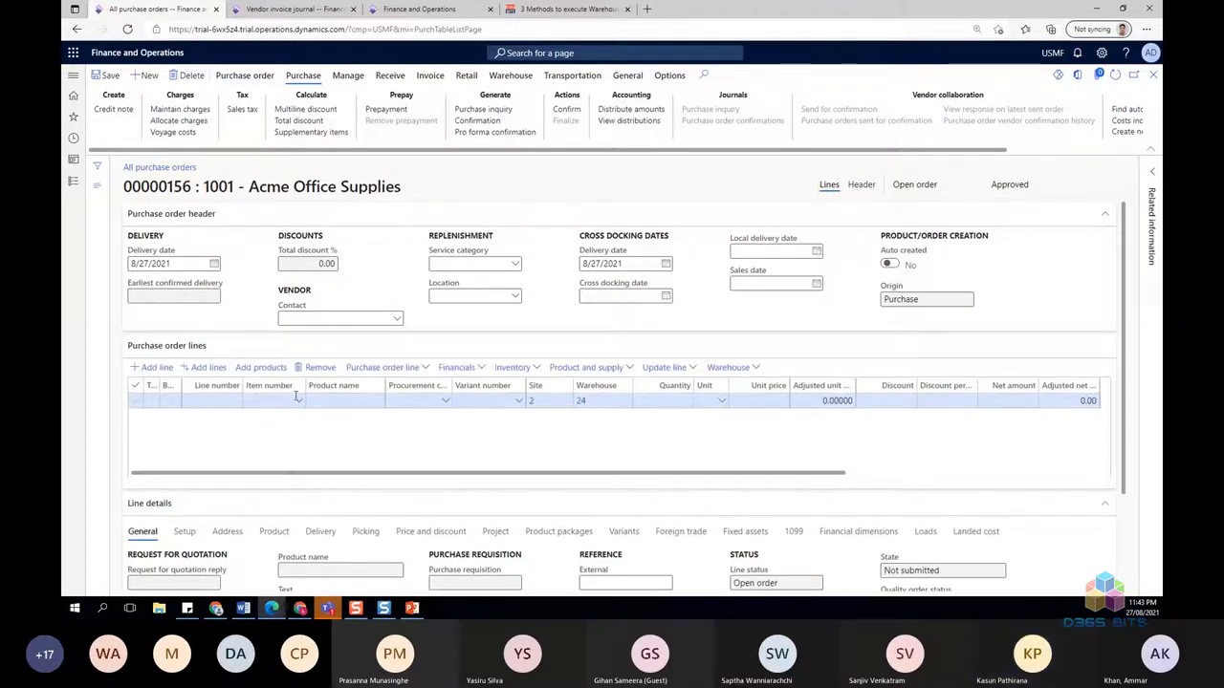
# - Add a line for 10 pcs of item A0001 HDMI 6' Cables and save the order
pyautogui.click(278, 402)
pyautogui.write('A')
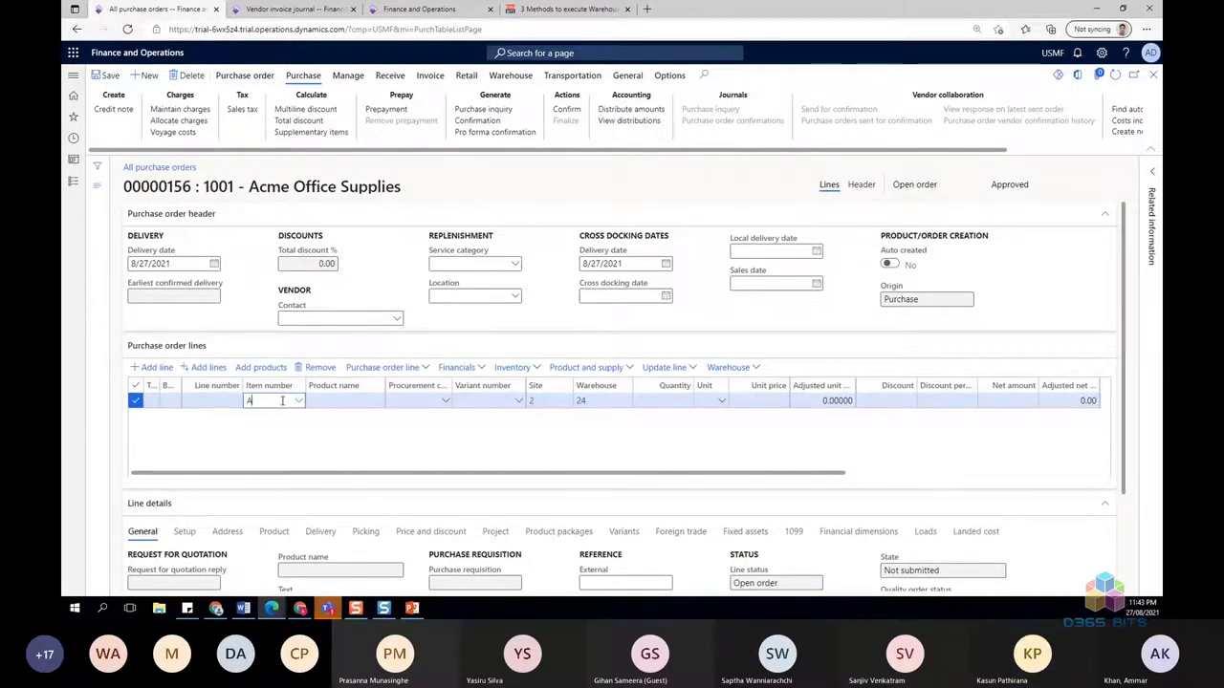
pyautogui.write('0001')
pyautogui.press('Tab')
pyautogui.press('Tab')
pyautogui.press('Tab')
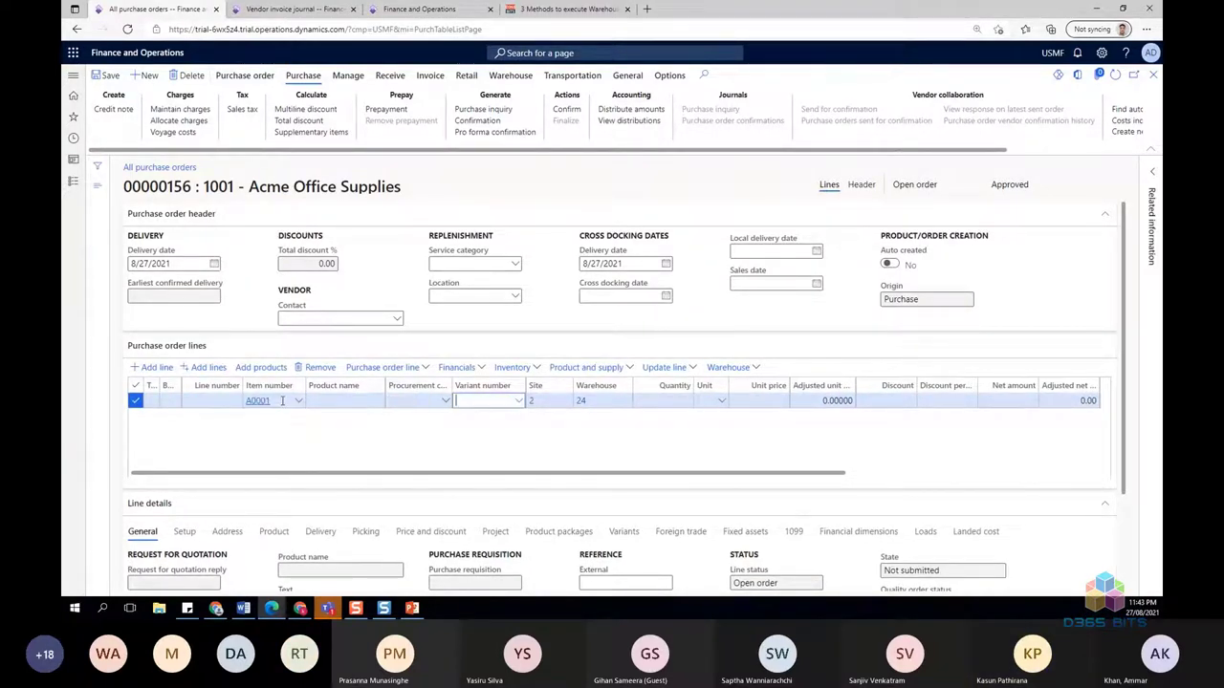
pyautogui.press('Tab')
pyautogui.press('Tab')
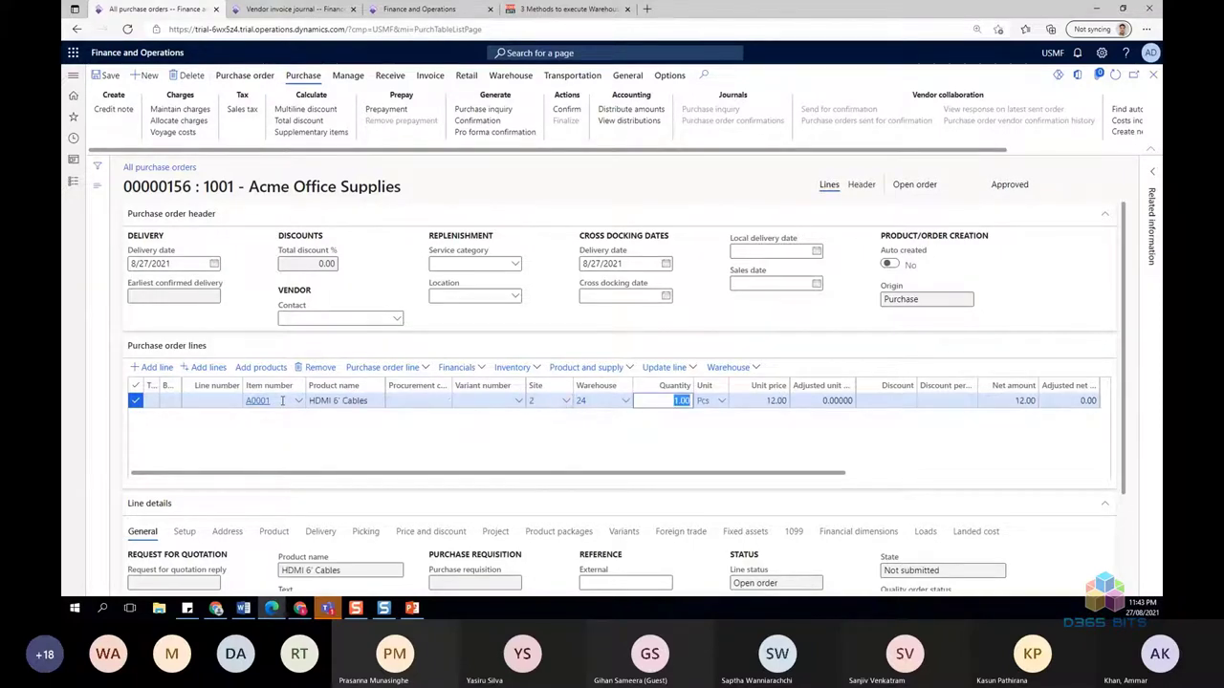
pyautogui.write('10')
pyautogui.press('Tab')
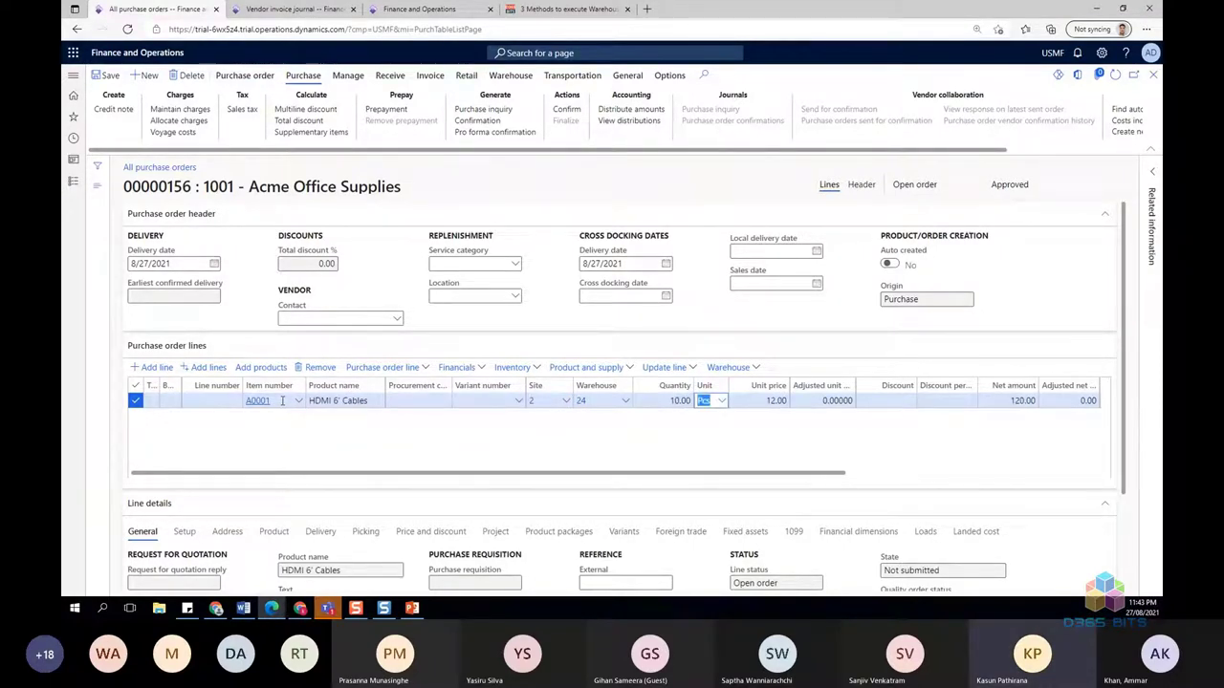
pyautogui.click(105, 75)
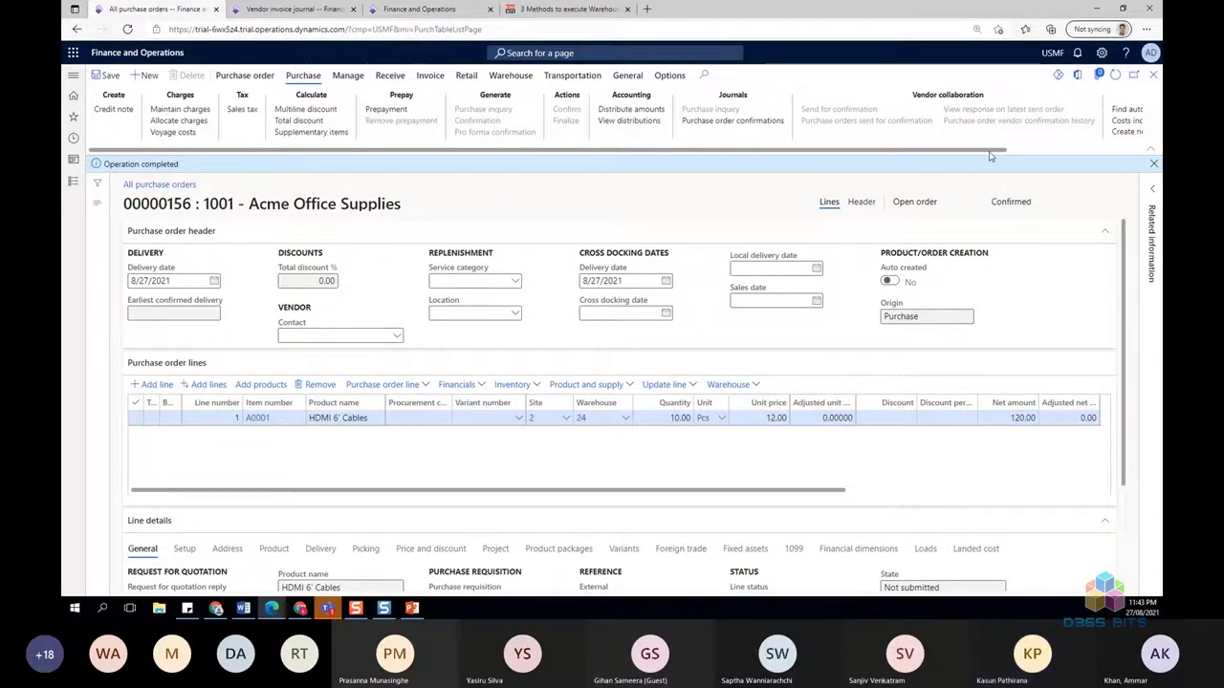
# - Start a voyage for the order and review the line's landed cost details
pyautogui.click(1126, 131)
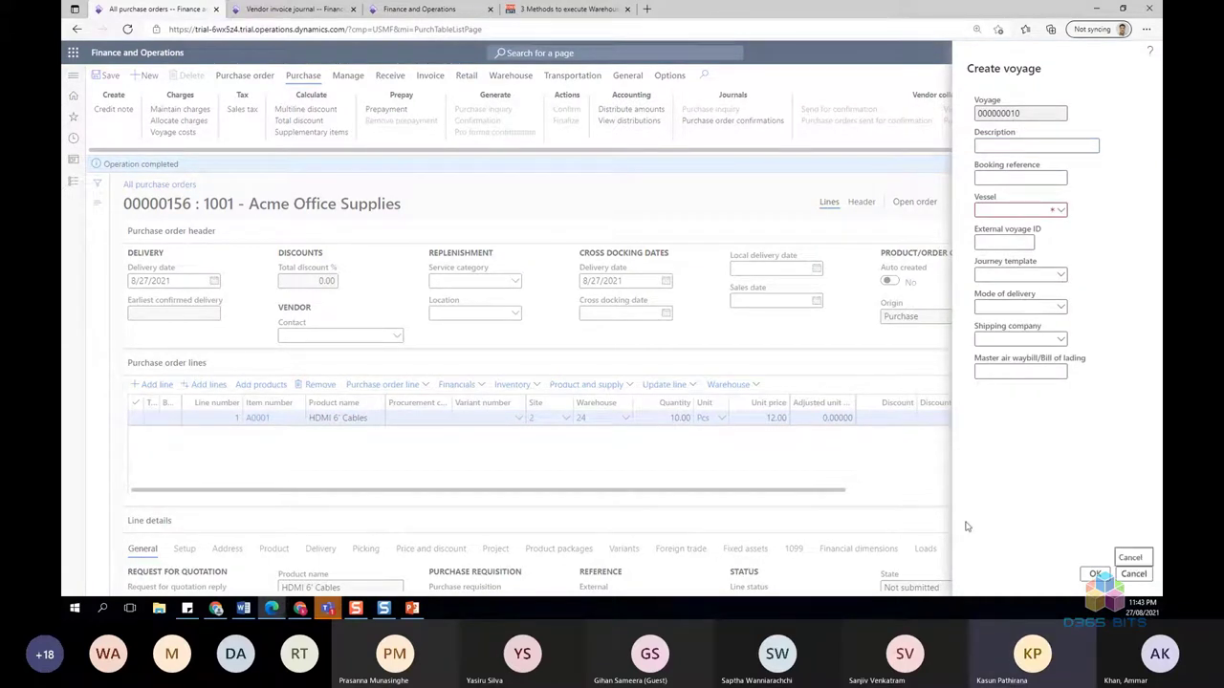
pyautogui.click(846, 419)
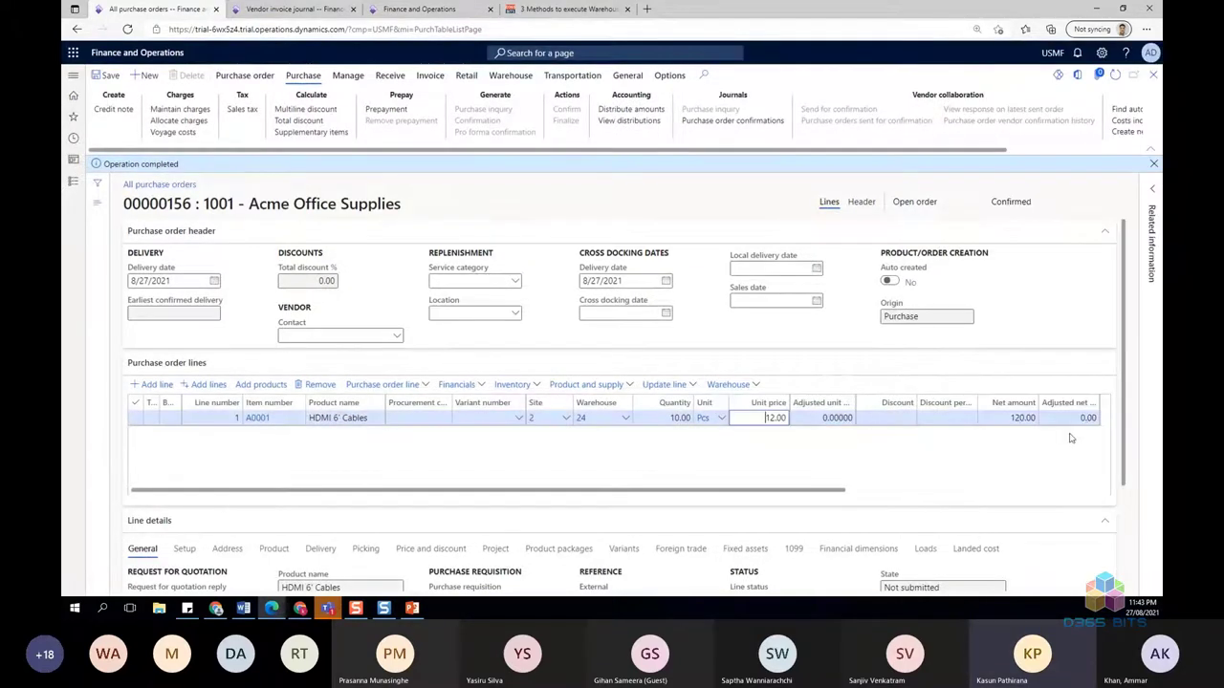
pyautogui.click(975, 409)
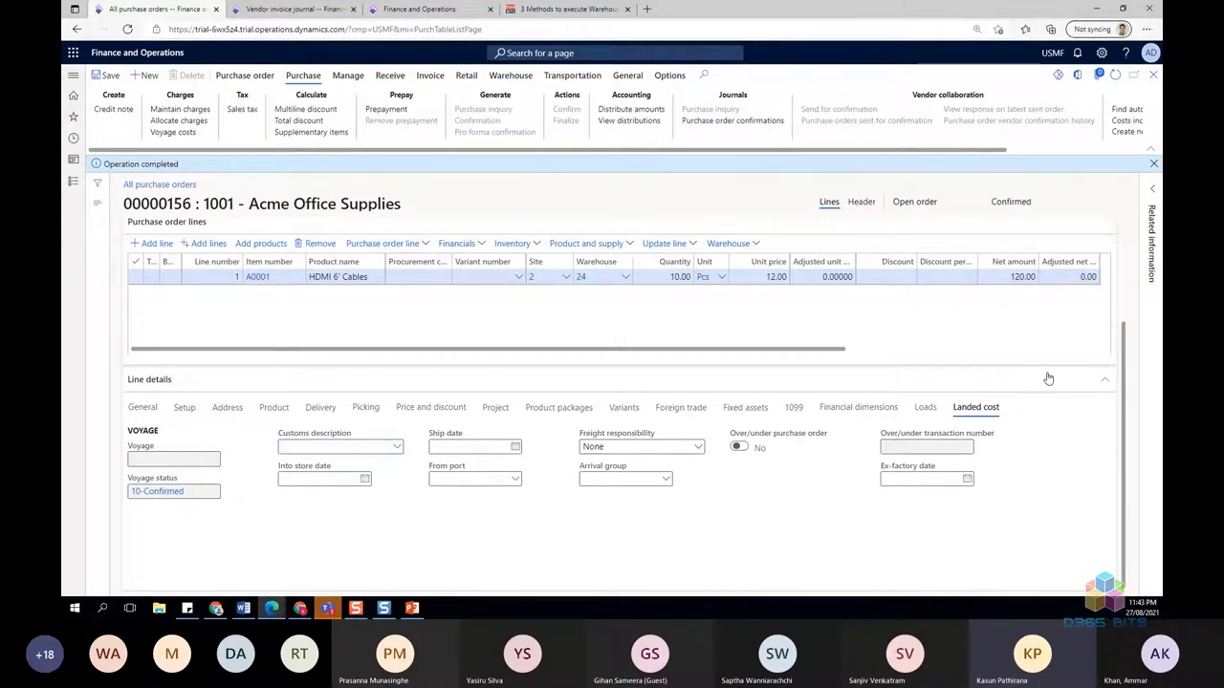
pyautogui.scroll(2, 1042, 412)
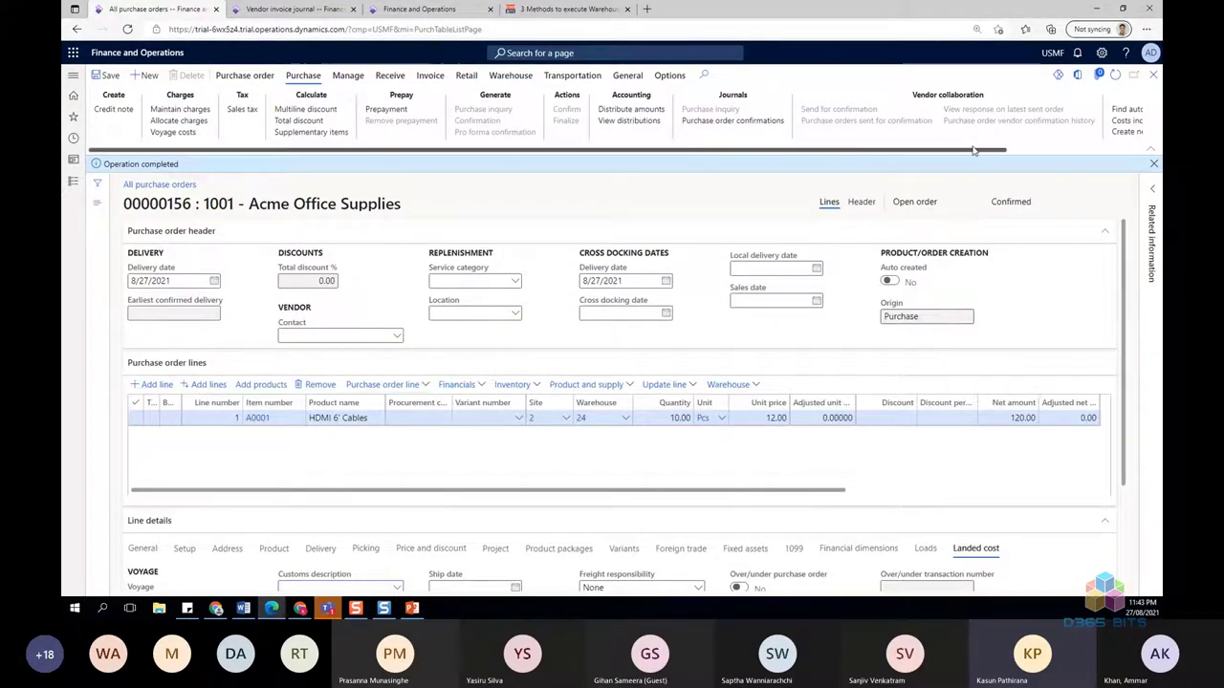
pyautogui.hscroll(3, 971, 153)
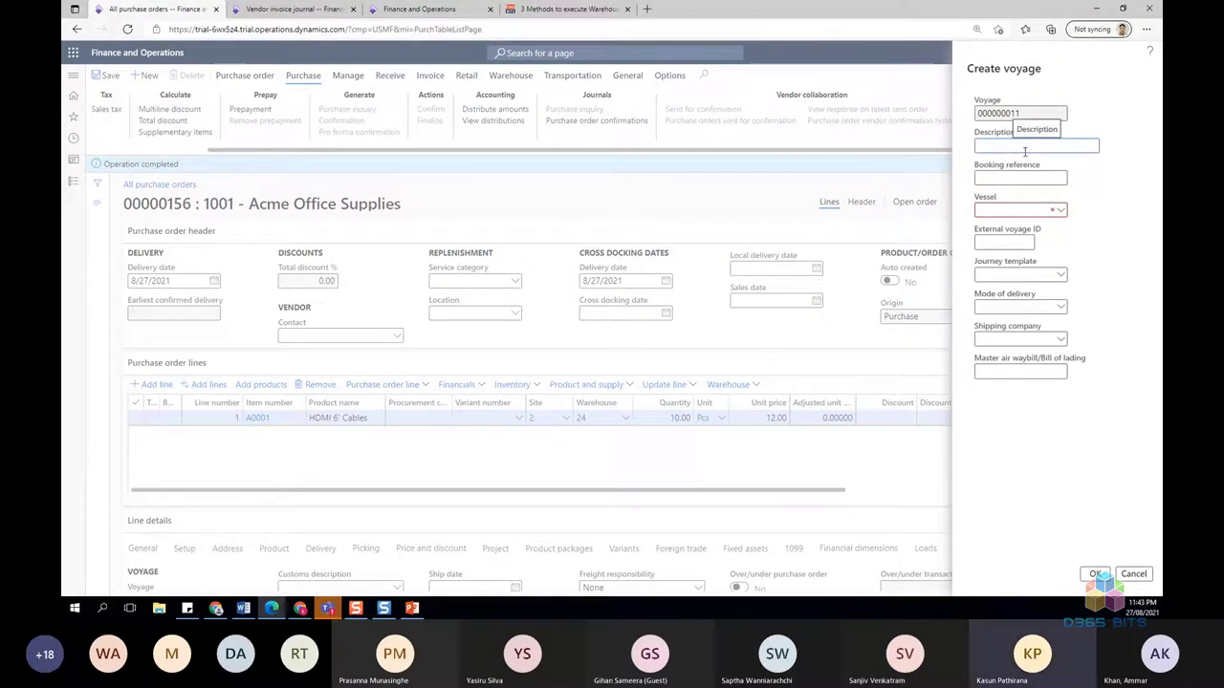
# - Fill in the voyage with description 156, booking reference BR667 and journey template CNNGB-USLGB
pyautogui.write('156')
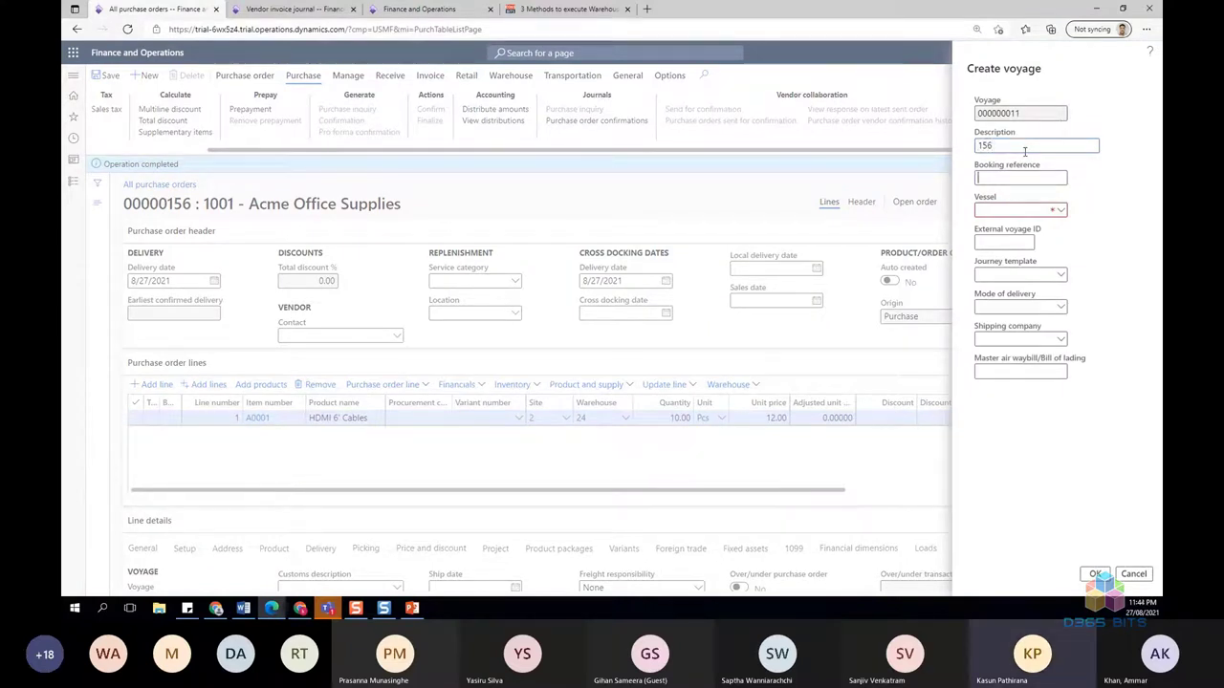
pyautogui.press('Tab')
pyautogui.write('BR')
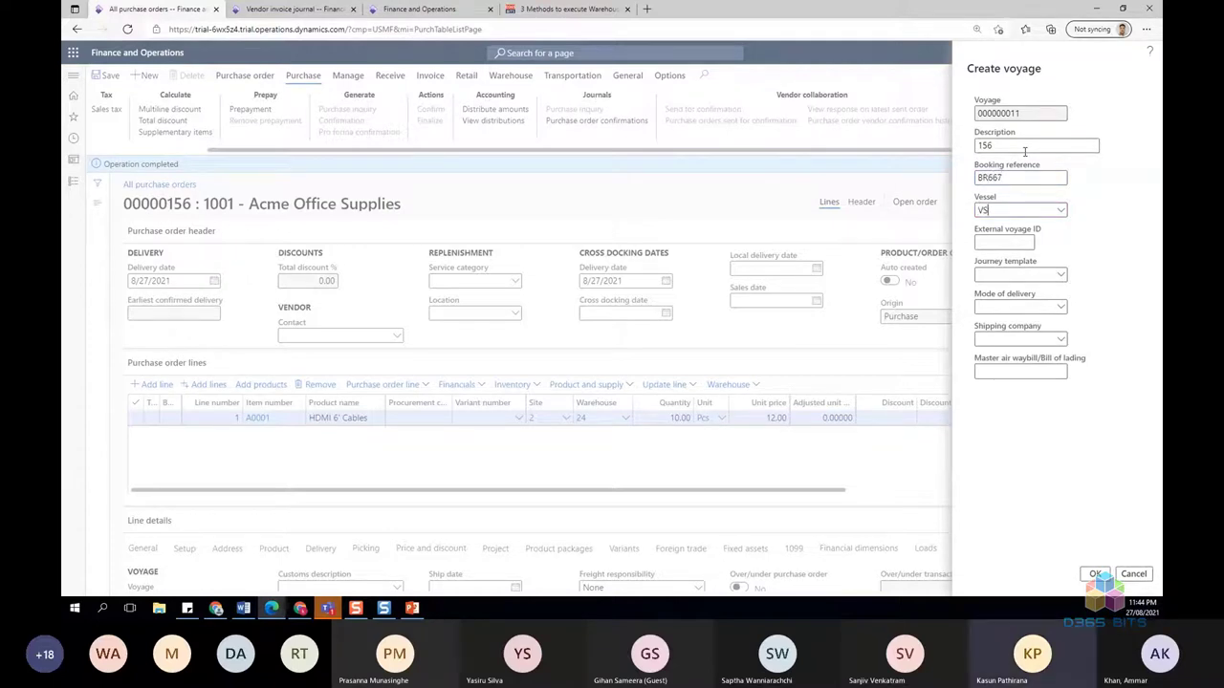
pyautogui.press('Tab')
pyautogui.click(1060, 277)
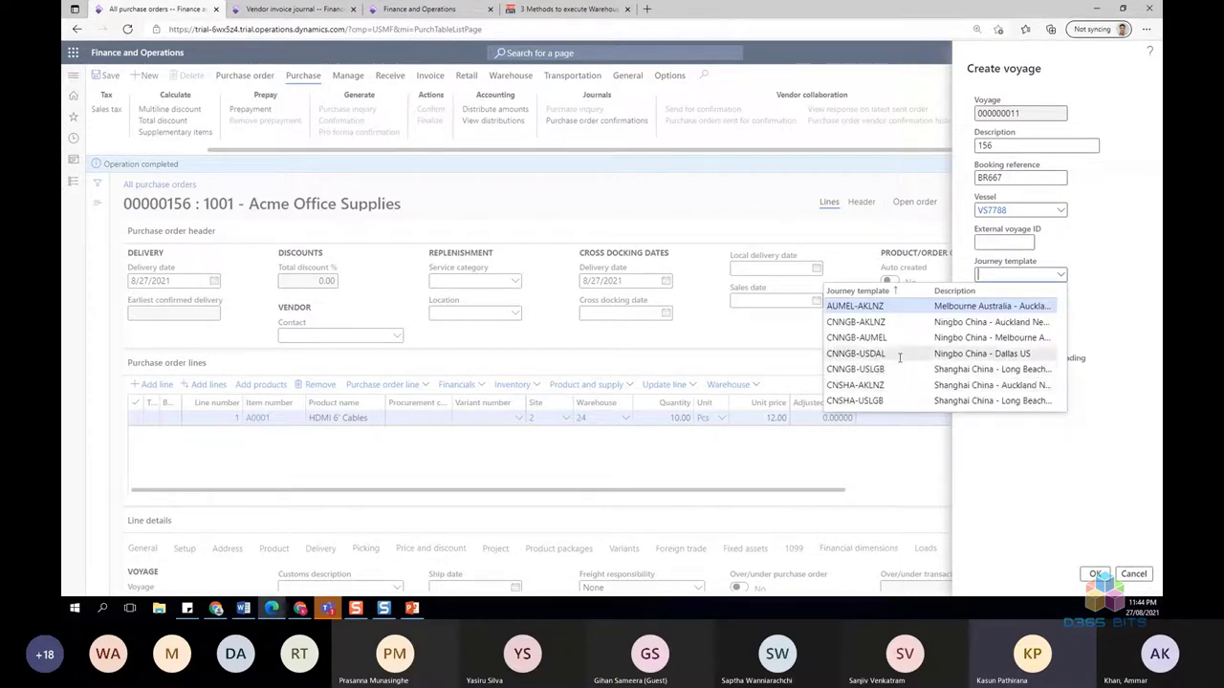
pyautogui.click(914, 371)
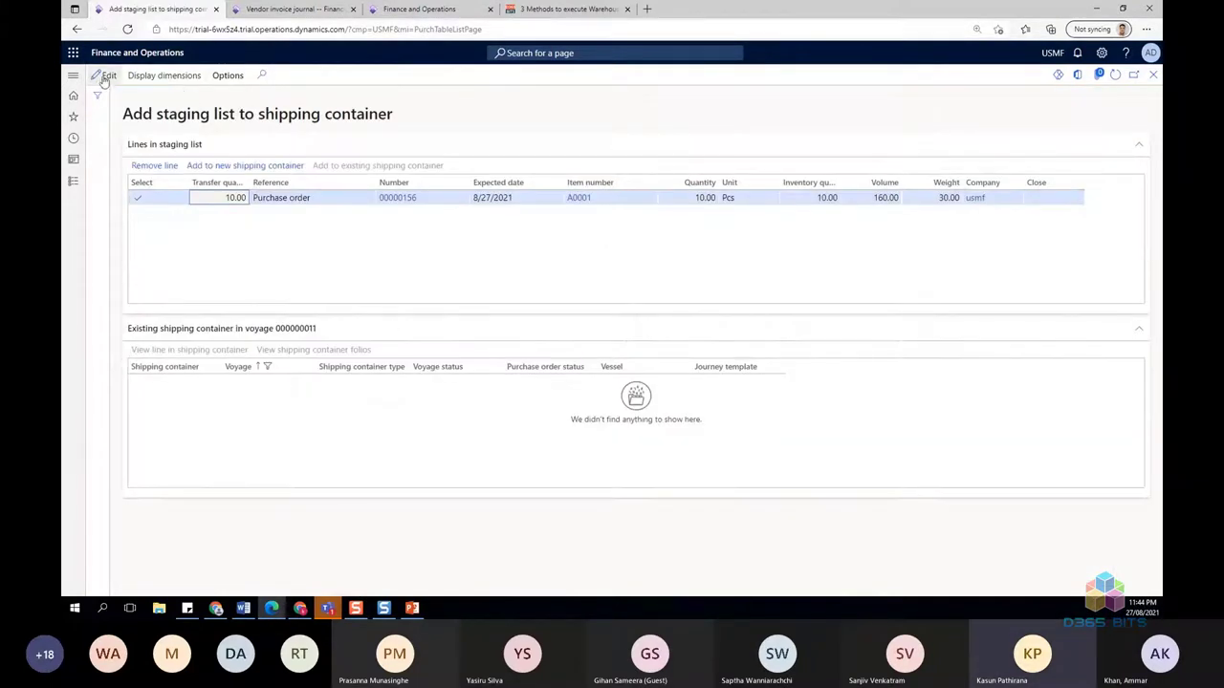
# - Move 5 of the staged pieces into a new shipping container named CN1
pyautogui.click(218, 197)
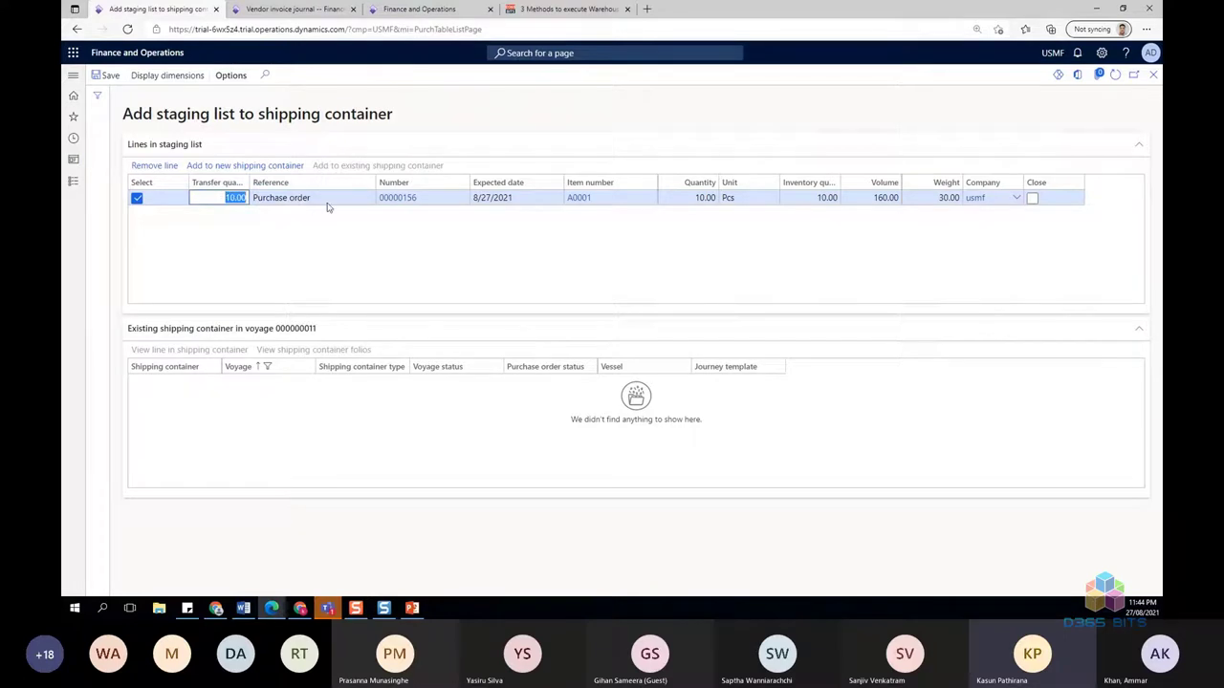
pyautogui.write('5')
pyautogui.click(313, 240)
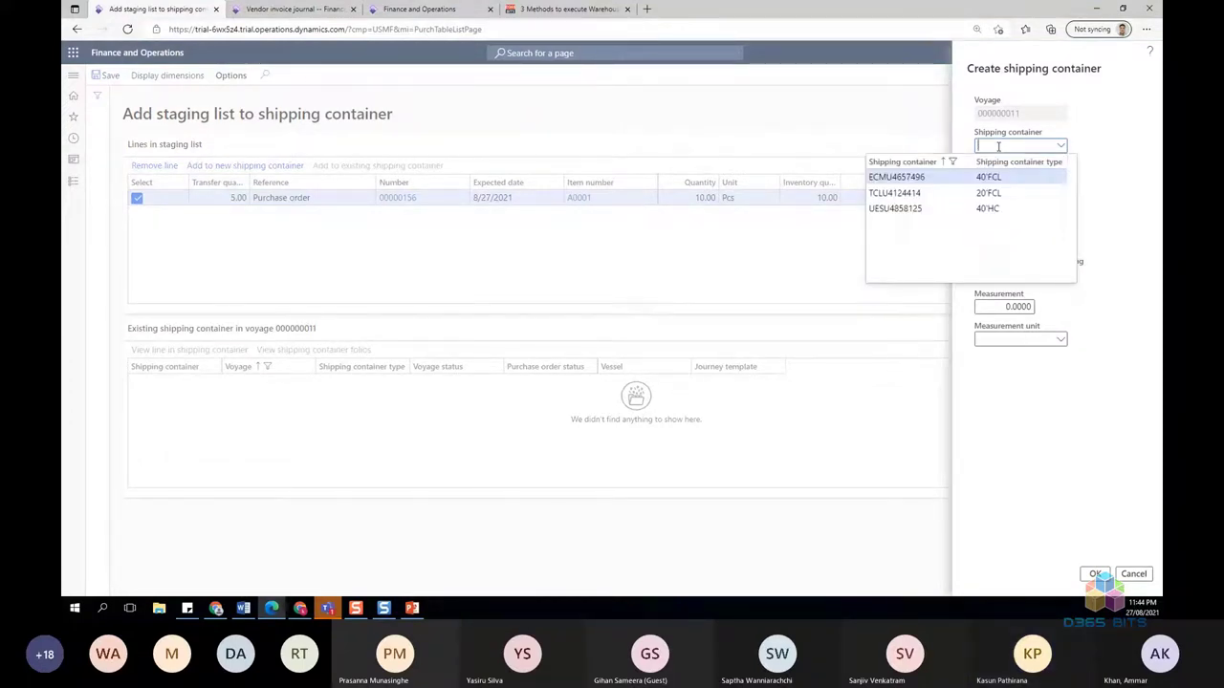
pyautogui.write('CN')
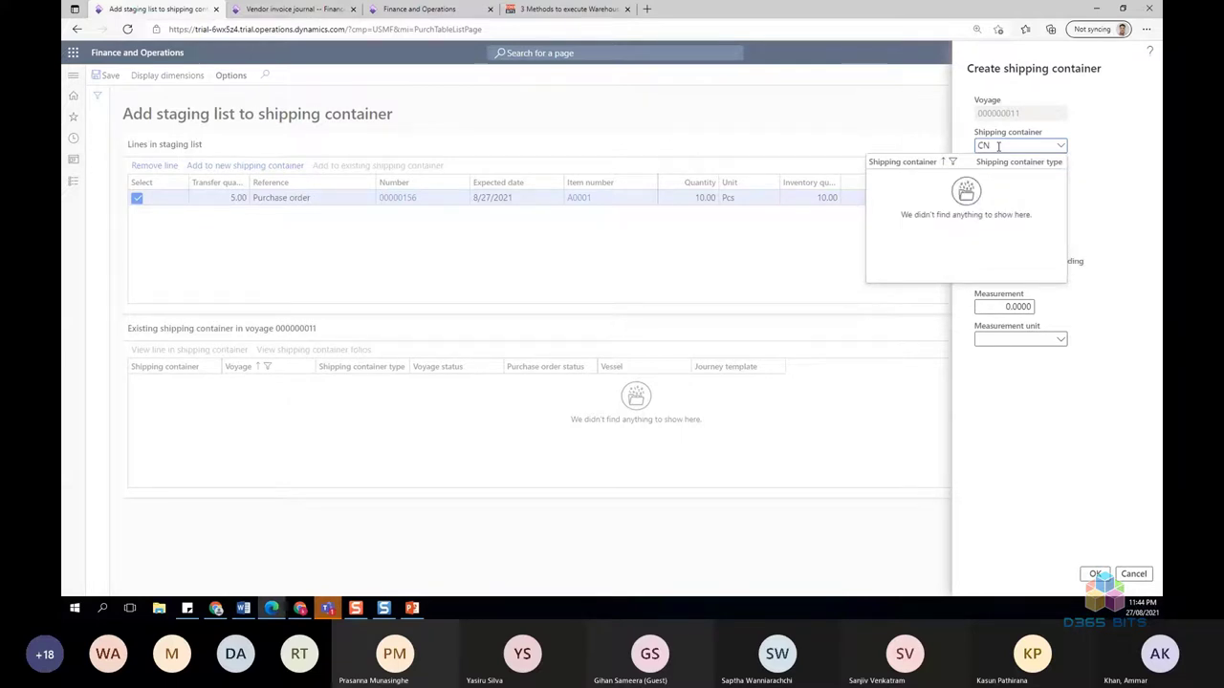
pyautogui.write('1')
pyautogui.press('Tab')
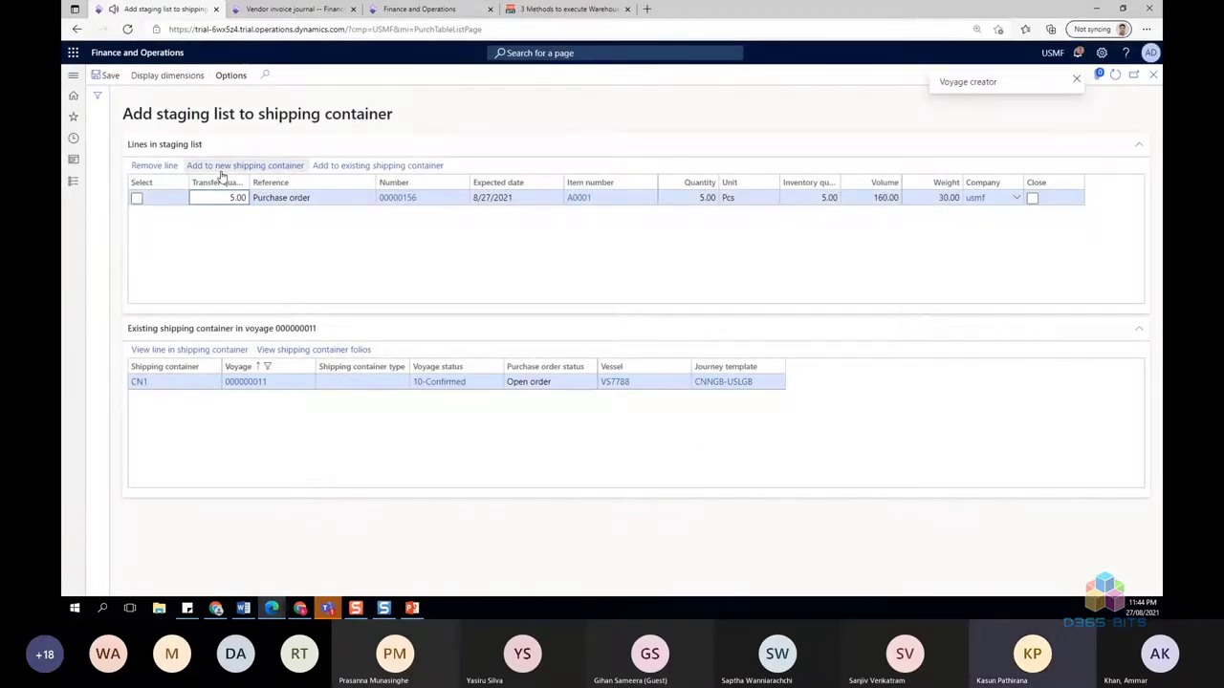
# - Create container CN2 for the remaining staged pieces and accept overwriting the uninvoiced cost lines
pyautogui.click(239, 168)
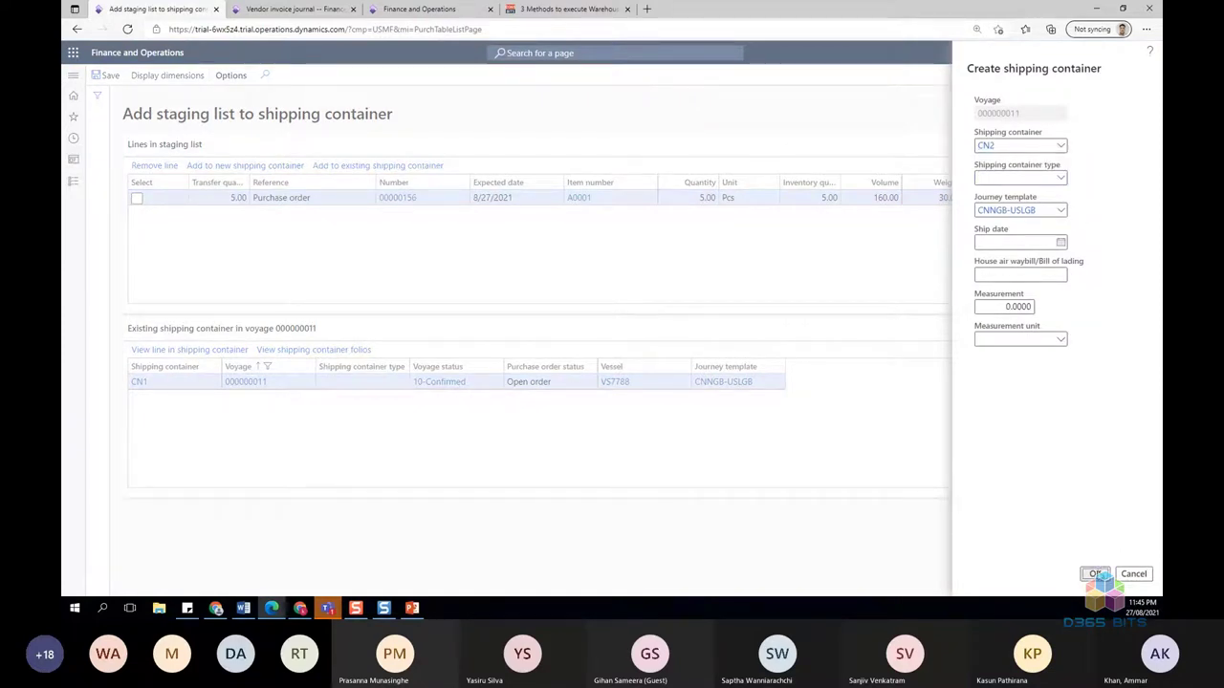
pyautogui.click(1095, 574)
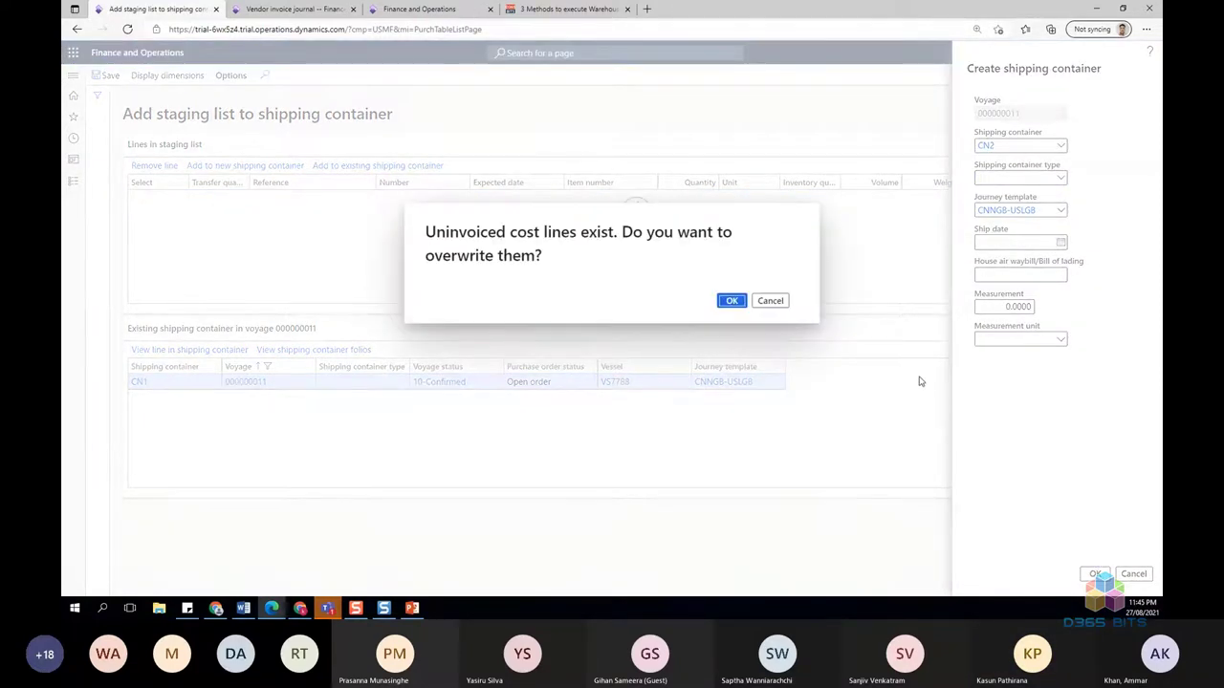
pyautogui.click(732, 301)
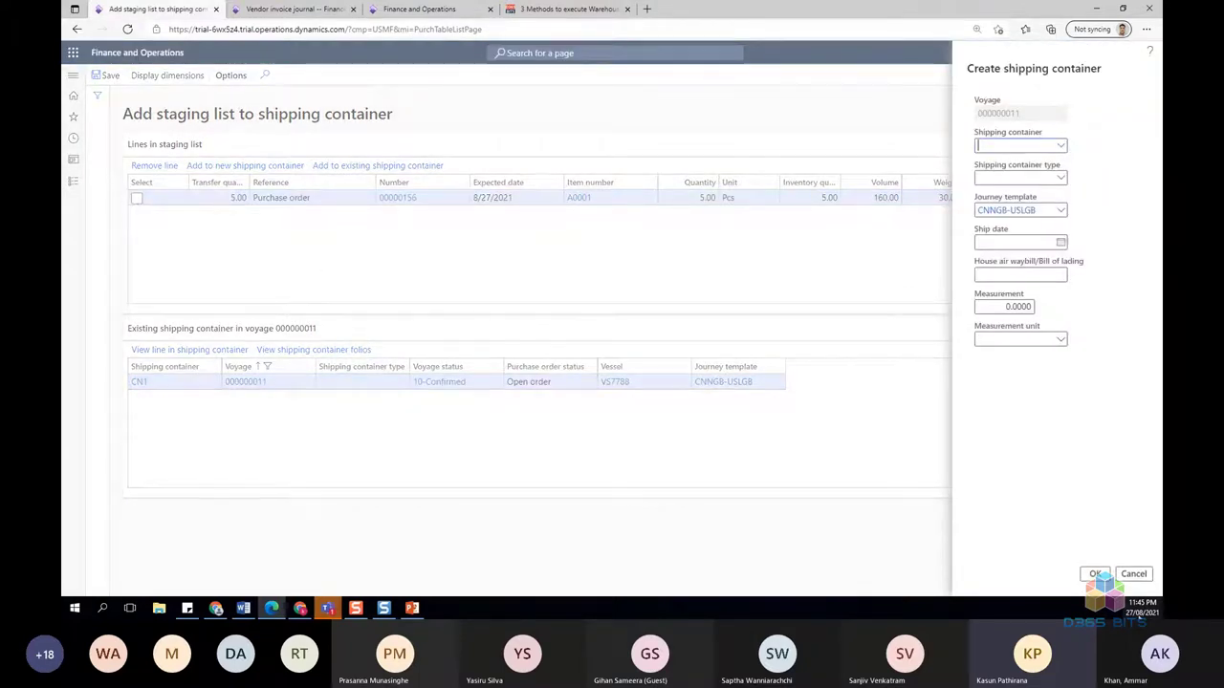
pyautogui.click(135, 200)
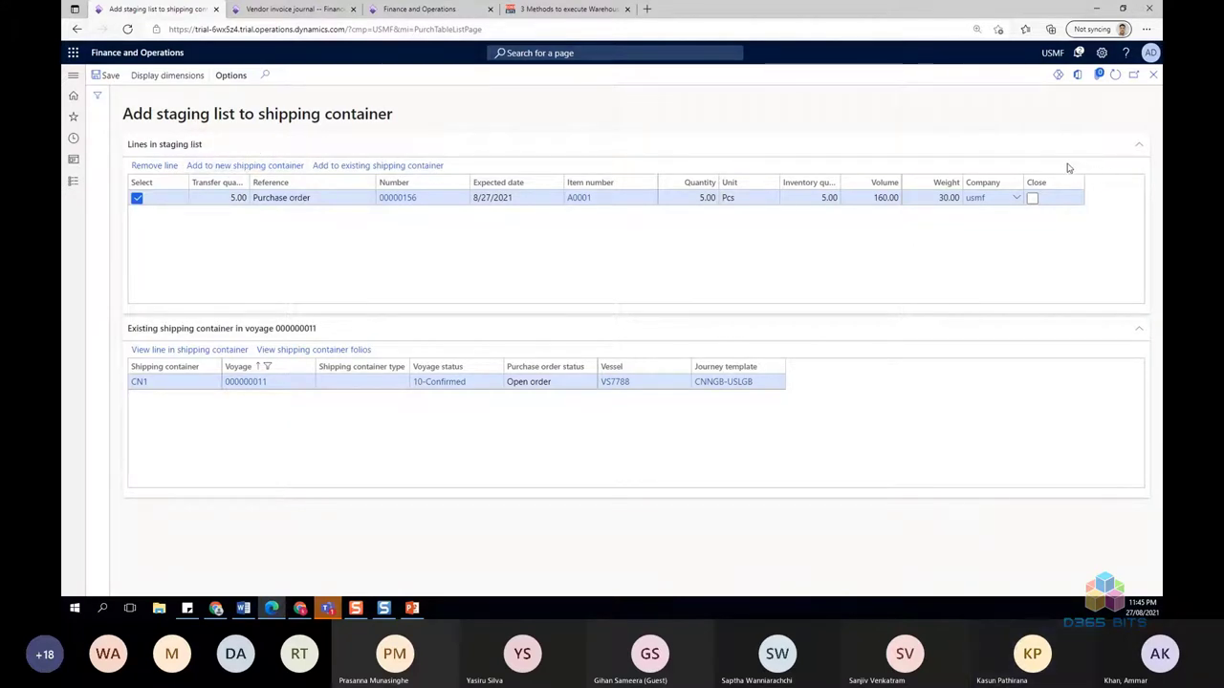
pyautogui.write('CN2')
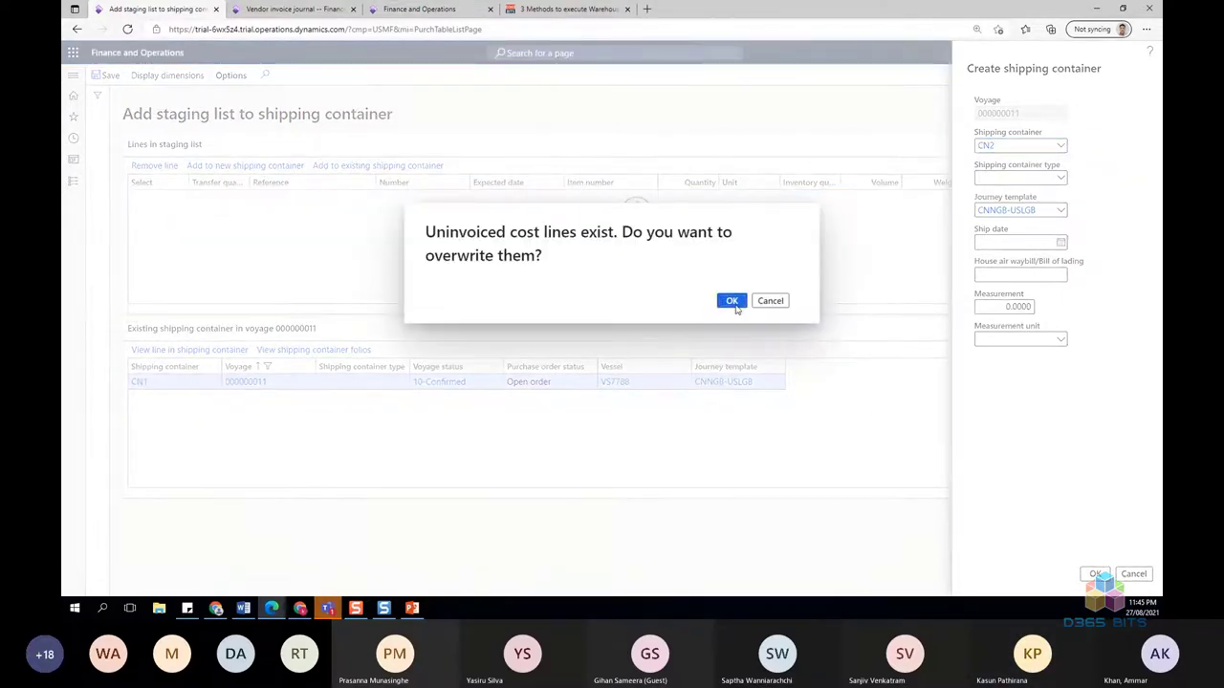
pyautogui.click(734, 306)
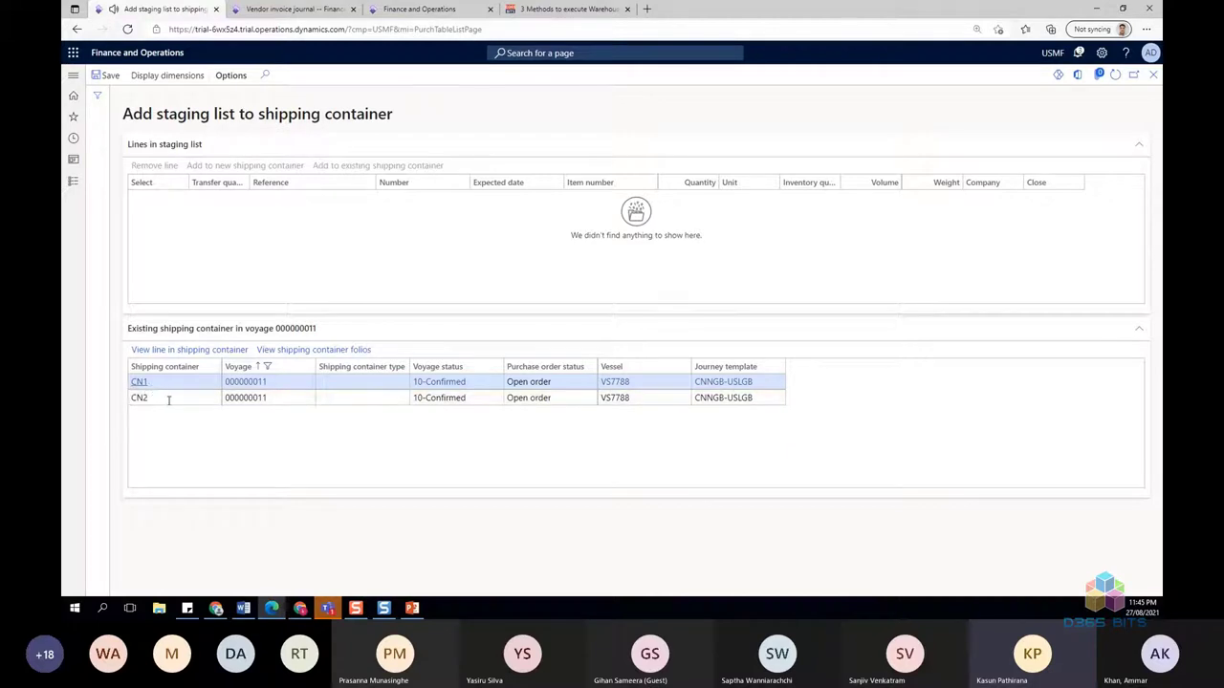
pyautogui.click(257, 383)
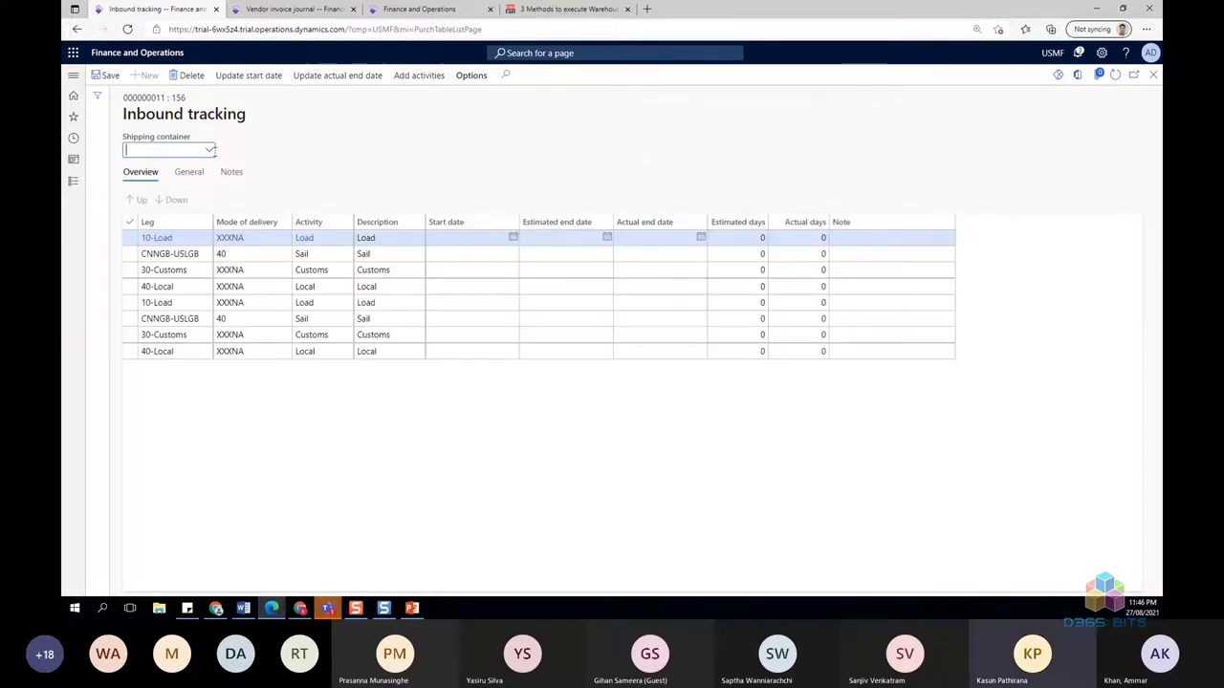
# - Add a Shipping container column to the inbound tracking legs grid
pyautogui.rightClick(267, 224)
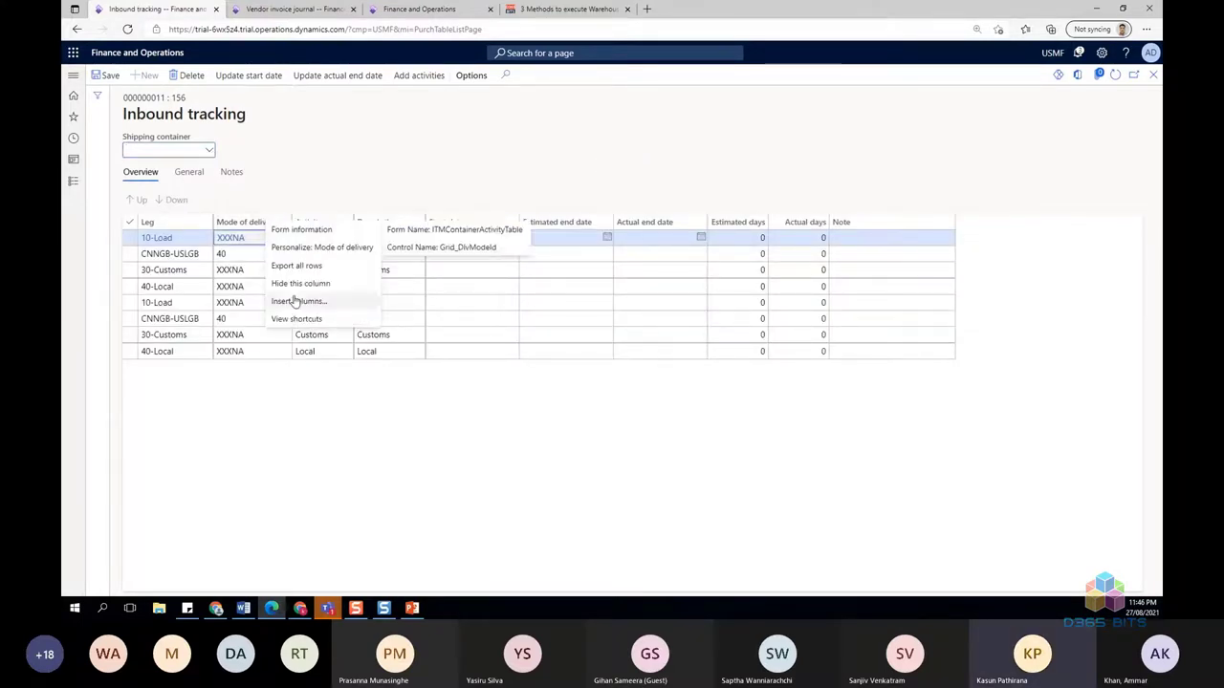
pyautogui.press('Escape')
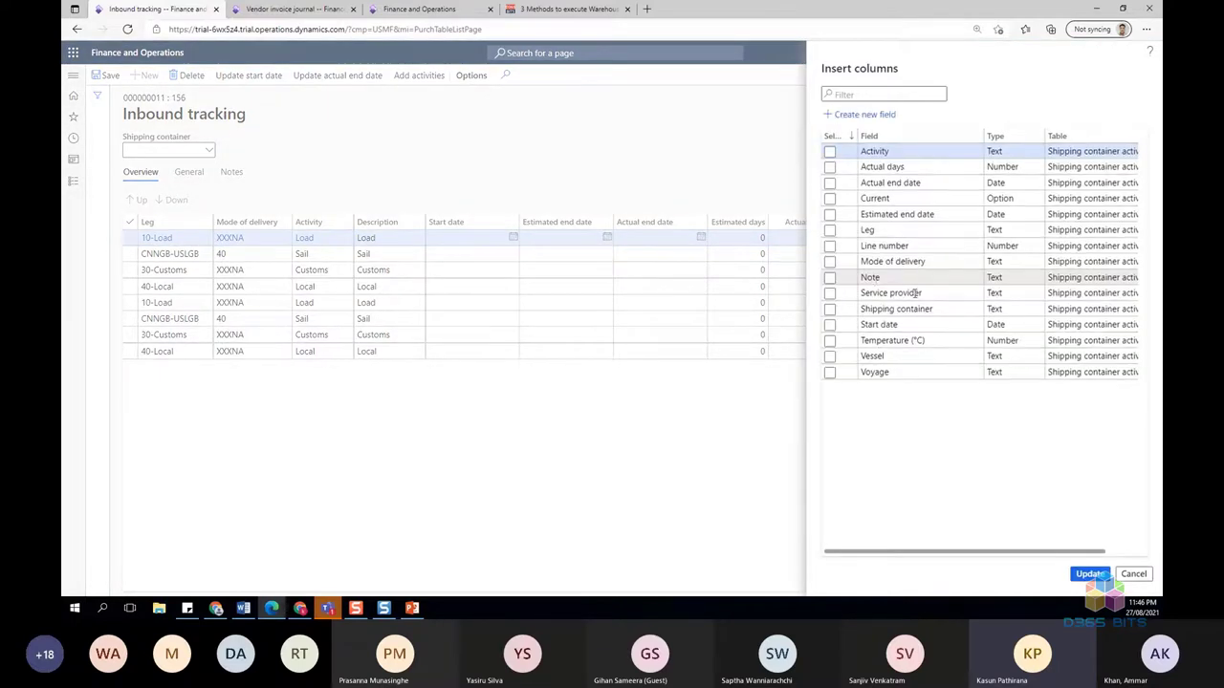
pyautogui.click(894, 309)
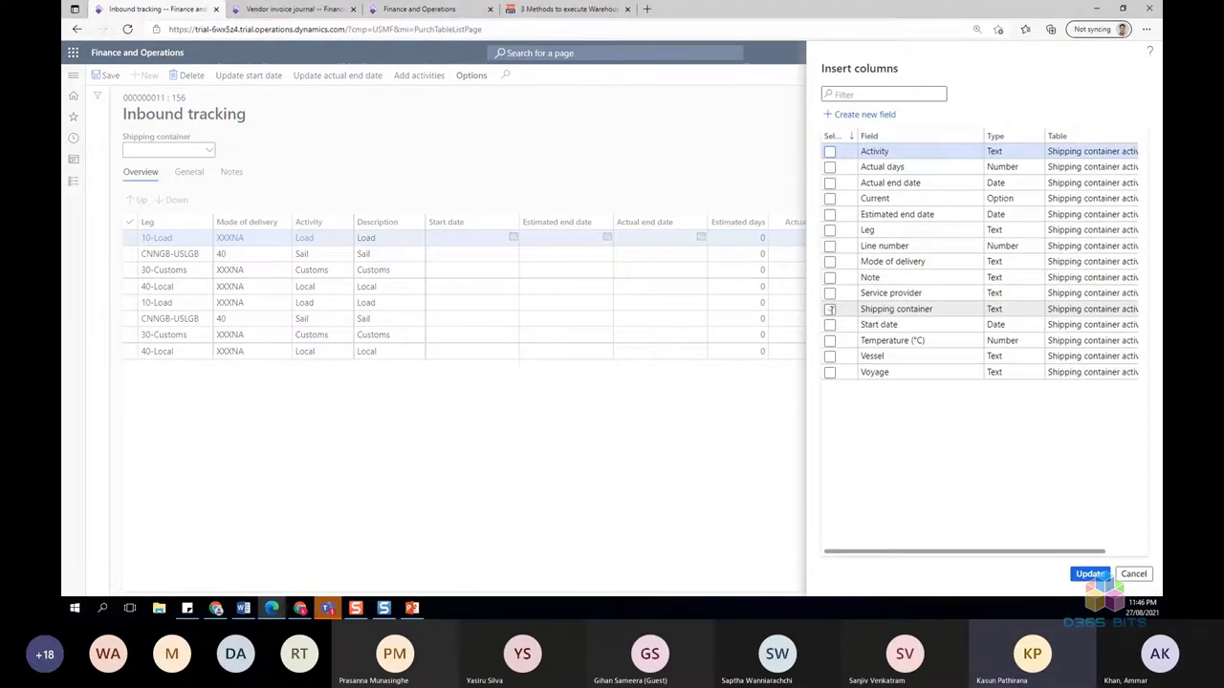
pyautogui.click(1091, 574)
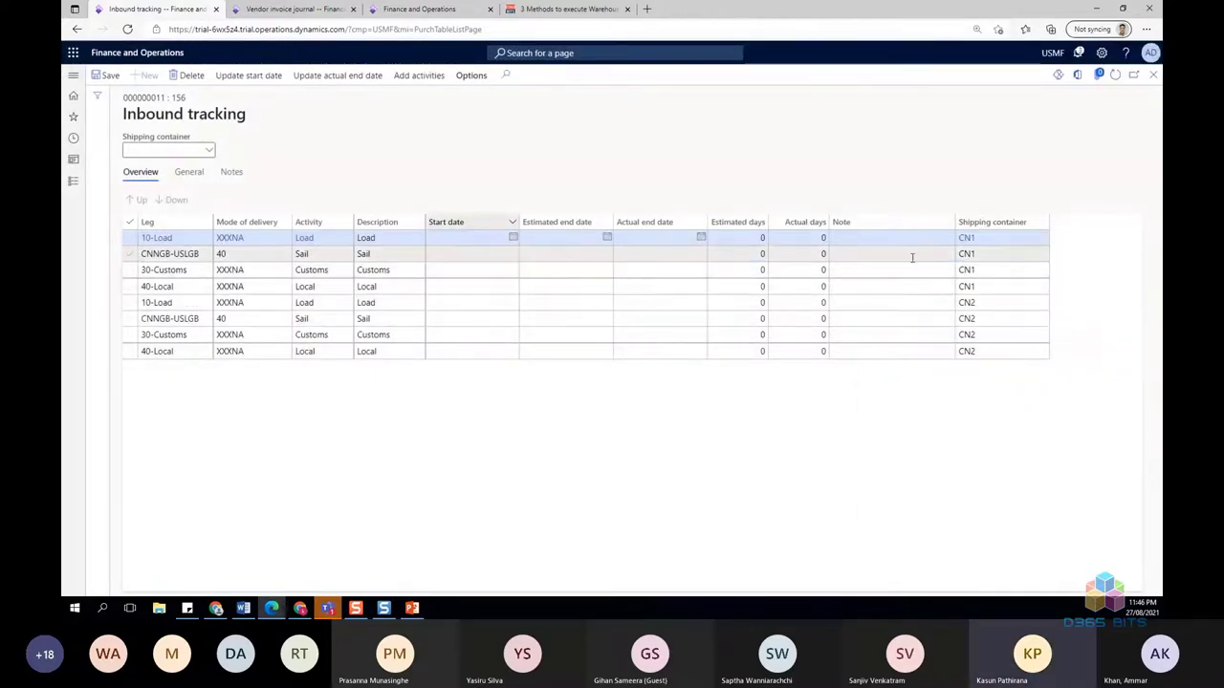
# - Filter the tracking legs by CN1, then by CN2, then clear the filter and return to the voyage
pyautogui.click(209, 151)
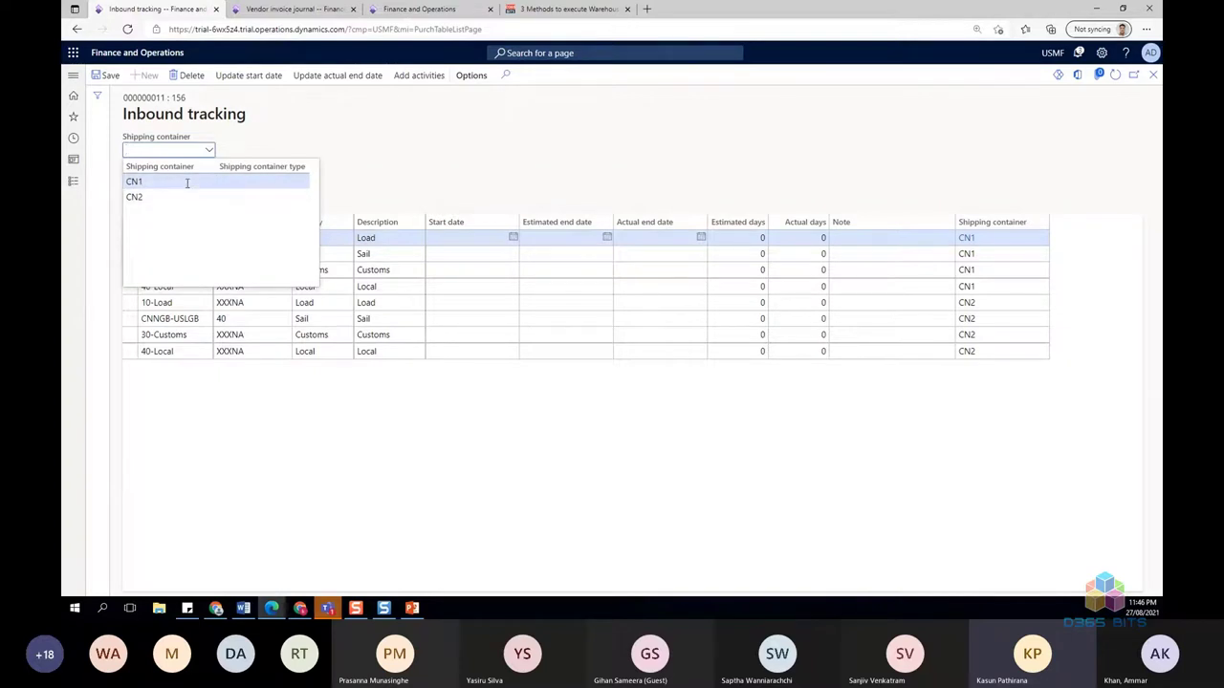
pyautogui.click(188, 183)
pyautogui.click(209, 150)
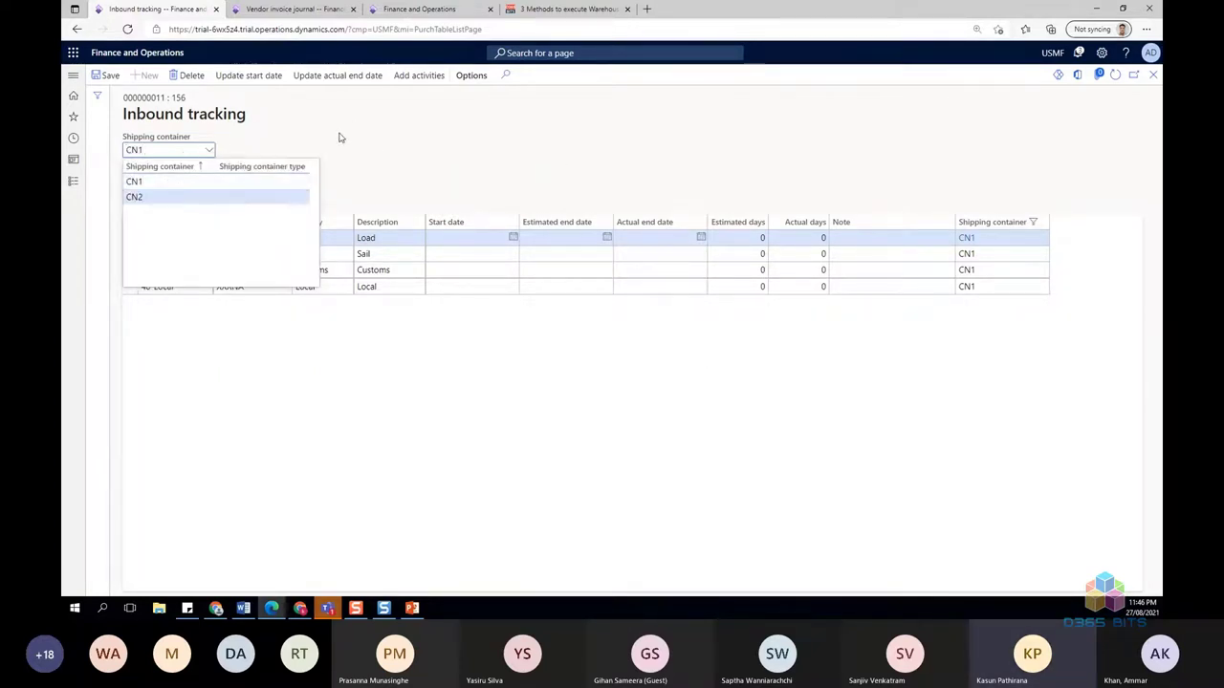
pyautogui.press('Return')
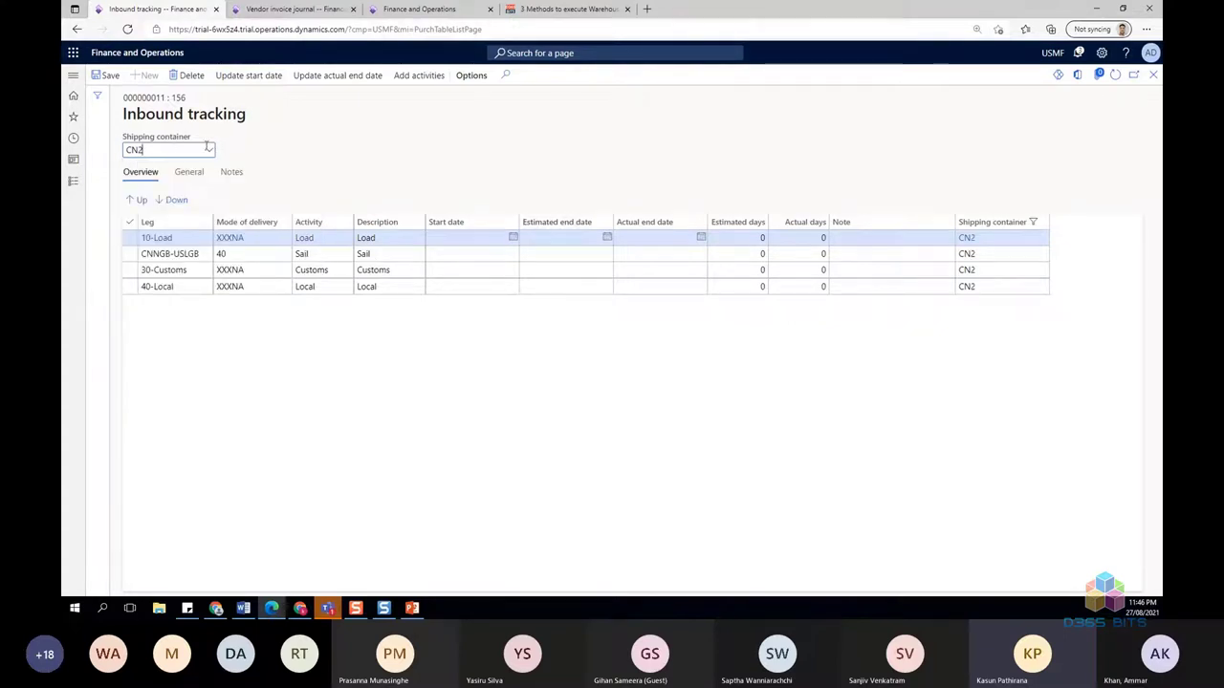
pyautogui.hotkey('ctrl', 'a')
pyautogui.press('BackSpace')
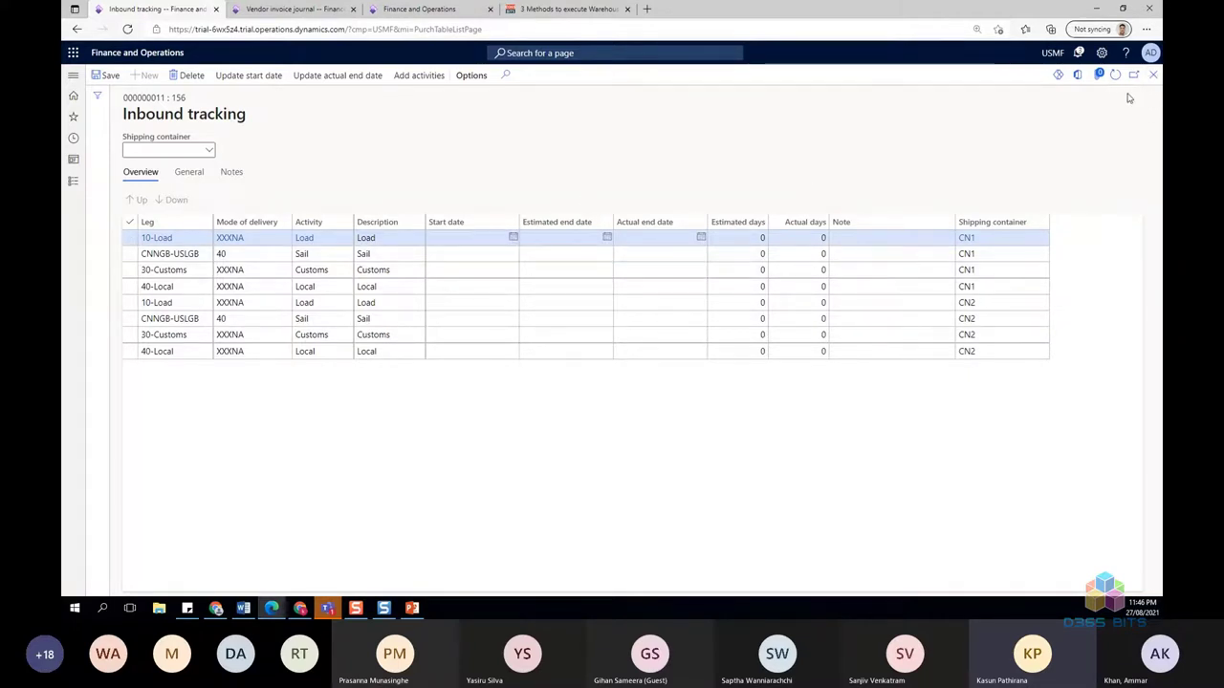
pyautogui.click(1153, 74)
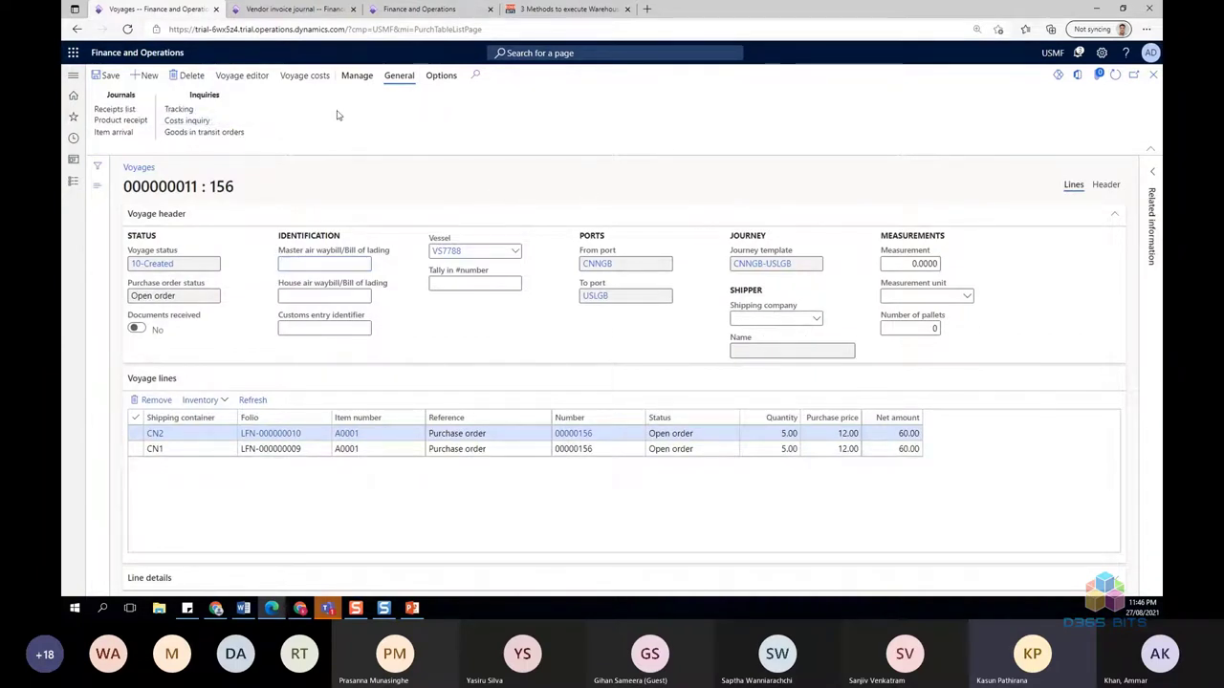
pyautogui.click(186, 120)
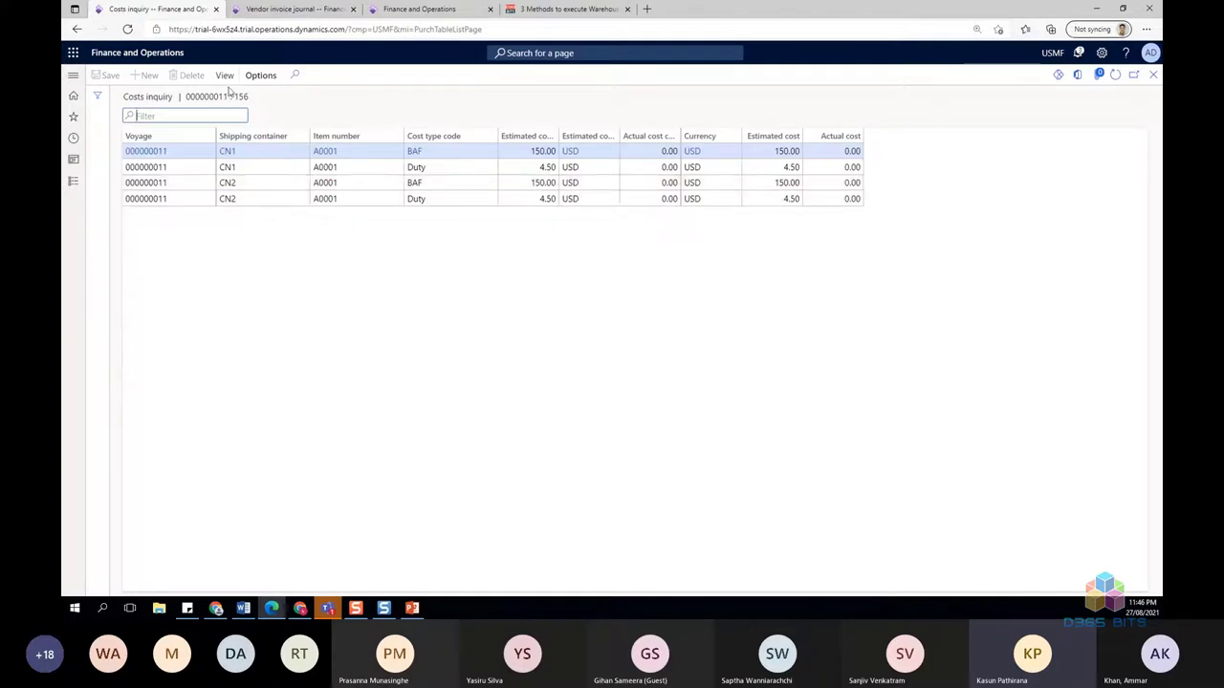
pyautogui.click(225, 75)
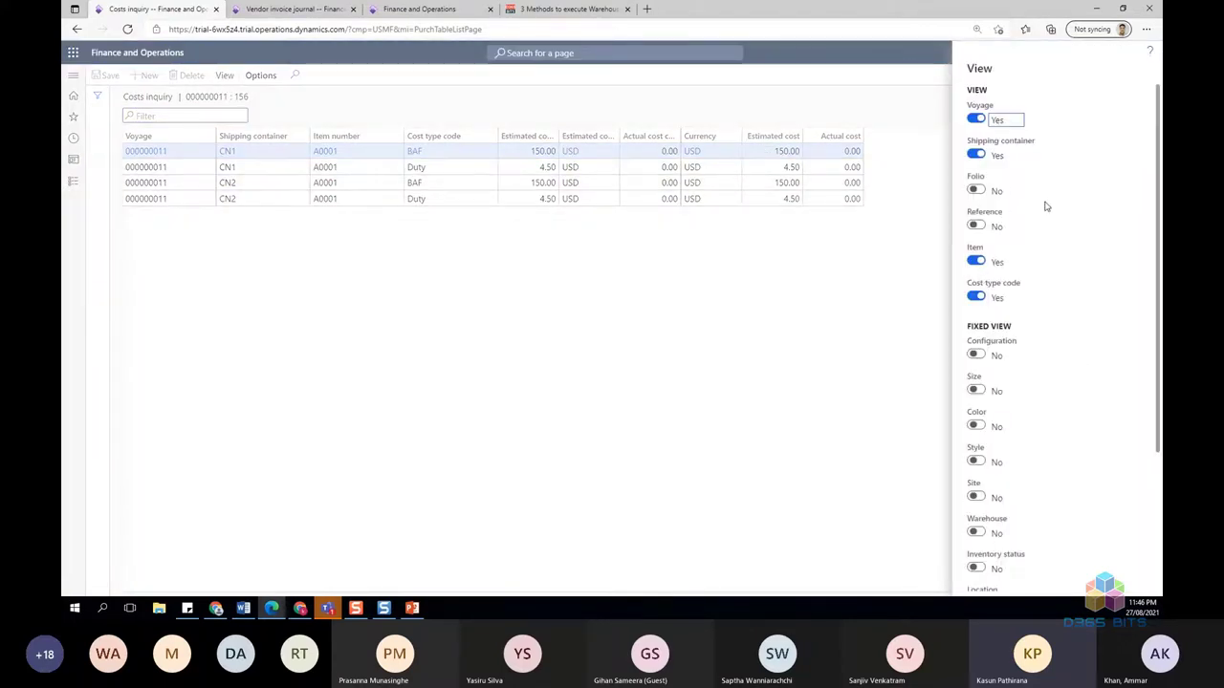
pyautogui.scroll(-3, 1037, 440)
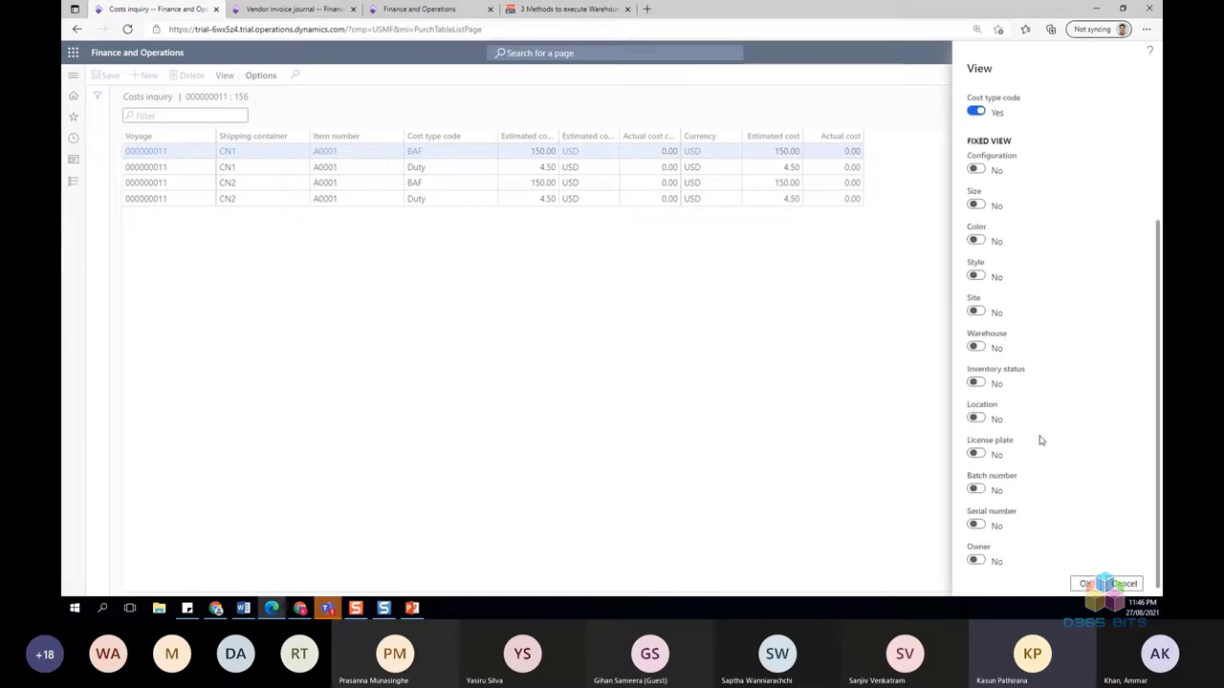
pyautogui.scroll(3, 1036, 440)
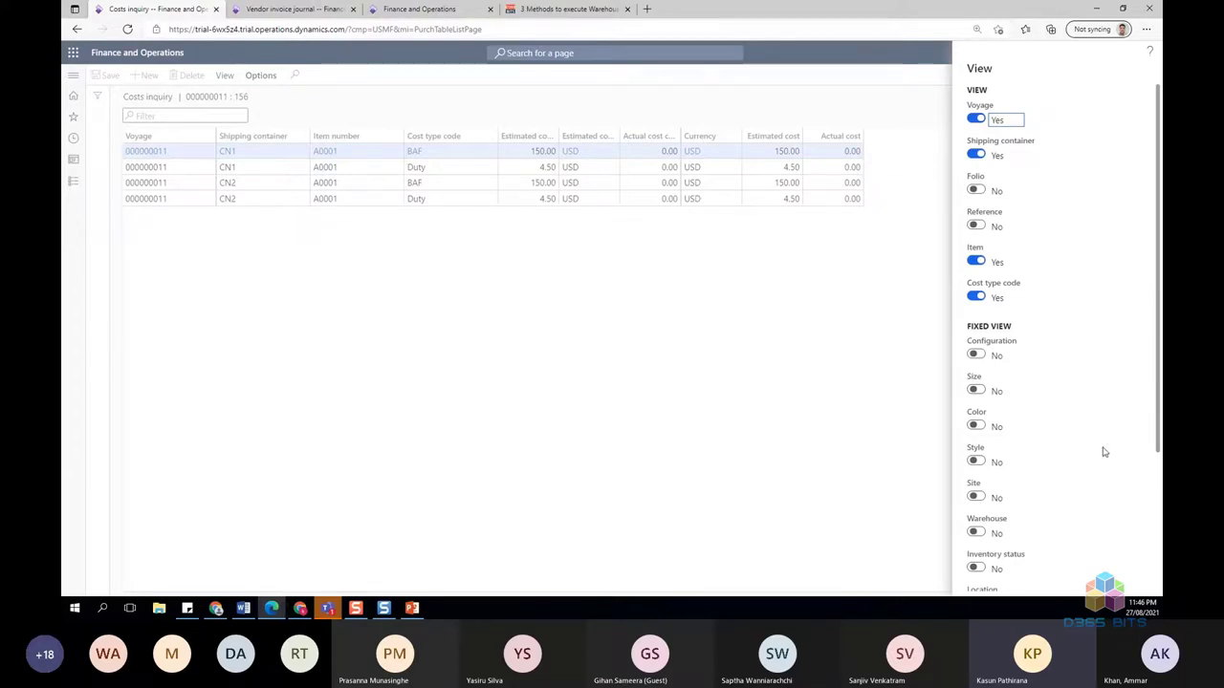
pyautogui.scroll(-3, 1102, 452)
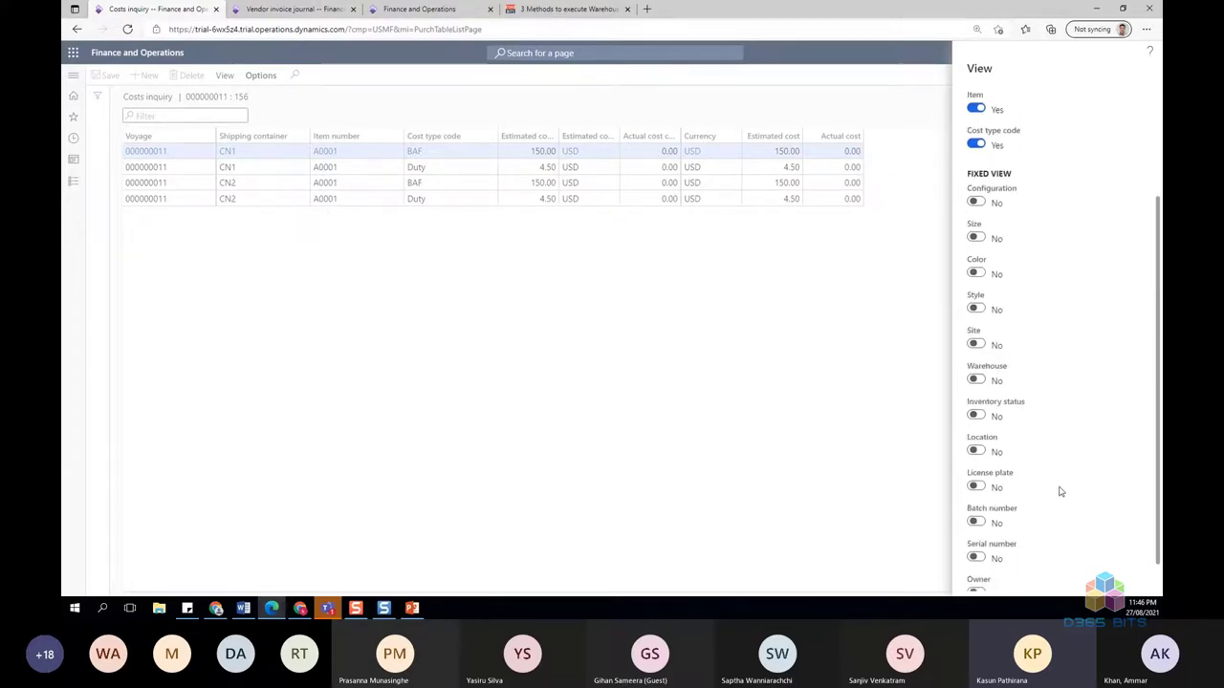
pyautogui.scroll(-1, 1094, 508)
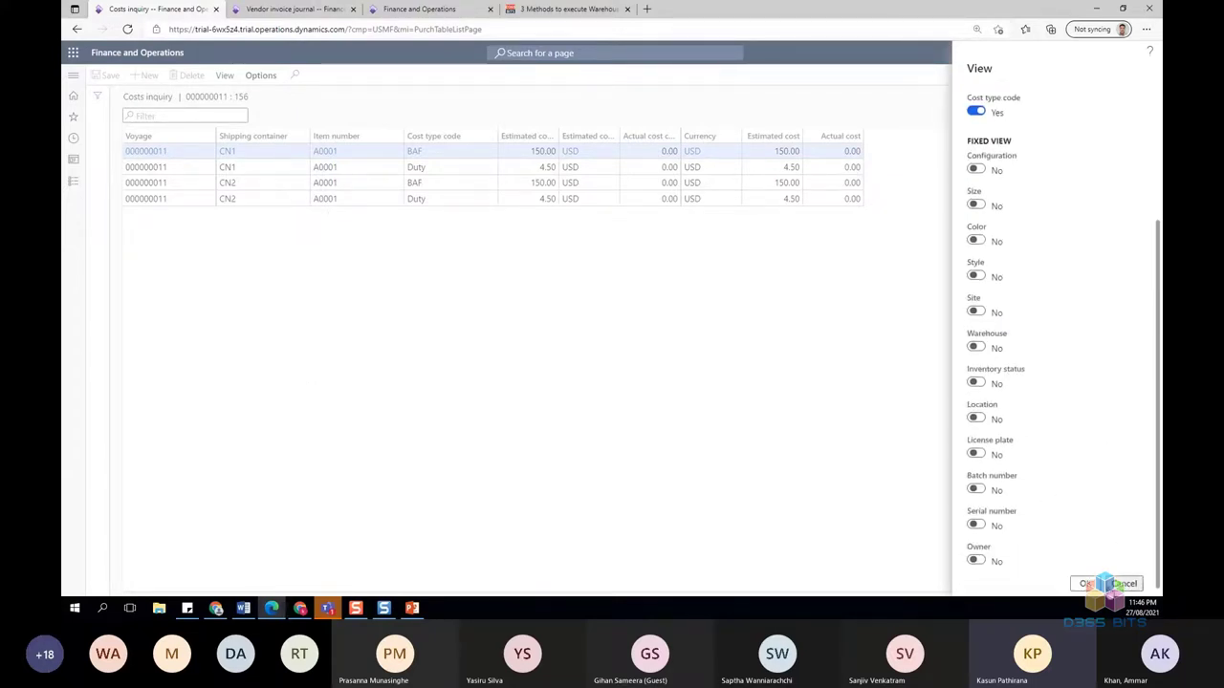
pyautogui.click(561, 401)
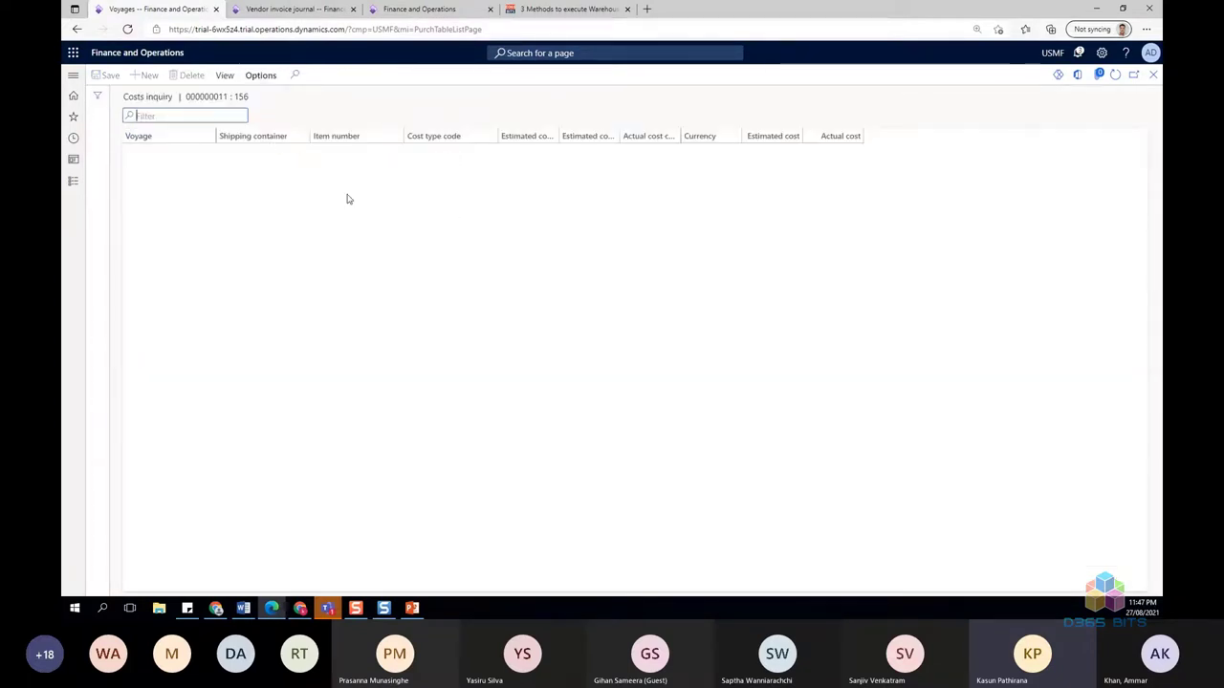
pyautogui.click(1151, 79)
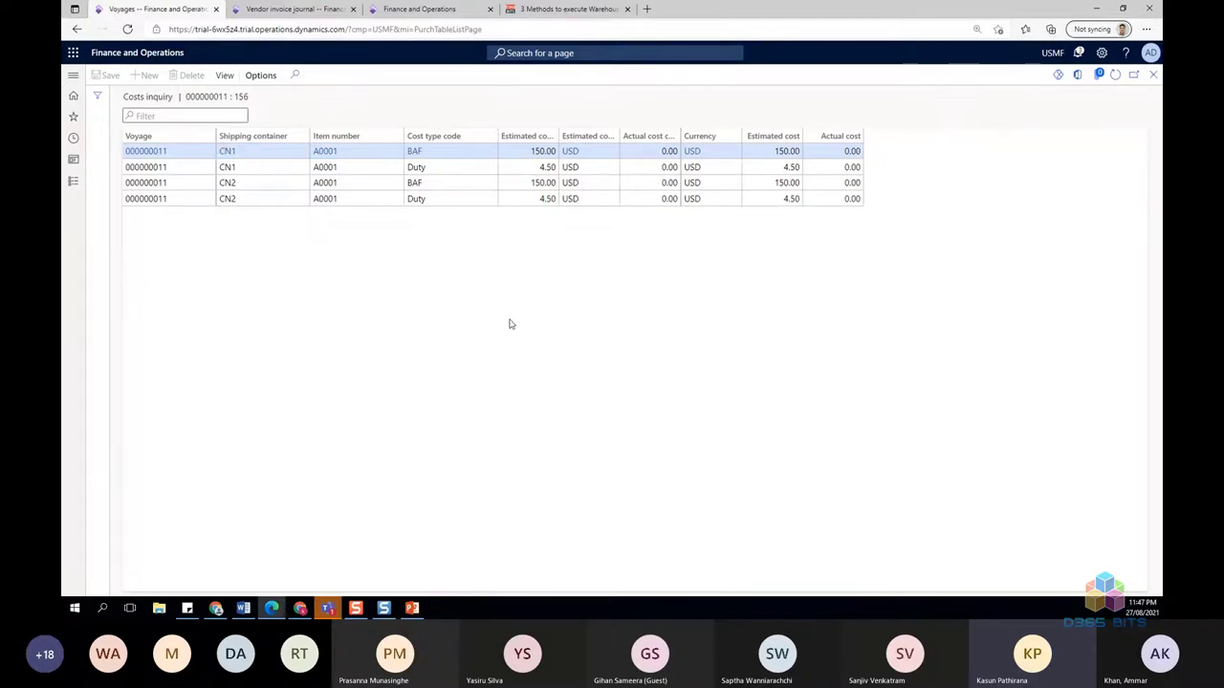
pyautogui.click(352, 77)
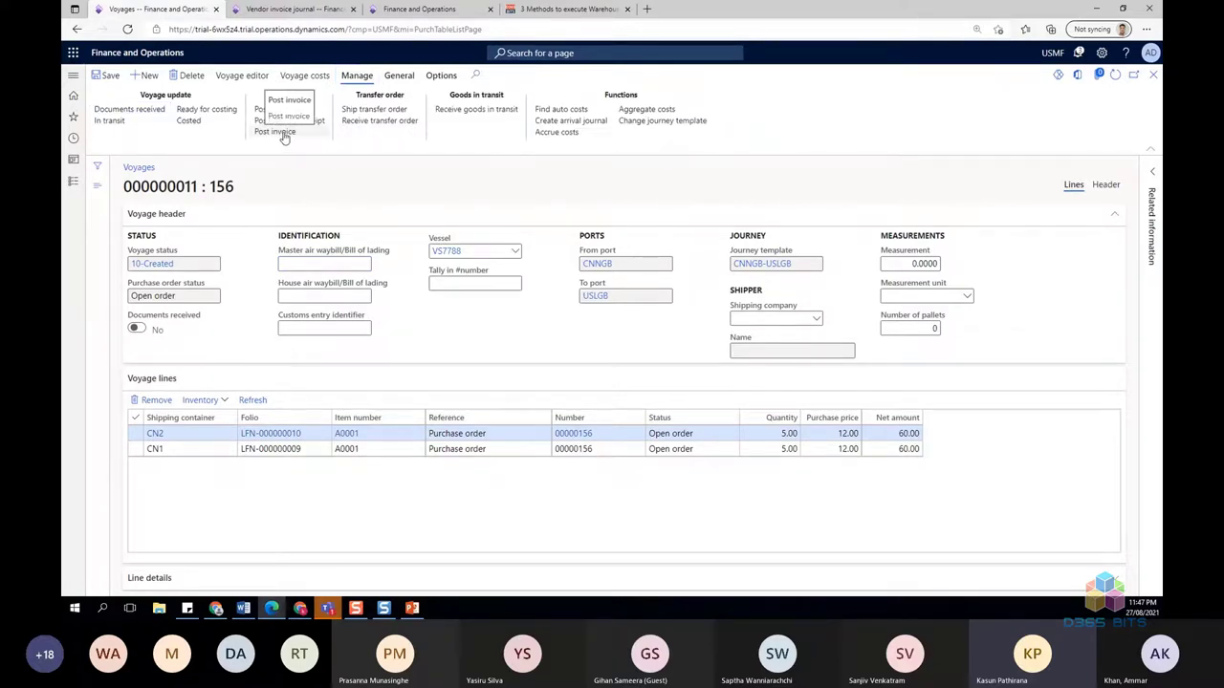
# - Start a vendor invoice for the voyage's order after reloading the other Finance and Operations page
pyautogui.click(284, 135)
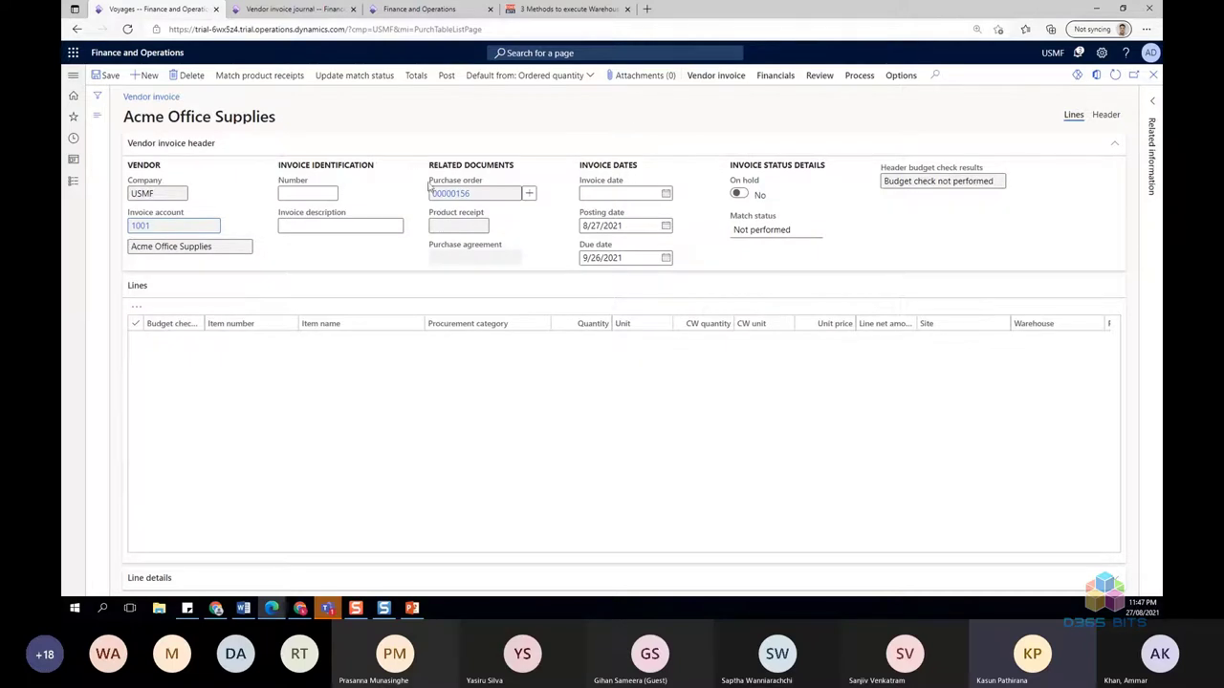
pyautogui.click(415, 6)
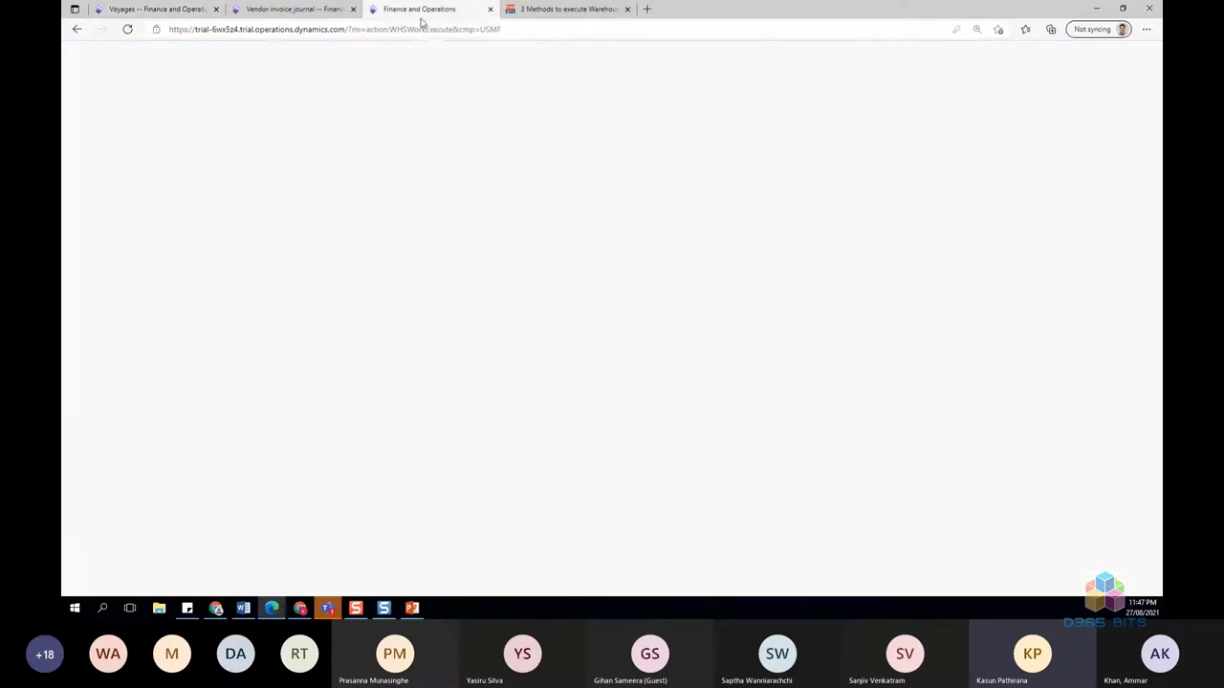
pyautogui.click(430, 29)
pyautogui.click(127, 29)
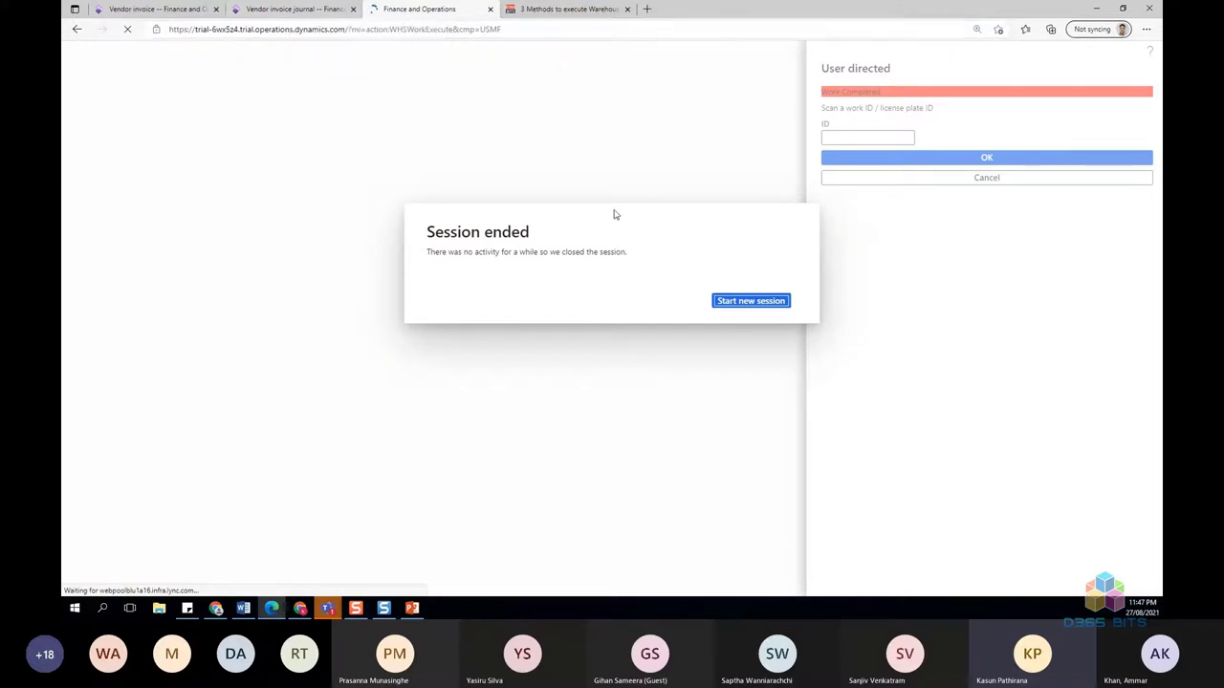
pyautogui.click(182, 9)
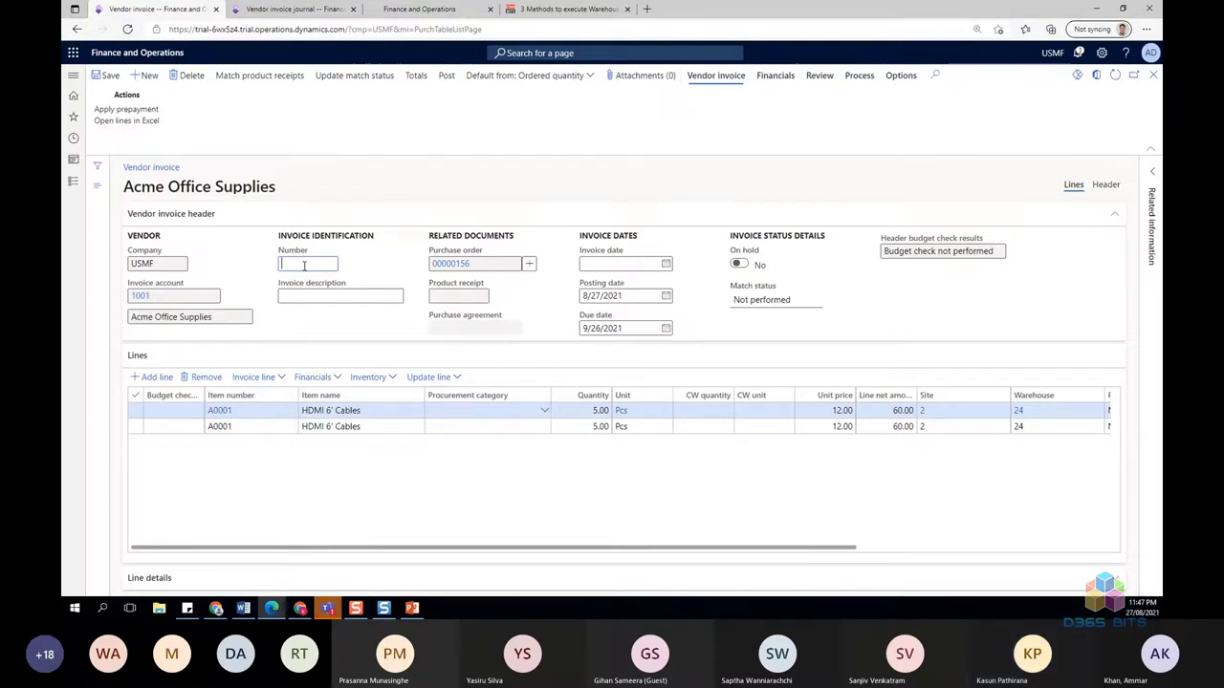
# - Enter invoice number INV7790 and date August 27, 2021, then update the match status
pyautogui.write('INV77')
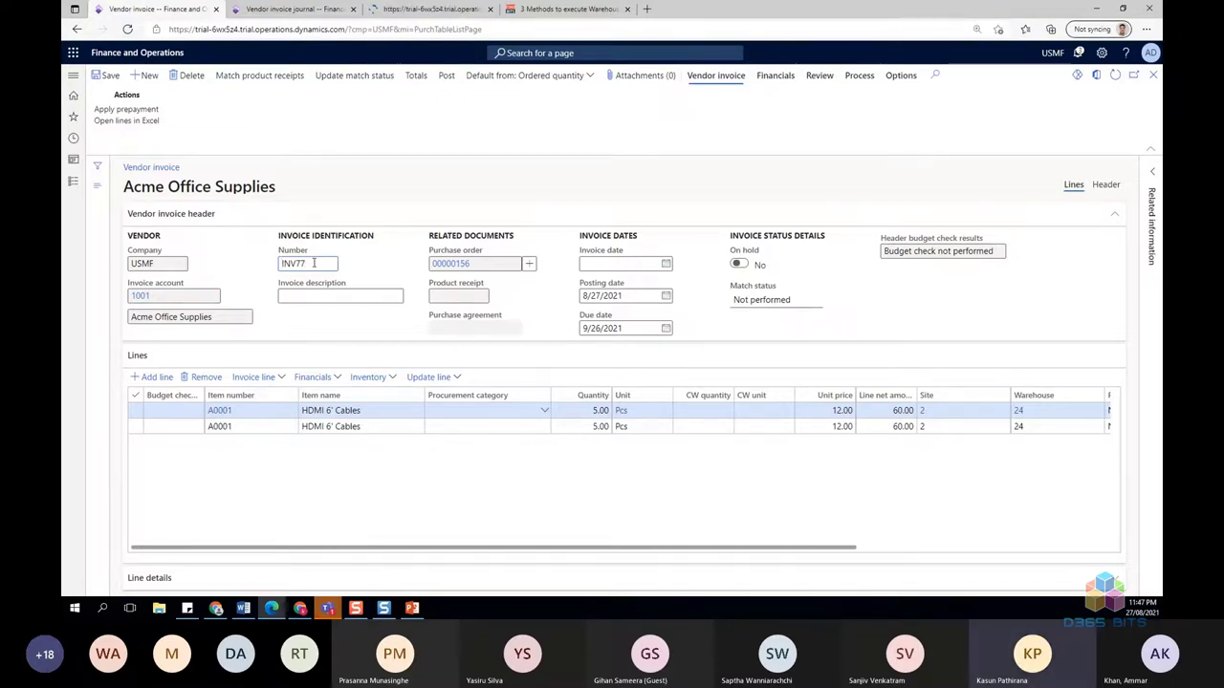
pyautogui.write('90')
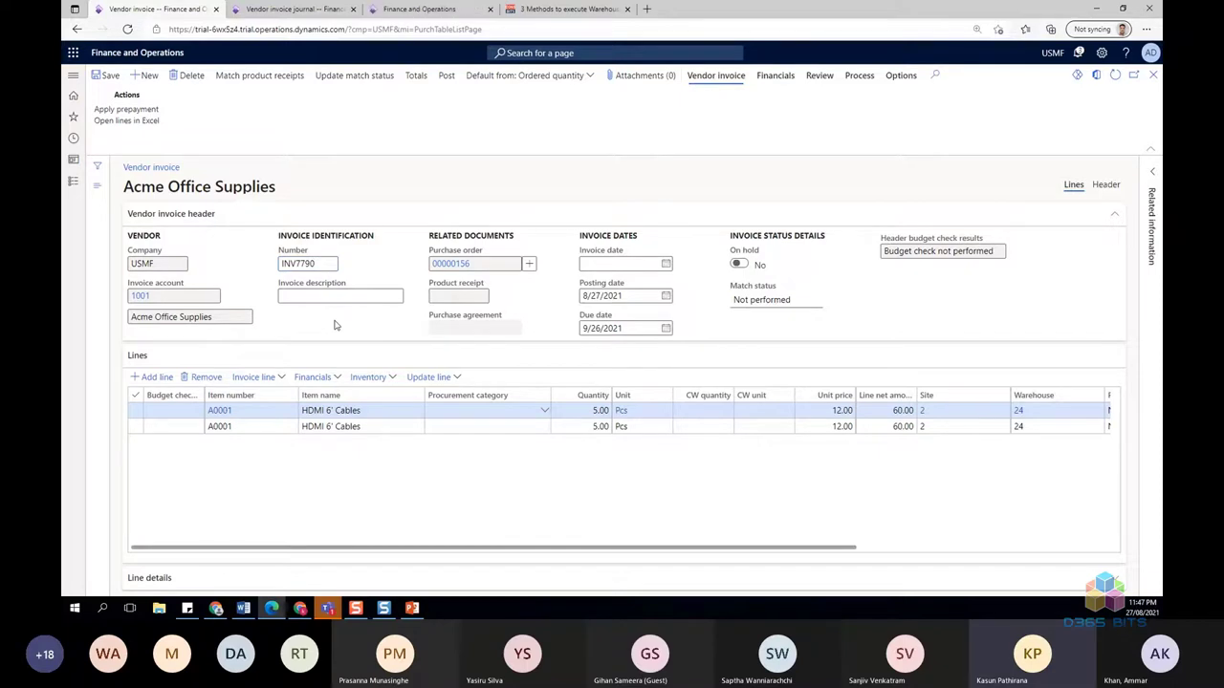
pyautogui.click(430, 263)
pyautogui.click(666, 264)
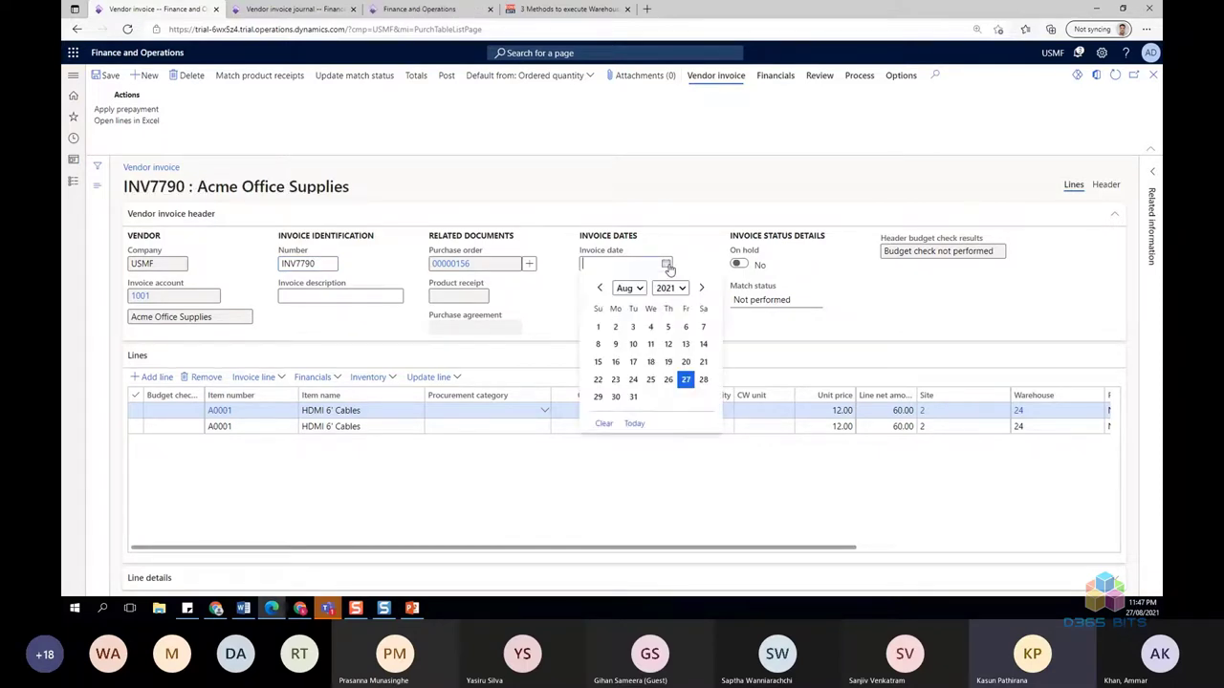
pyautogui.click(692, 381)
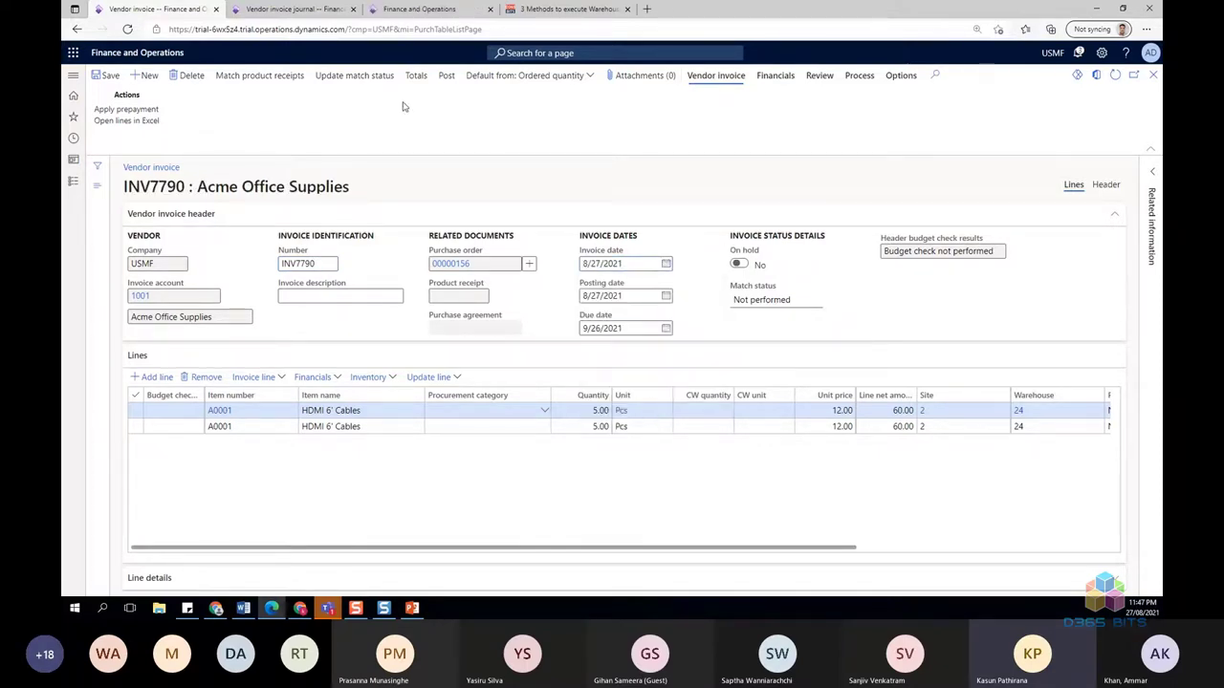
pyautogui.click(375, 79)
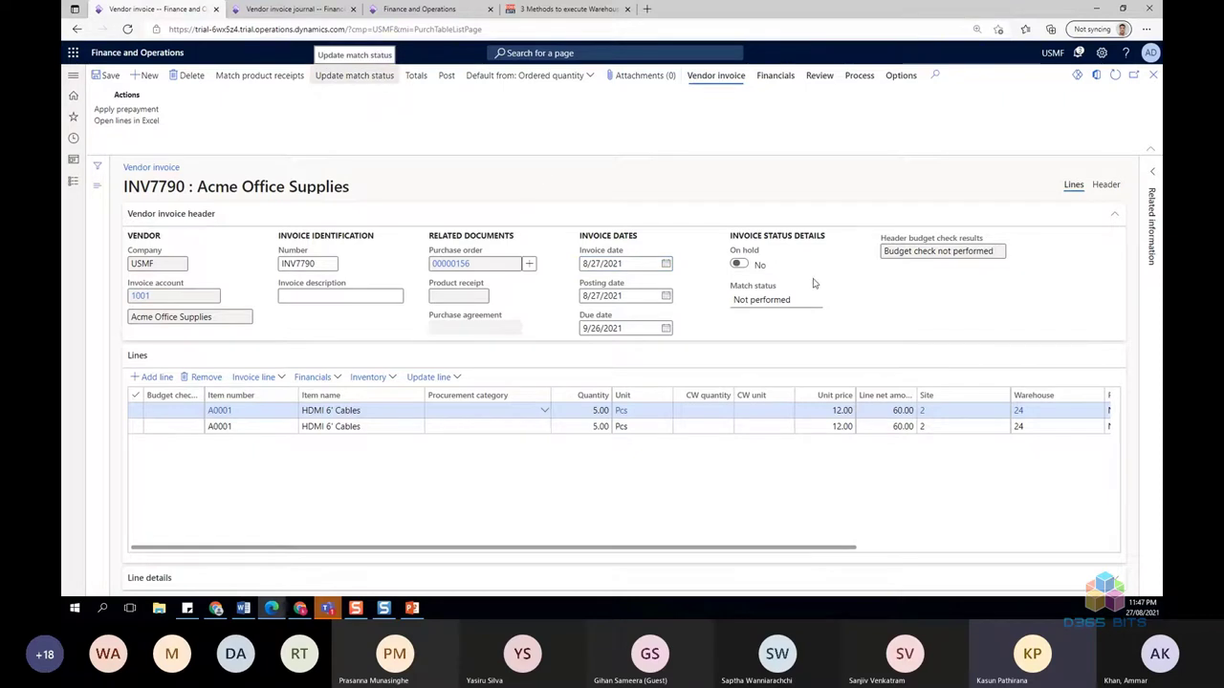
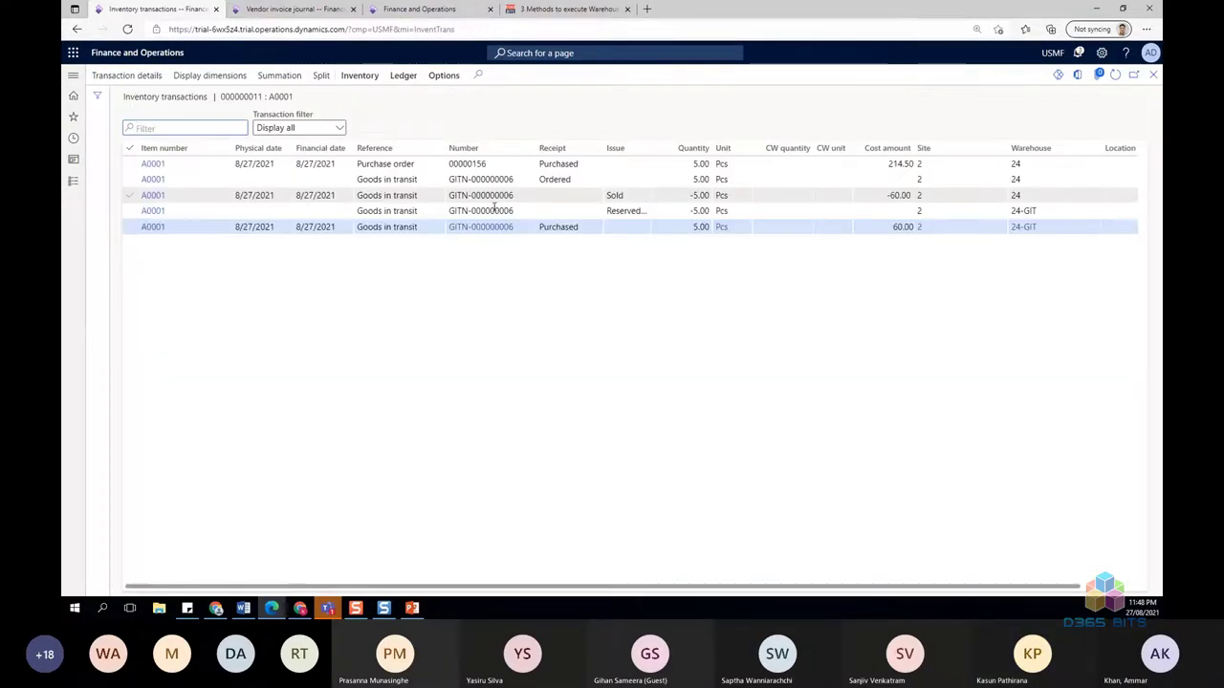
# - Close inventory transactions and copy voyage number 000000011 from the voyage page title
pyautogui.click(1153, 74)
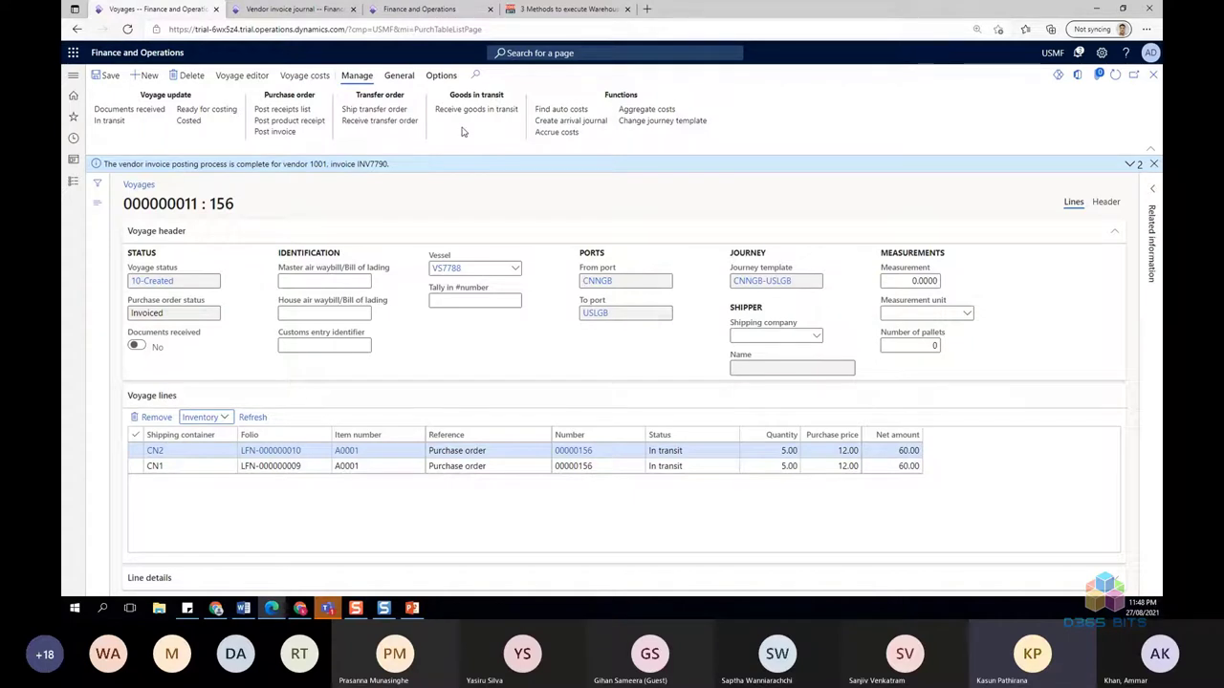
pyautogui.click(488, 113)
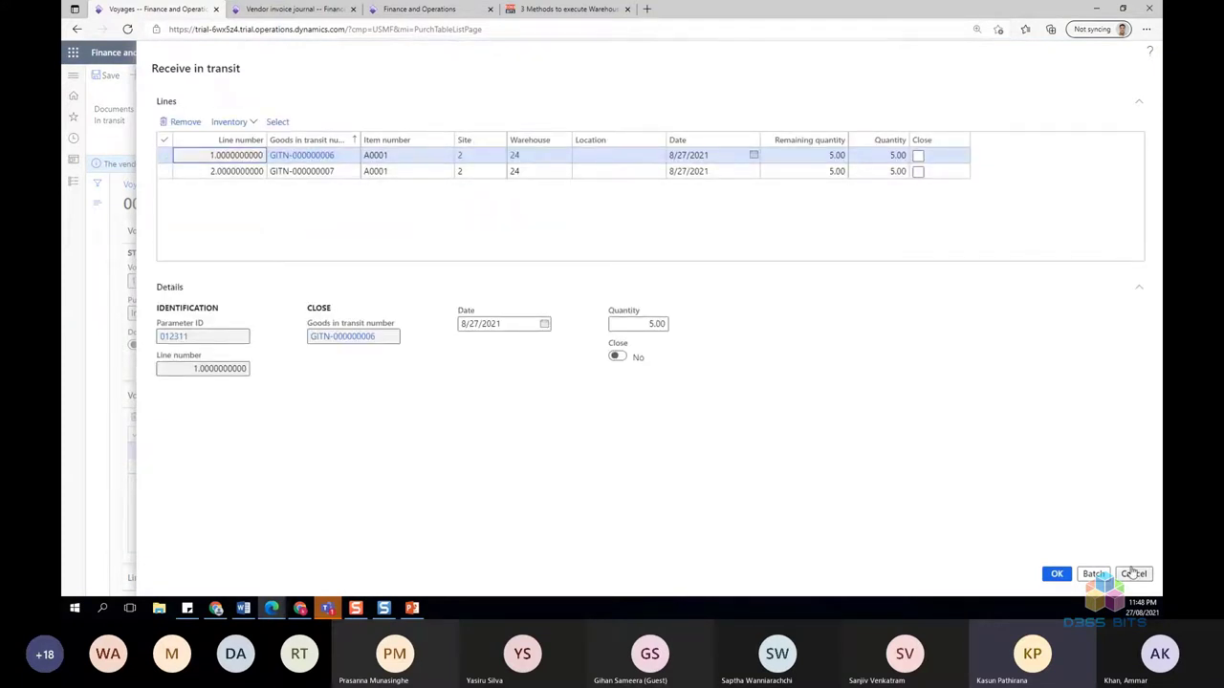
pyautogui.press('Escape')
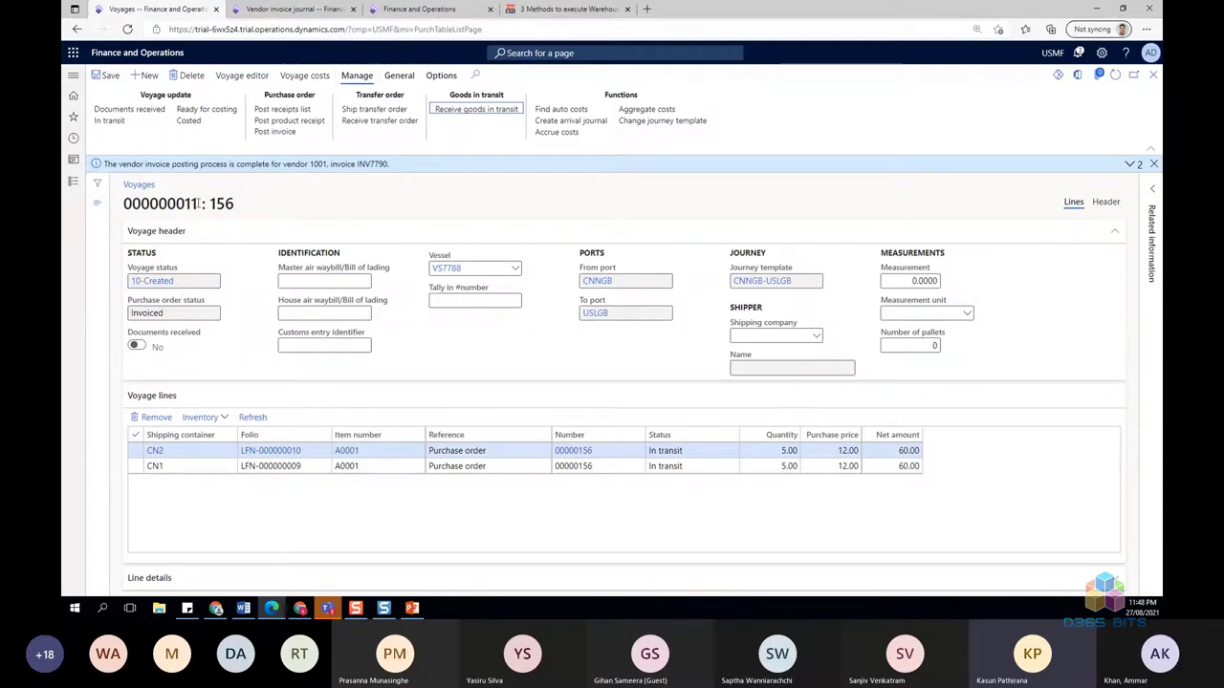
pyautogui.moveTo(198, 204); pyautogui.dragTo(122, 204)
pyautogui.hotkey('ctrl', 'c')
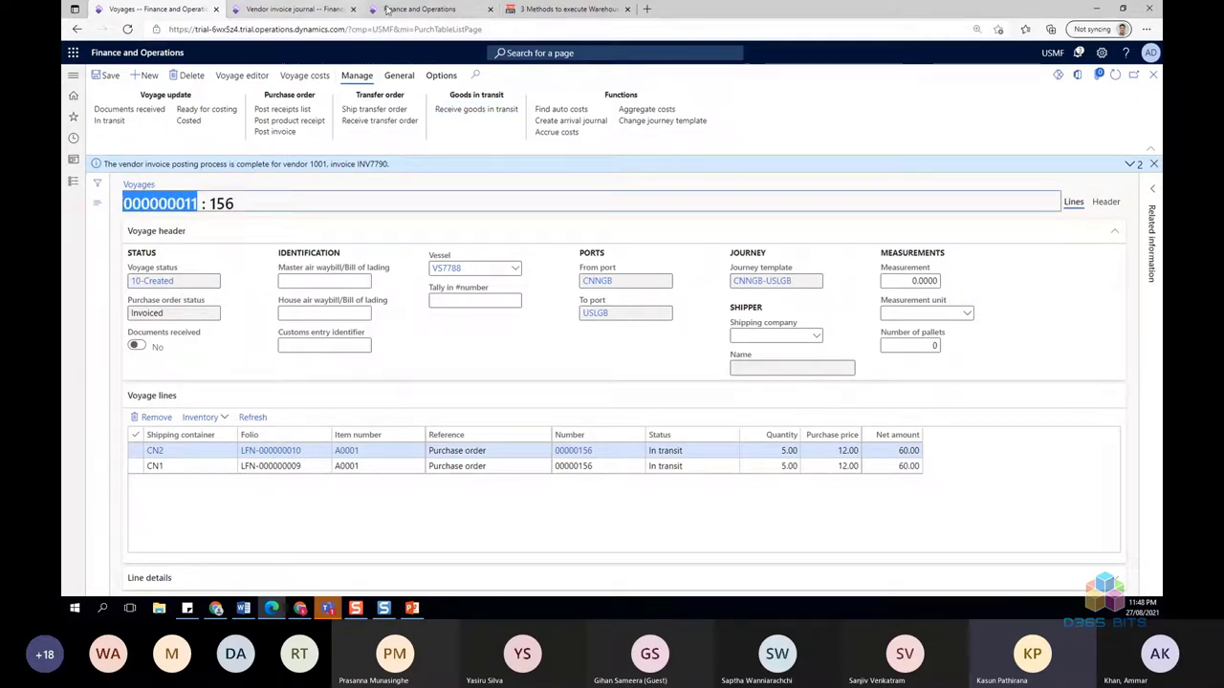
pyautogui.click(316, 9)
# - Sign in to the warehouse mobile app with the user's password
pyautogui.click(438, 9)
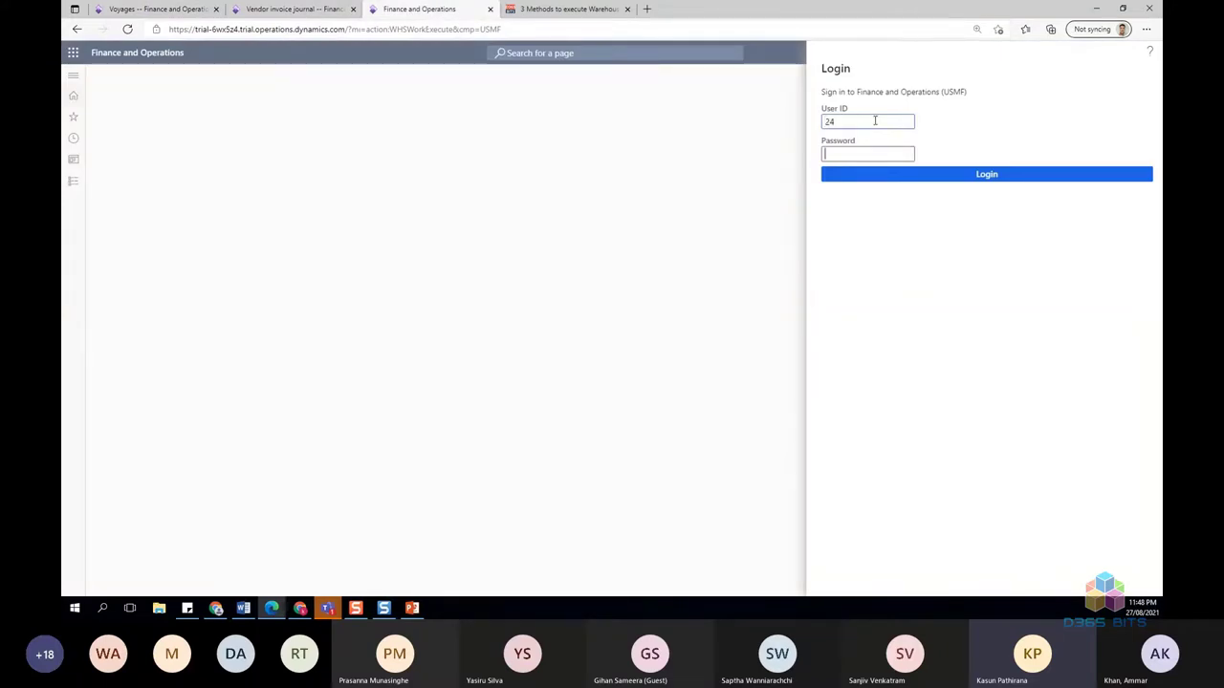
pyautogui.press('Tab')
pyautogui.write('***')
pyautogui.press('Return')
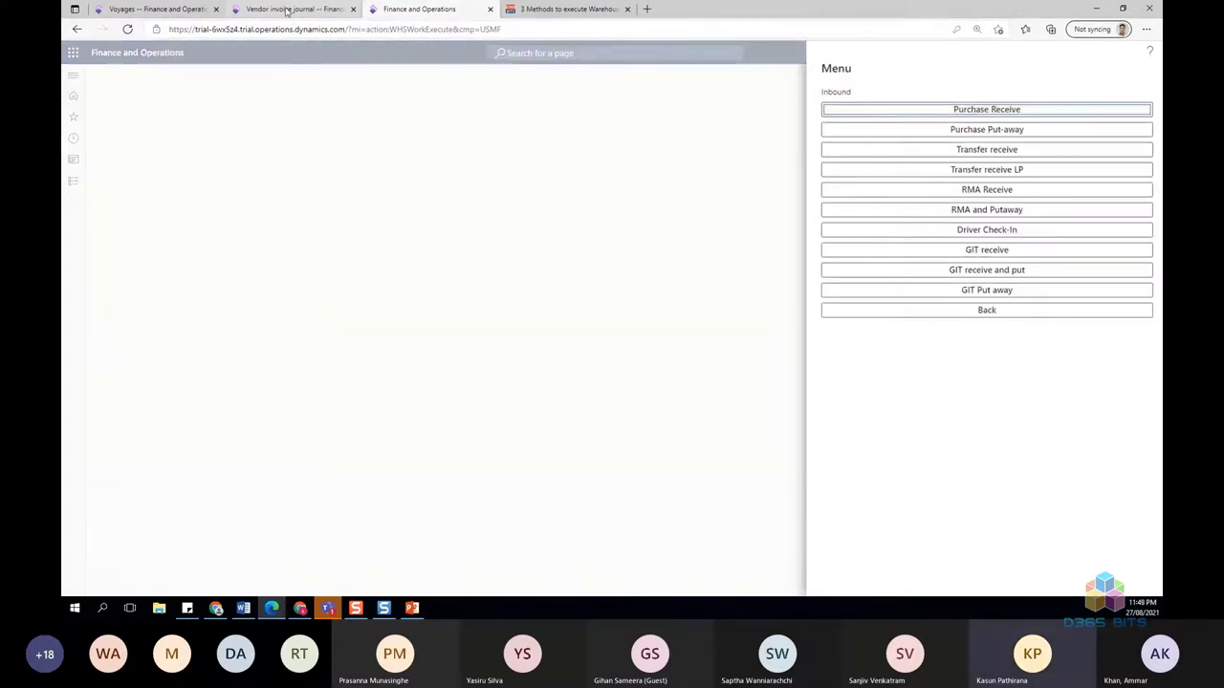
# - Close the Vendor invoice journal page in the other tab
pyautogui.click(287, 9)
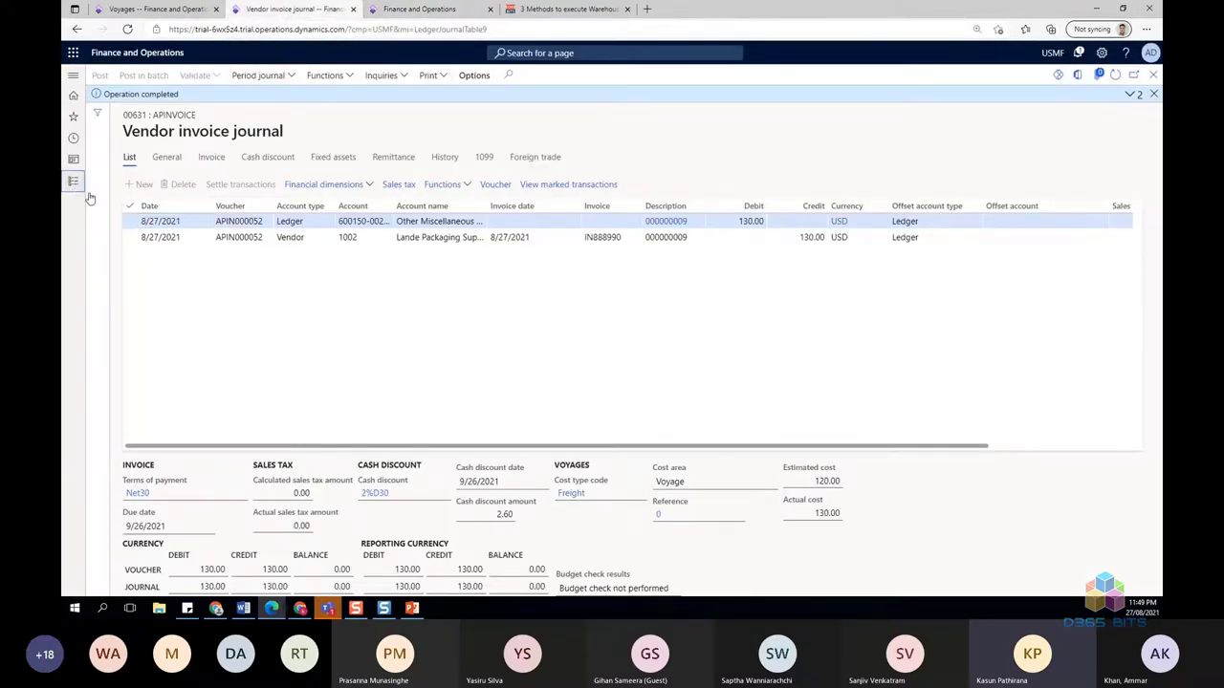
pyautogui.click(75, 184)
pyautogui.scroll(-5, 144, 244)
pyautogui.scroll(-3, 150, 250)
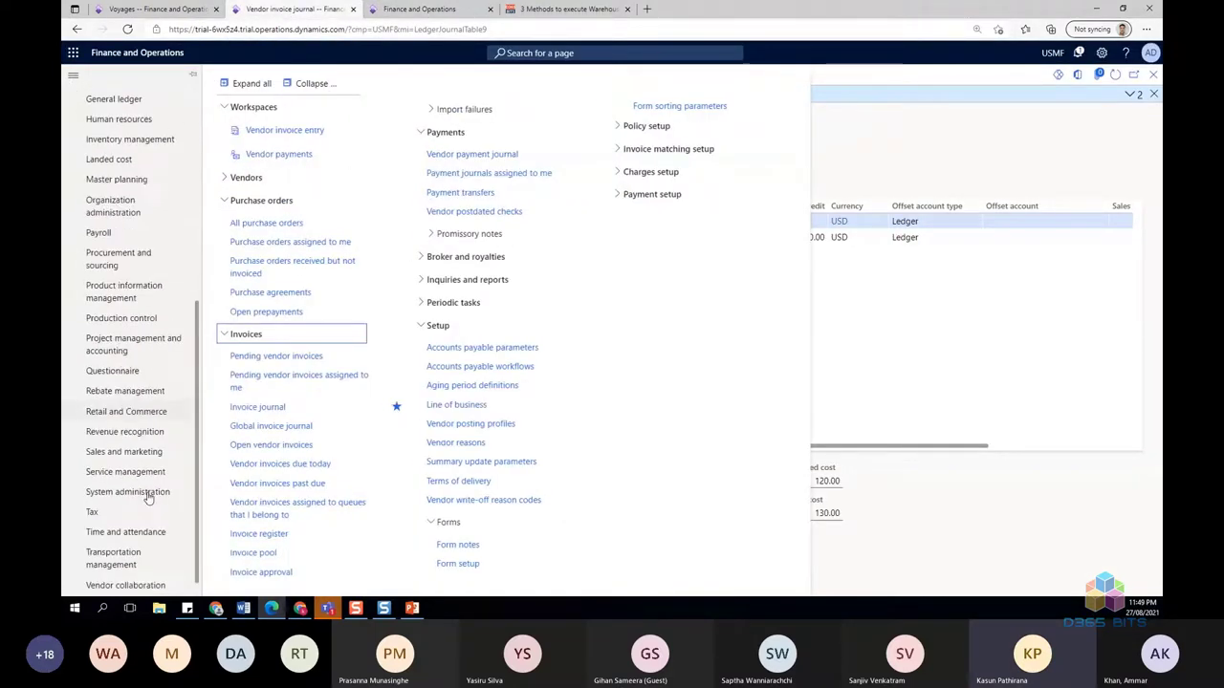
pyautogui.scroll(8, 160, 230)
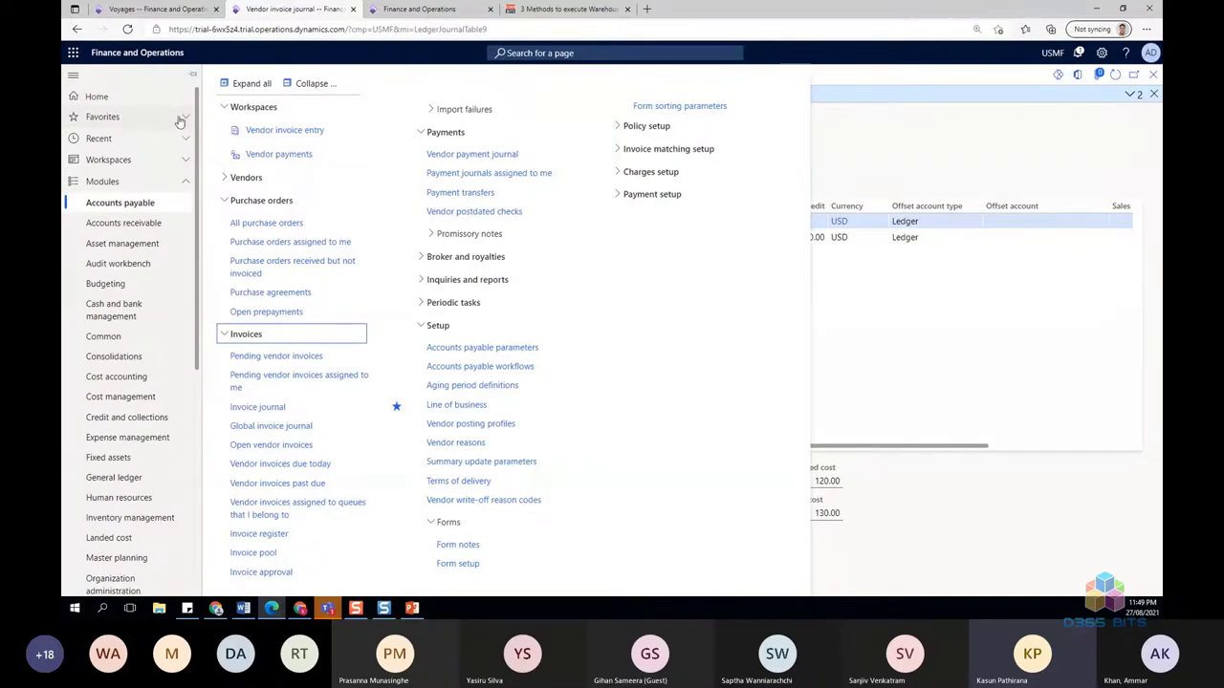
pyautogui.click(180, 122)
pyautogui.click(417, 234)
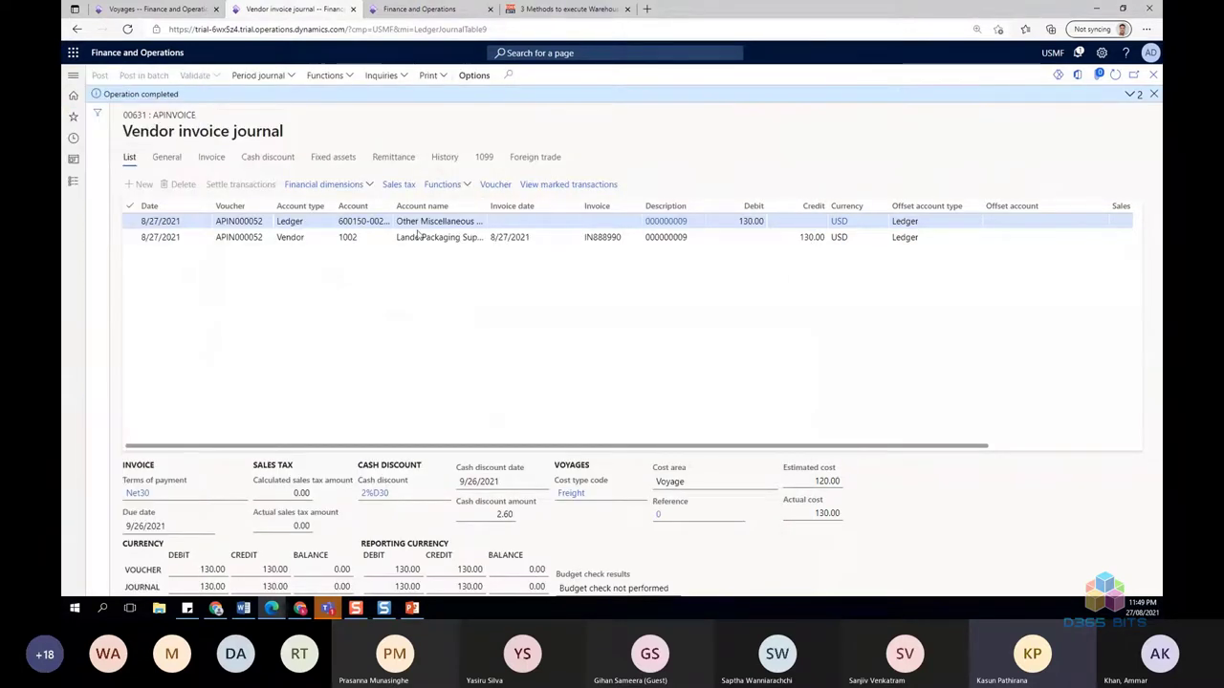
pyautogui.press('Escape')
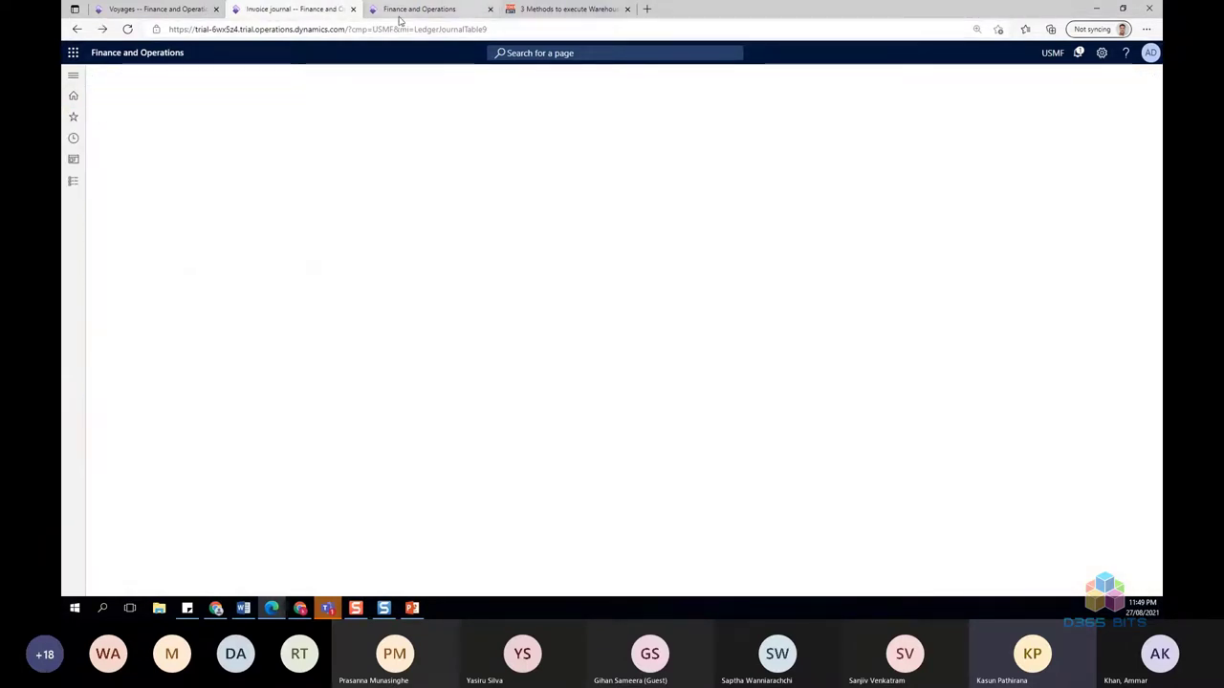
pyautogui.click(400, 14)
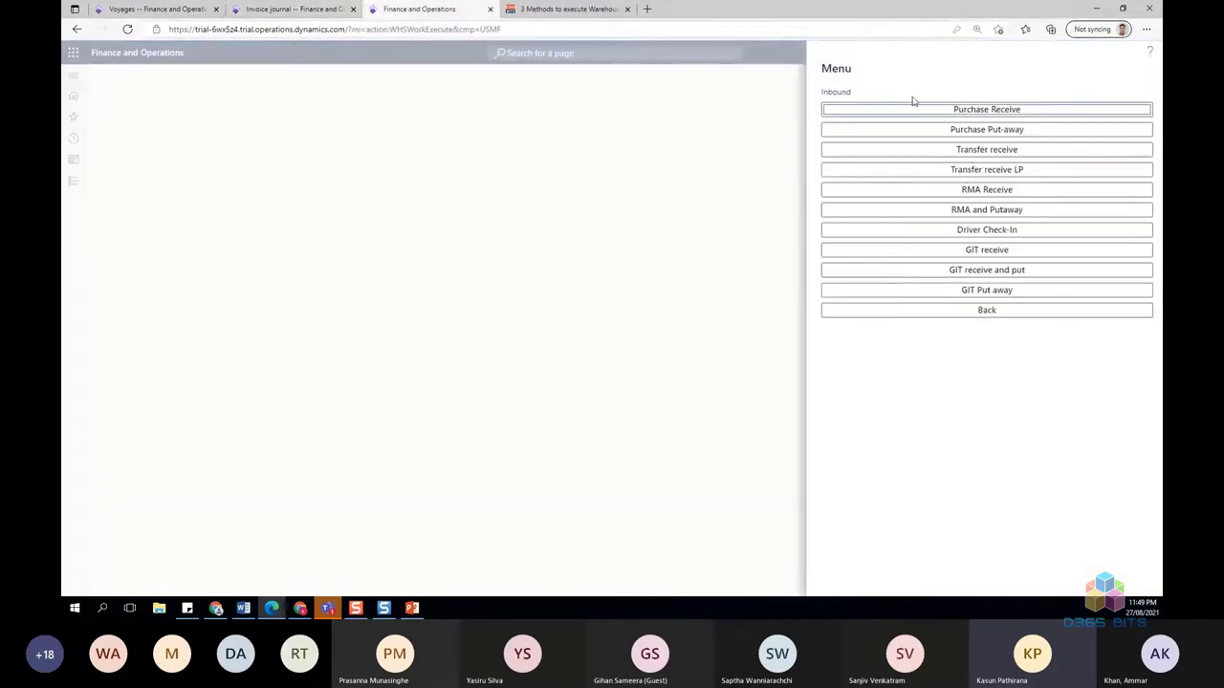
# - Start GIT receiving and enter voyage number 000000011
pyautogui.click(966, 251)
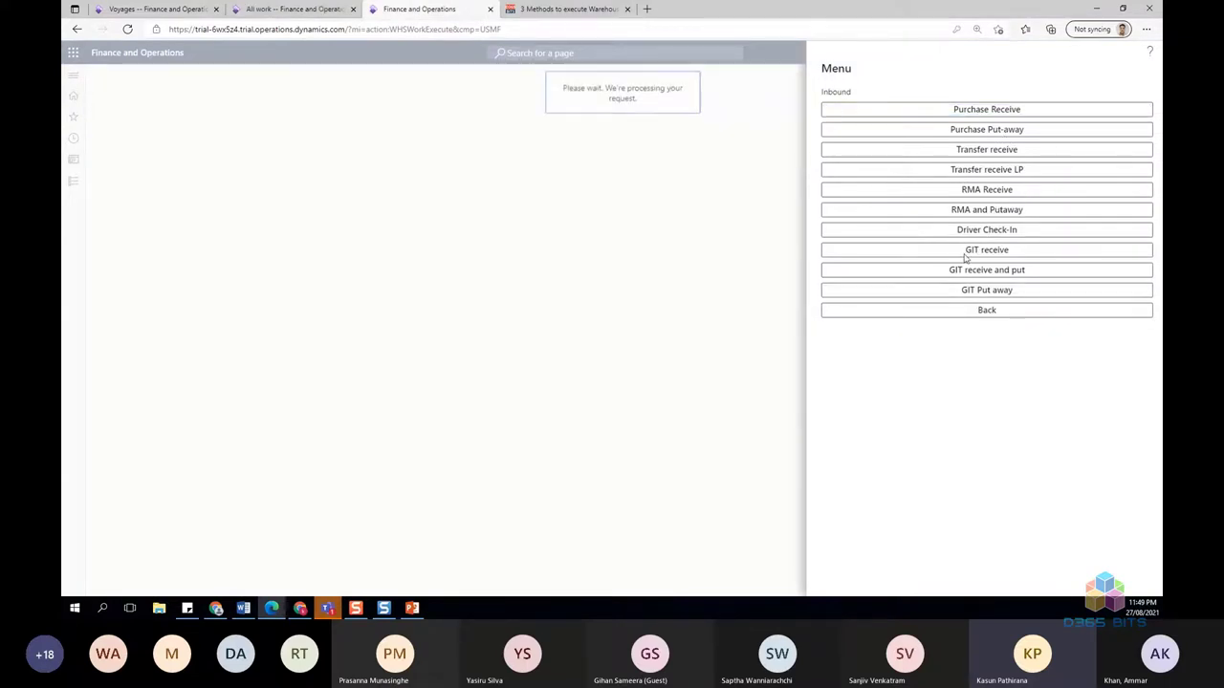
pyautogui.click(871, 103)
pyautogui.hotkey('ctrl', 'v')
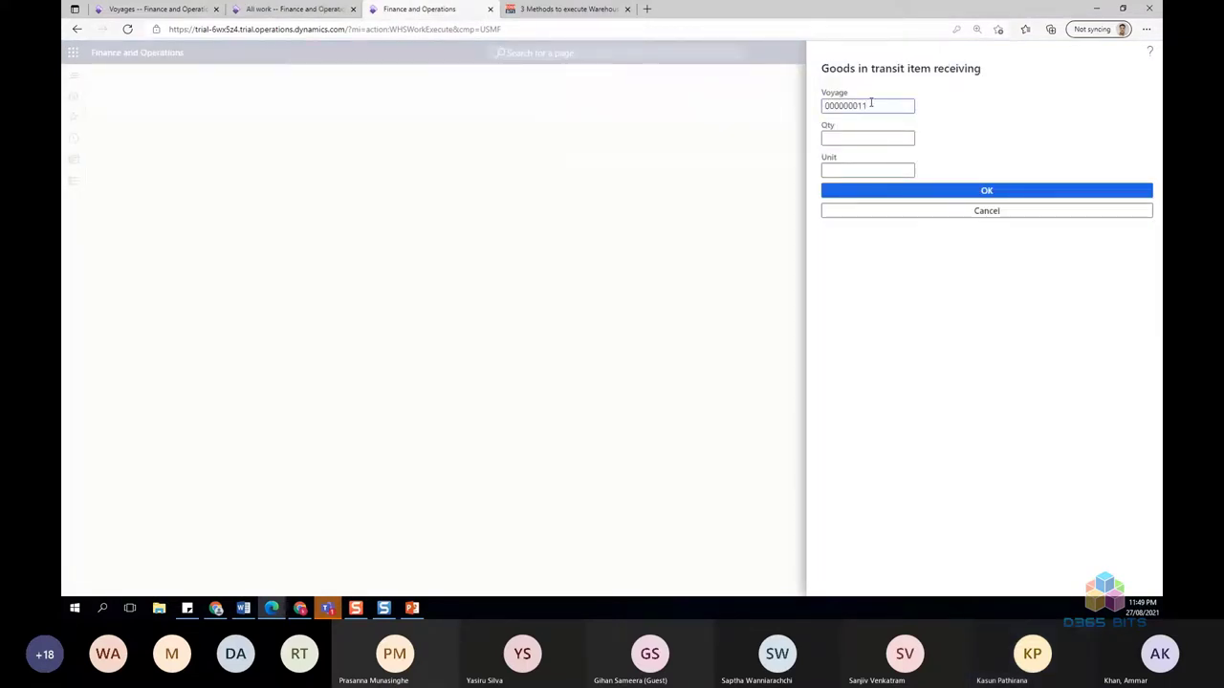
pyautogui.press('Return')
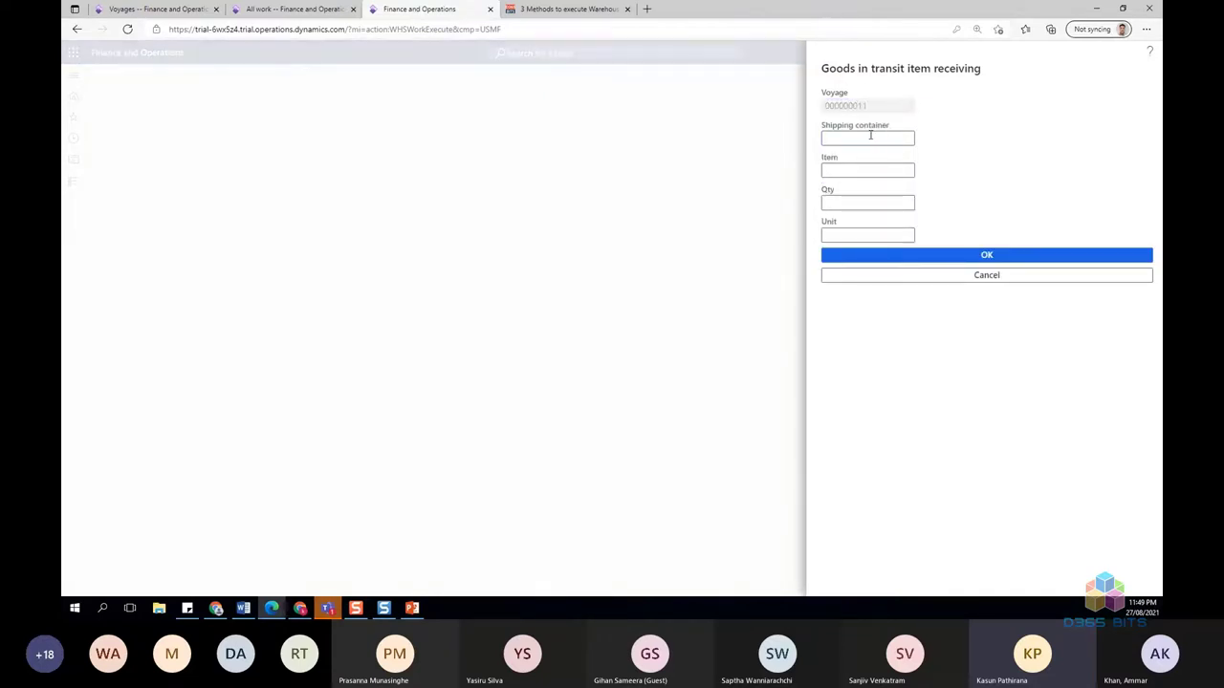
# - Enter shipping container CN1 and item A0001 in the GIT receiving form
pyautogui.click(158, 8)
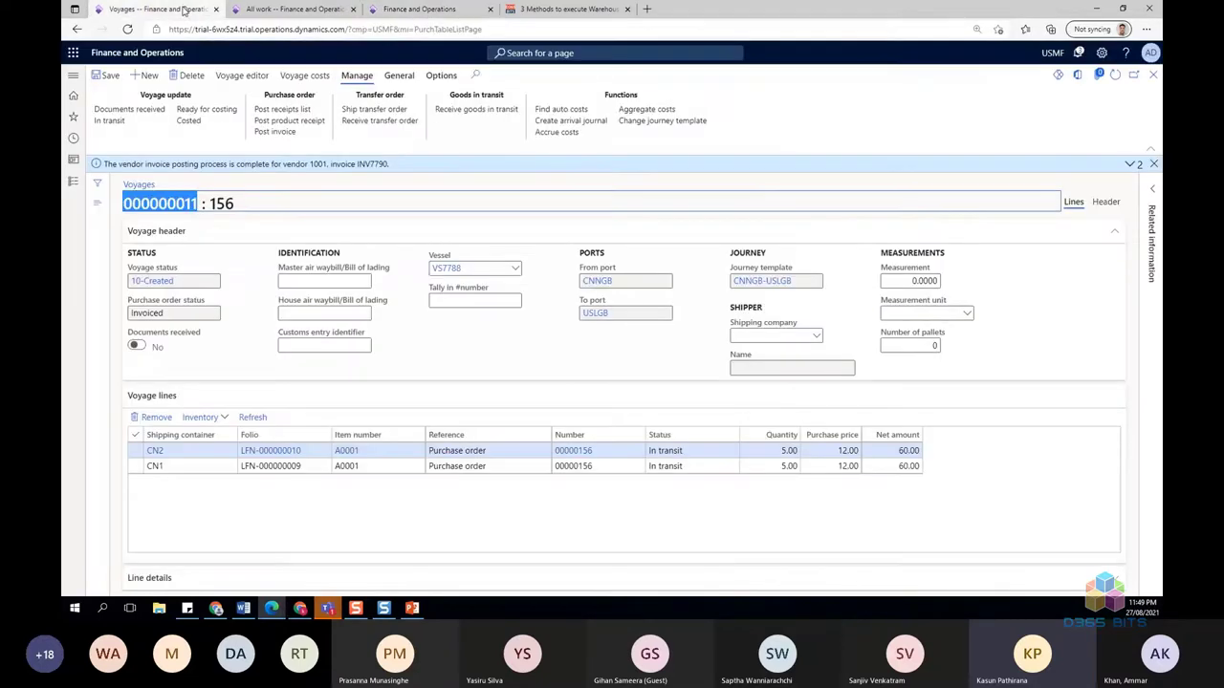
pyautogui.click(414, 11)
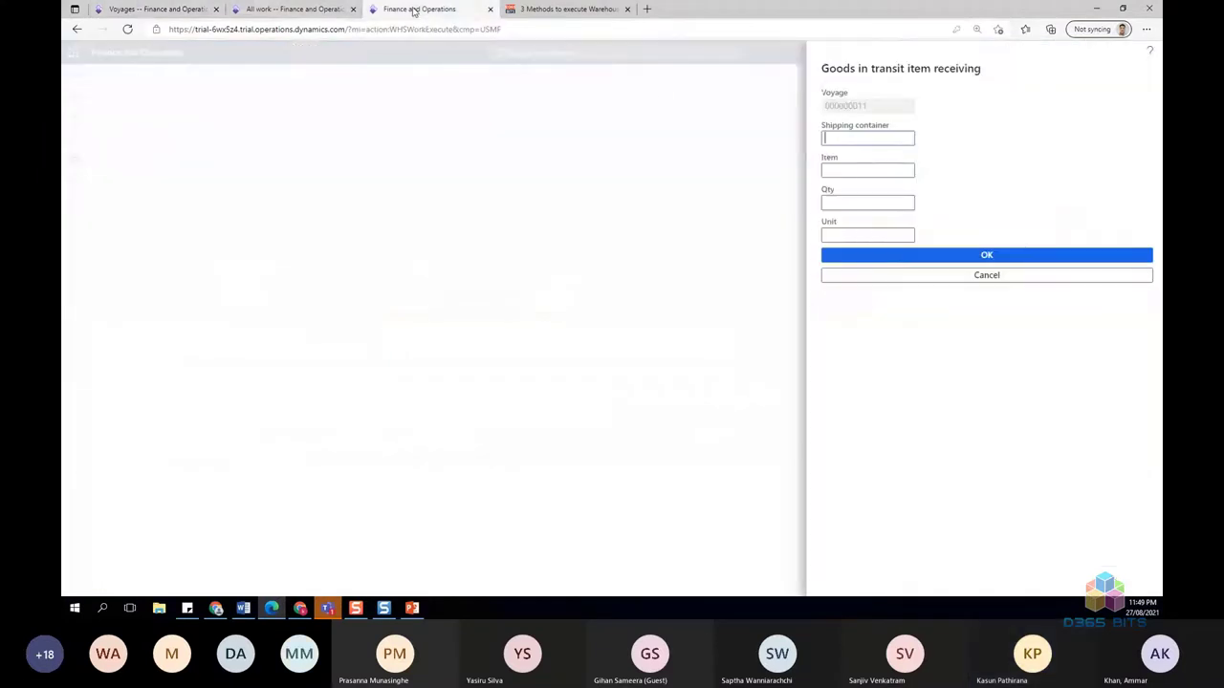
pyautogui.write('CN1')
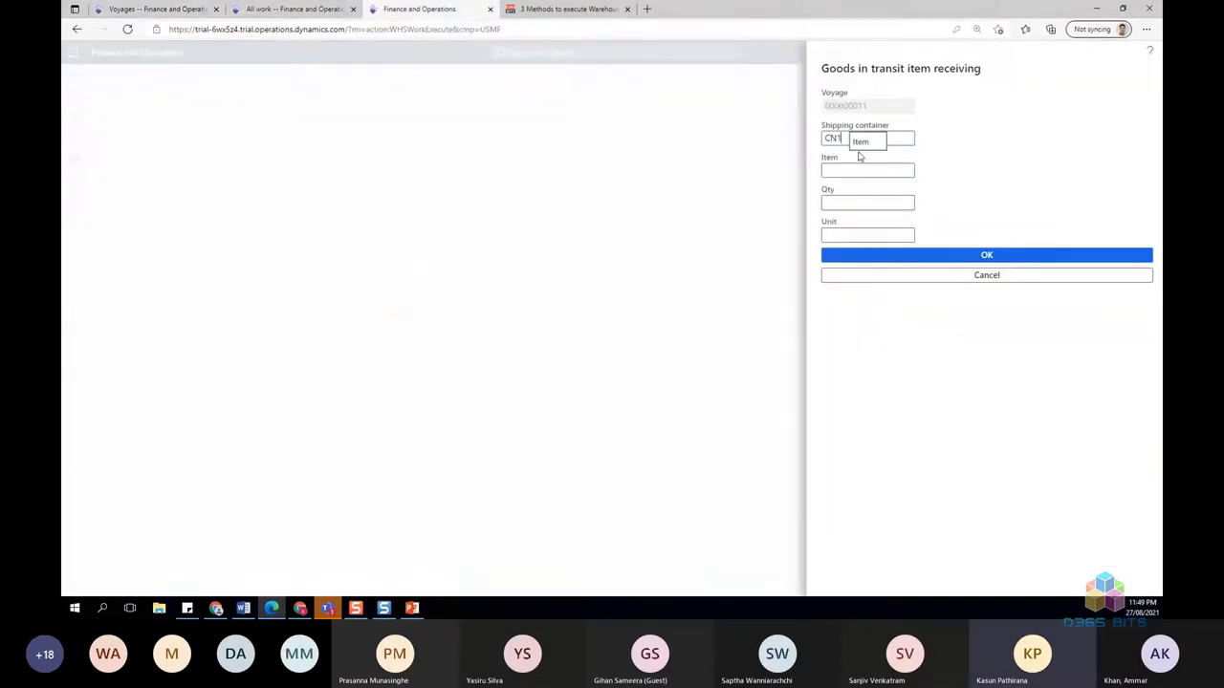
pyautogui.press('Return')
pyautogui.click(861, 169)
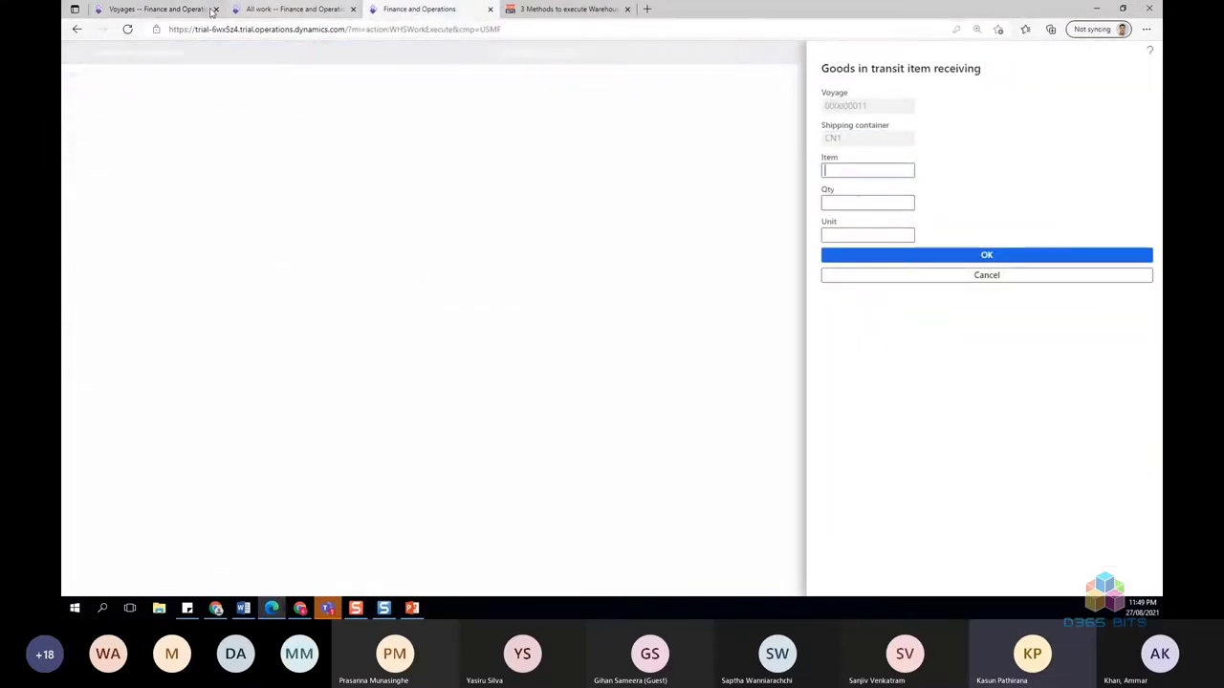
pyautogui.write('A000')
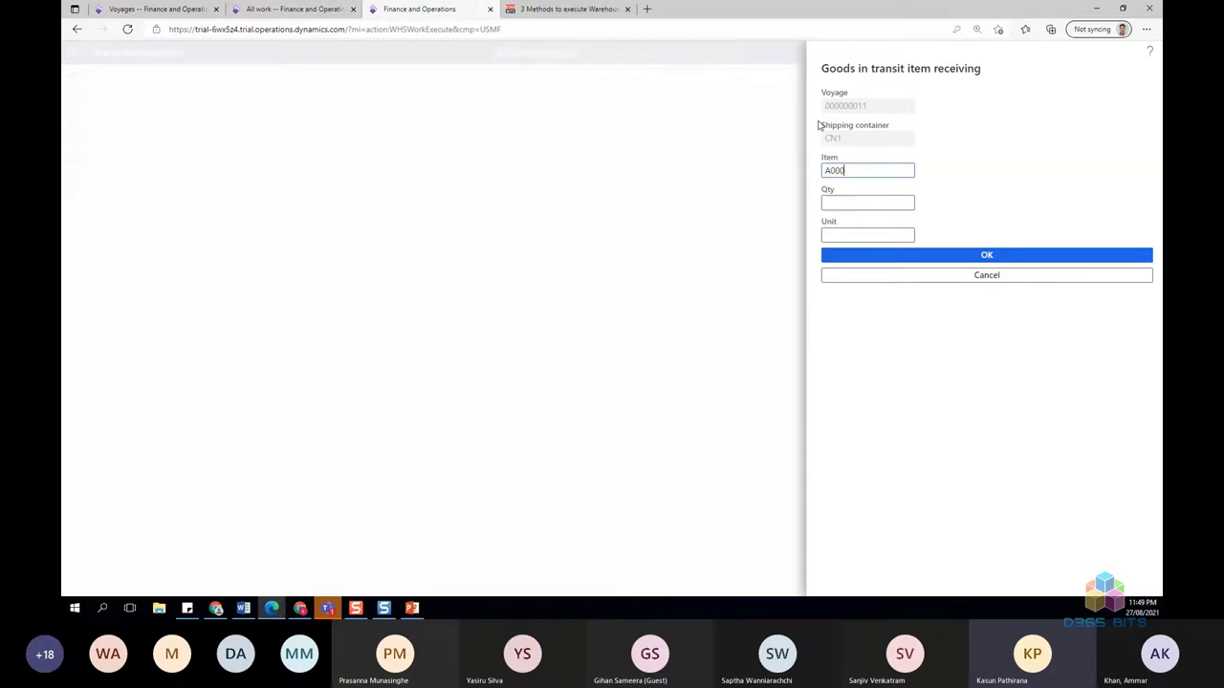
pyautogui.write('1')
pyautogui.press('Return')
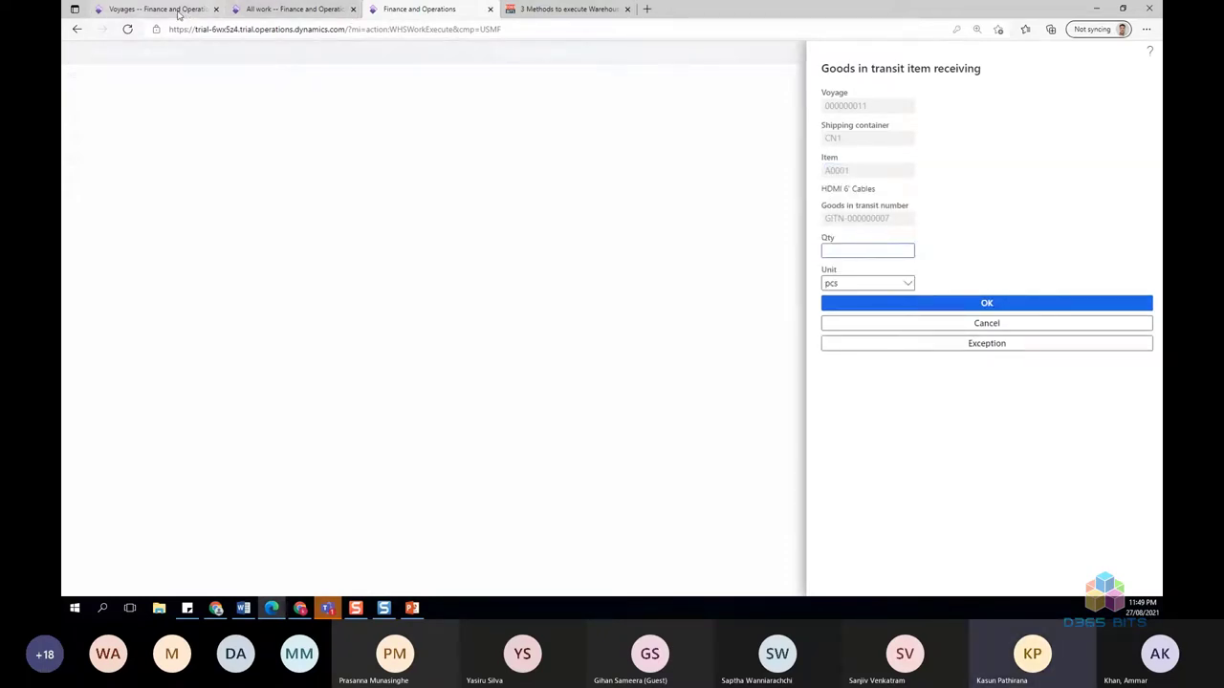
# - Enter quantity 5 pcs and submit the receipt for container CN1
pyautogui.click(153, 9)
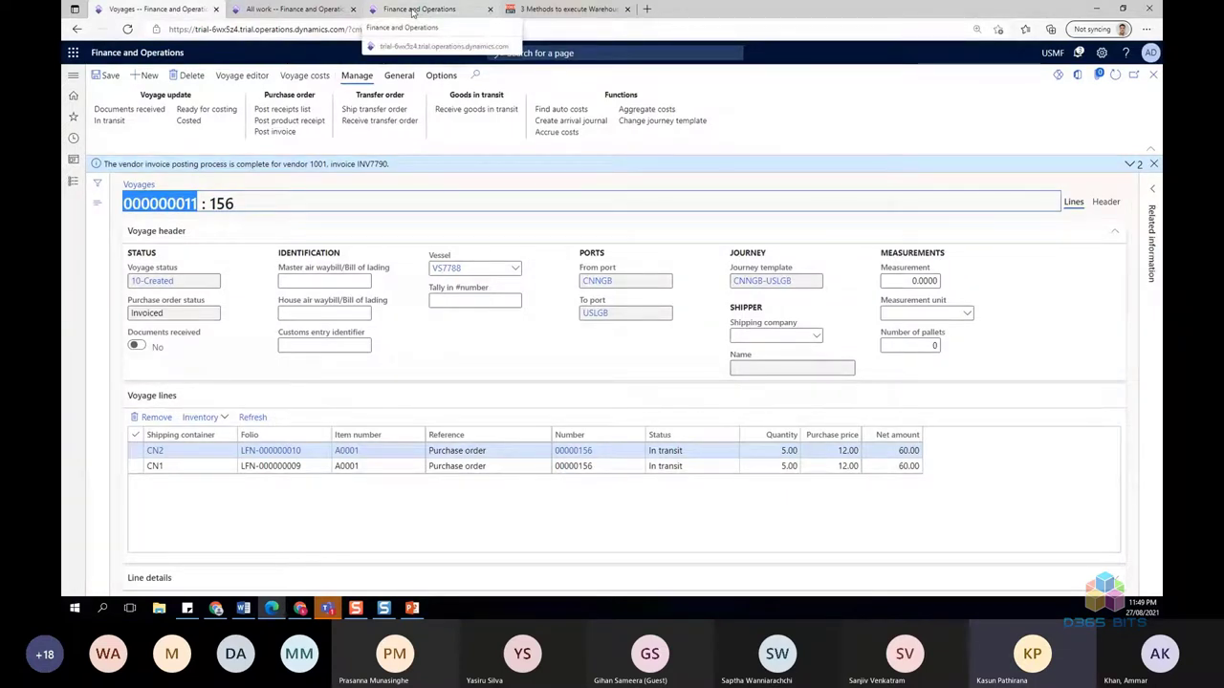
pyautogui.click(412, 12)
pyautogui.write('5')
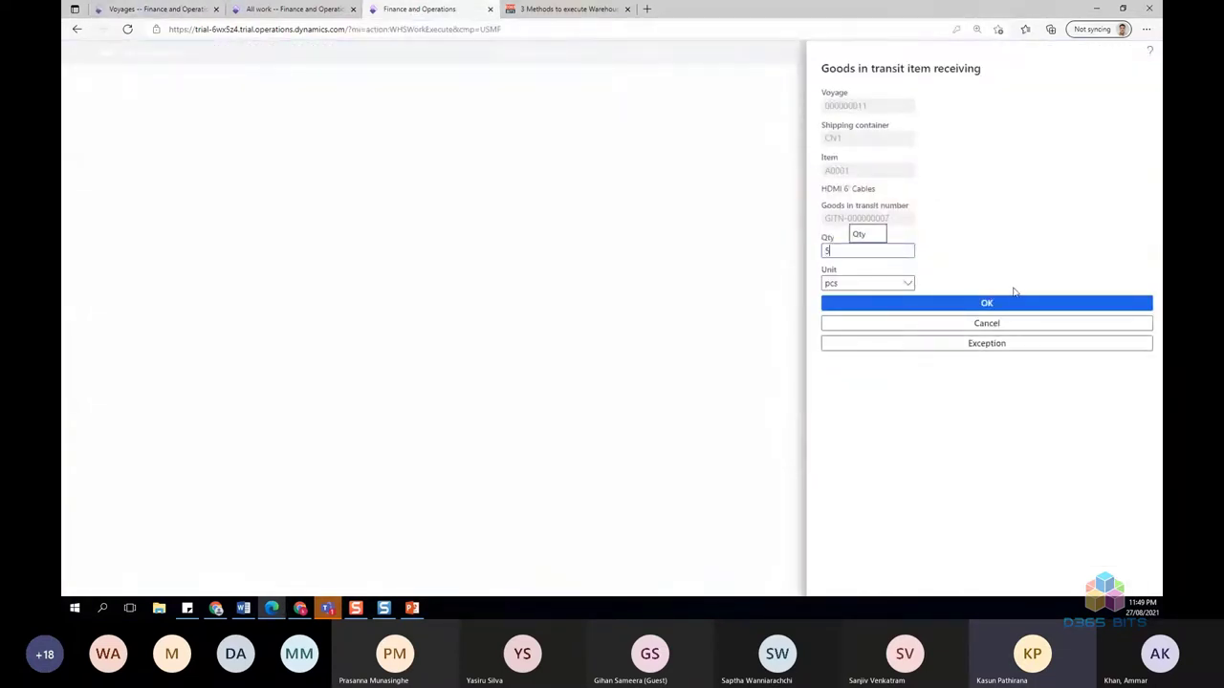
pyautogui.click(985, 304)
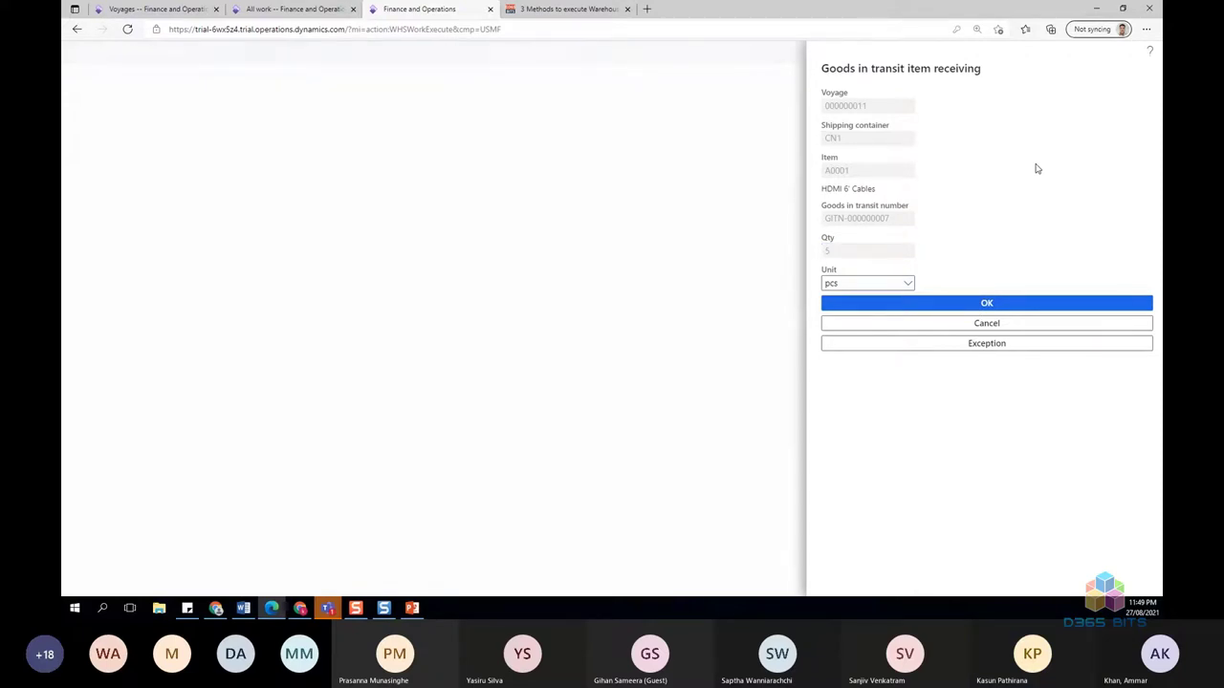
pyautogui.click(976, 304)
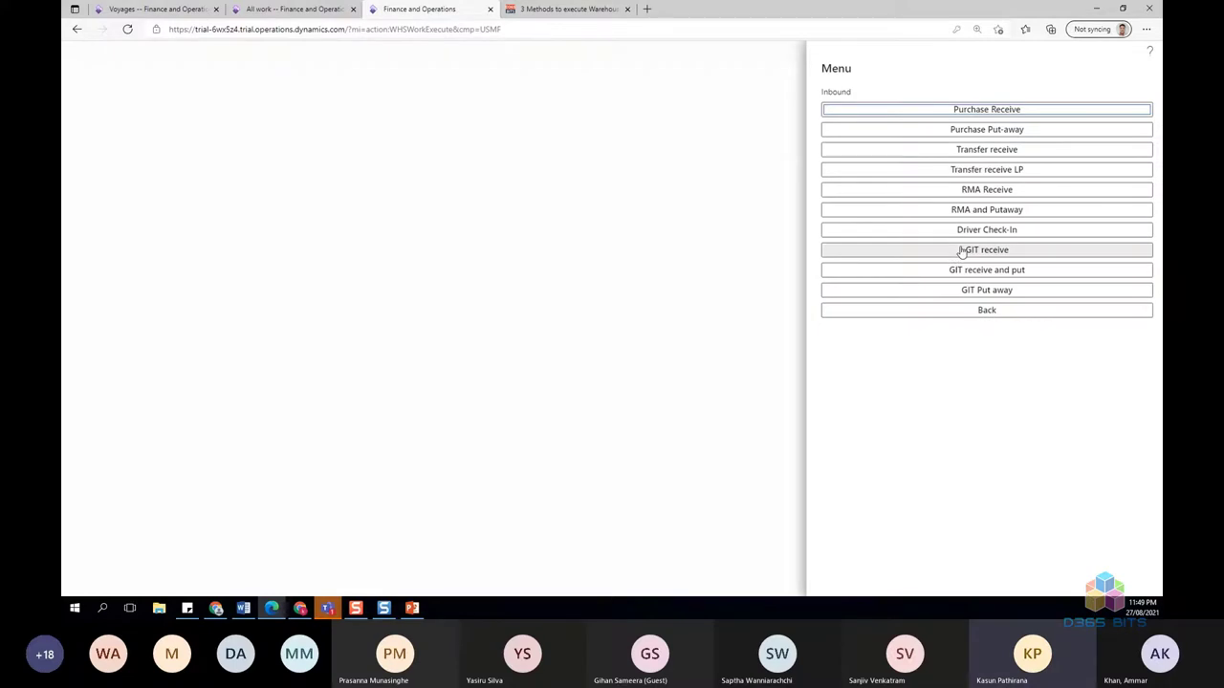
# - GIT-receive 5 pcs of A0001 from container CN2 on voyage 000000011
pyautogui.click(961, 252)
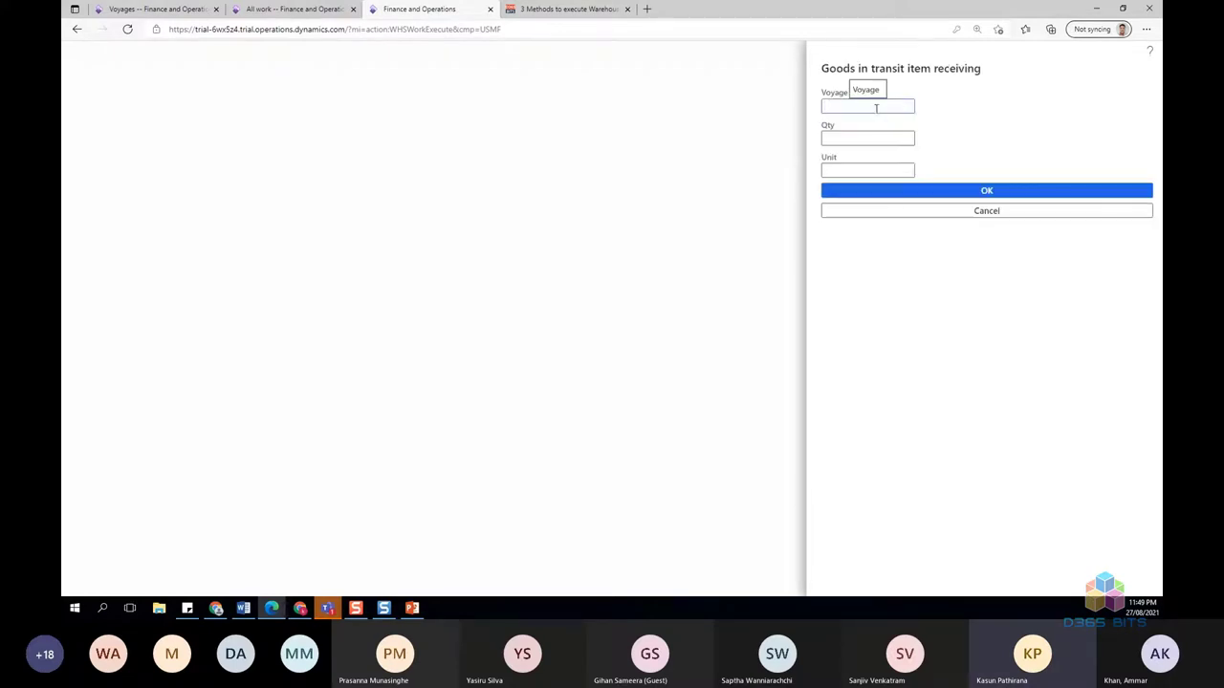
pyautogui.write('000000011')
pyautogui.press('Return')
pyautogui.write('CN2')
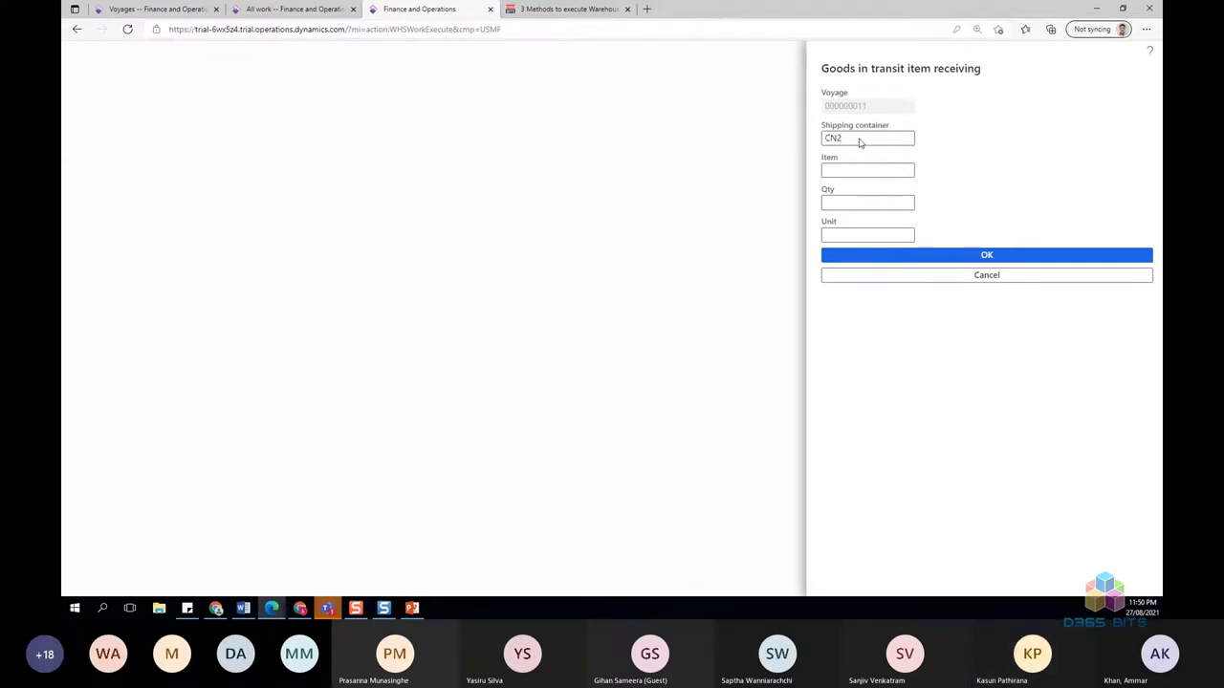
pyautogui.press('Return')
pyautogui.write('A')
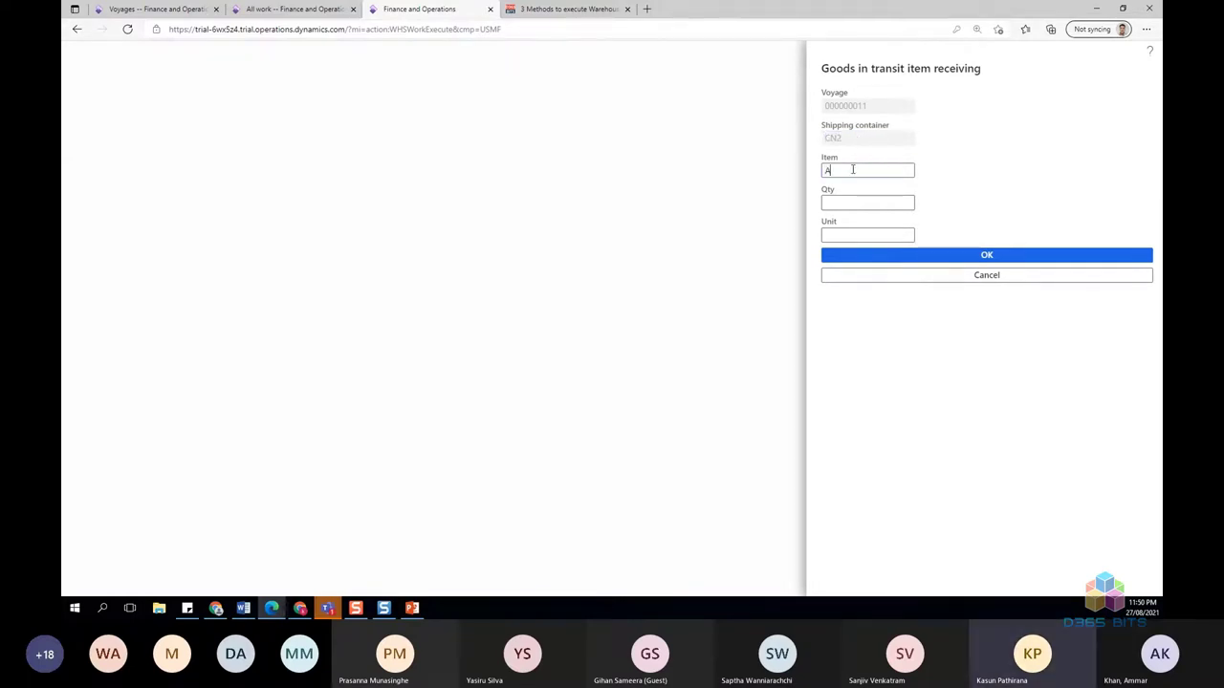
pyautogui.write('0001')
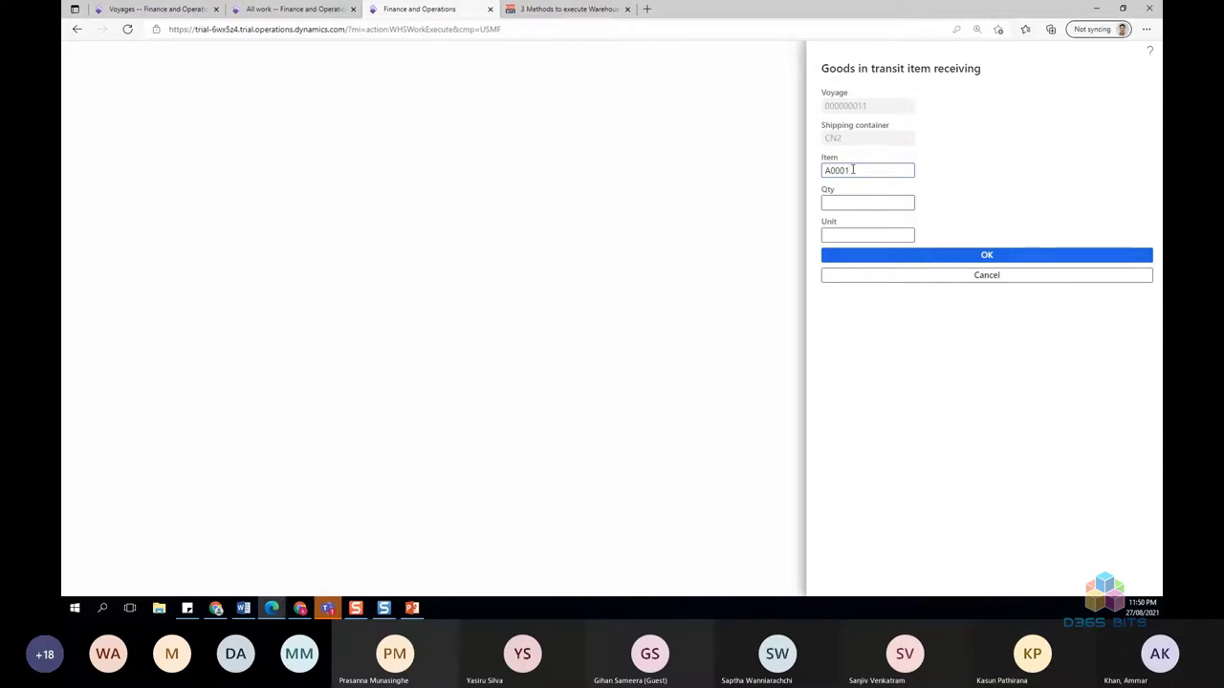
pyautogui.press('Return')
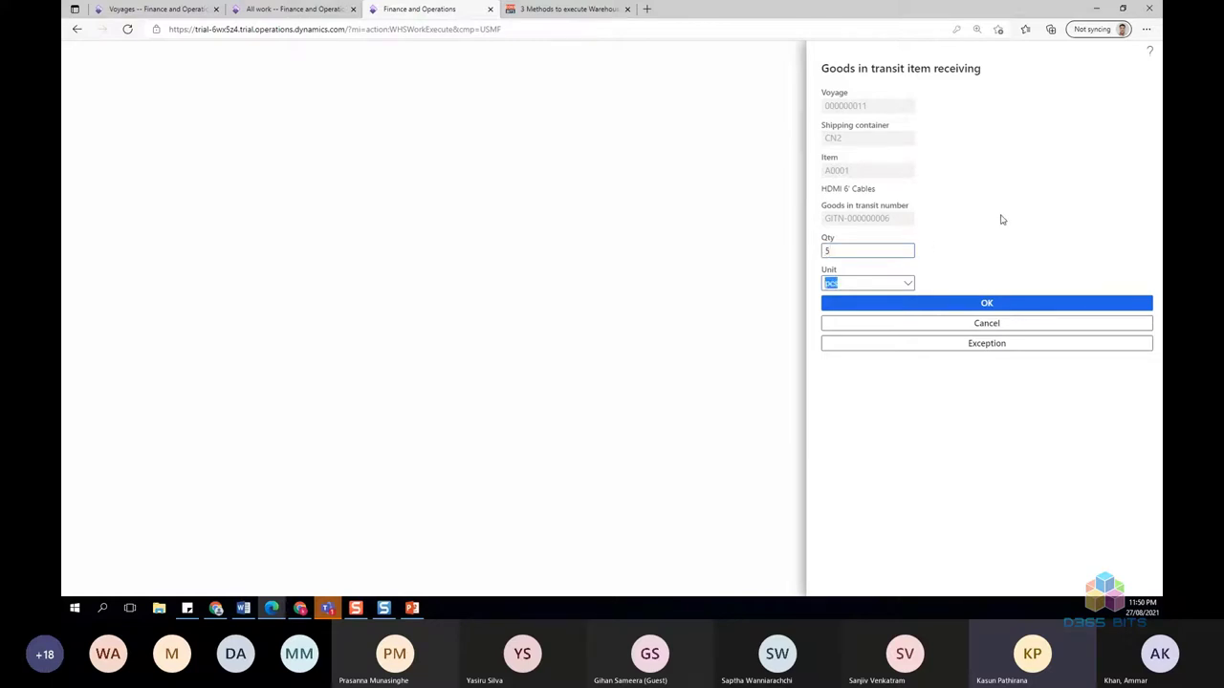
pyautogui.press('Return')
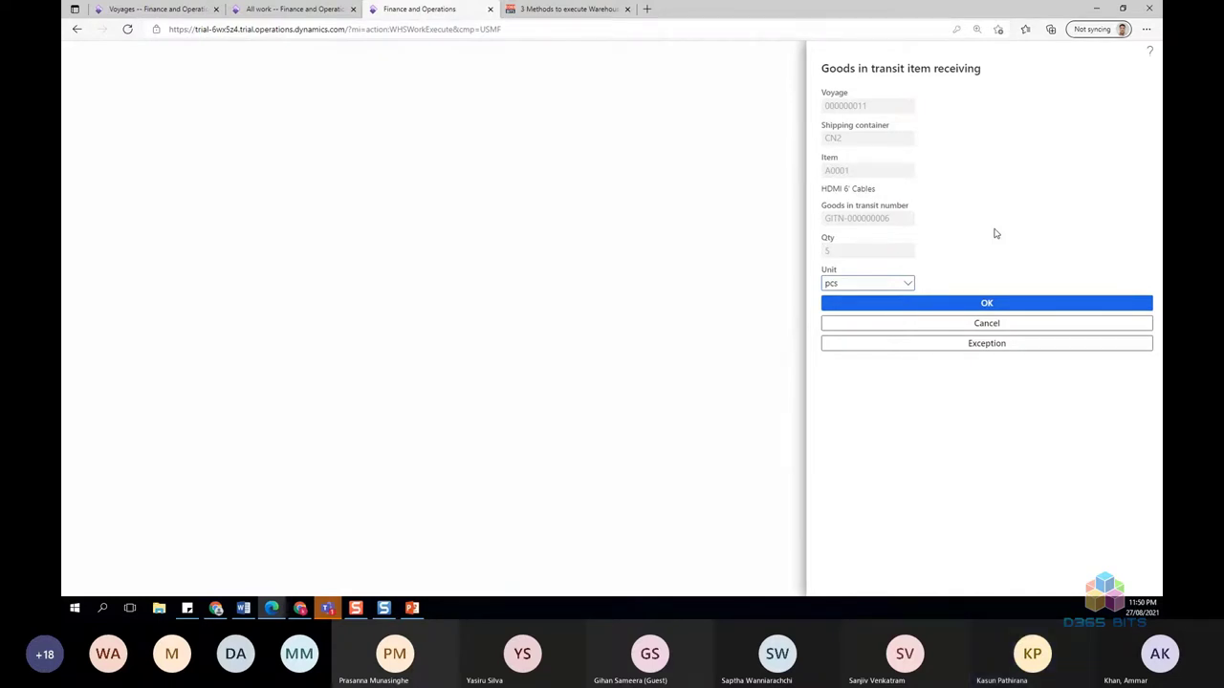
pyautogui.click(985, 304)
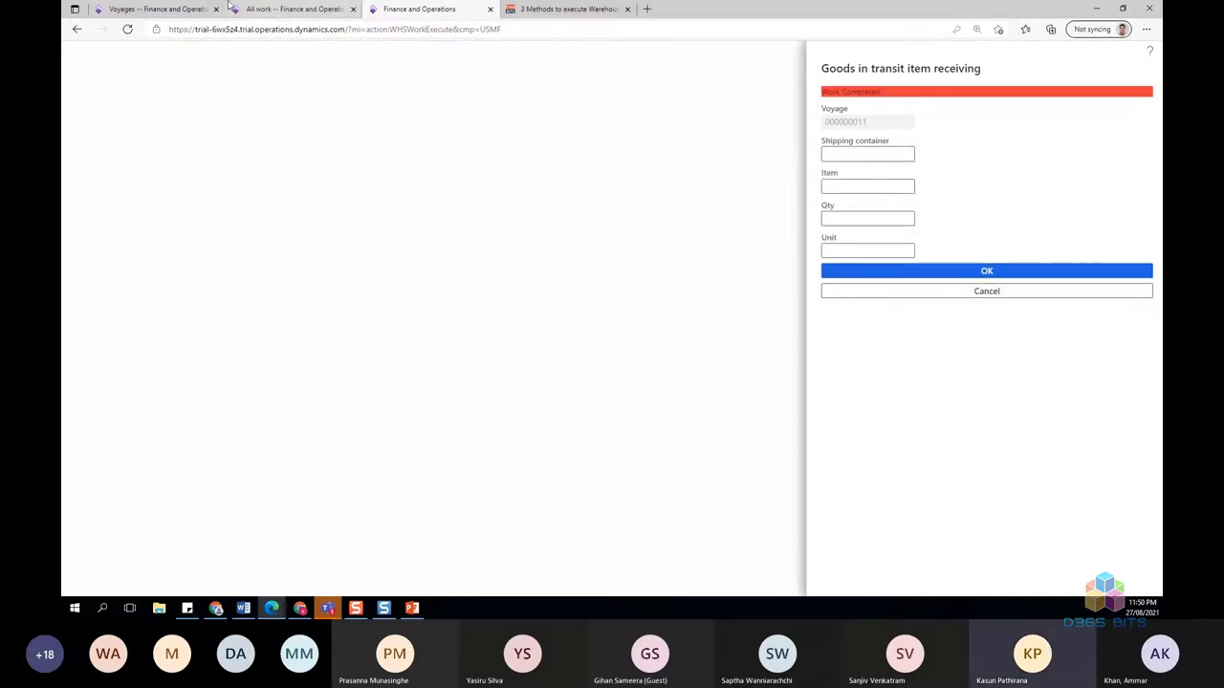
# - Open work USMF-000018 from All work and copy its work ID
pyautogui.click(263, 8)
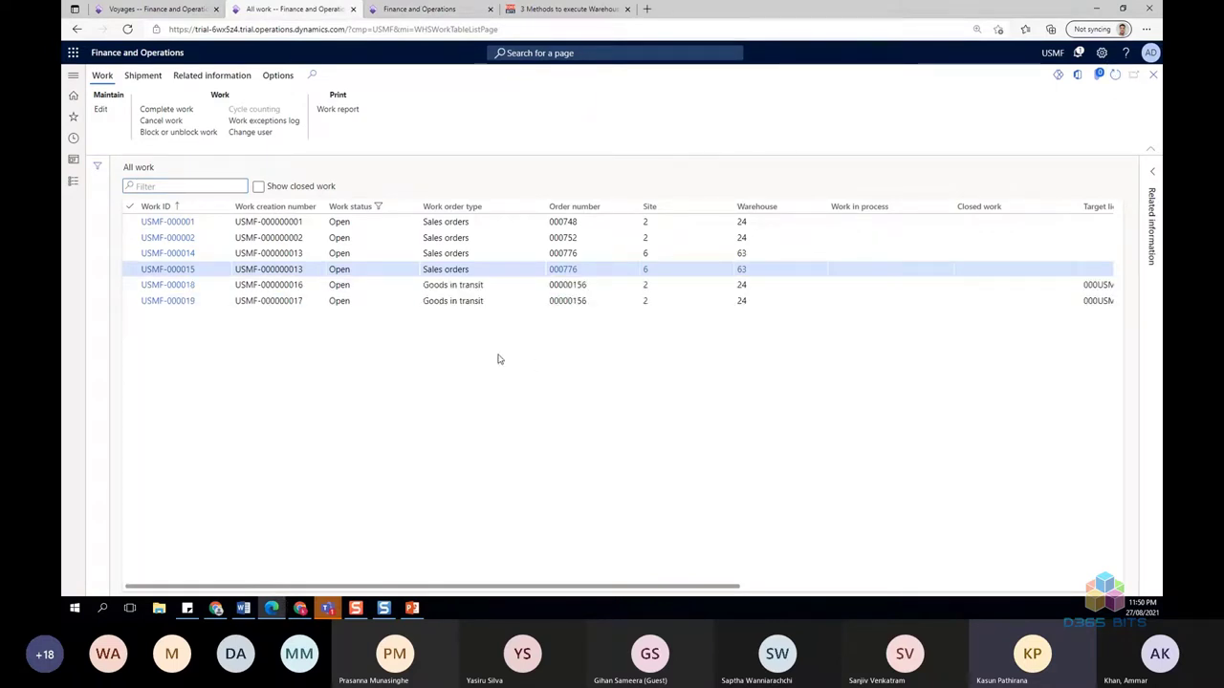
pyautogui.click(171, 285)
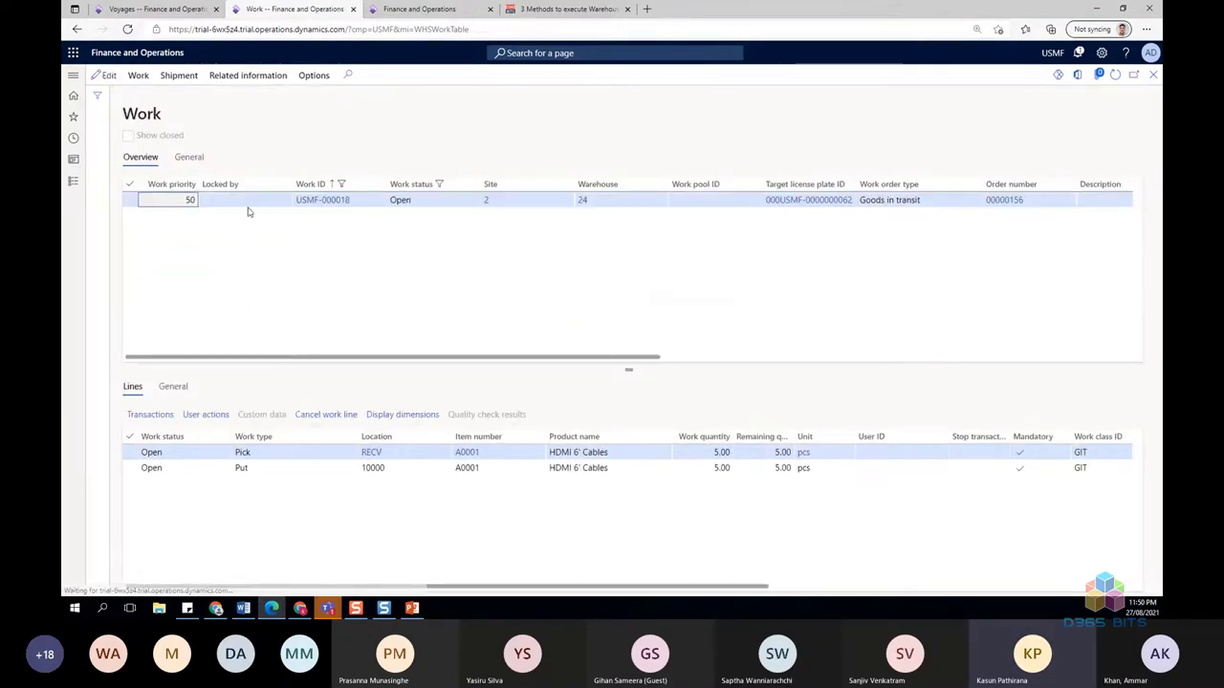
pyautogui.click(356, 204)
pyautogui.hotkey('ctrl', 'c')
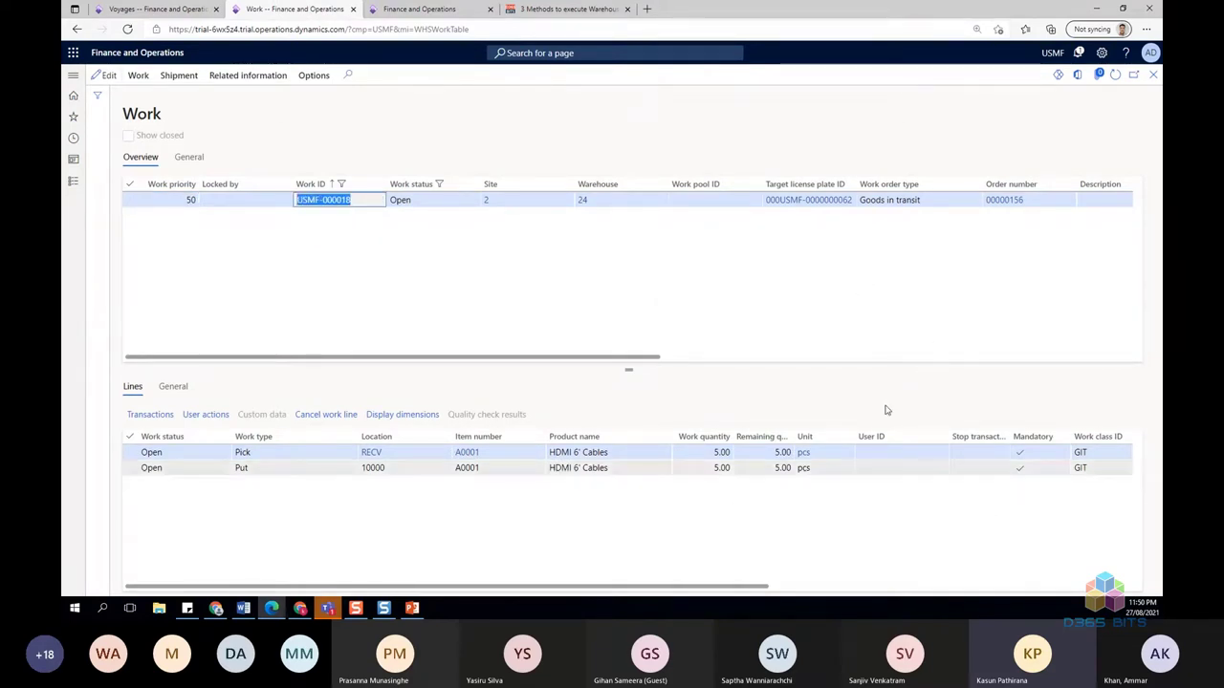
pyautogui.click(429, 10)
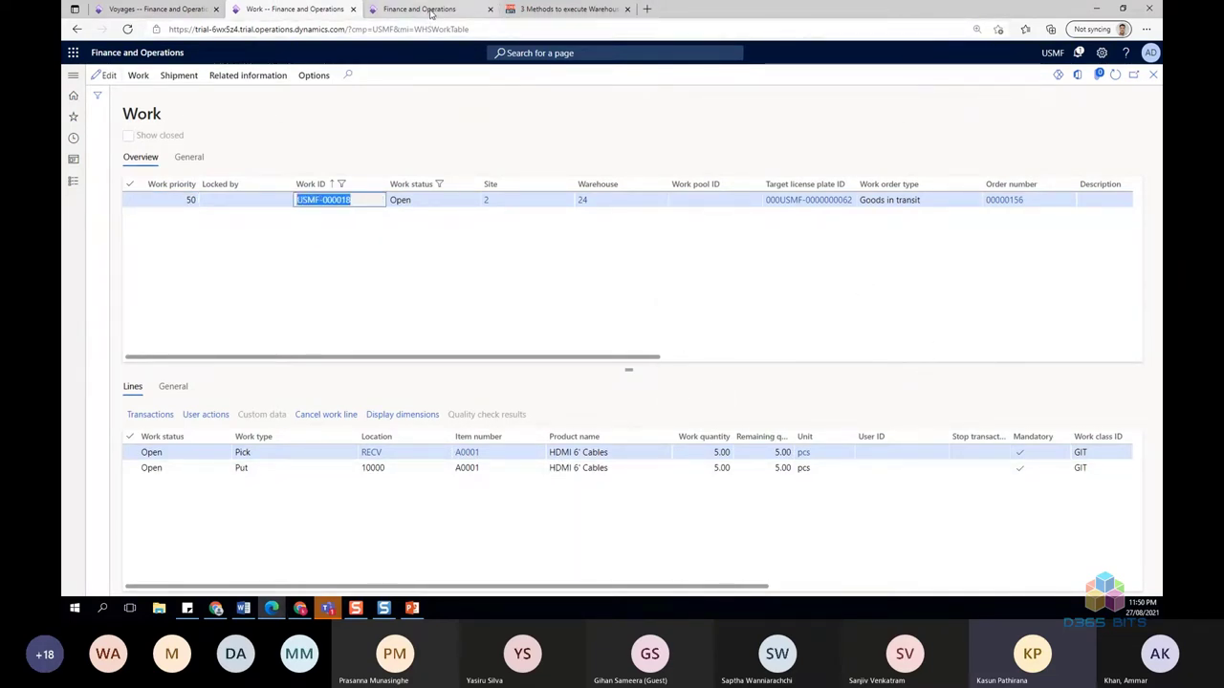
# - GIT put away work USMF-000018 to location 10000, then refresh All work to confirm Closed
pyautogui.click(1004, 295)
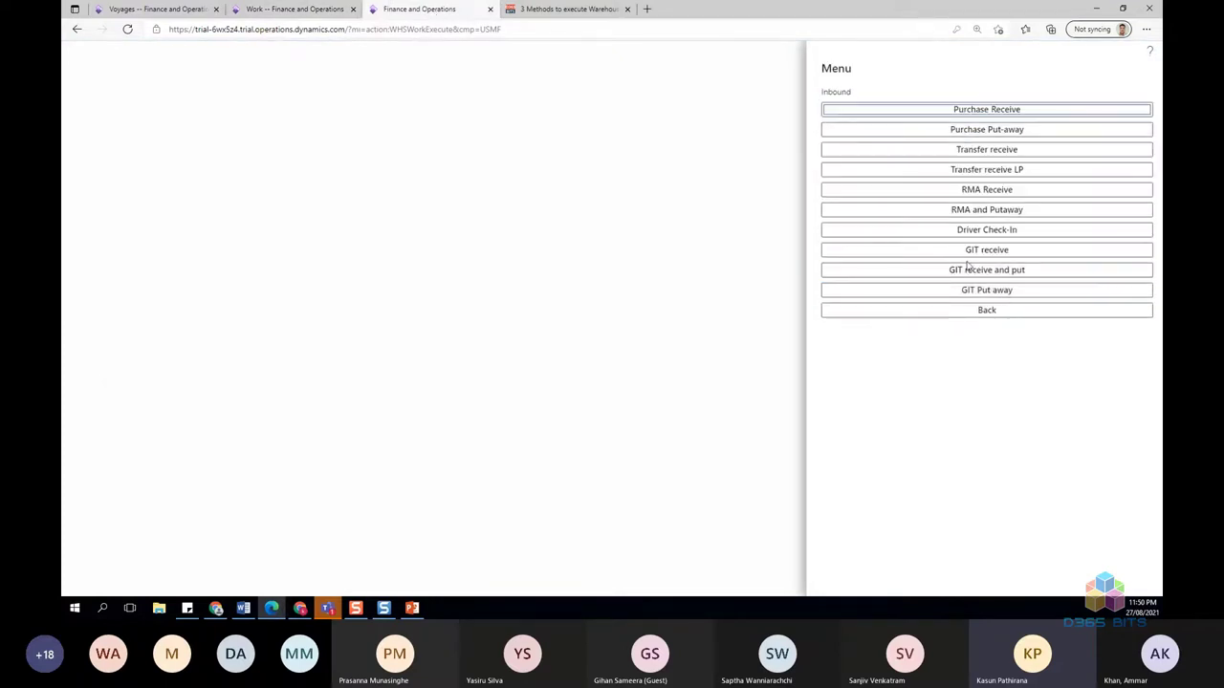
pyautogui.click(990, 292)
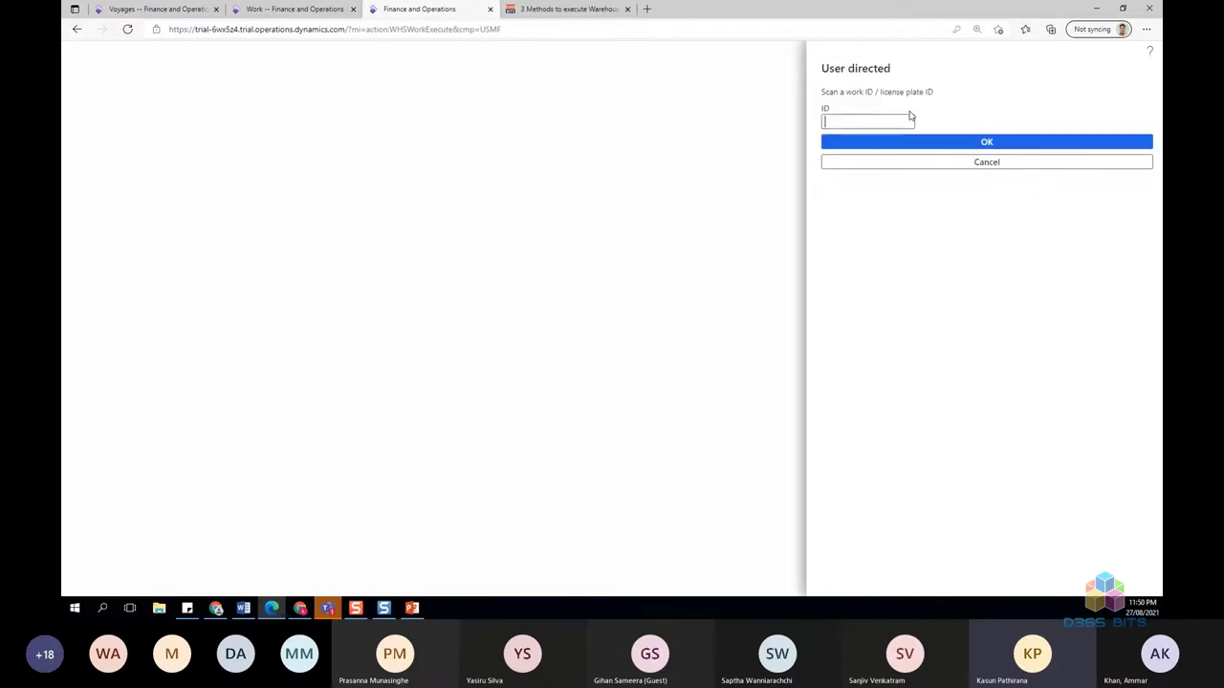
pyautogui.hotkey('ctrl', 'v')
pyautogui.press('Return')
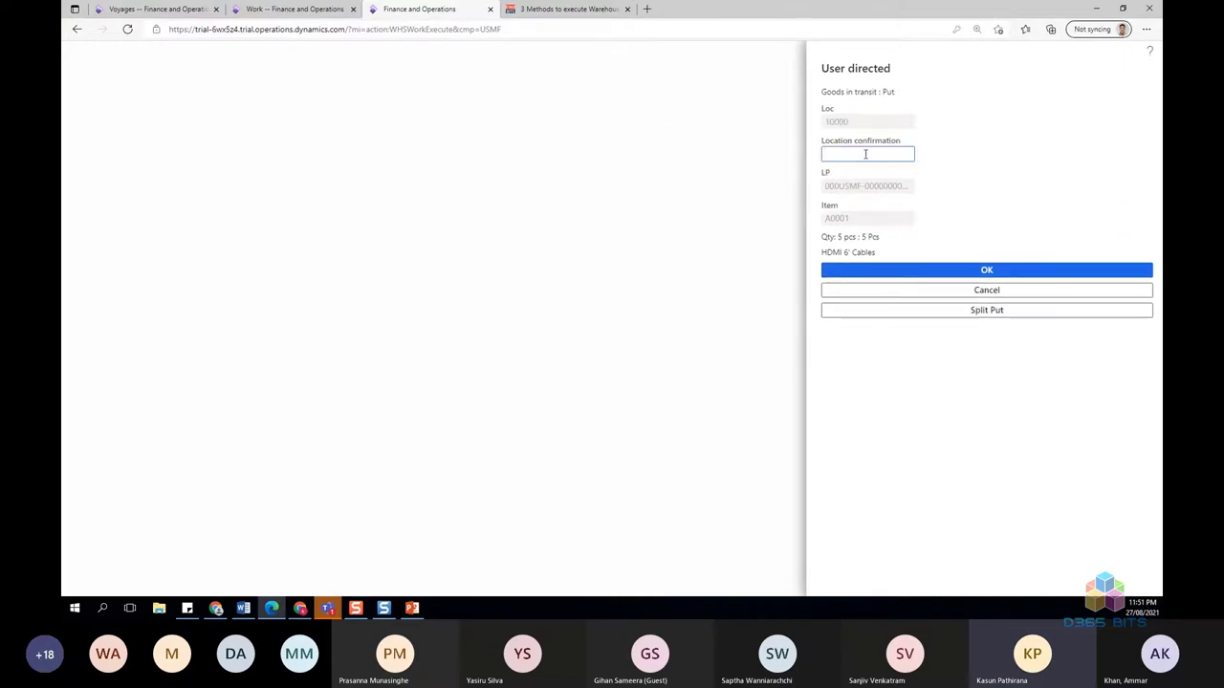
pyautogui.write('0000')
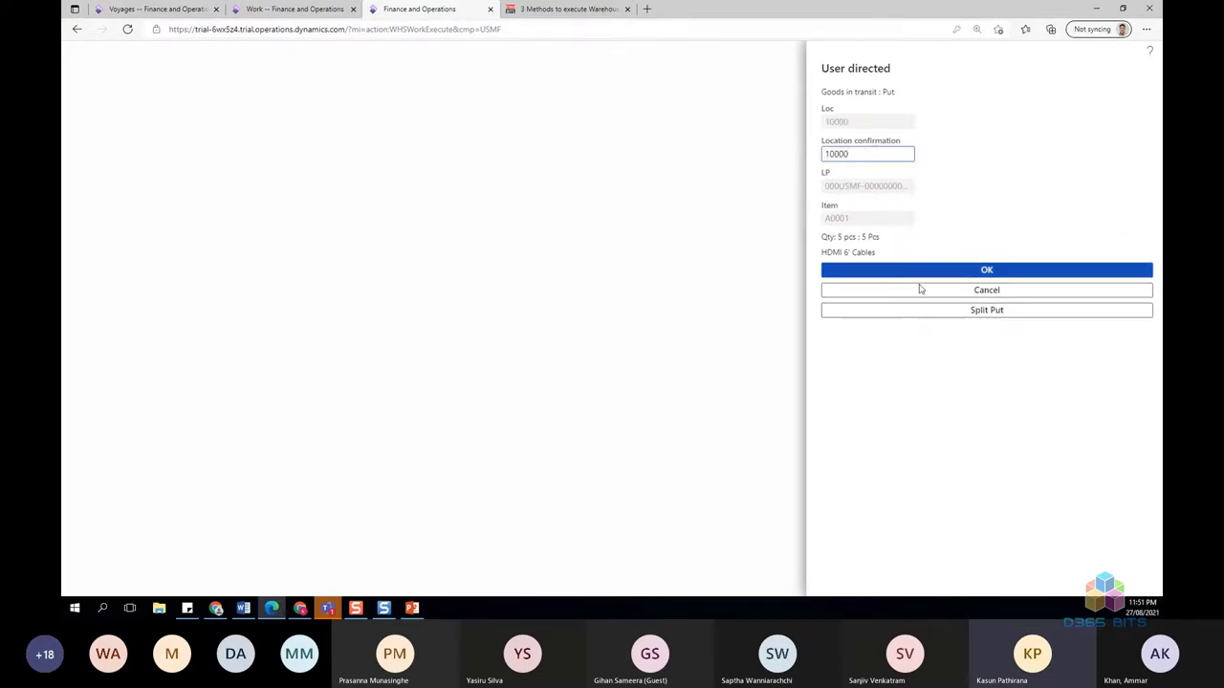
pyautogui.press('Return')
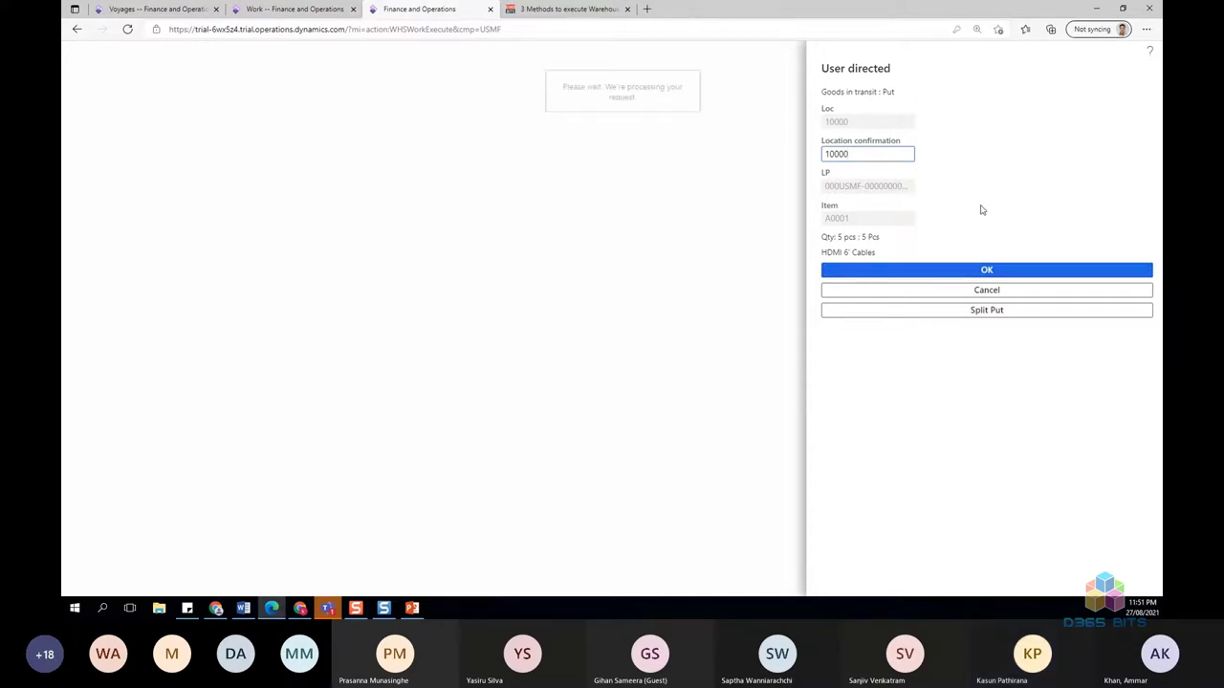
pyautogui.click(300, 11)
pyautogui.click(1115, 76)
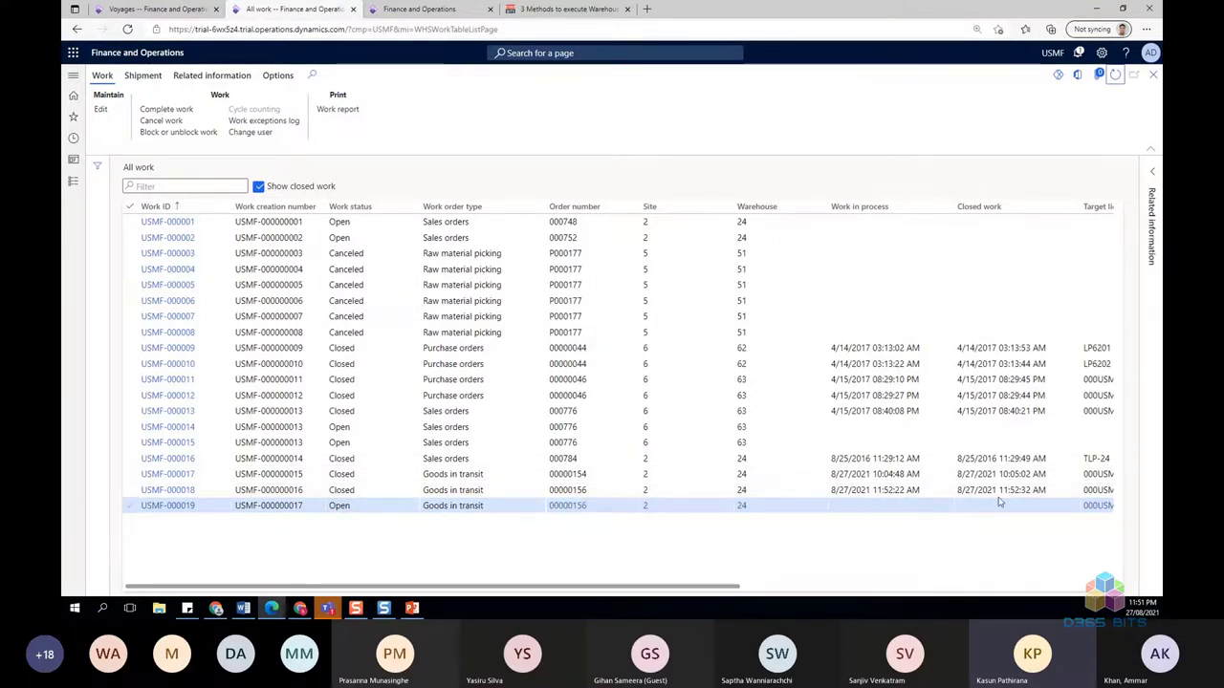
# - Select closed work USMF-000018, return to voyage 000000011, and expand Modules
pyautogui.click(908, 490)
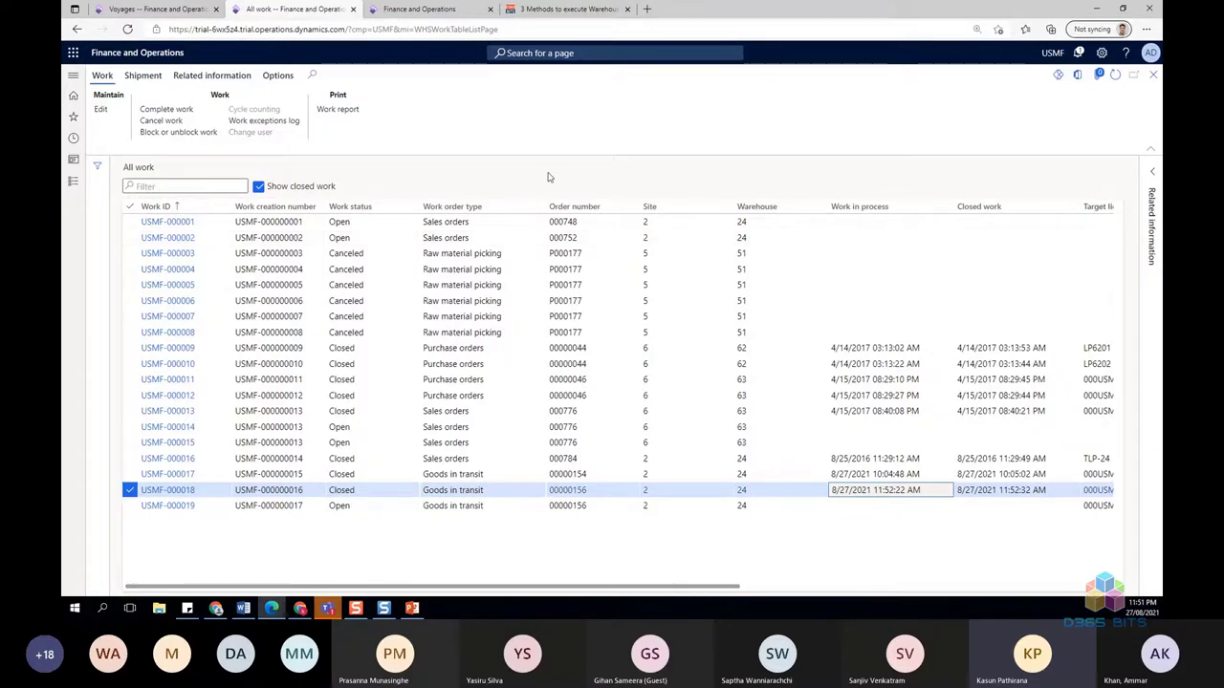
pyautogui.click(120, 9)
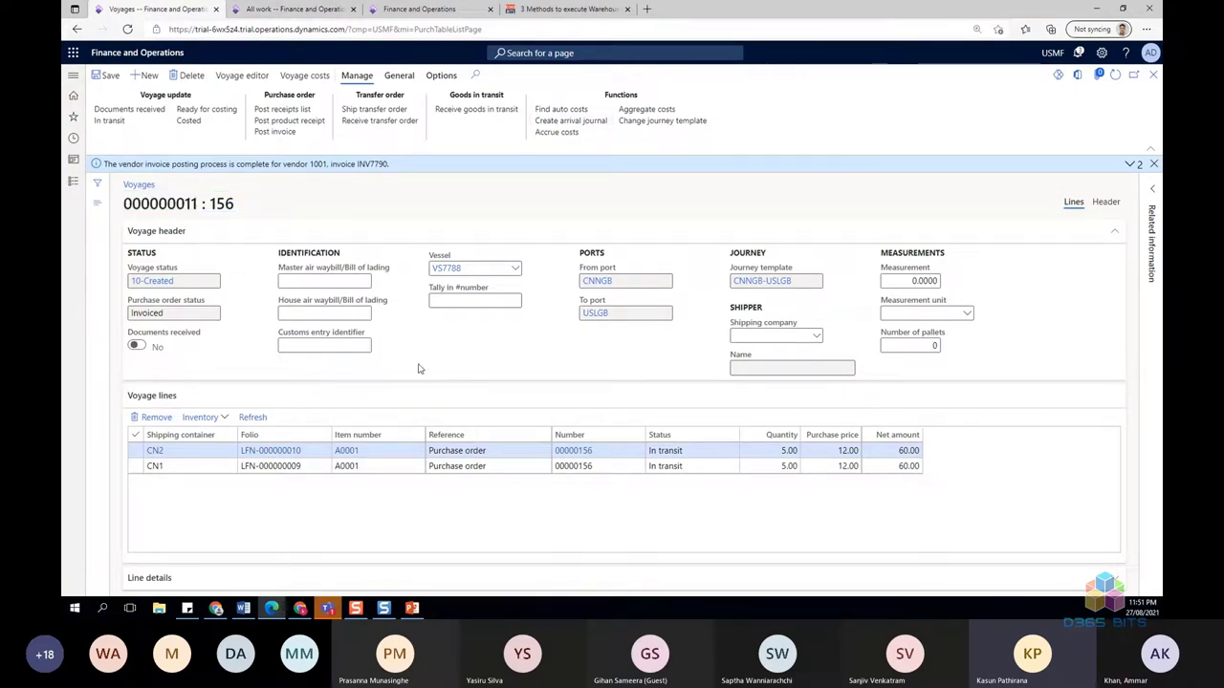
pyautogui.click(74, 182)
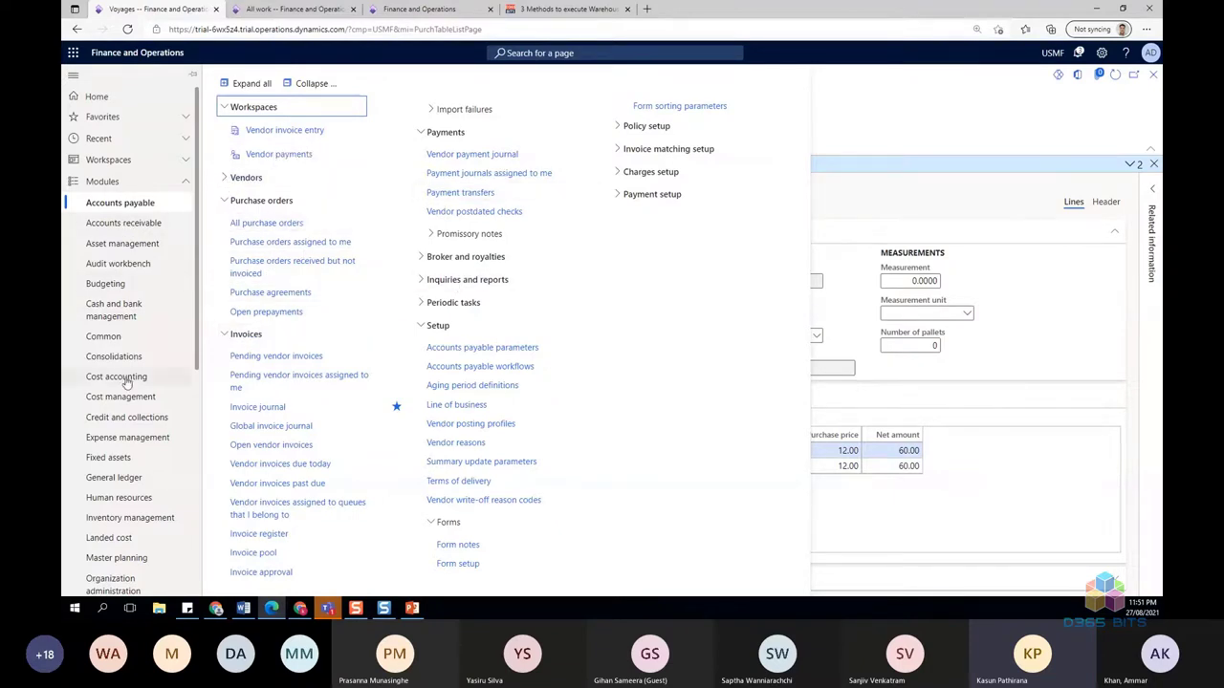
# - Open Landed cost > Inquiries > Over/under transactions
pyautogui.scroll(-3, 124, 383)
pyautogui.click(139, 312)
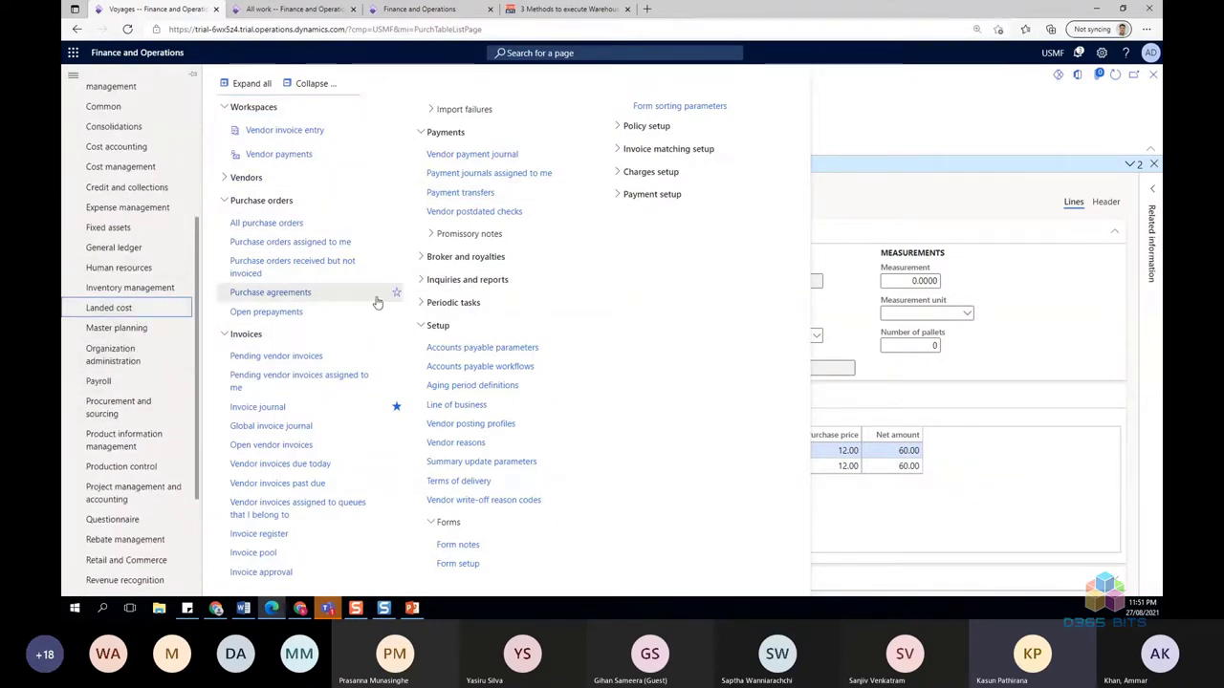
pyautogui.click(235, 240)
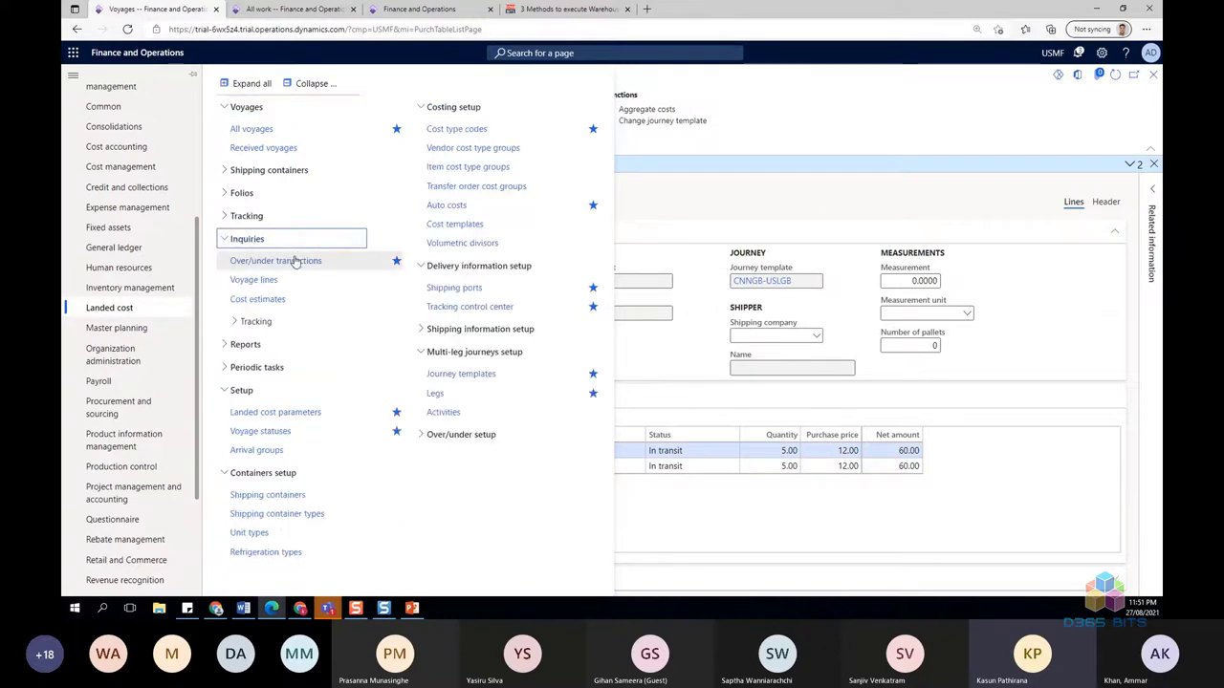
pyautogui.click(324, 262)
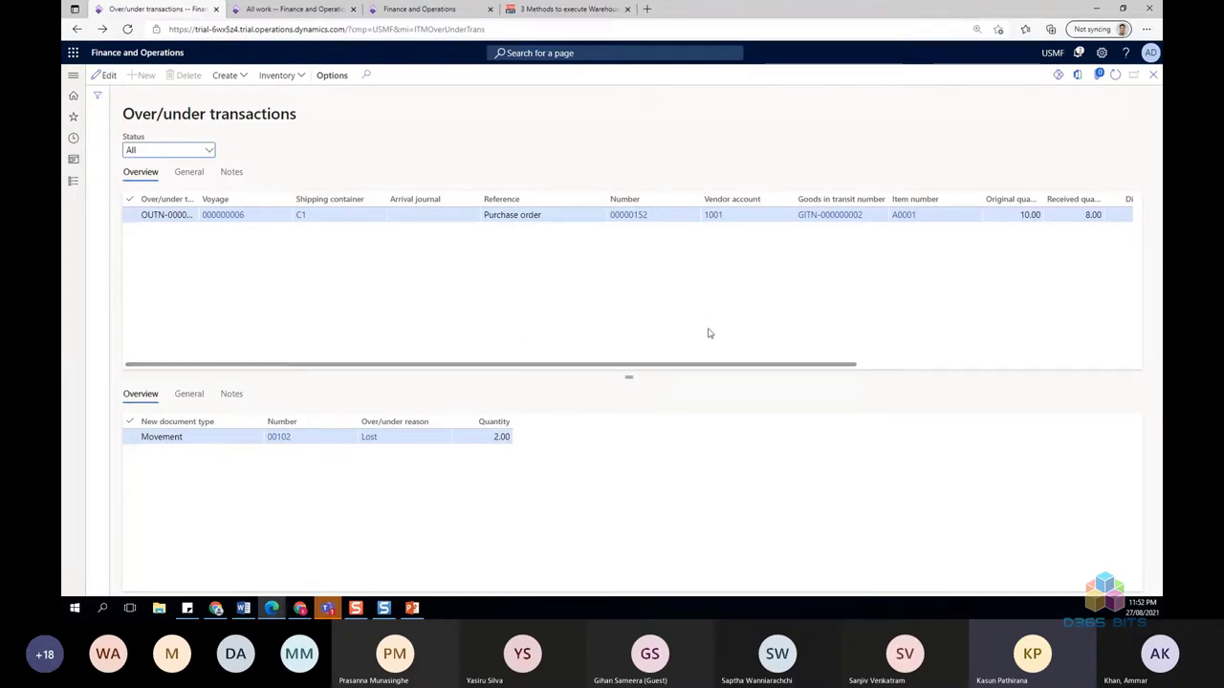
# - Review ordered 10.00, received 8.00, difference -2.00, and show the Create menu
pyautogui.hscroll(3, 718, 369)
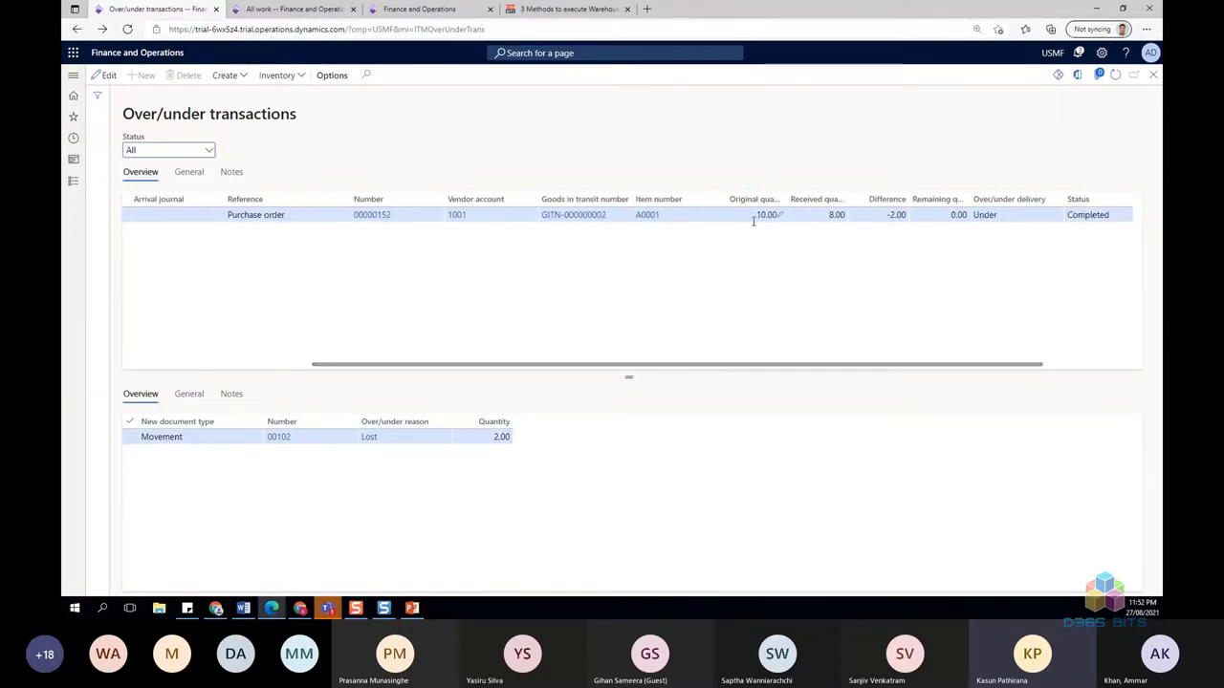
pyautogui.click(754, 215)
pyautogui.click(821, 214)
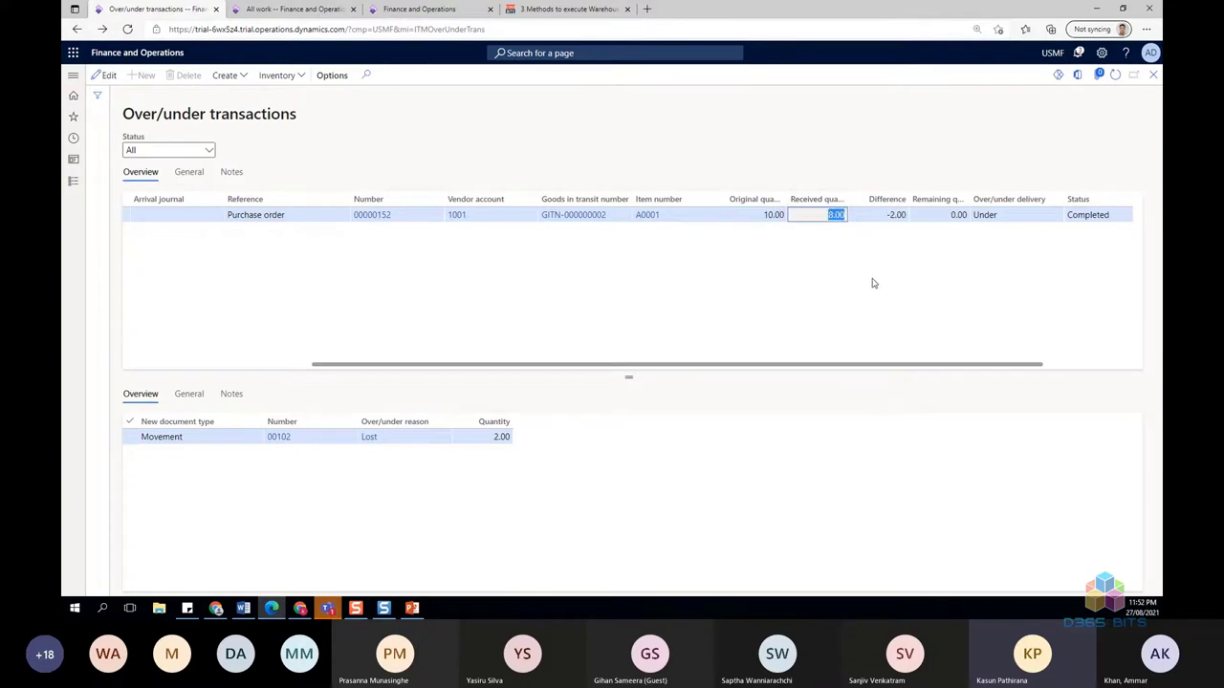
pyautogui.click(872, 218)
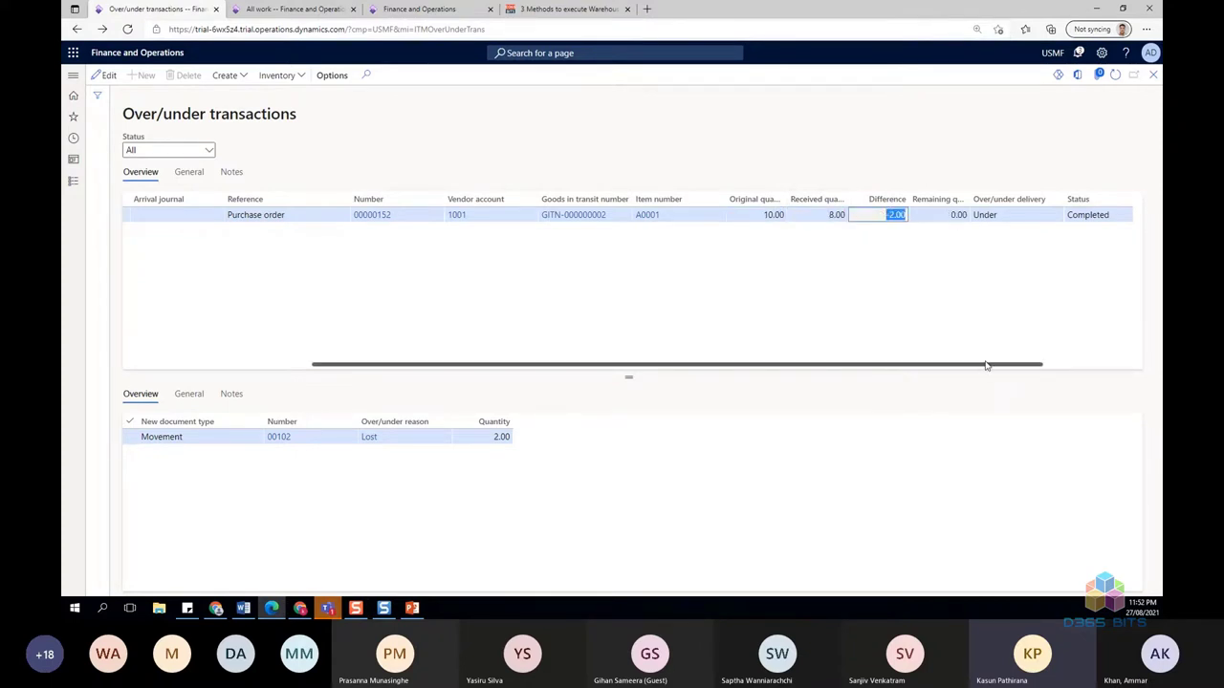
pyautogui.hscroll(1, 986, 363)
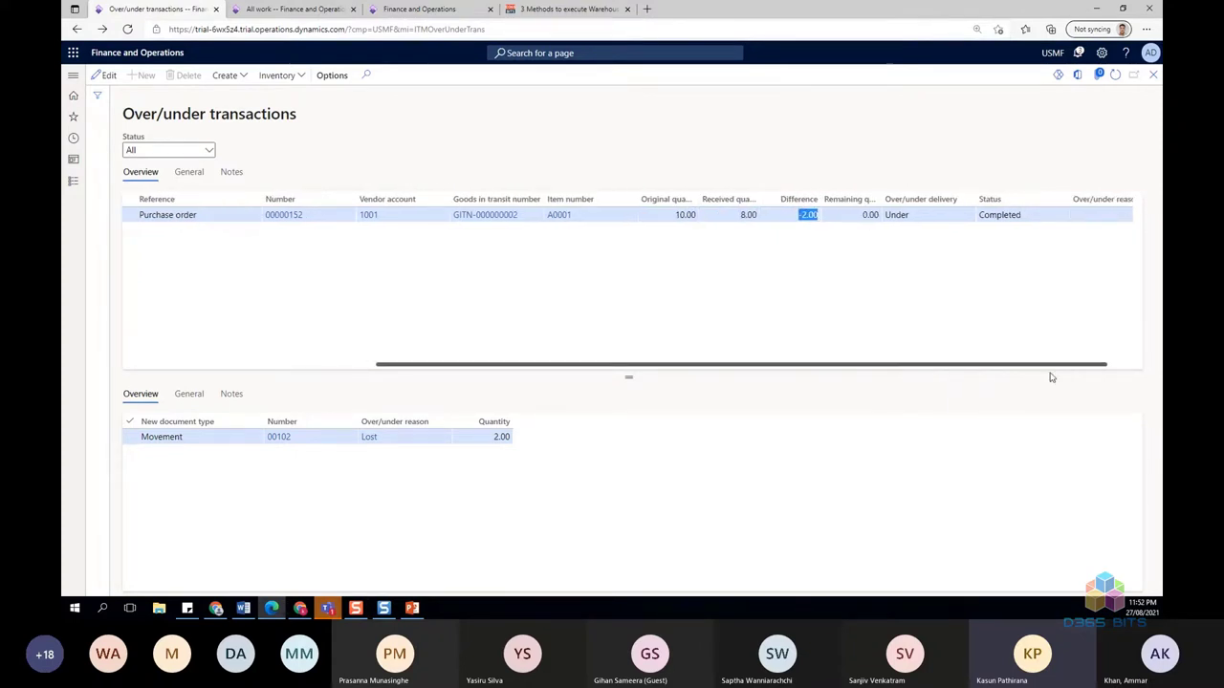
pyautogui.click(244, 76)
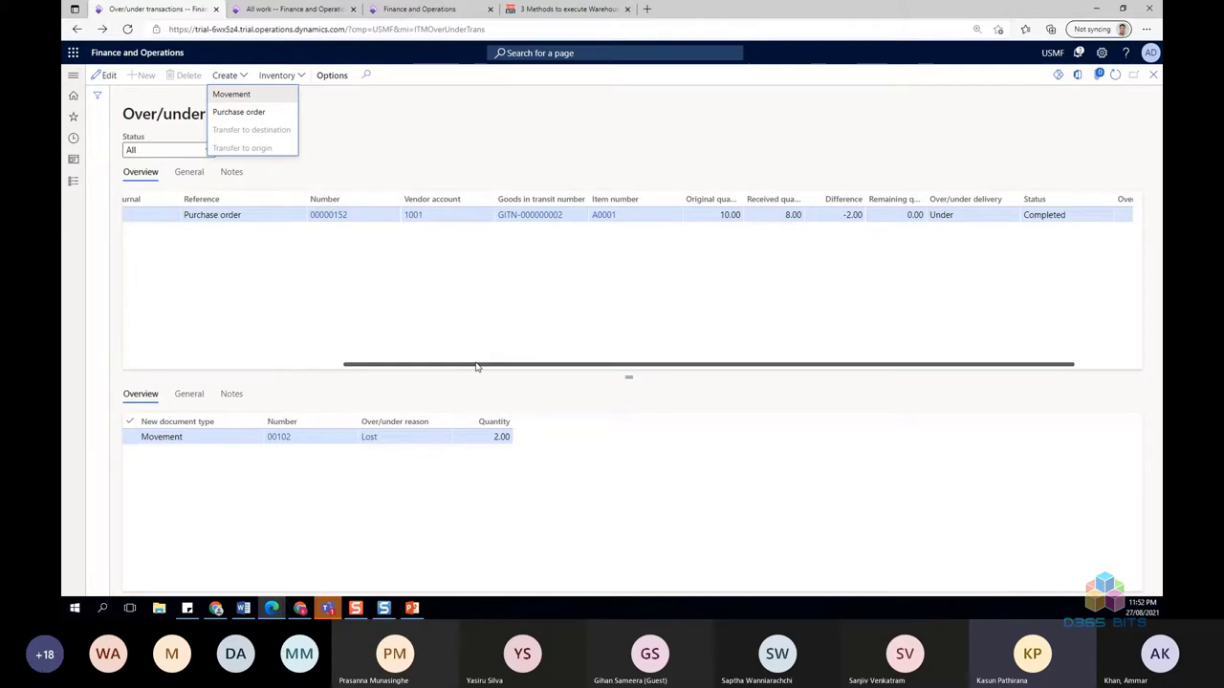
# - Highlight the -2.00 difference, dismiss the Create menu, and reopen the Landed cost pages
pyautogui.click(859, 216)
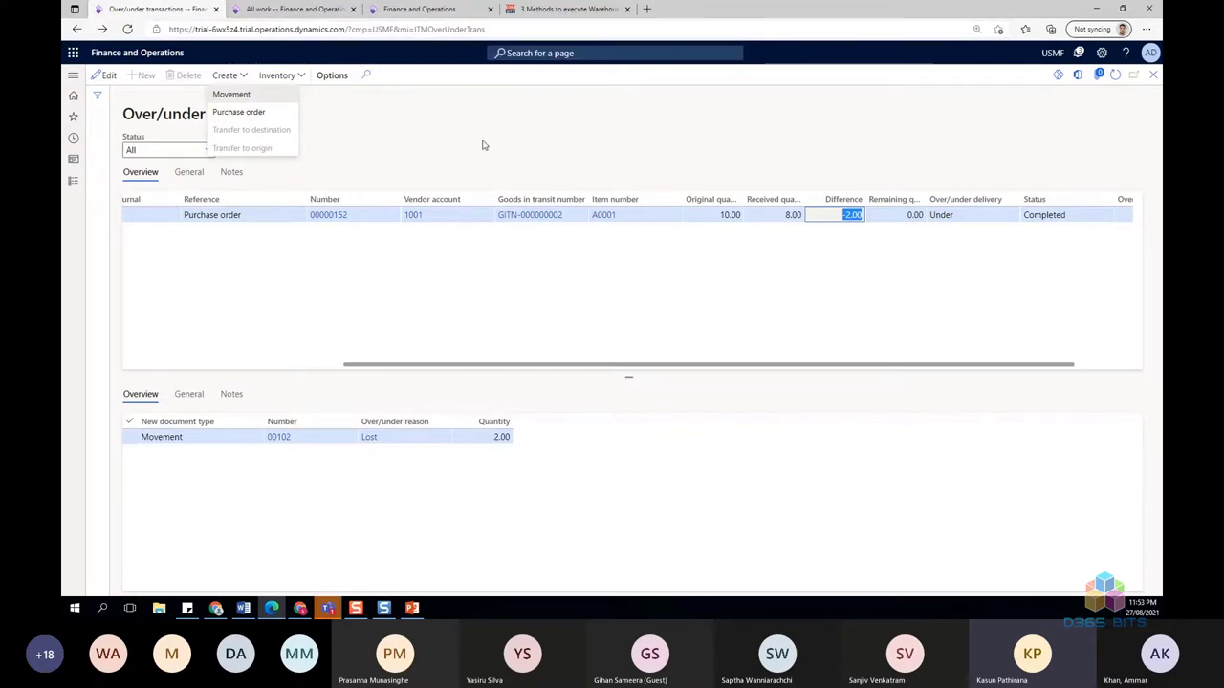
pyautogui.press('Escape')
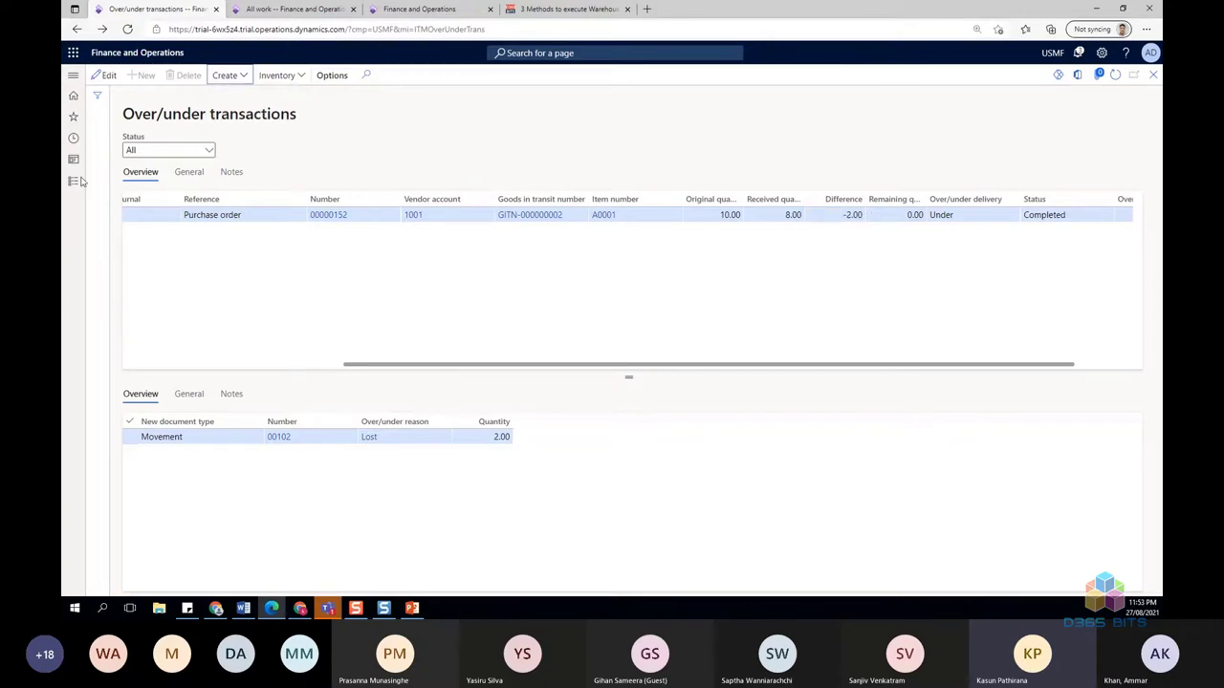
pyautogui.click(74, 185)
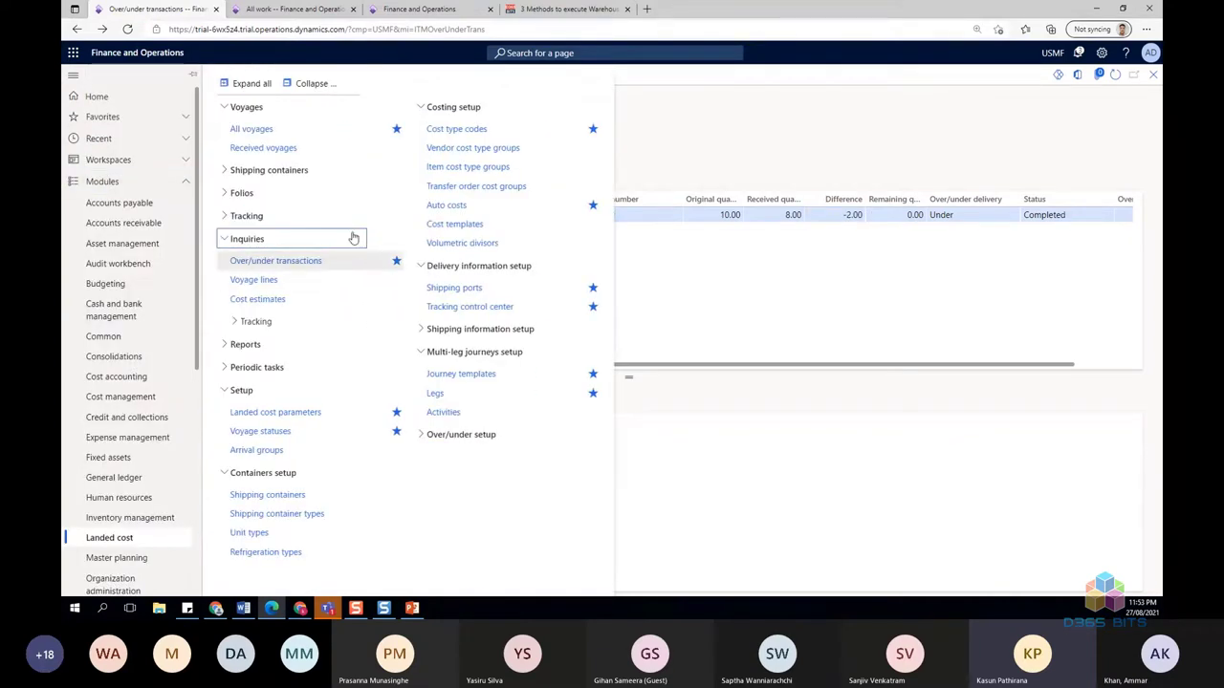
# - Expand Over/under setup and open Multi-leg journeys setup > Journey templates
pyautogui.click(421, 434)
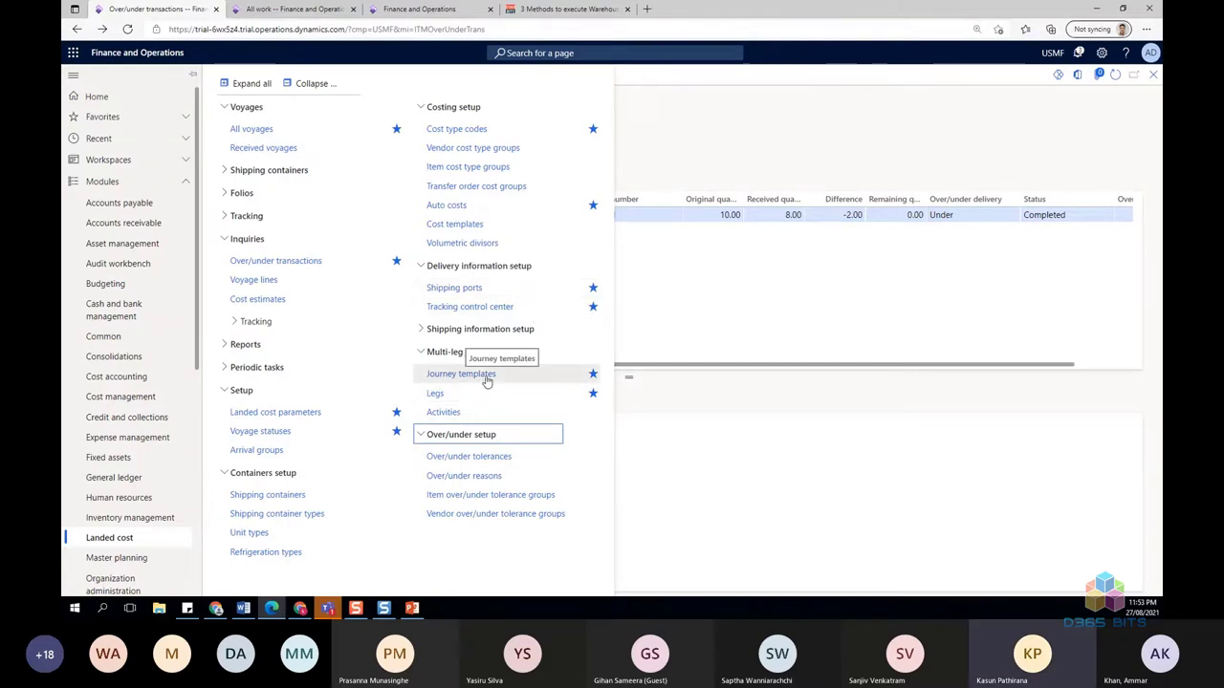
pyautogui.click(699, 288)
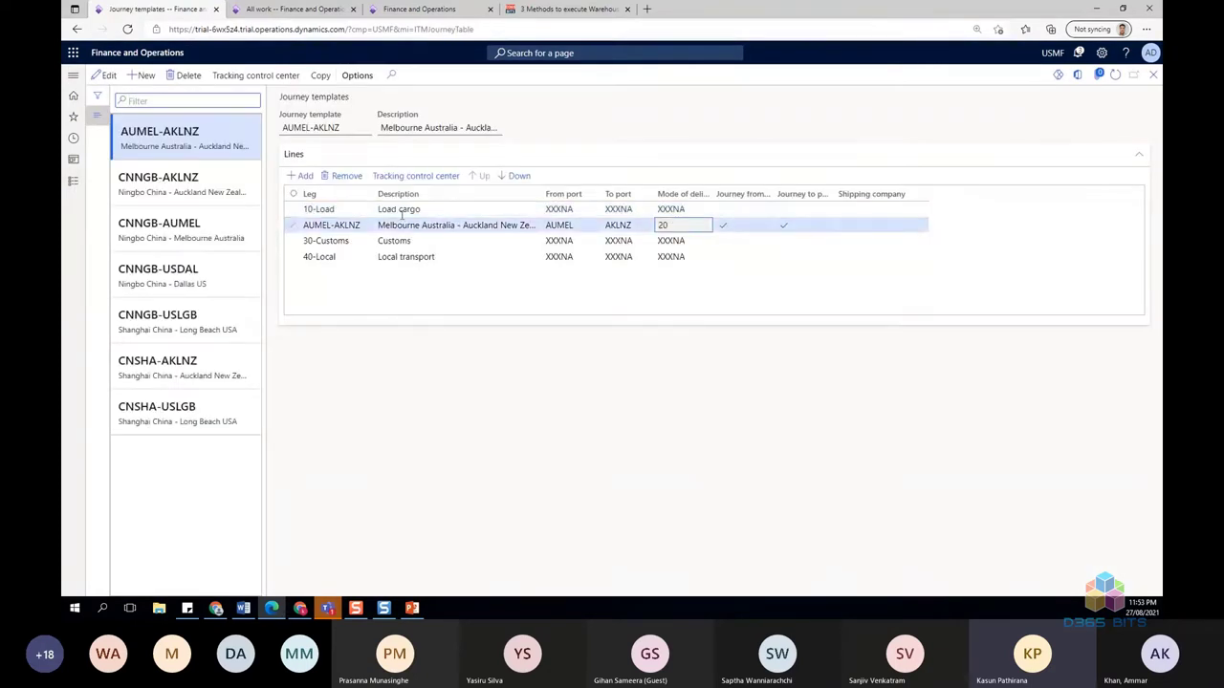
# - Choose the CNNGB-USLGB template, check its CNNGB-USLGB leg details, and open that leg's Tracking control center
pyautogui.click(292, 225)
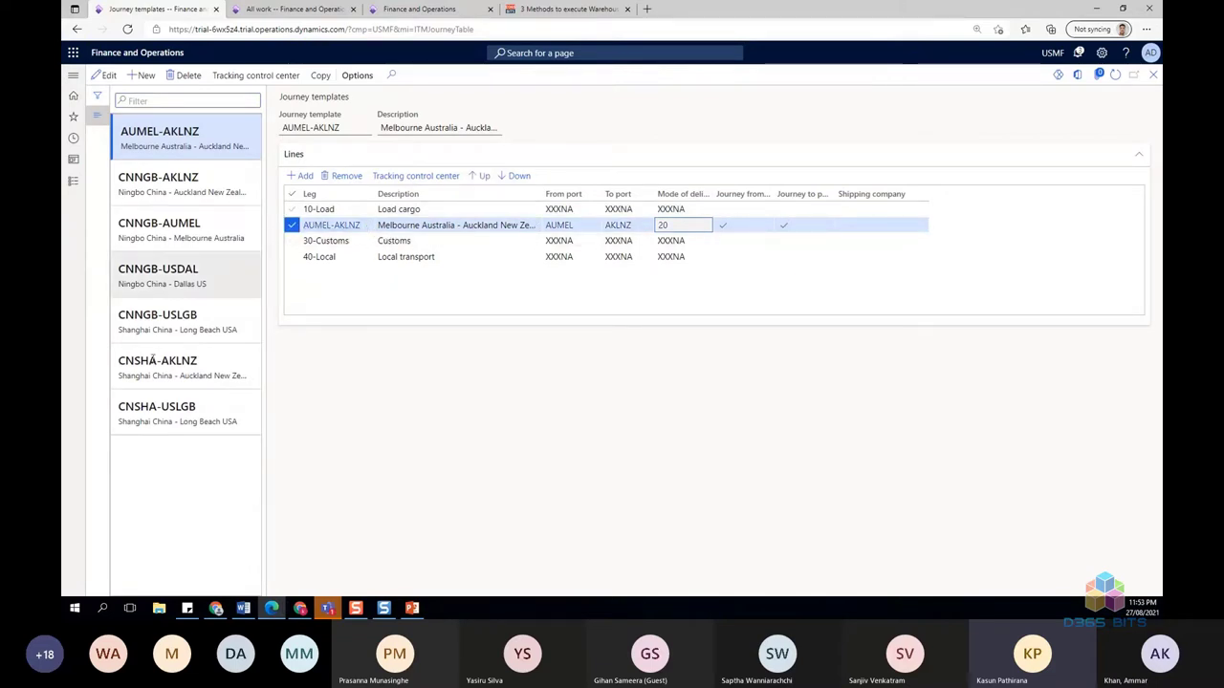
pyautogui.click(189, 330)
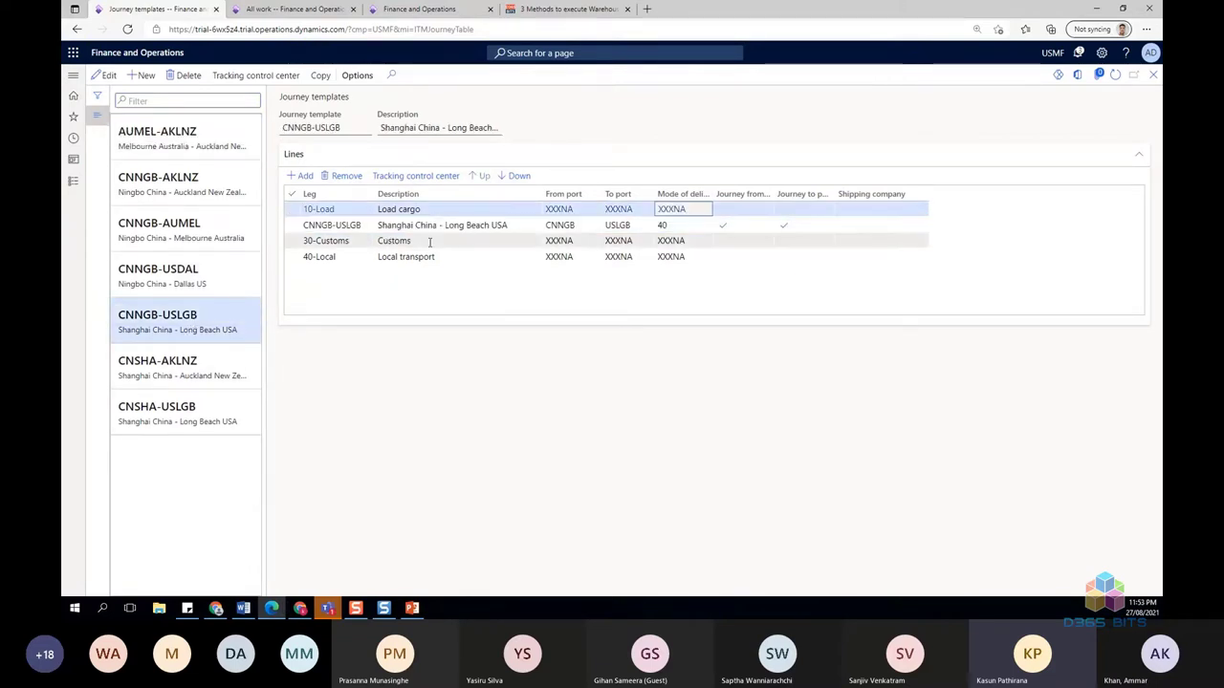
pyautogui.click(432, 226)
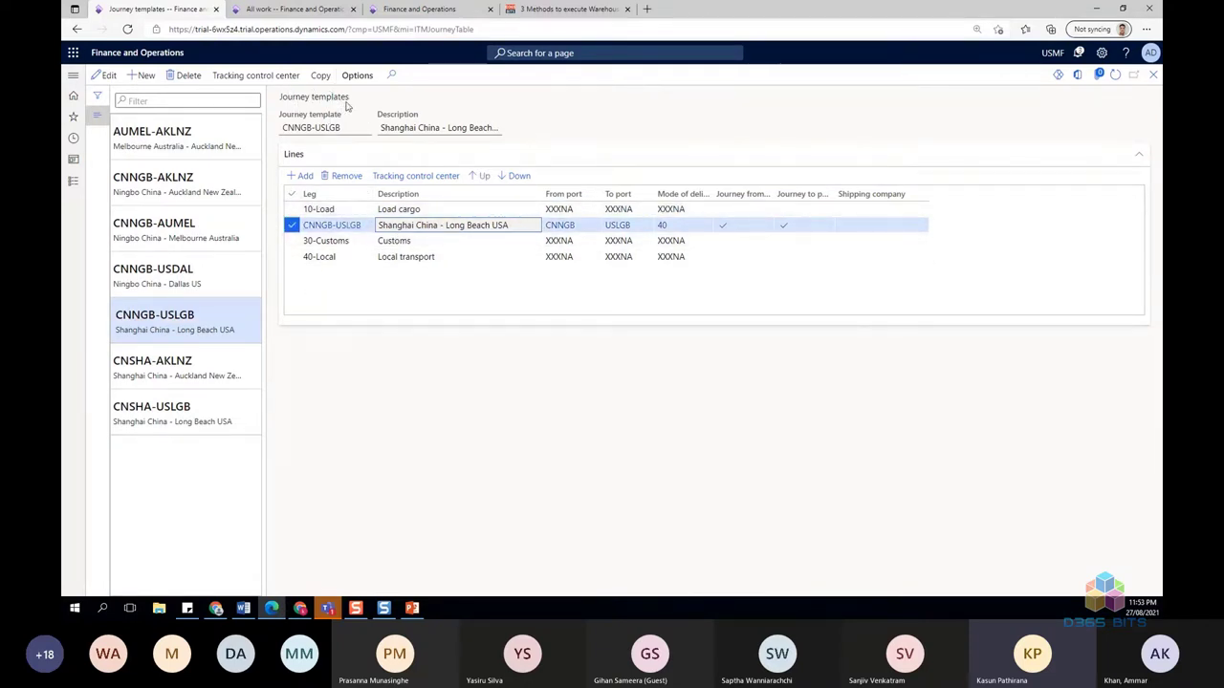
pyautogui.click(332, 226)
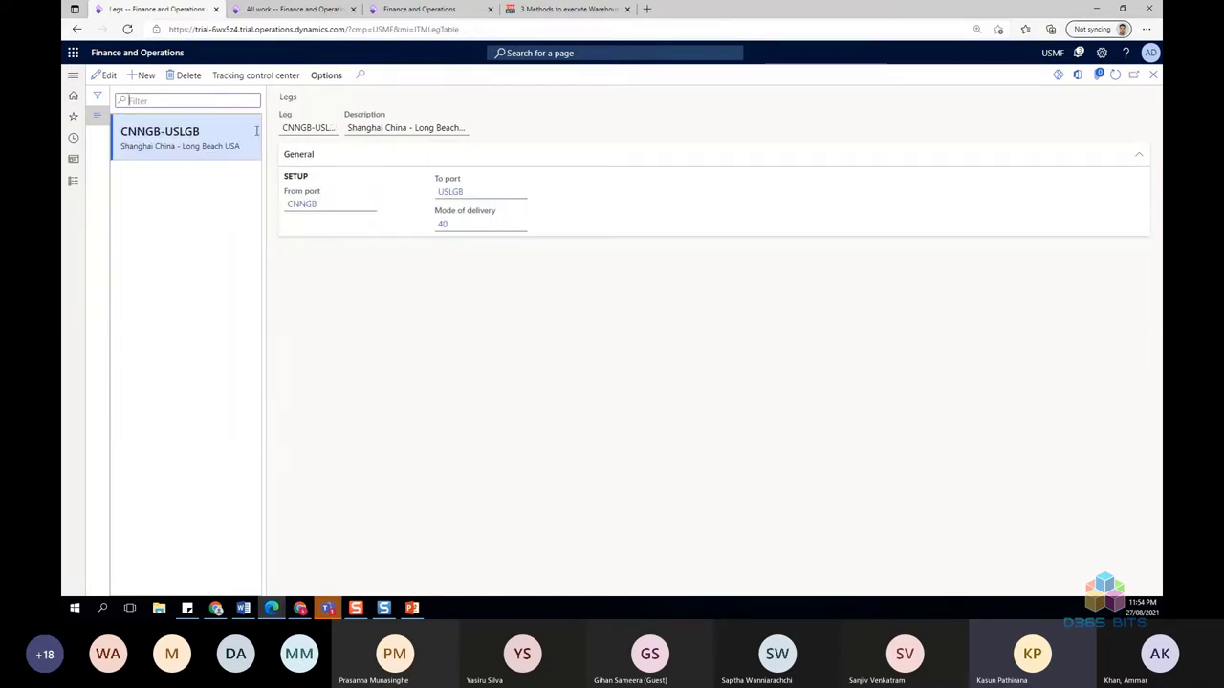
pyautogui.click(1155, 76)
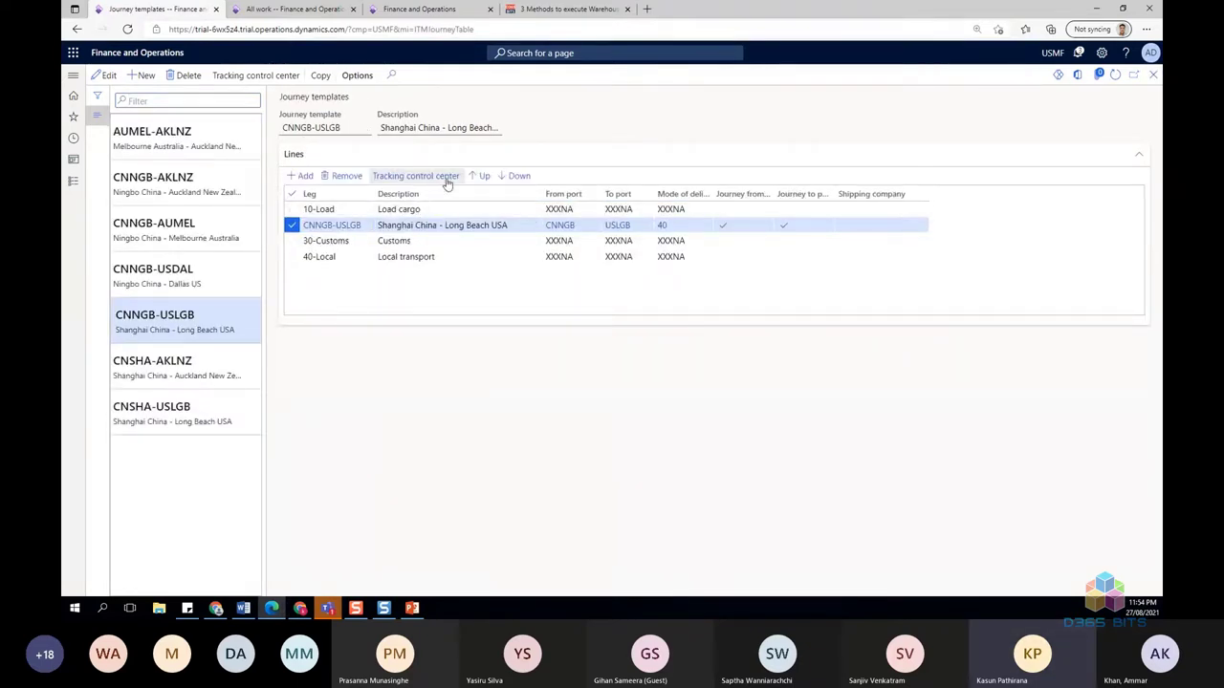
pyautogui.click(445, 178)
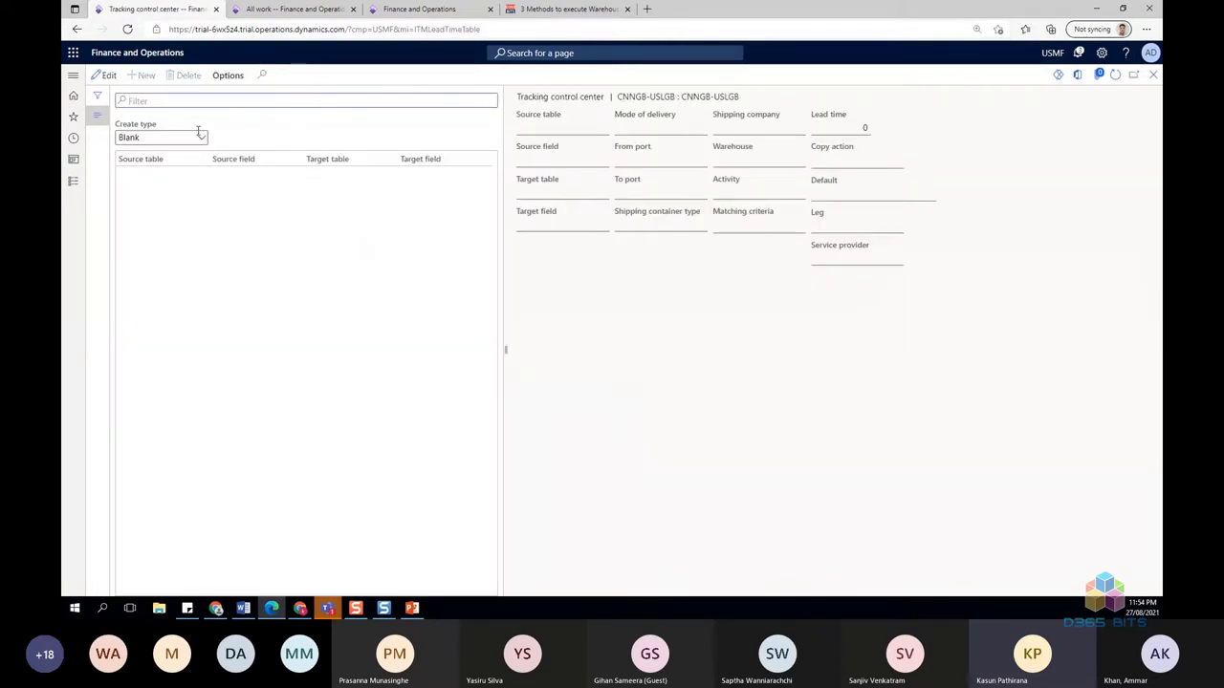
# - Show Lead time tracking rules and review the rule with lead time 10 and activity Sail
pyautogui.click(201, 141)
pyautogui.click(178, 169)
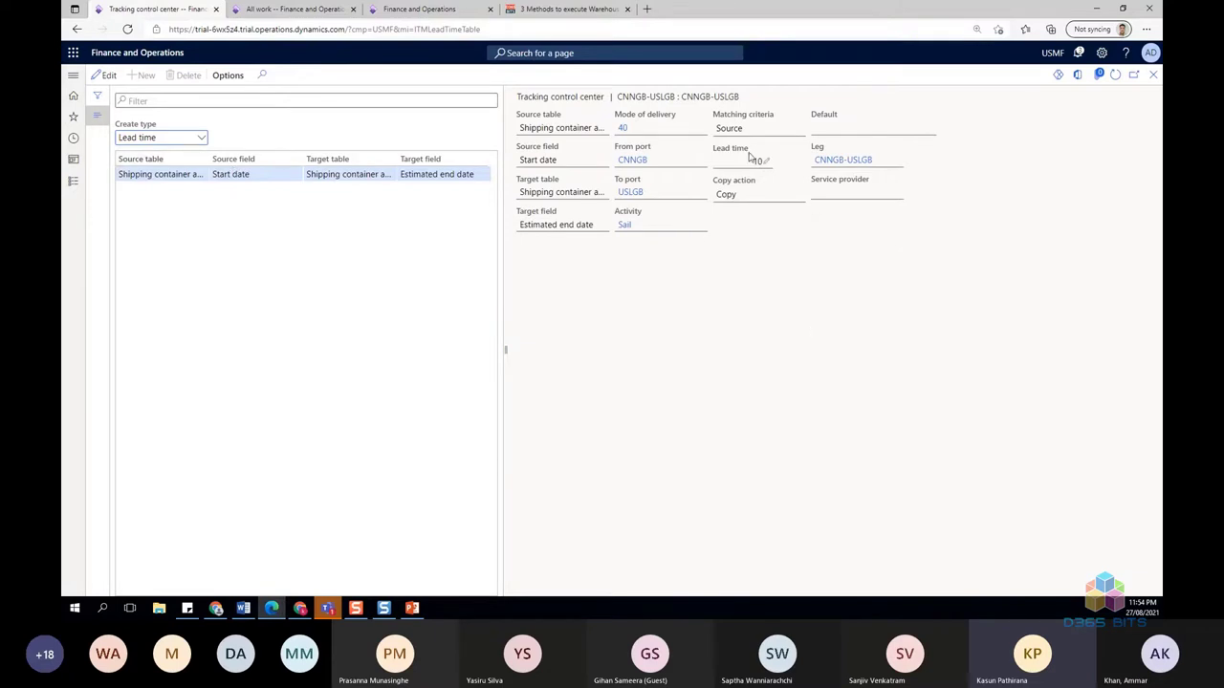
pyautogui.click(750, 159)
pyautogui.click(623, 227)
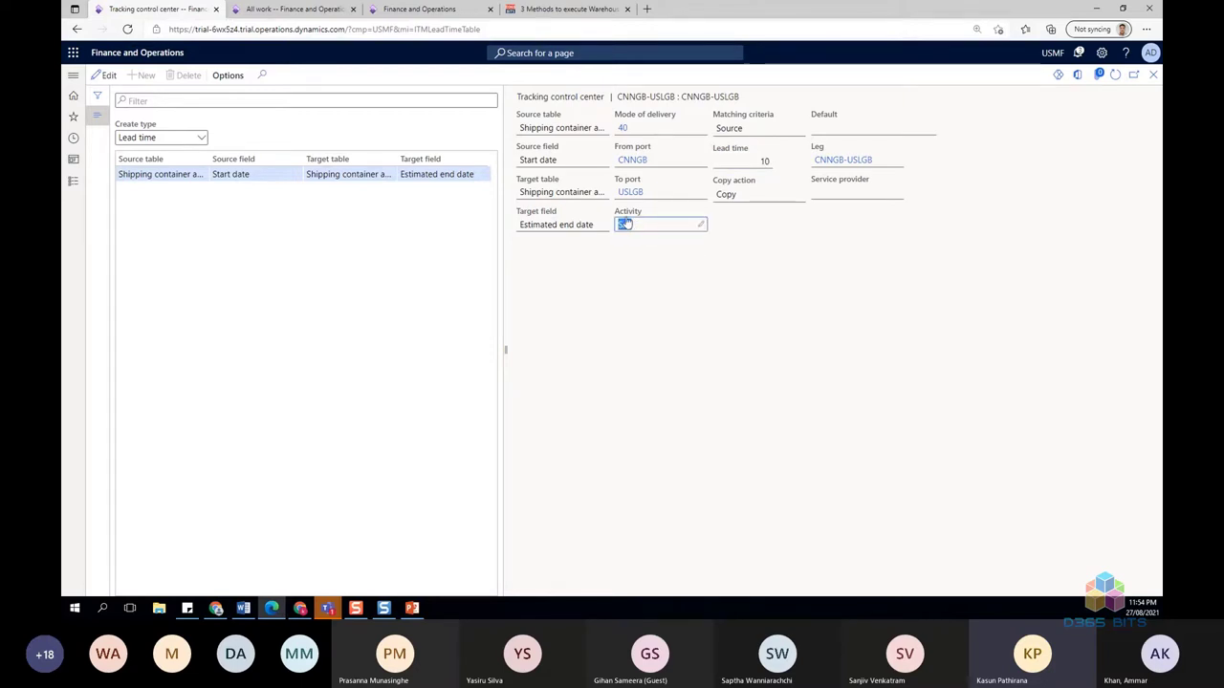
pyautogui.click(770, 163)
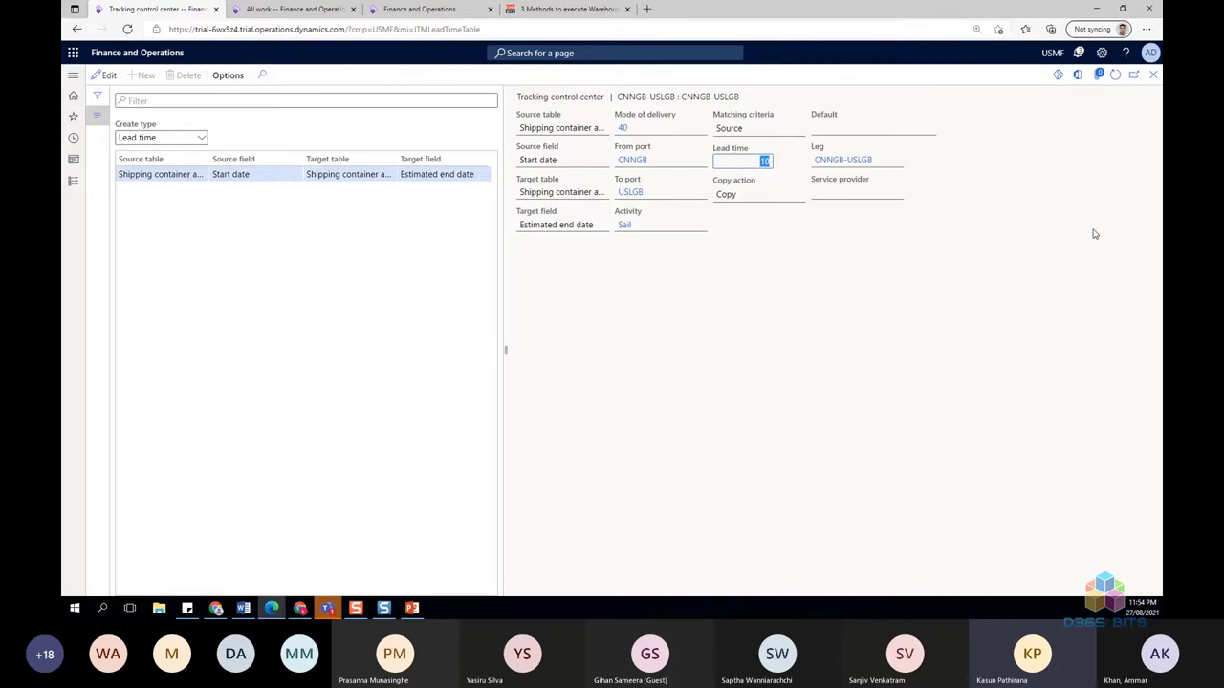
pyautogui.click(1153, 76)
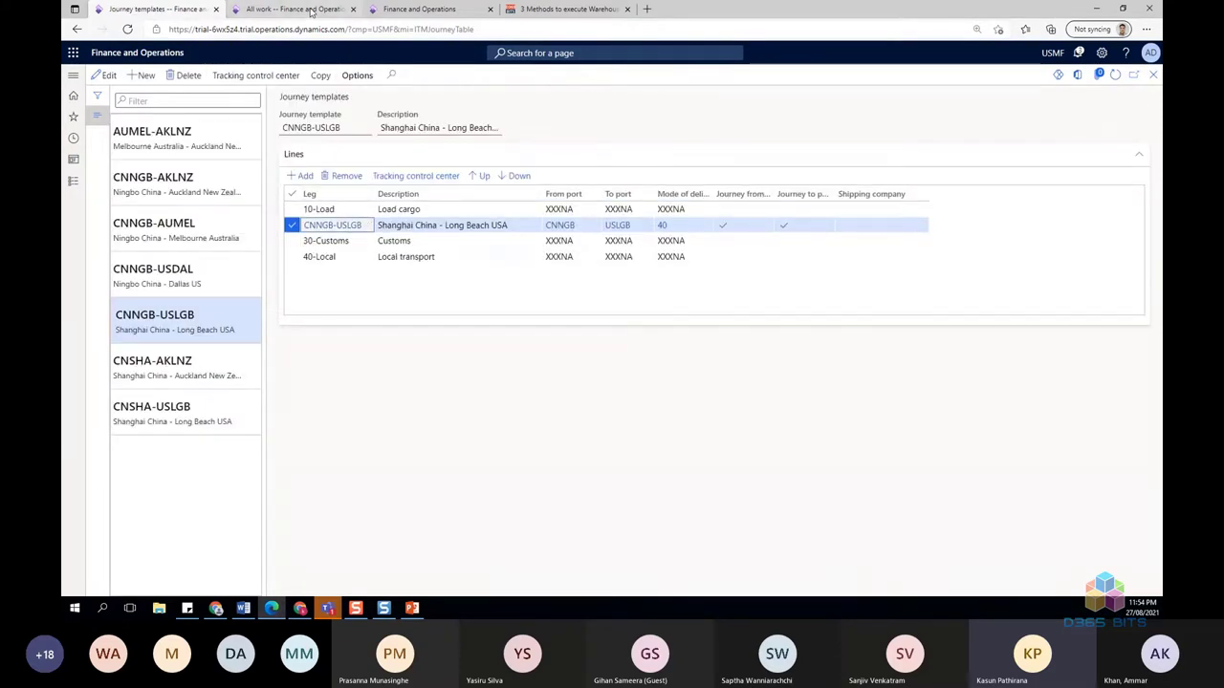
# - Check inbound tracking for voyage 000000011 (eight legs, 0 estimated days), then open the Landed cost module pages
pyautogui.click(311, 9)
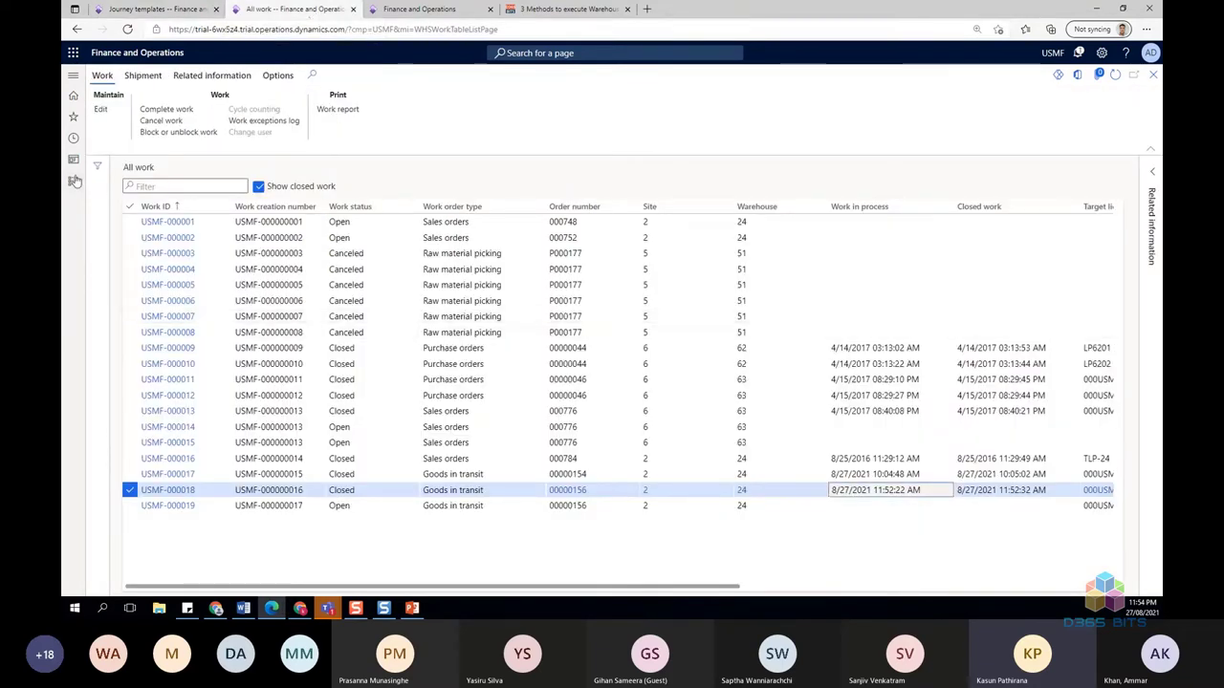
pyautogui.click(72, 79)
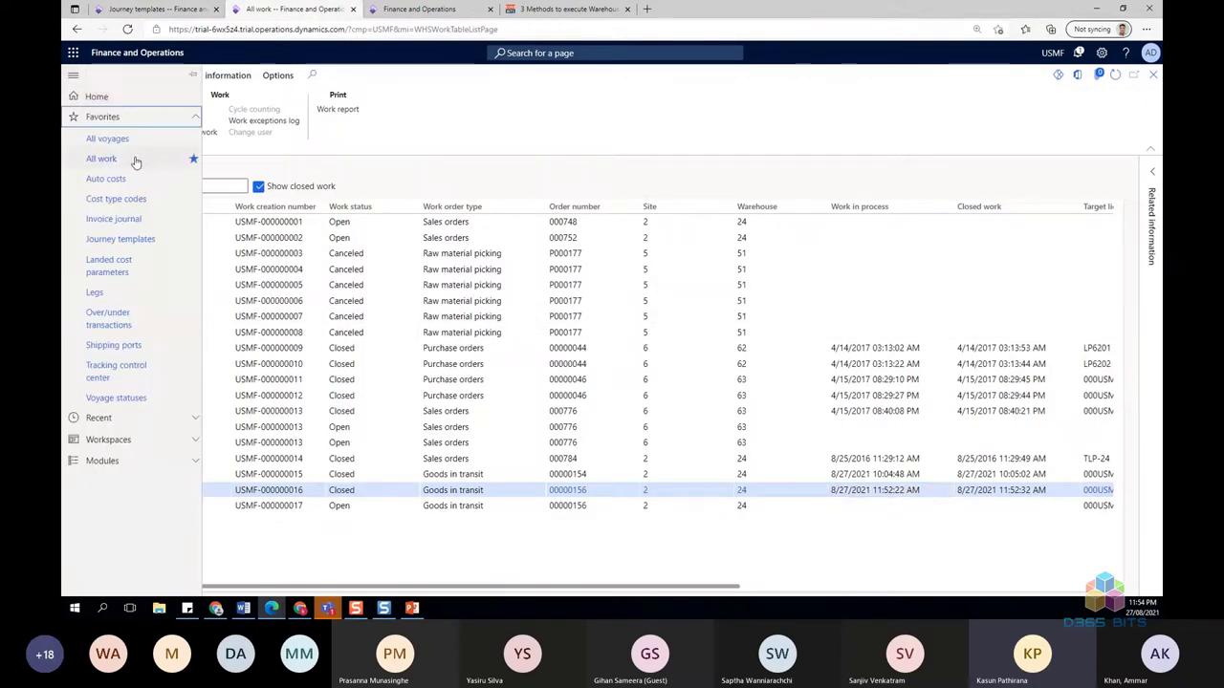
pyautogui.click(134, 160)
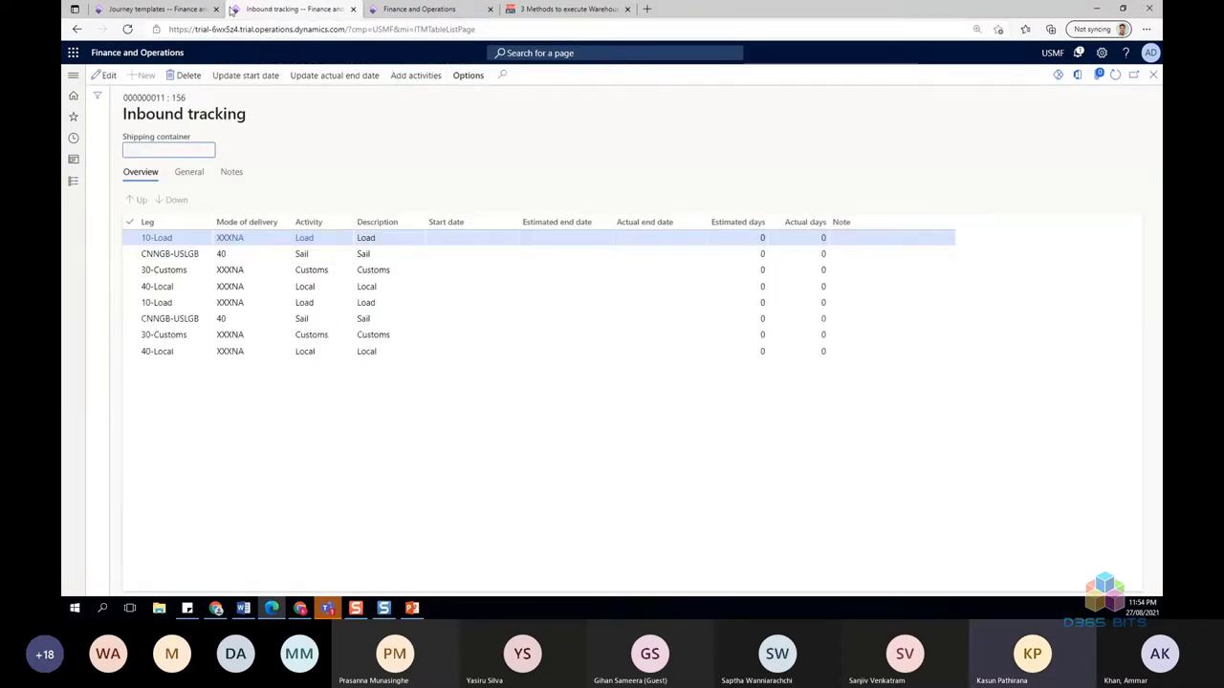
pyautogui.click(182, 9)
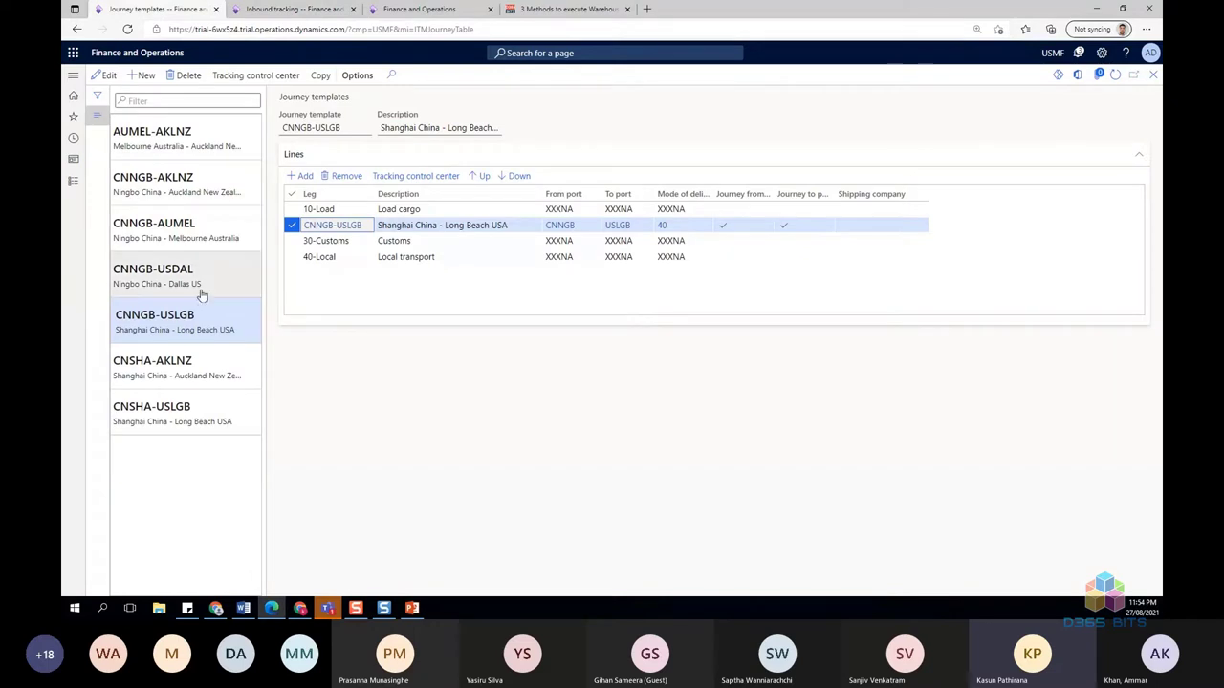
pyautogui.click(74, 181)
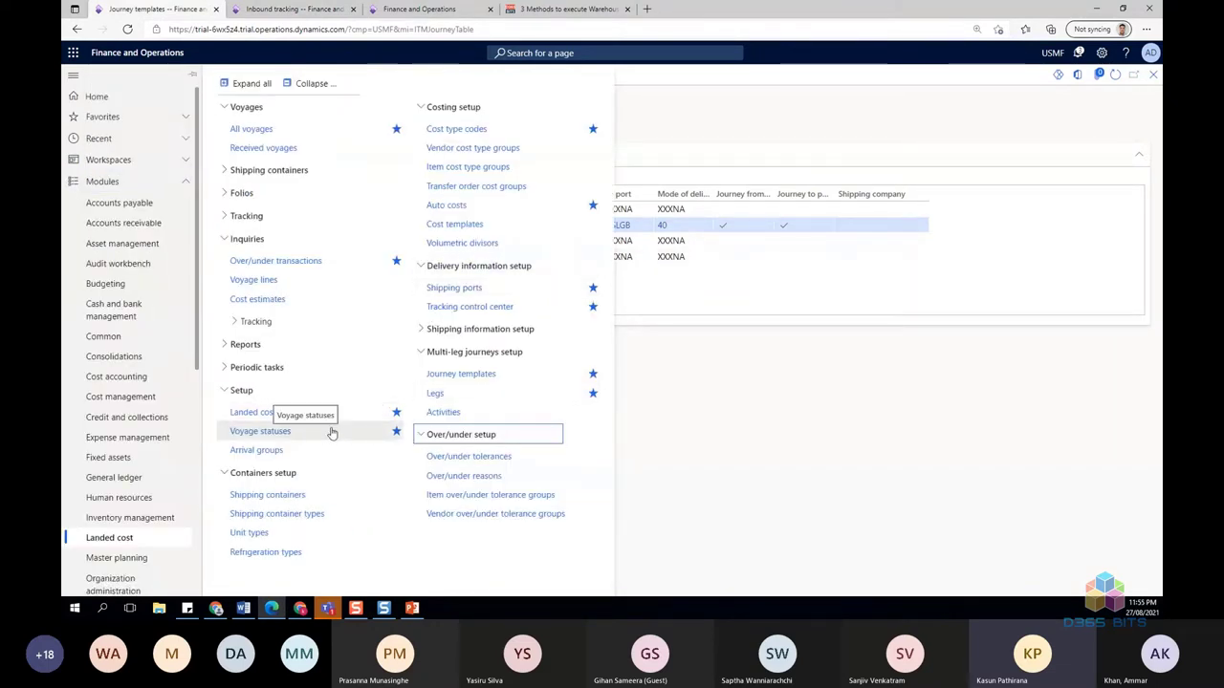
# - Review the CNNGB-USLGB voyage BAF auto cost line: Percent apportionment, Fixed category, 300 USD
pyautogui.click(513, 206)
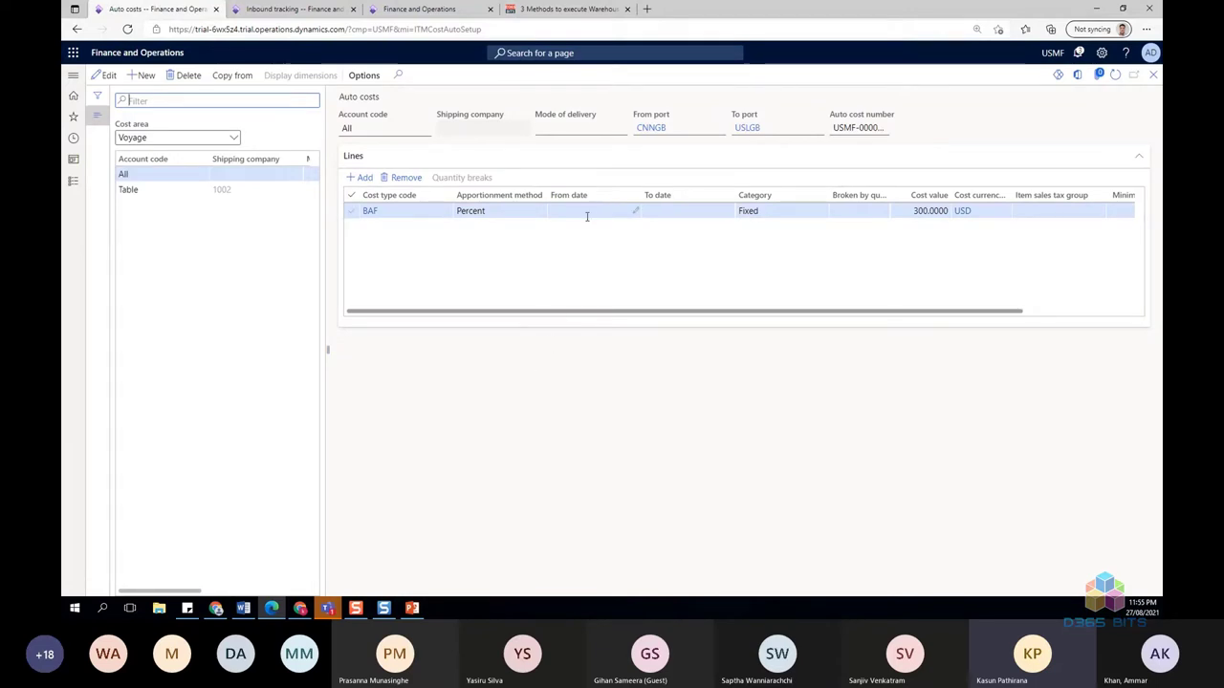
pyautogui.click(514, 206)
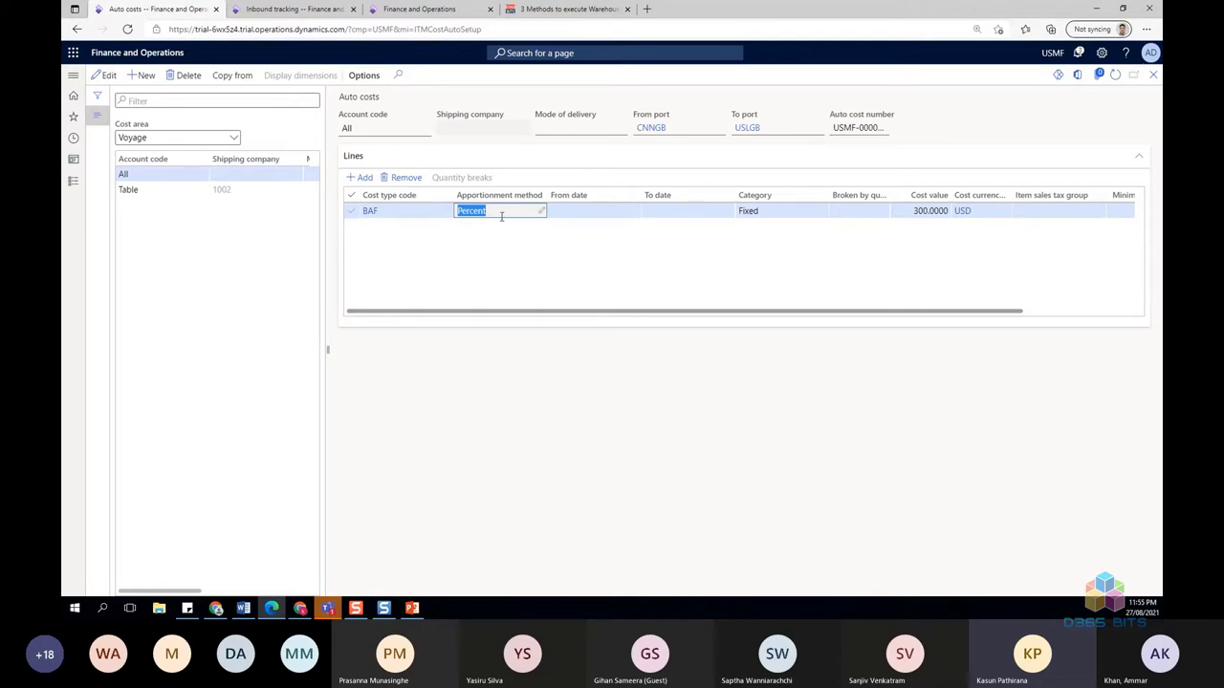
pyautogui.click(742, 210)
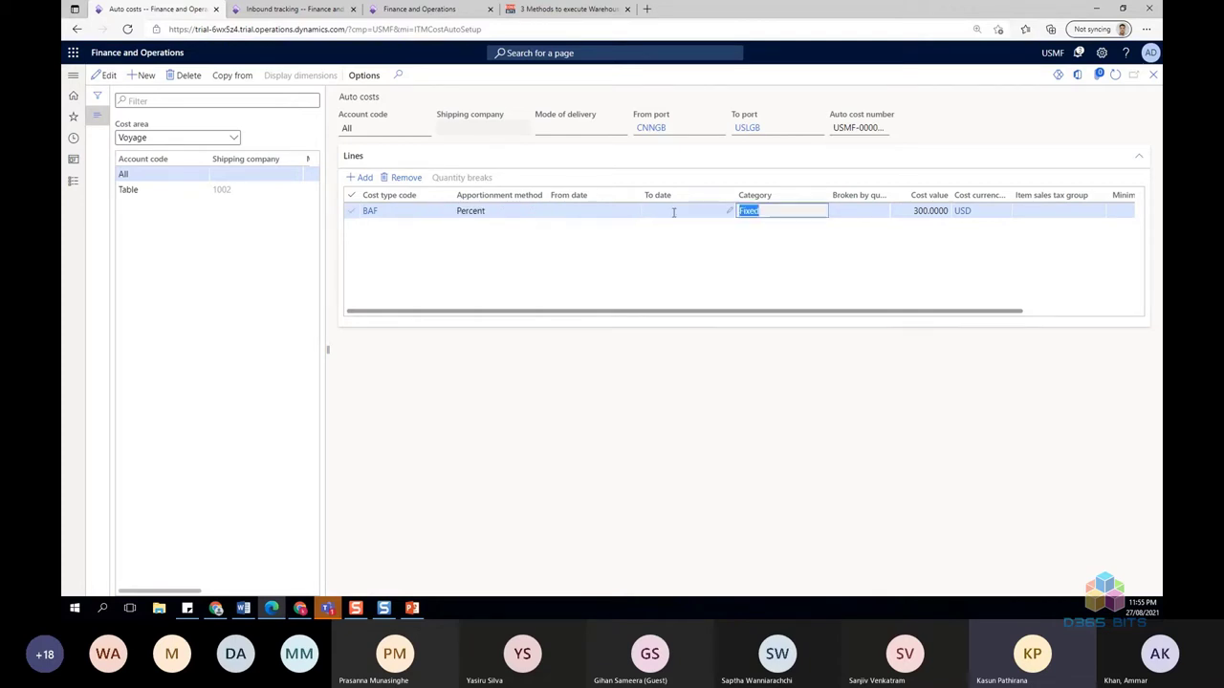
pyautogui.moveTo(755, 312); pyautogui.dragTo(692, 323)
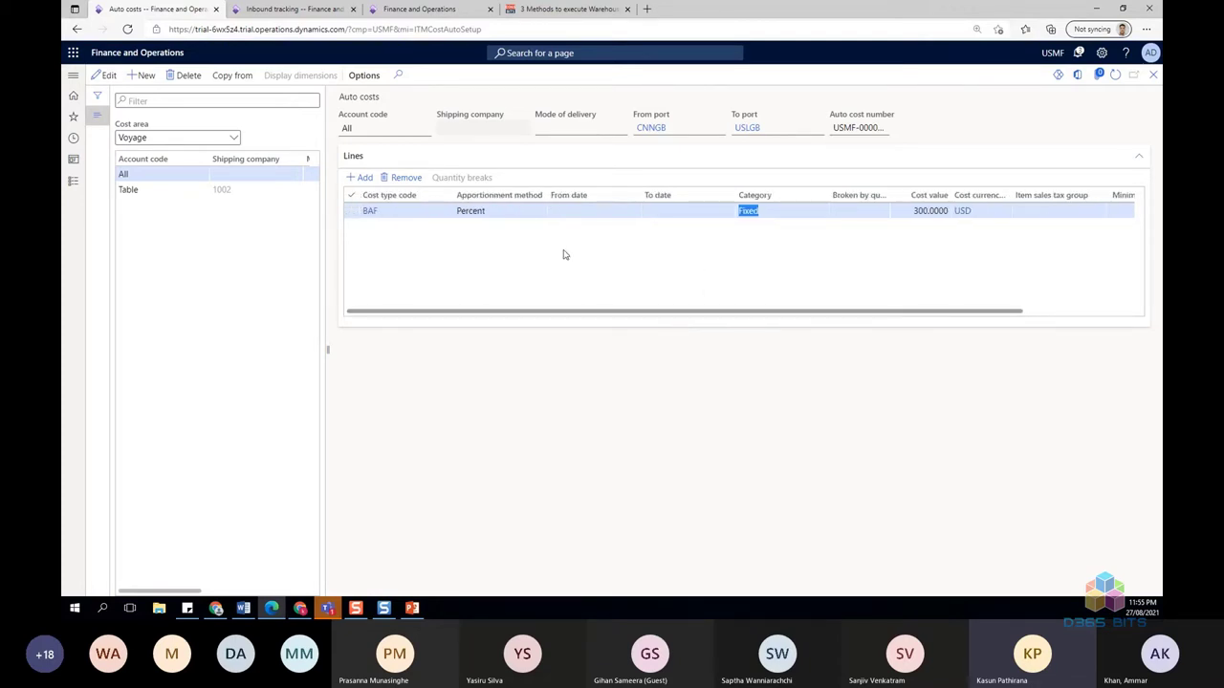
pyautogui.click(528, 210)
pyautogui.click(542, 219)
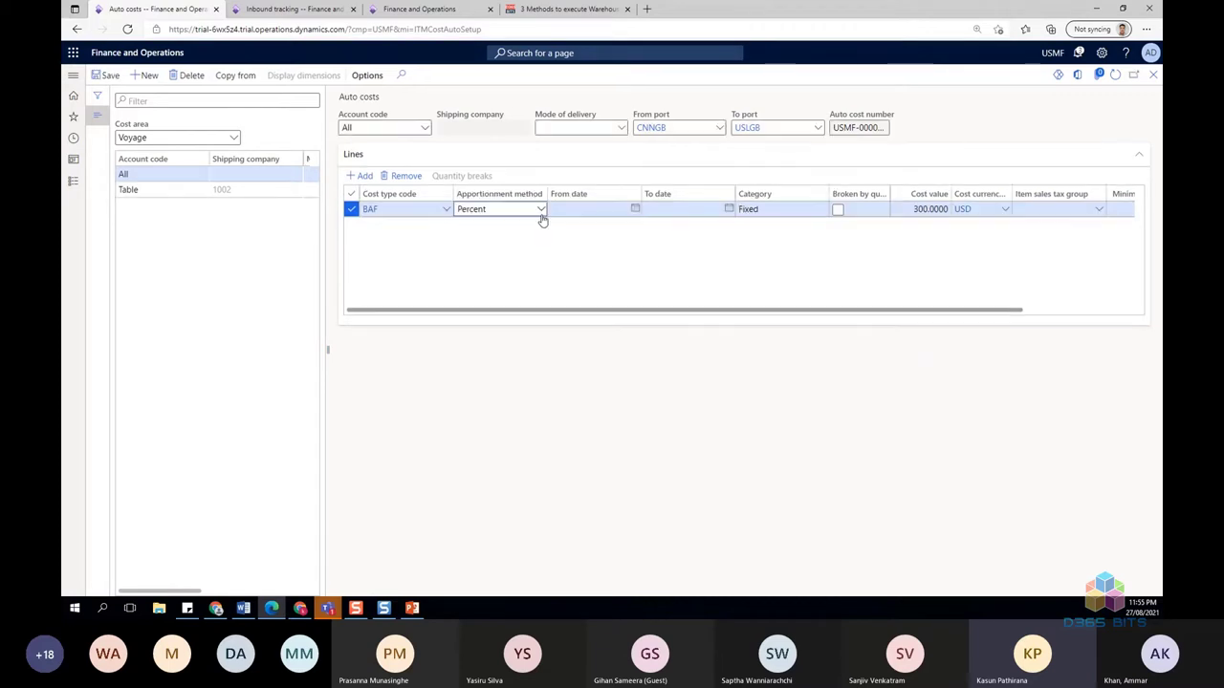
pyautogui.click(541, 214)
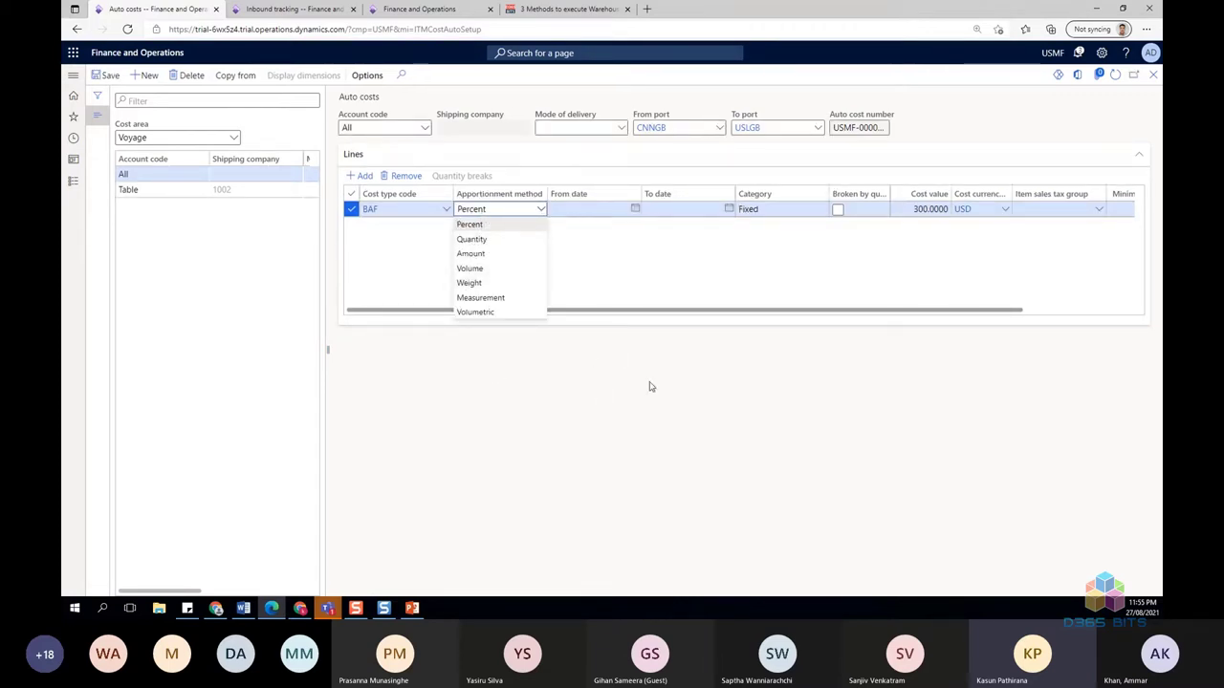
pyautogui.click(751, 242)
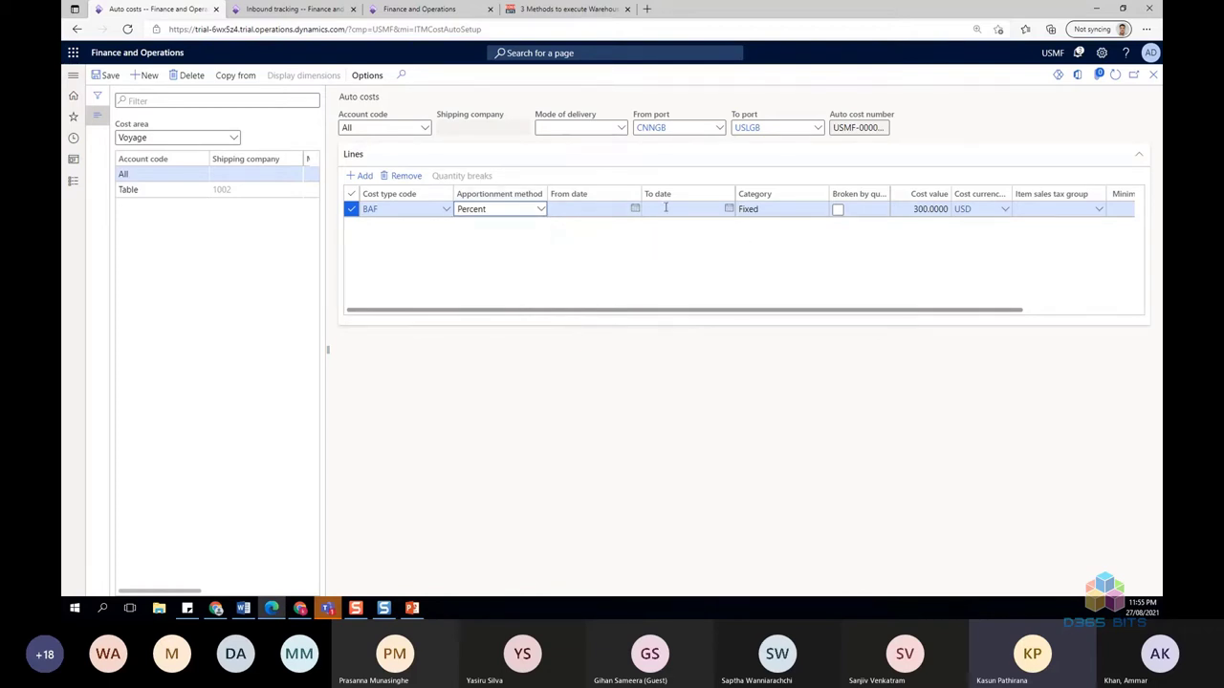
pyautogui.click(818, 209)
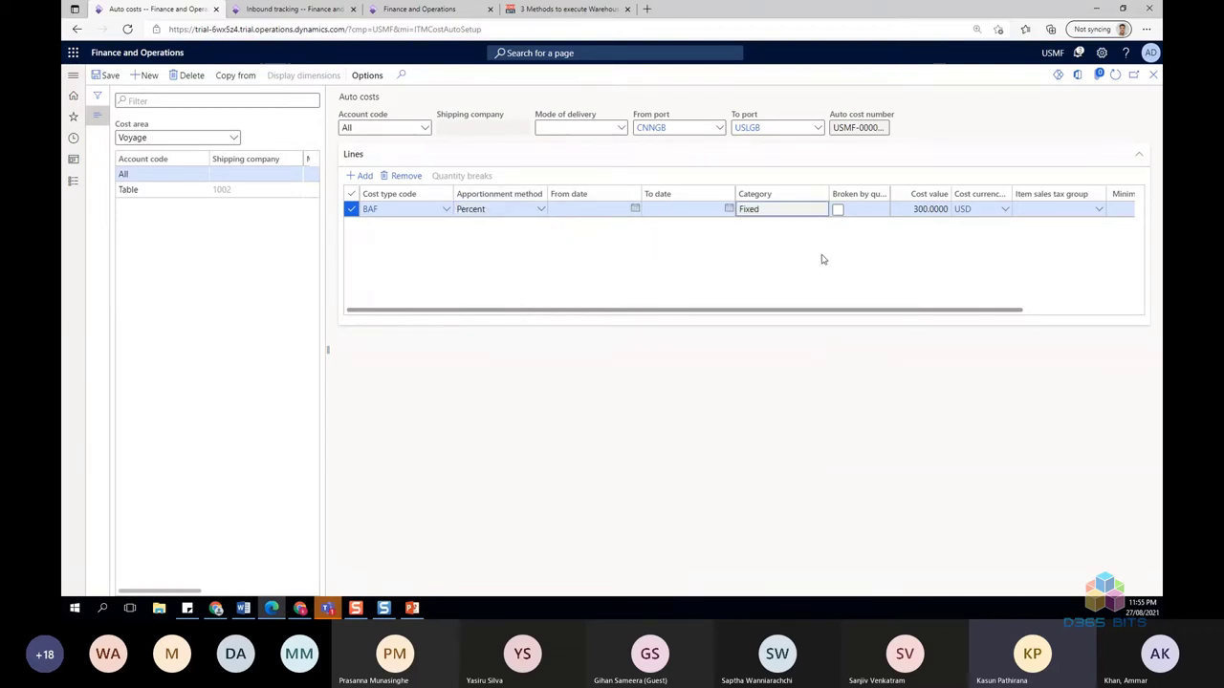
pyautogui.click(233, 140)
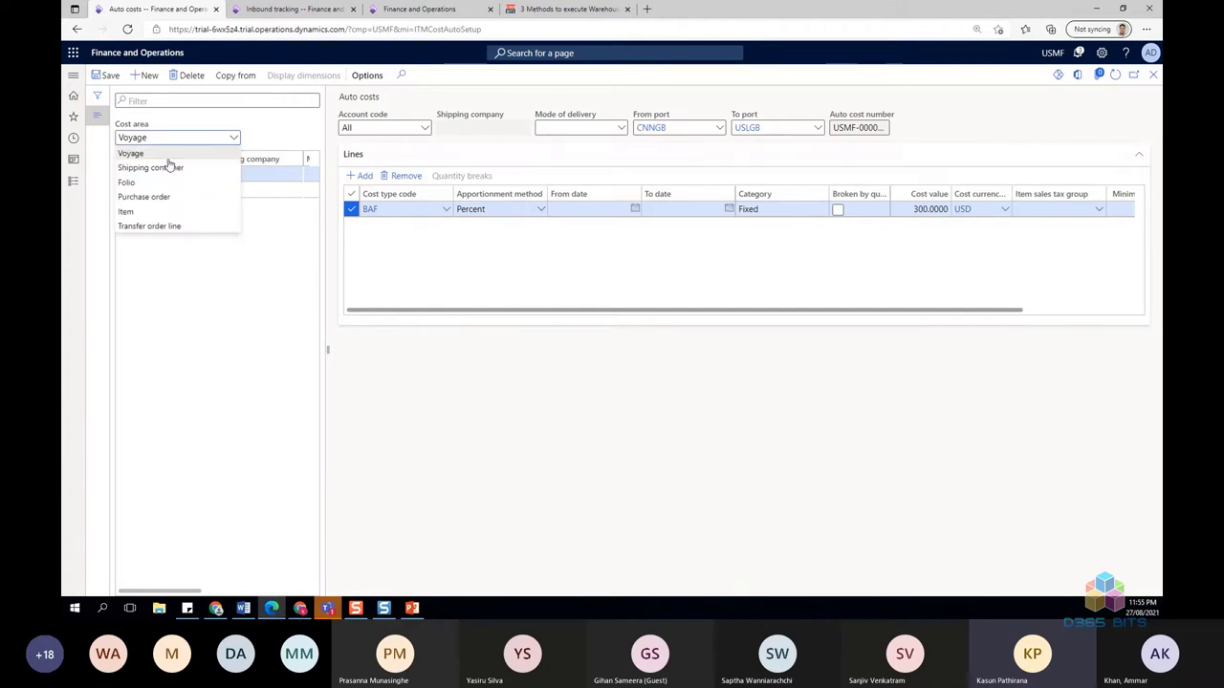
# - Switch the cost area to Shipping container and review its auto costs, including the Insurance line
pyautogui.click(168, 167)
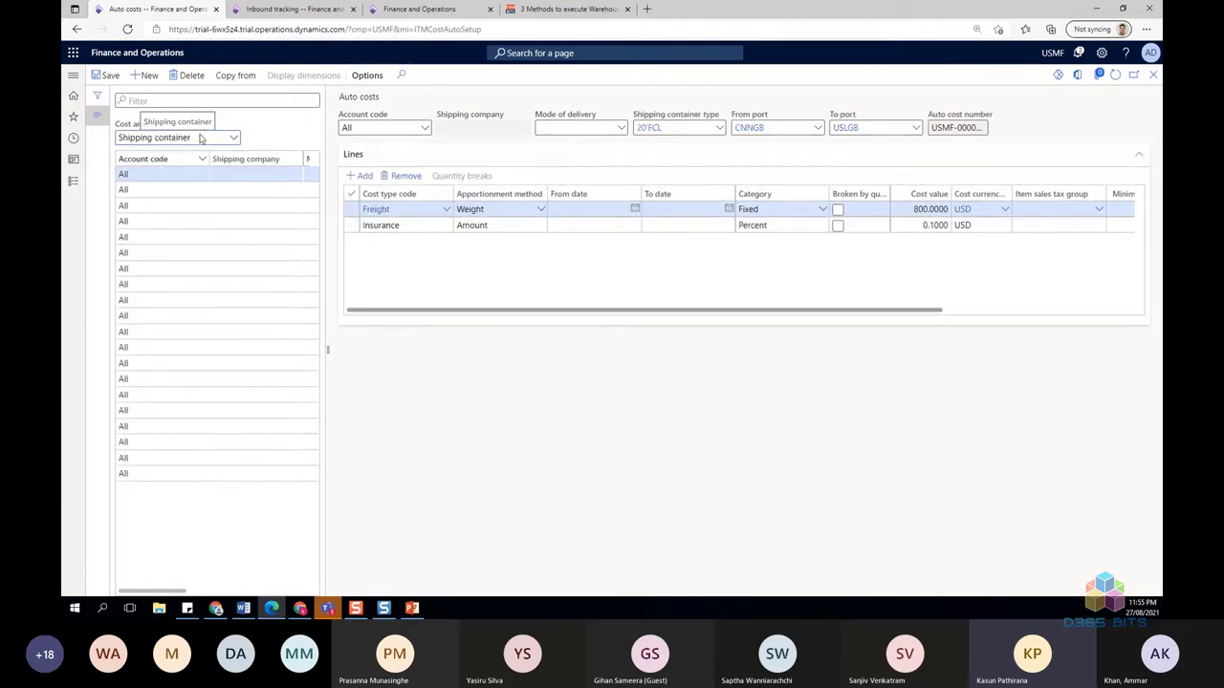
pyautogui.click(153, 174)
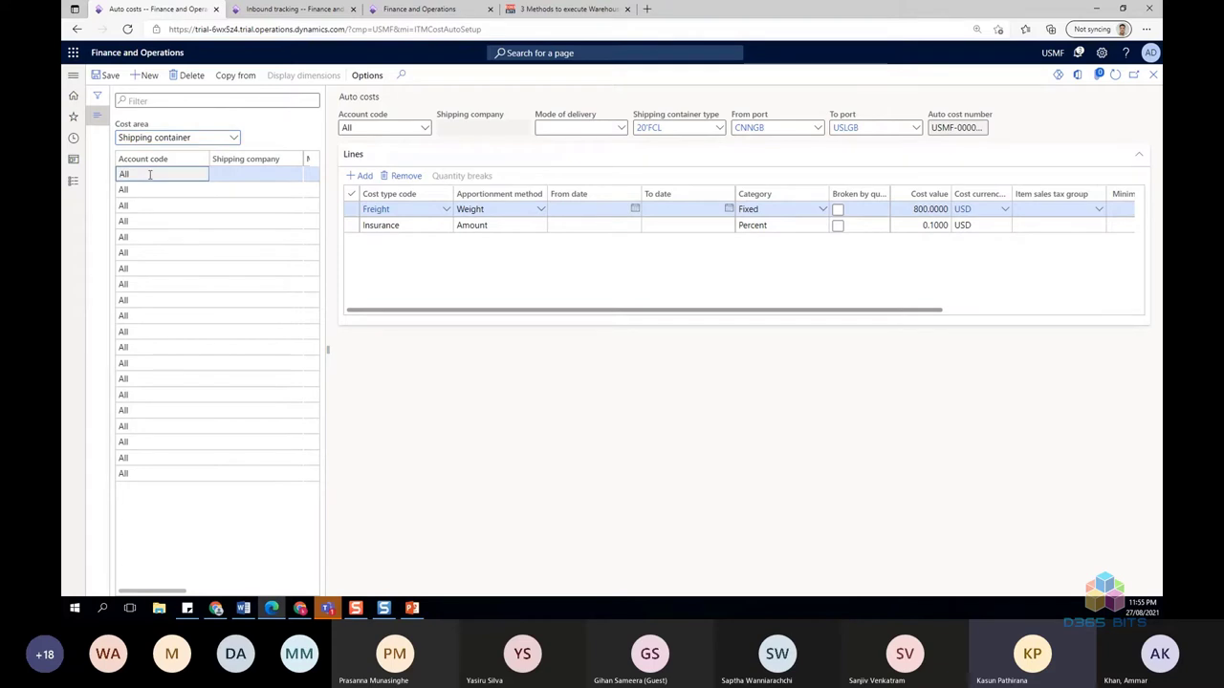
pyautogui.click(413, 224)
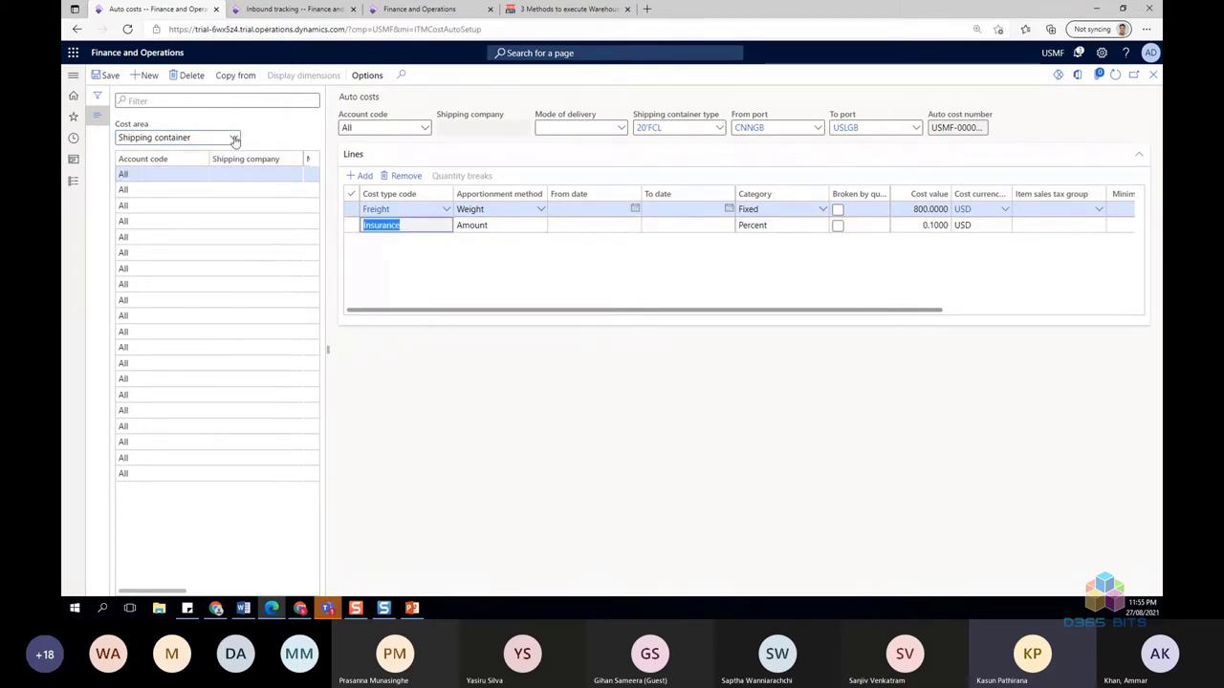
# - Switch the cost area to Item and view details of the Labels cost type code
pyautogui.click(235, 139)
pyautogui.click(158, 208)
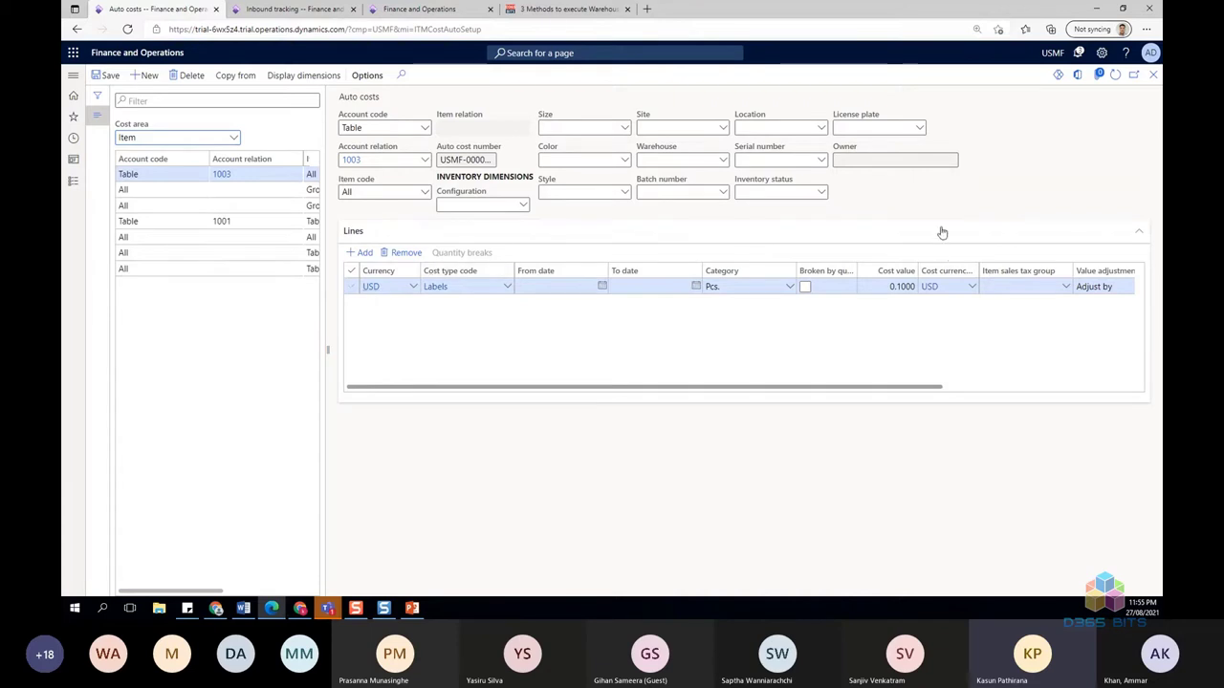
pyautogui.rightClick(507, 290)
pyautogui.click(543, 369)
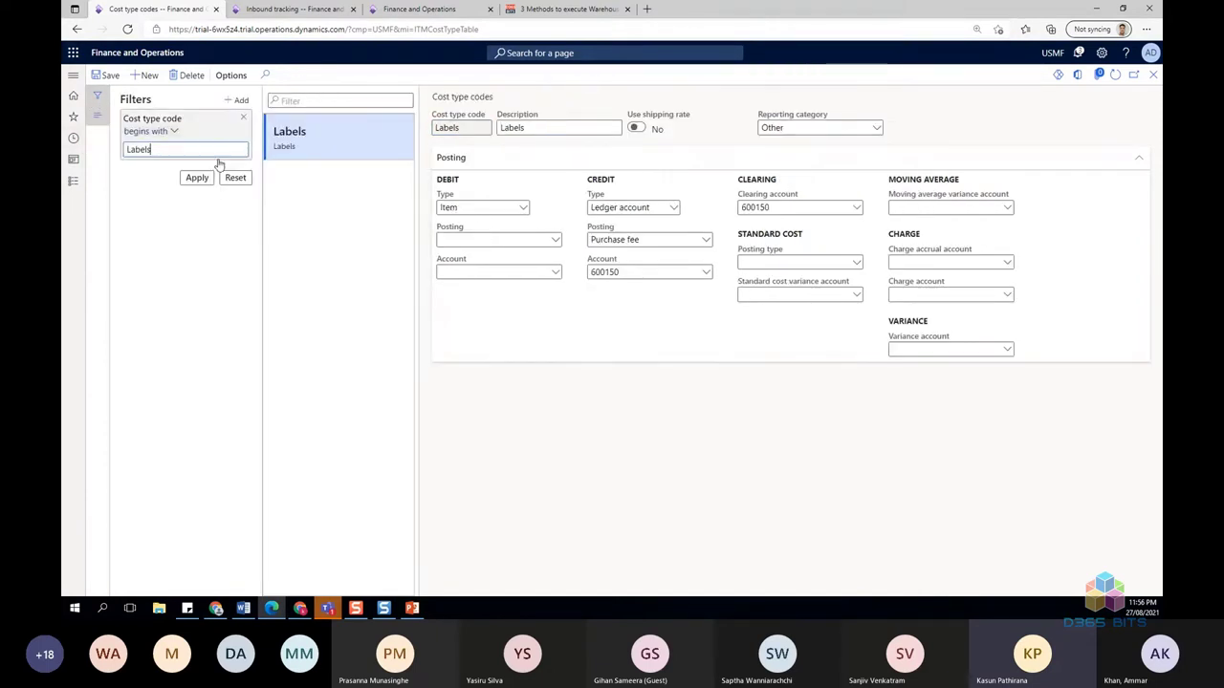
# - Remove the Labels filter so all cost type codes are listed, and close the Filters pane
pyautogui.moveTo(167, 149); pyautogui.dragTo(122, 149)
pyautogui.press('BackSpace')
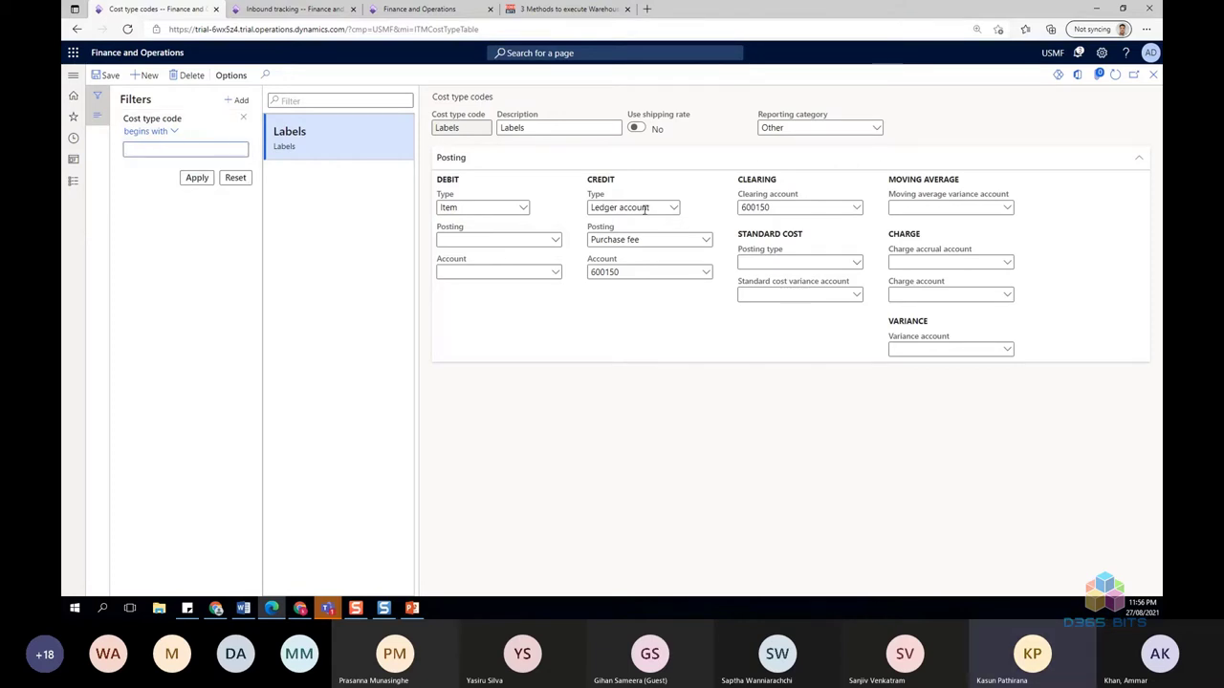
pyautogui.click(199, 181)
pyautogui.click(198, 178)
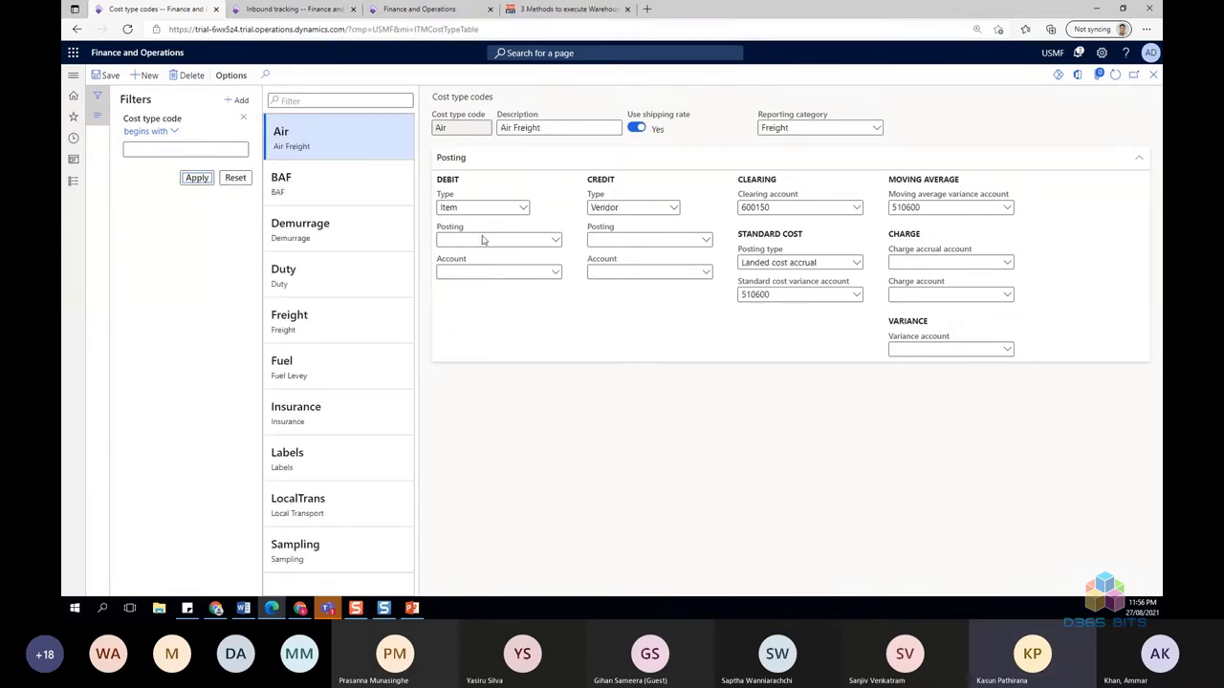
pyautogui.click(243, 118)
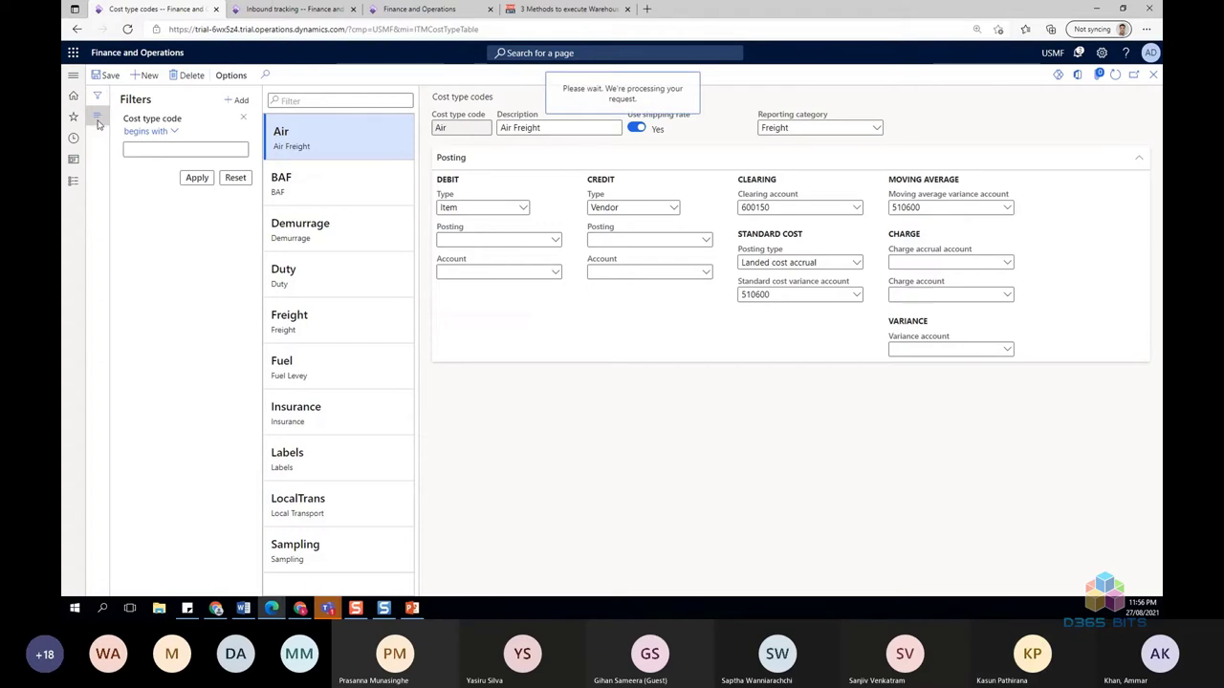
pyautogui.click(98, 116)
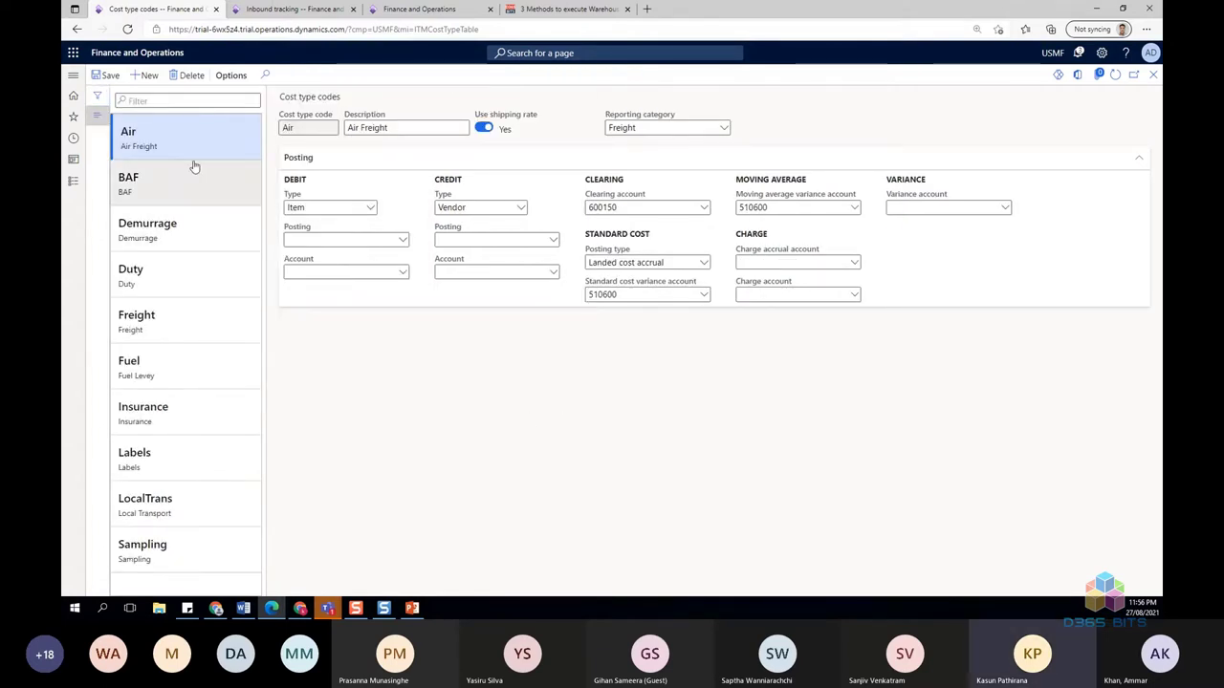
# - Browse the Freight, Labels, LocalTrans and BAF cost type codes
pyautogui.click(180, 319)
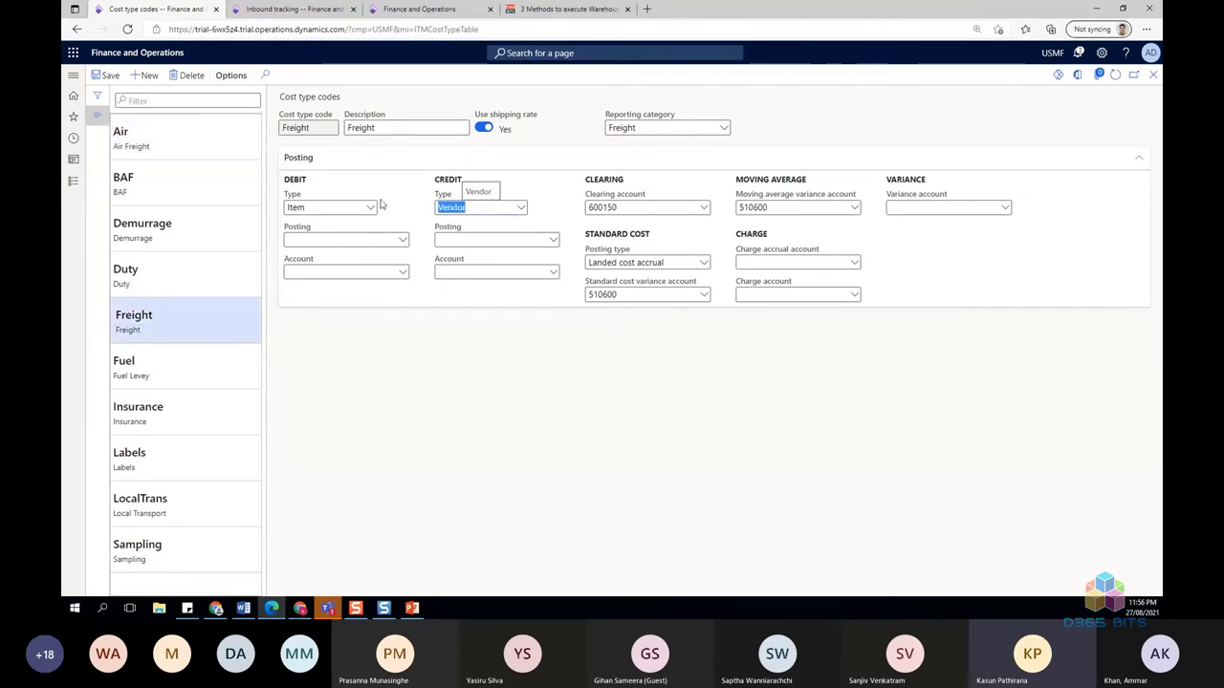
pyautogui.click(159, 323)
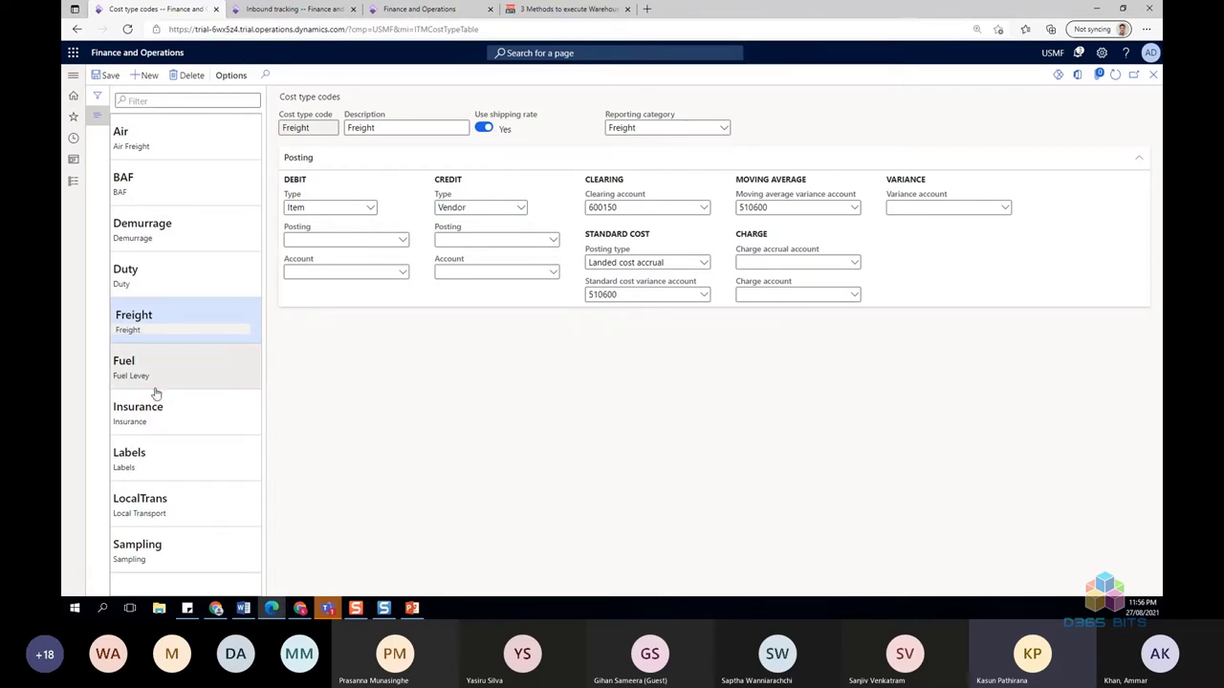
pyautogui.click(151, 458)
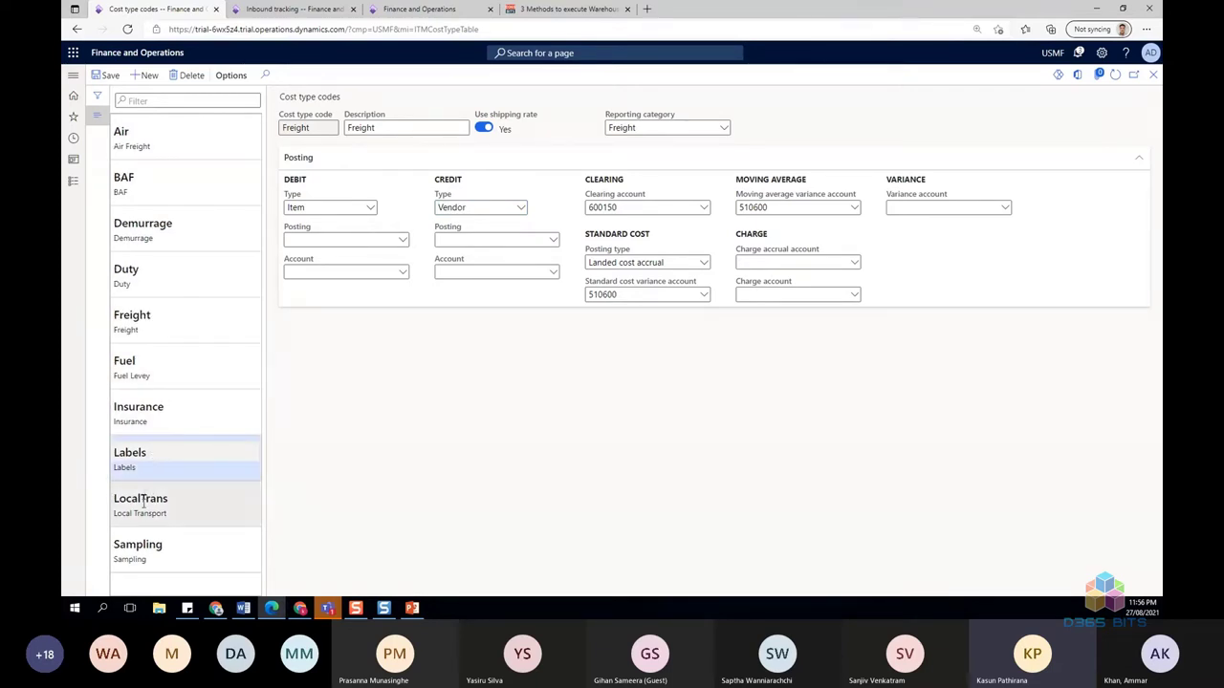
pyautogui.click(143, 506)
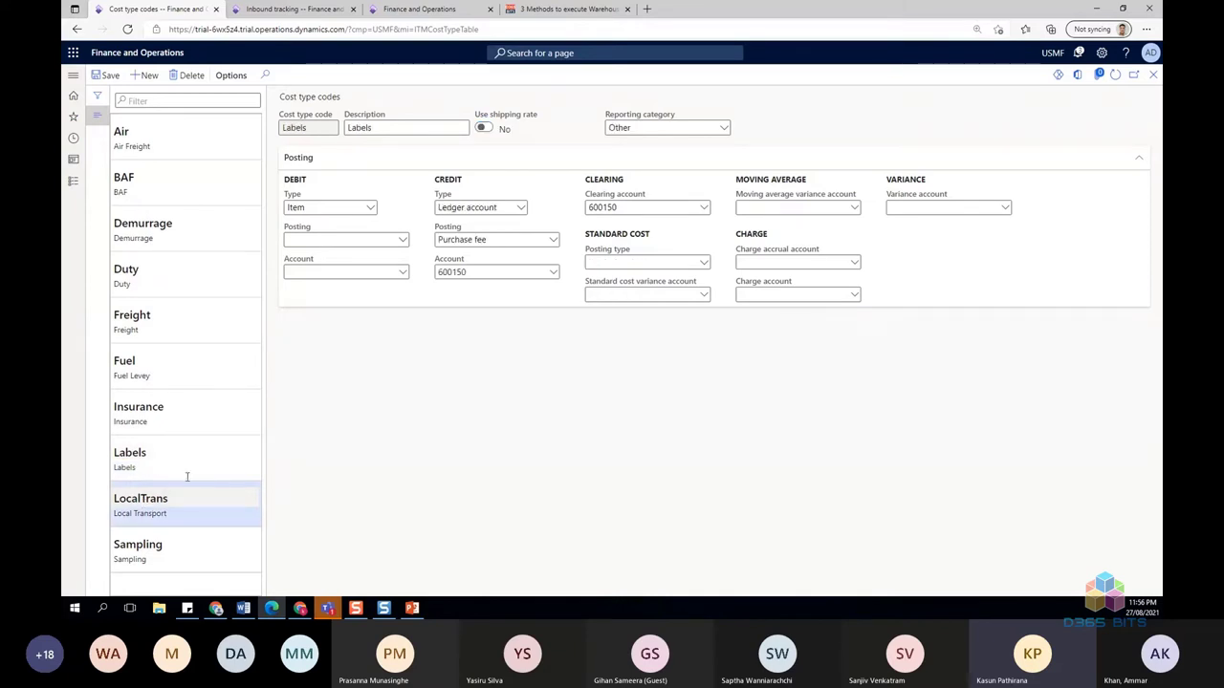
pyautogui.click(153, 185)
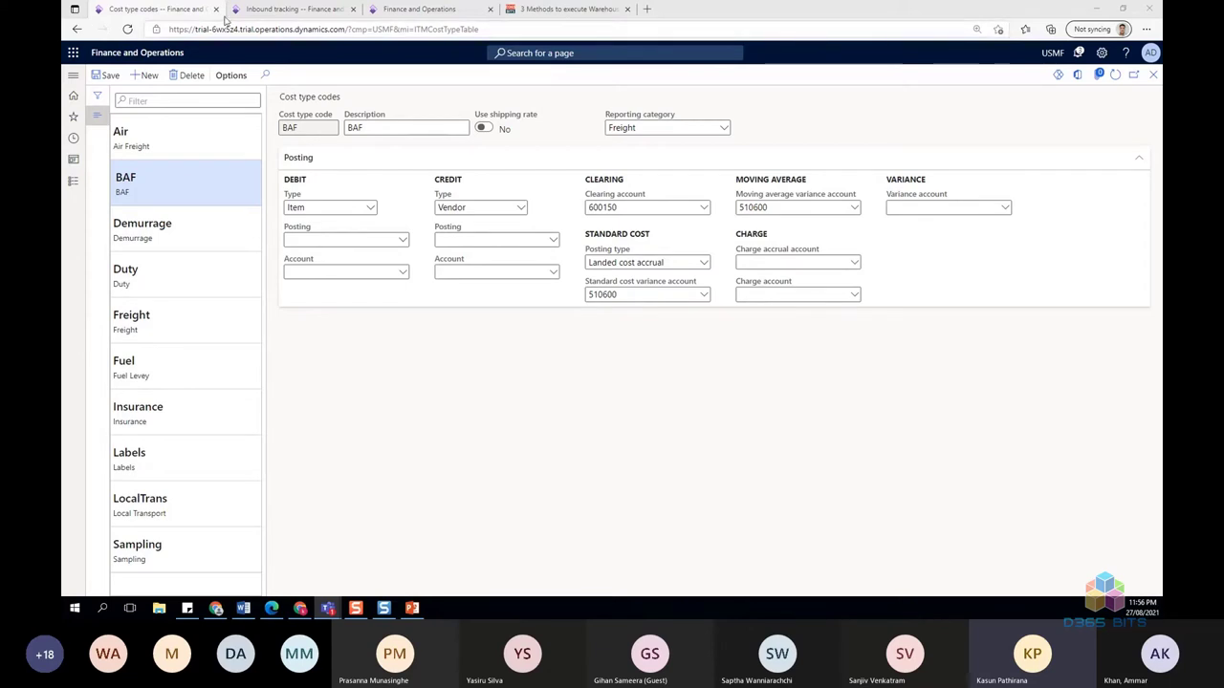
pyautogui.click(73, 185)
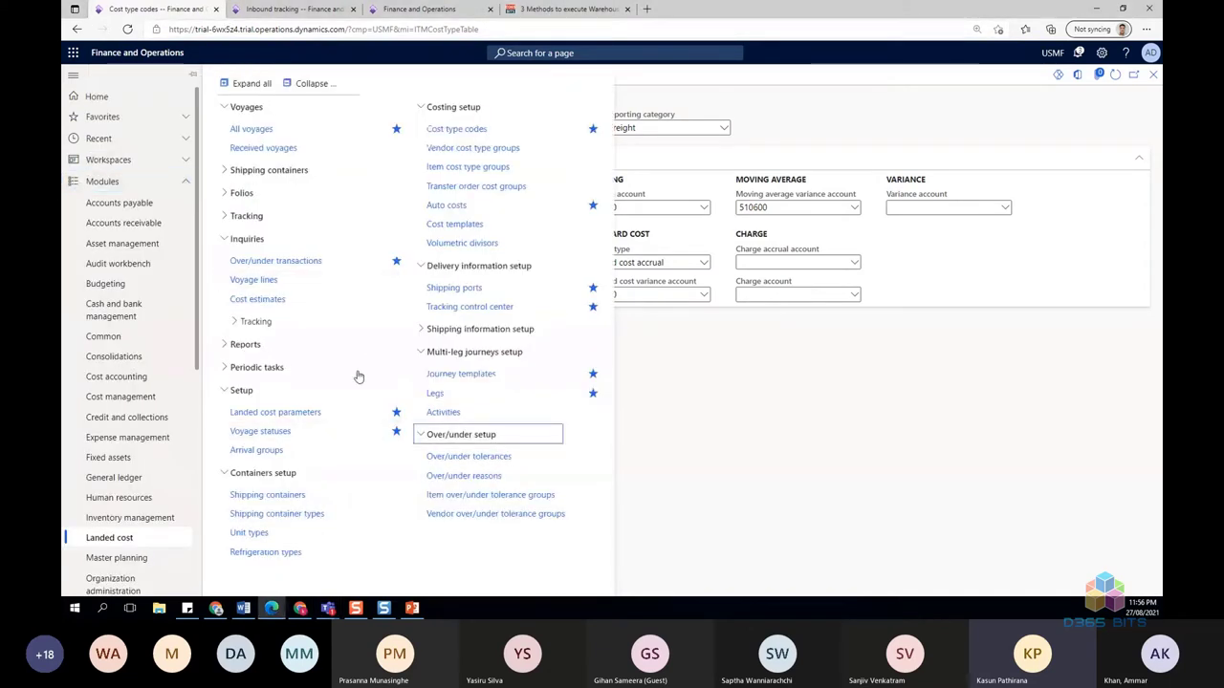
# - Expand the Landed cost Reports, Costing, Periodic tasks and Voyage update menu groups, then close the menu
pyautogui.click(229, 344)
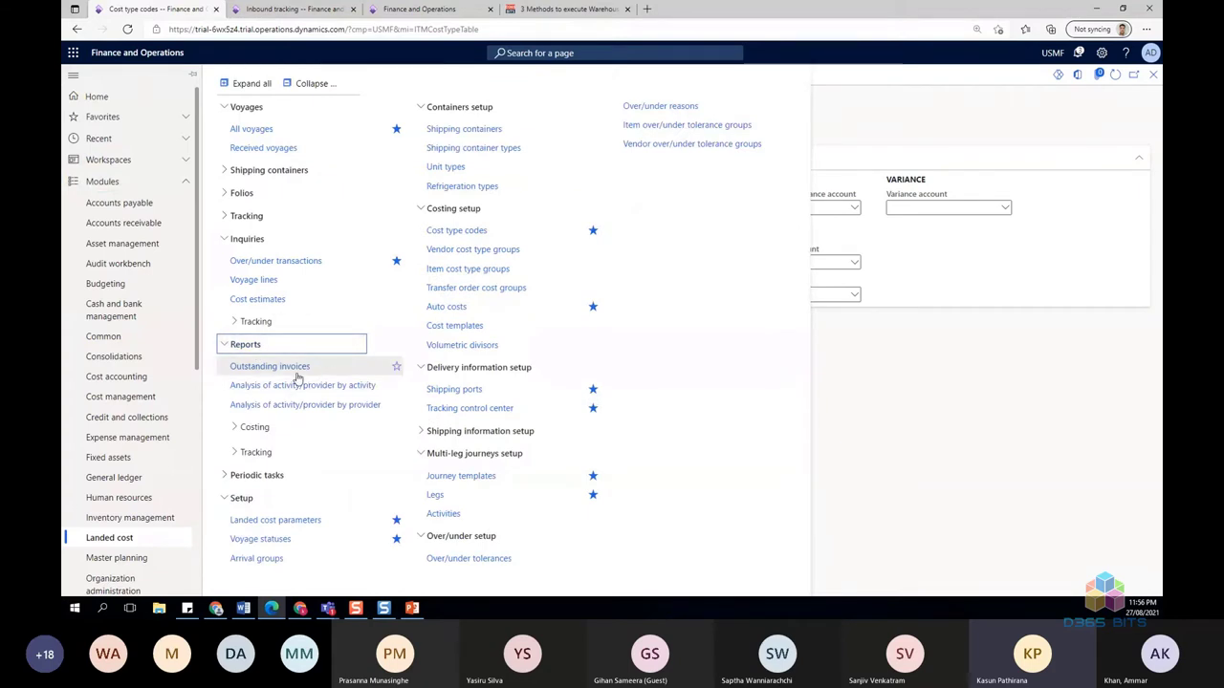
pyautogui.click(247, 430)
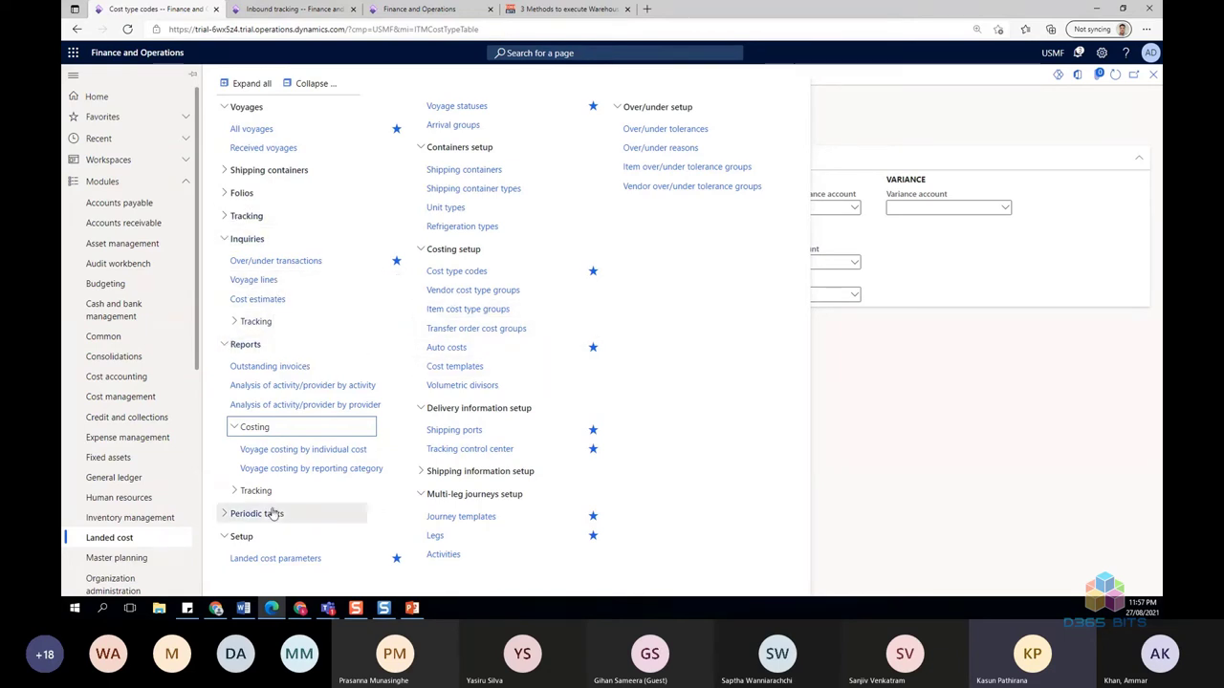
pyautogui.click(230, 517)
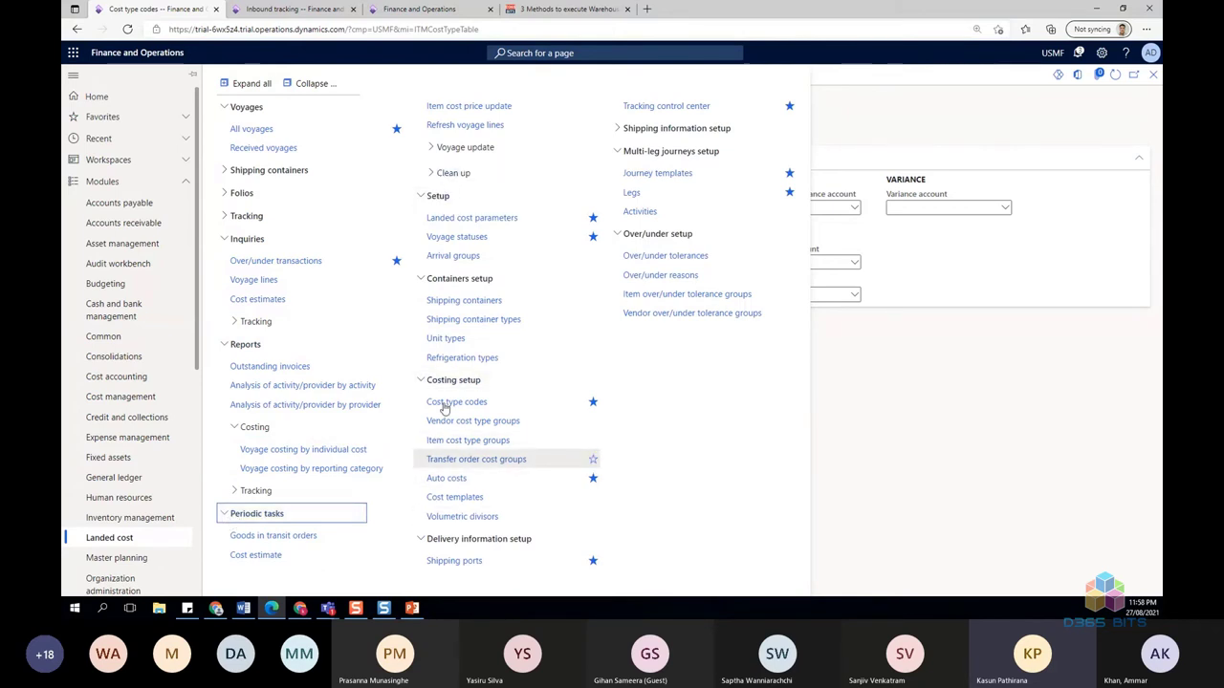
pyautogui.click(438, 148)
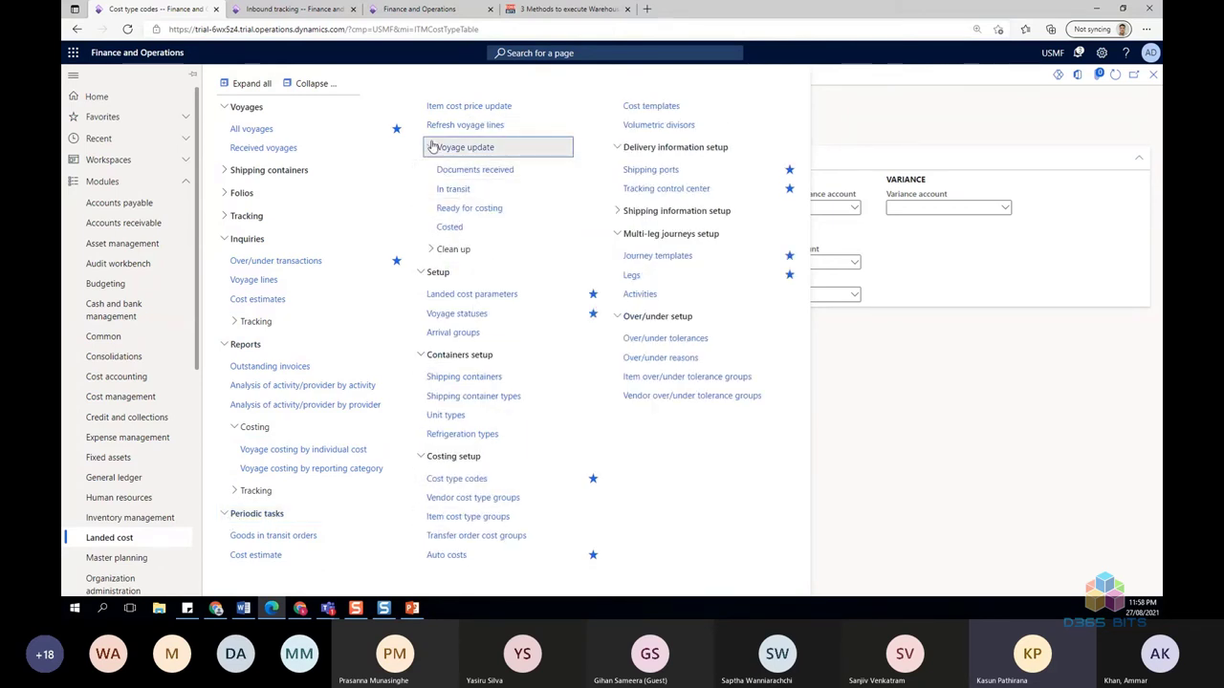
pyautogui.click(432, 146)
pyautogui.click(952, 390)
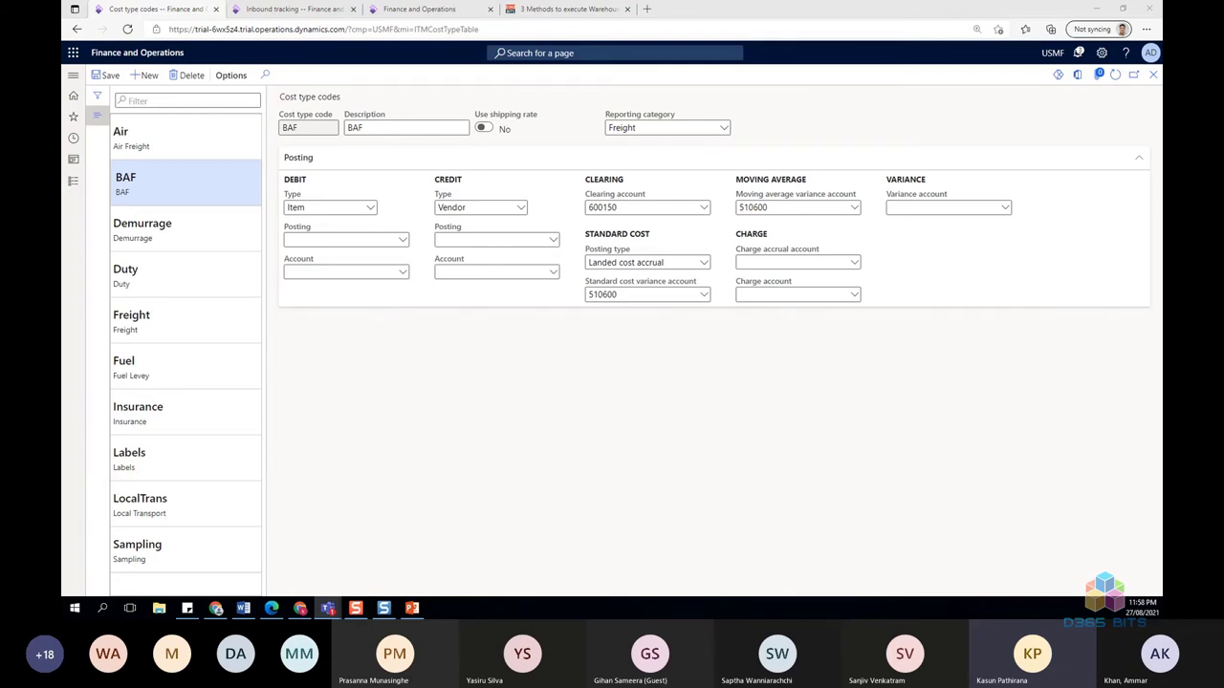
# - Switch to the PowerPoint deck and present the Resources slide, then the What's Next slide
pyautogui.hotkey('alt', 'Tab')
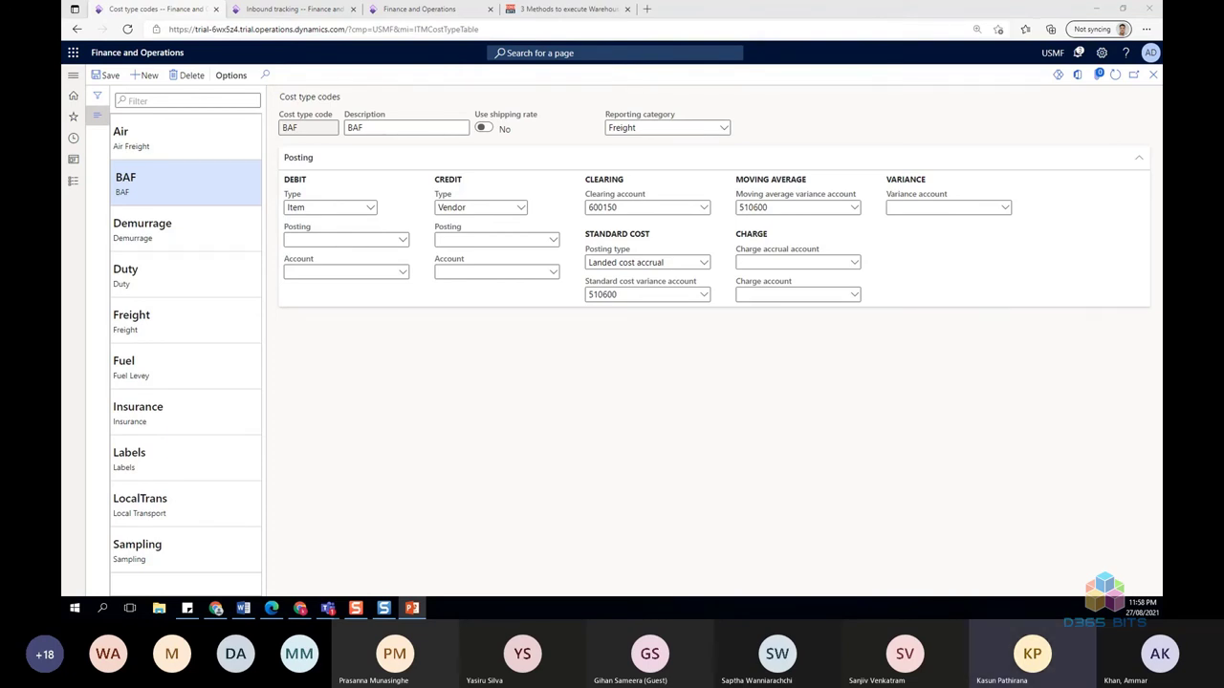
pyautogui.hotkey('alt', 'Tab')
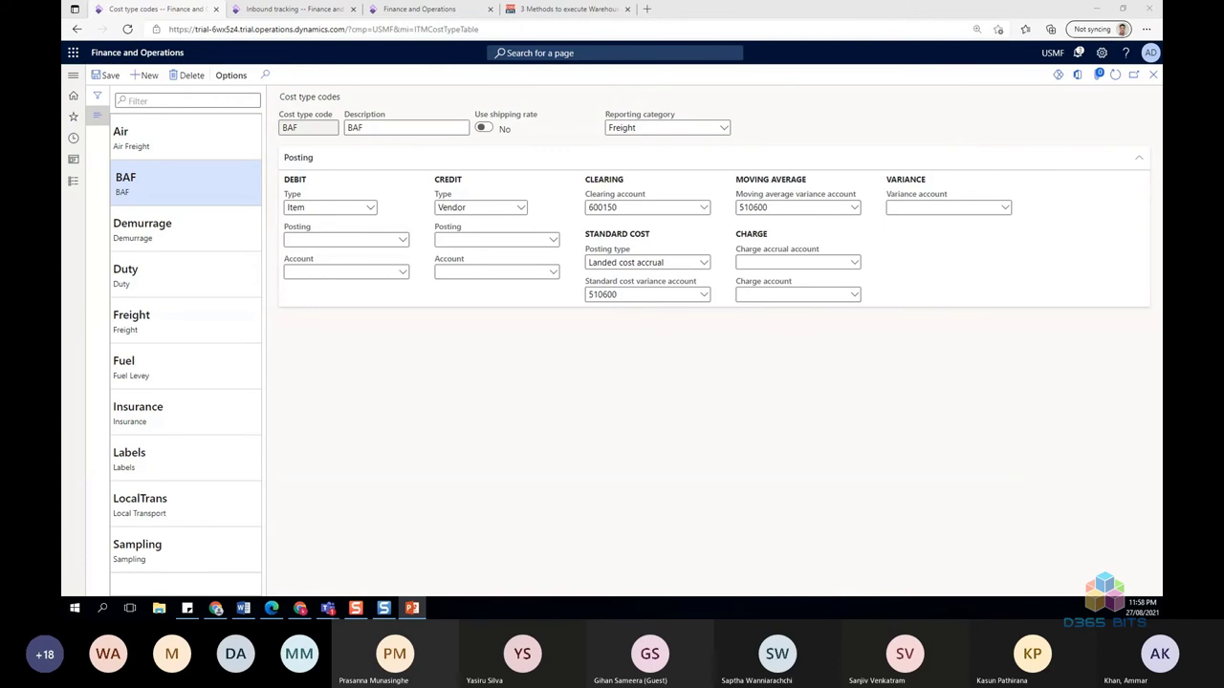
pyautogui.hotkey('alt', 'Tab')
pyautogui.press('Right')
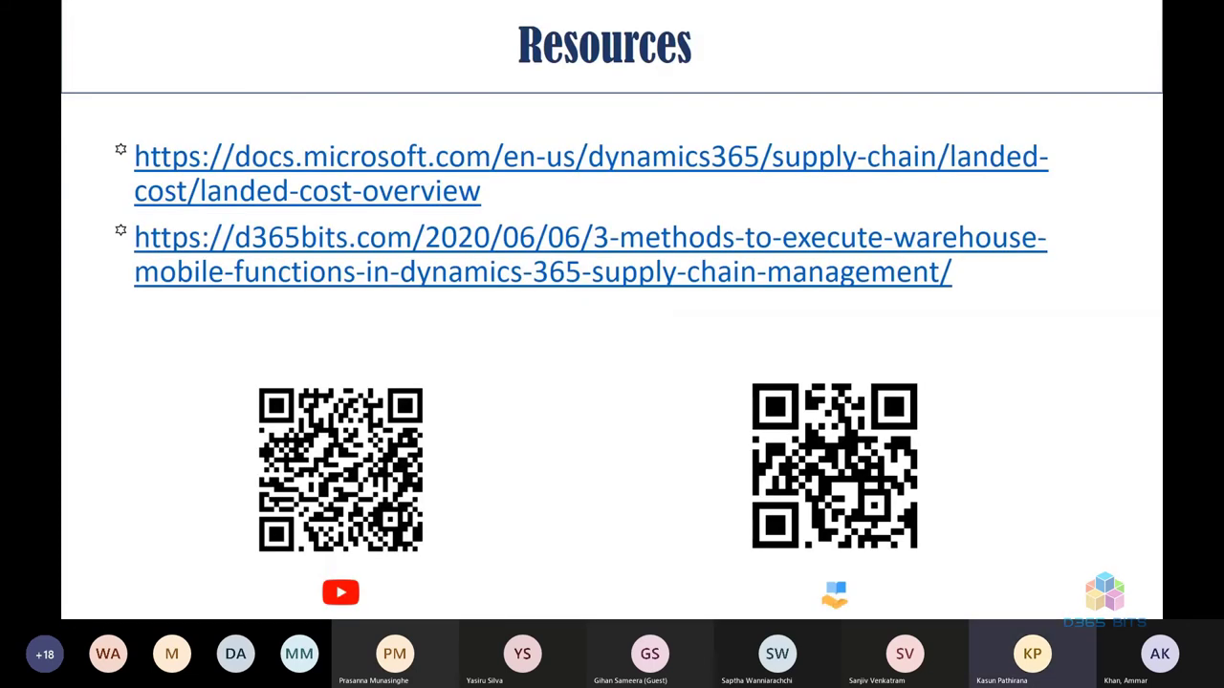
pyautogui.press('Right')
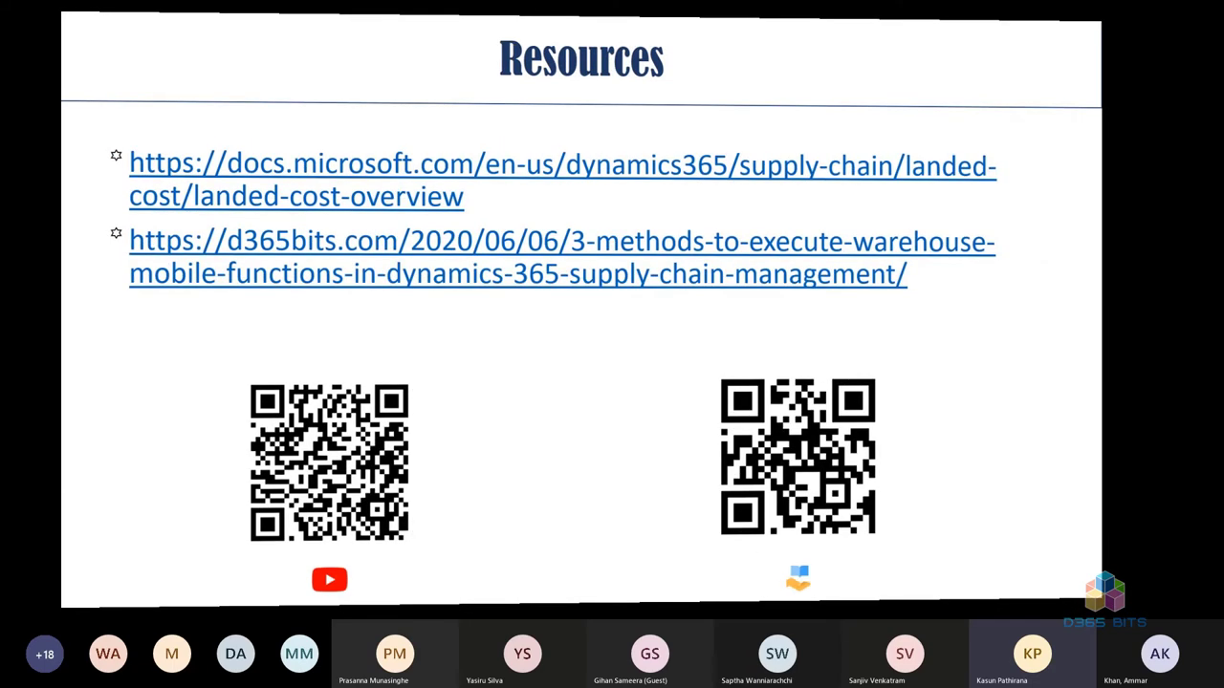